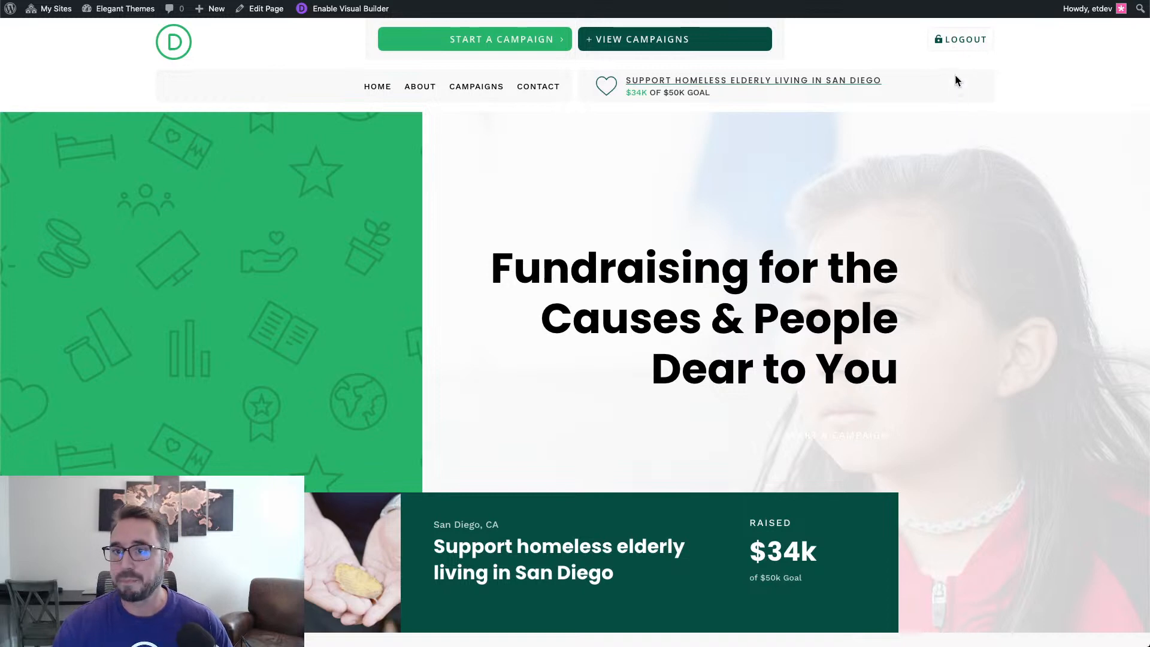
# Log out of the site through the header's logout popup and log back in with the saved username and password.
pyautogui.click(961, 48)
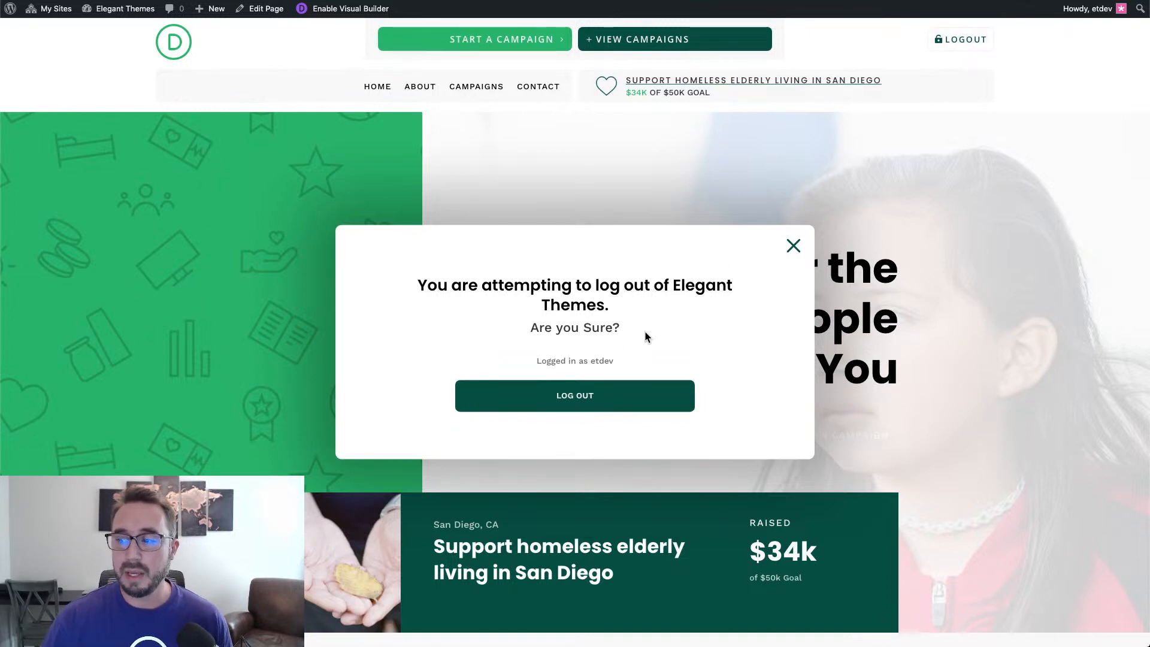
pyautogui.click(590, 397)
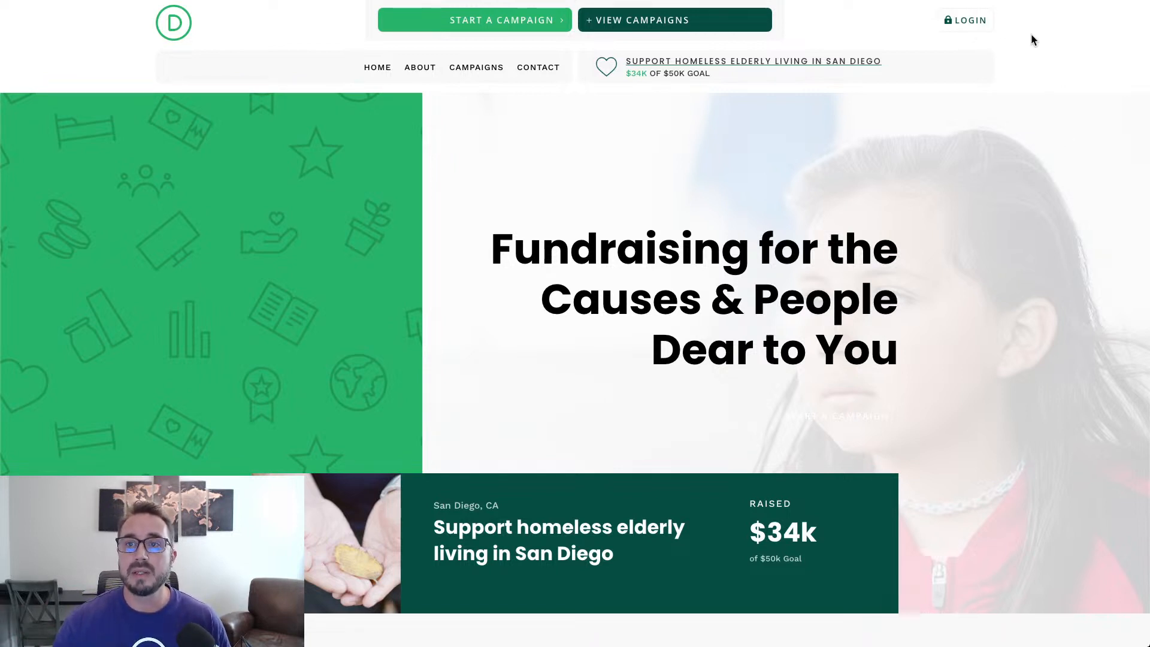
pyautogui.click(961, 27)
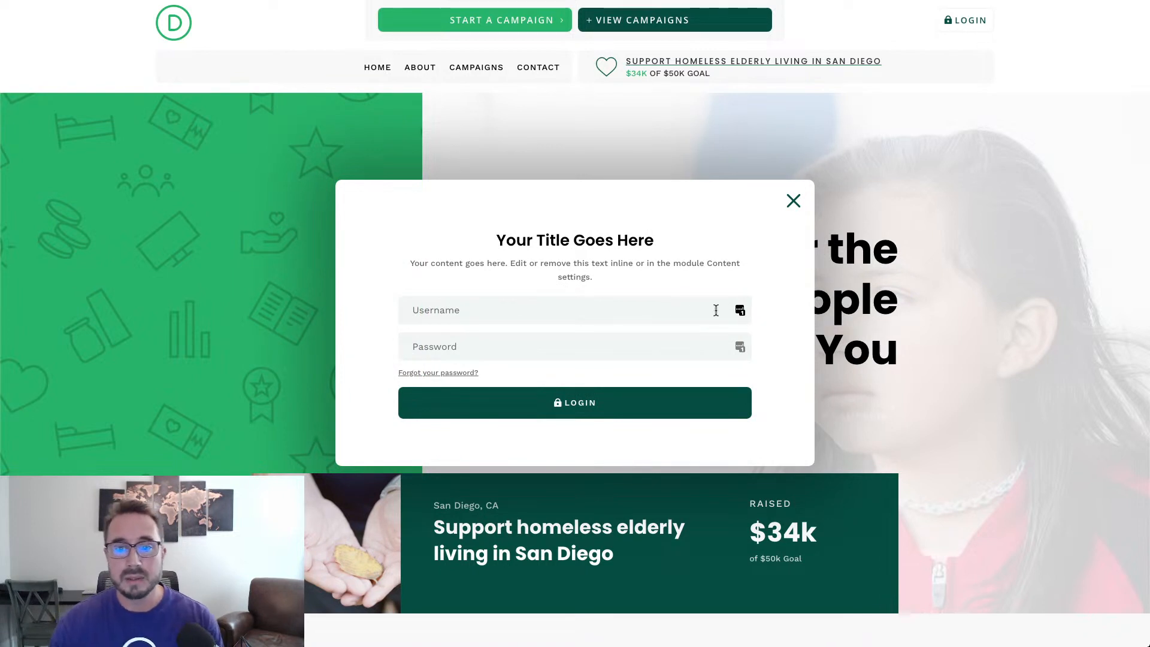
pyautogui.click(739, 310)
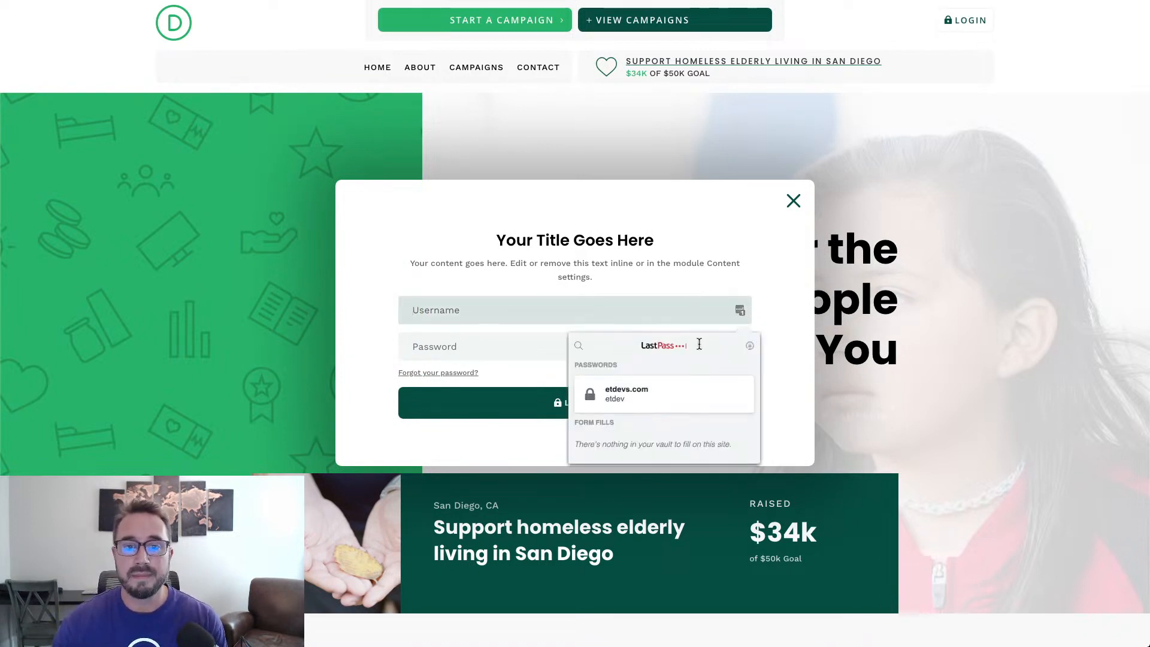
pyautogui.click(662, 392)
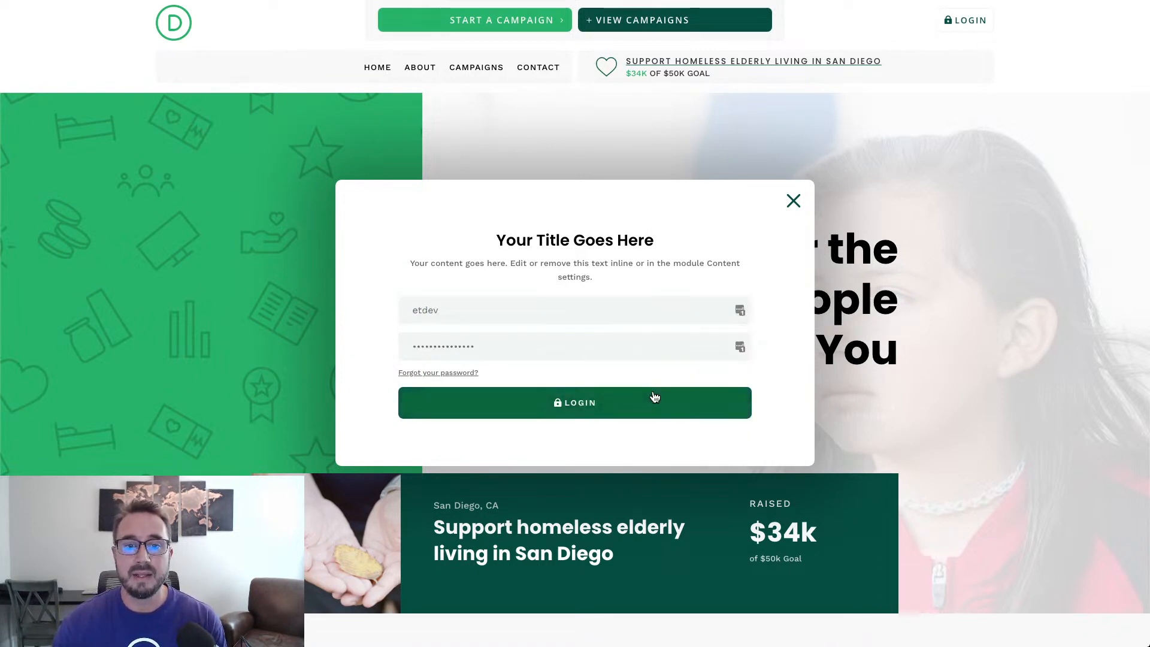
pyautogui.click(569, 404)
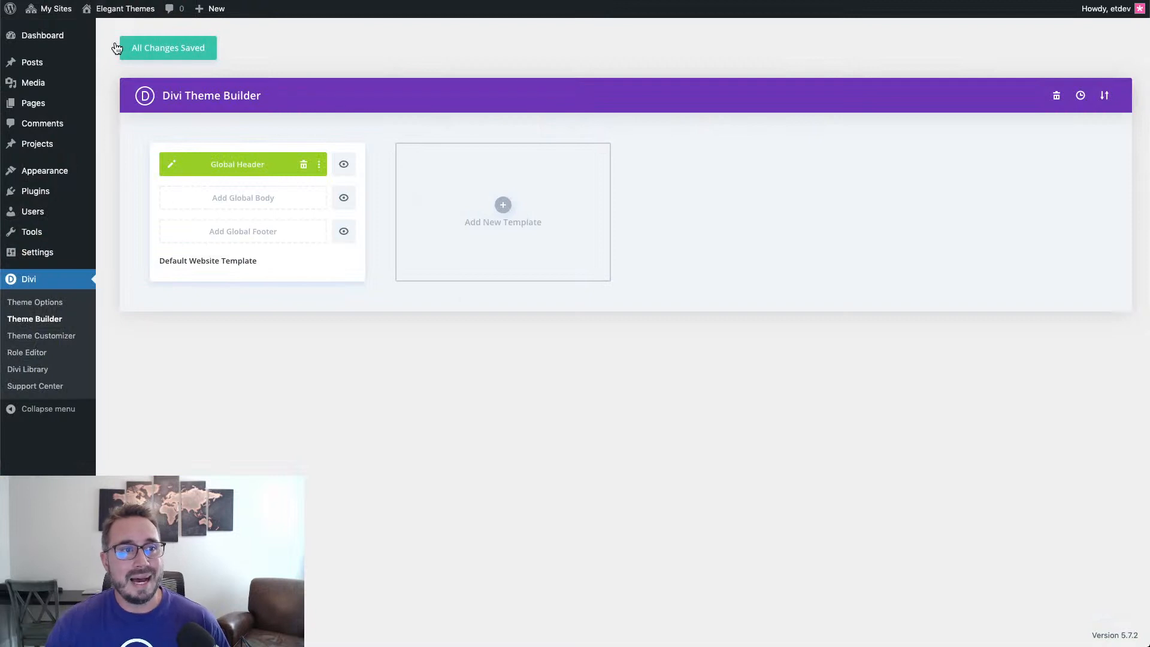
# Switch to the Crowdfunding header and footer blog post and examine its free template download section.
pyautogui.moveTo(69, 18)
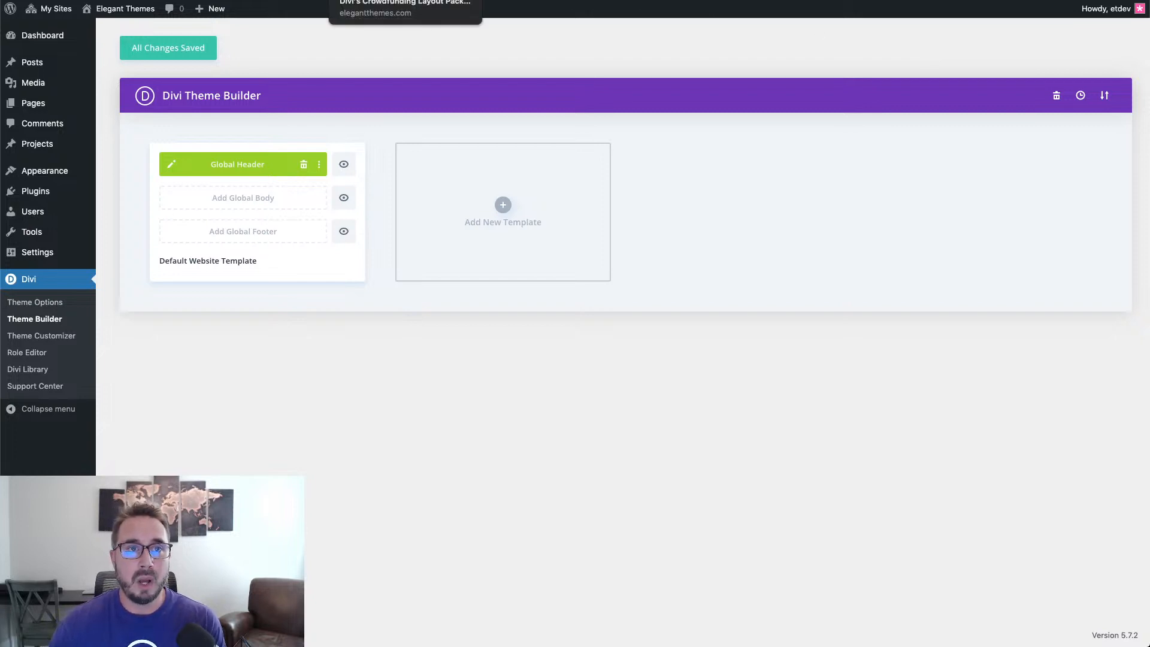
pyautogui.click(383, 0)
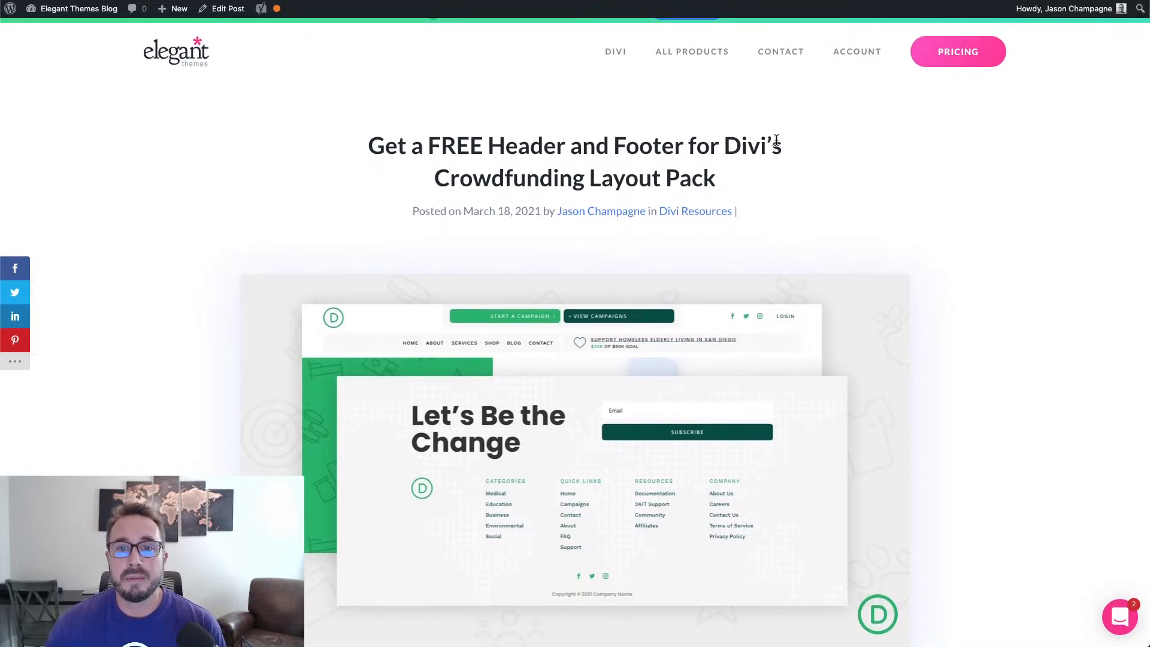
pyautogui.scroll(-1, 787, 149)
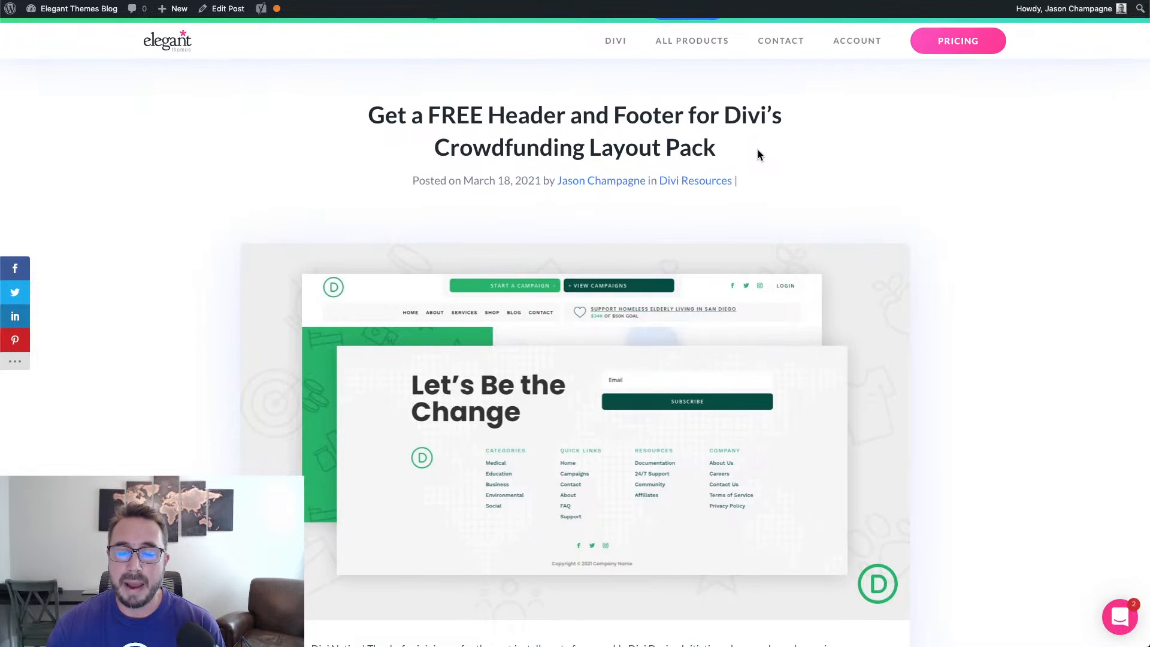
pyautogui.scroll(1, 586, 169)
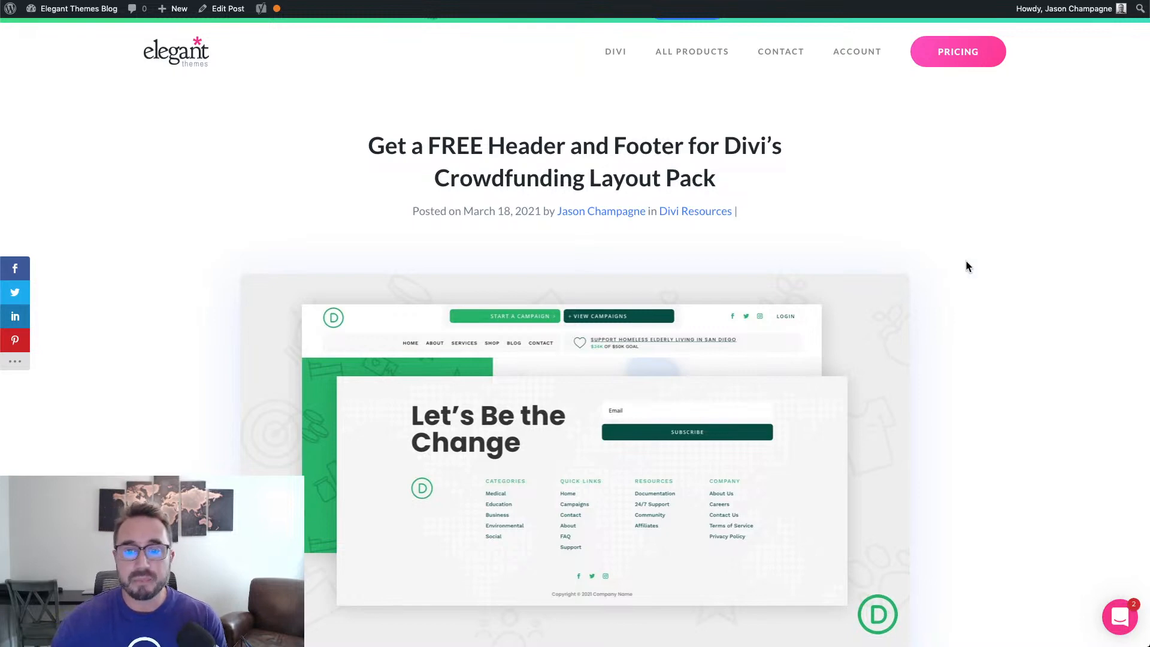
pyautogui.scroll(-10, 965, 261)
pyautogui.scroll(2, 961, 262)
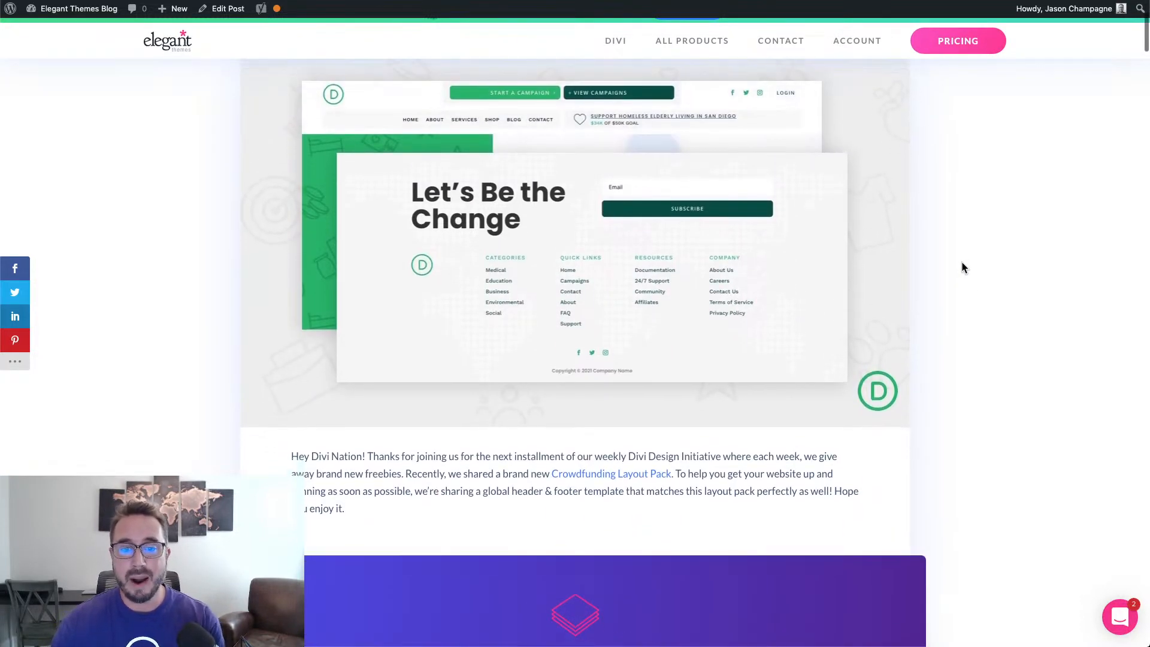
pyautogui.scroll(-8, 961, 266)
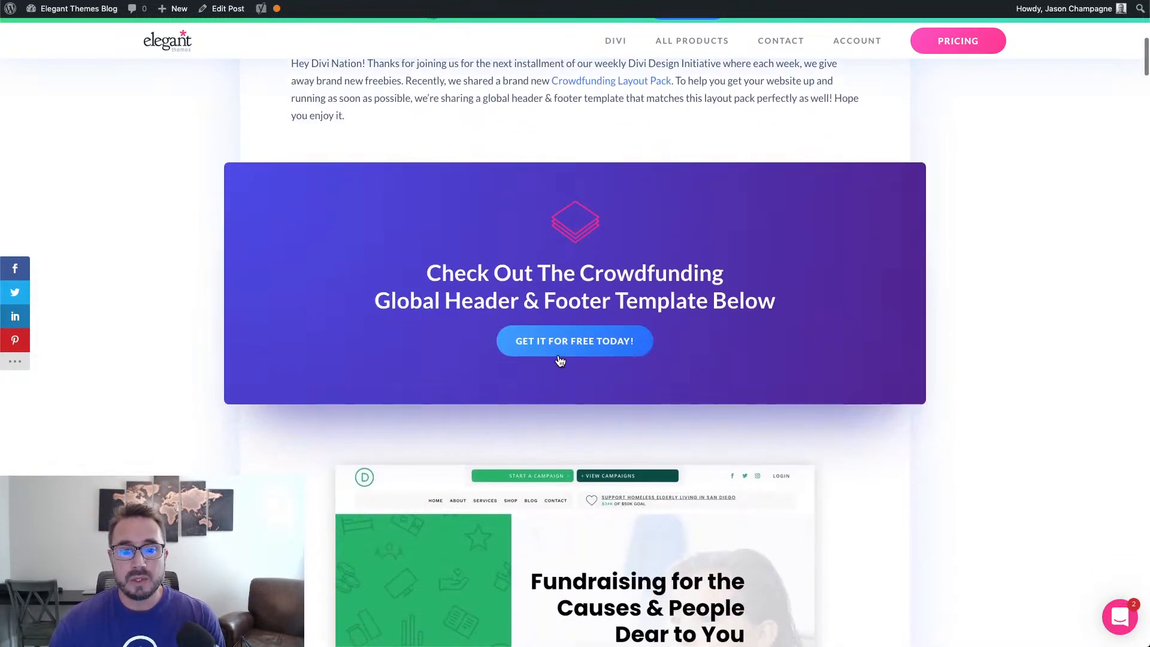
pyautogui.click(560, 360)
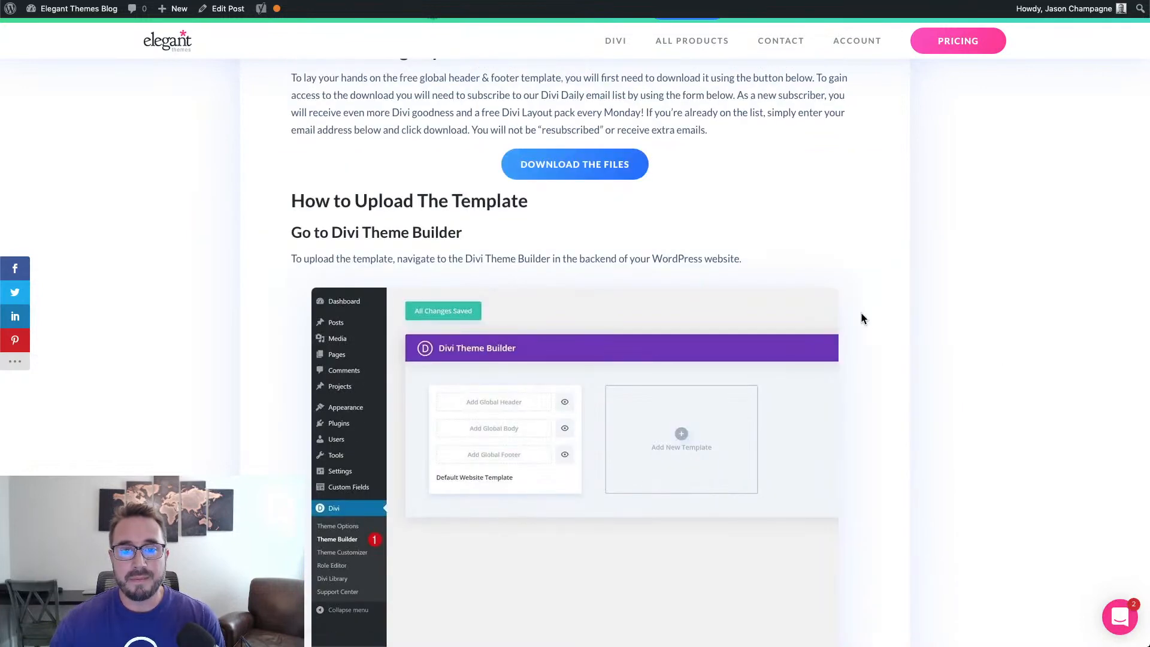
pyautogui.scroll(4, 862, 317)
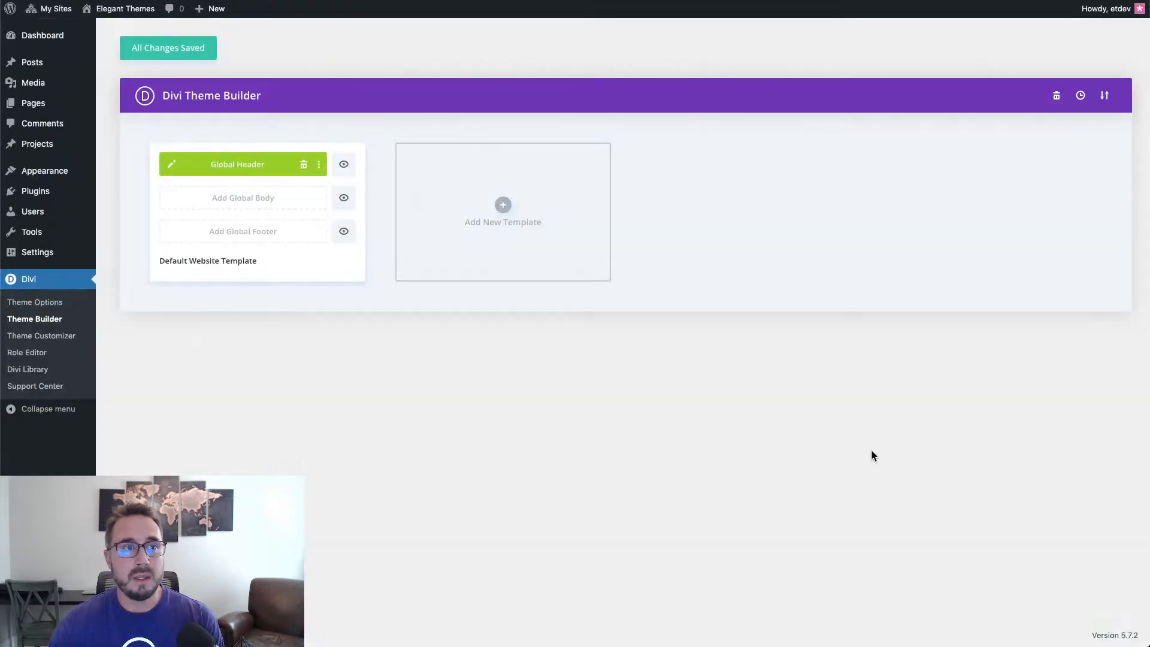
pyautogui.click(1104, 96)
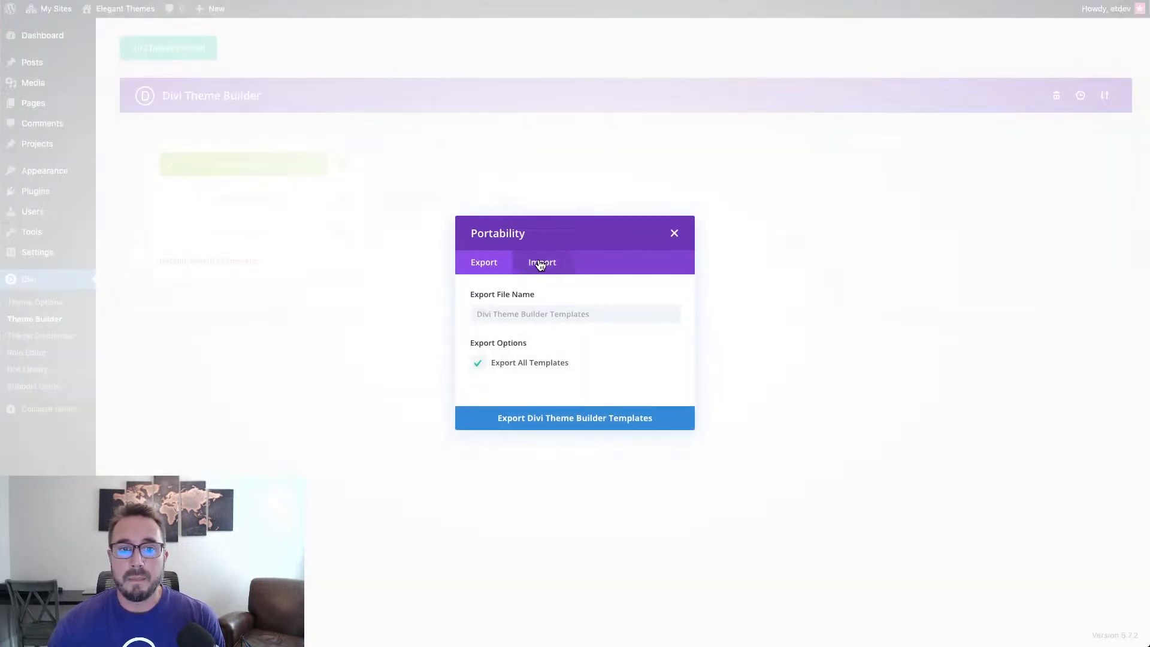
pyautogui.click(542, 262)
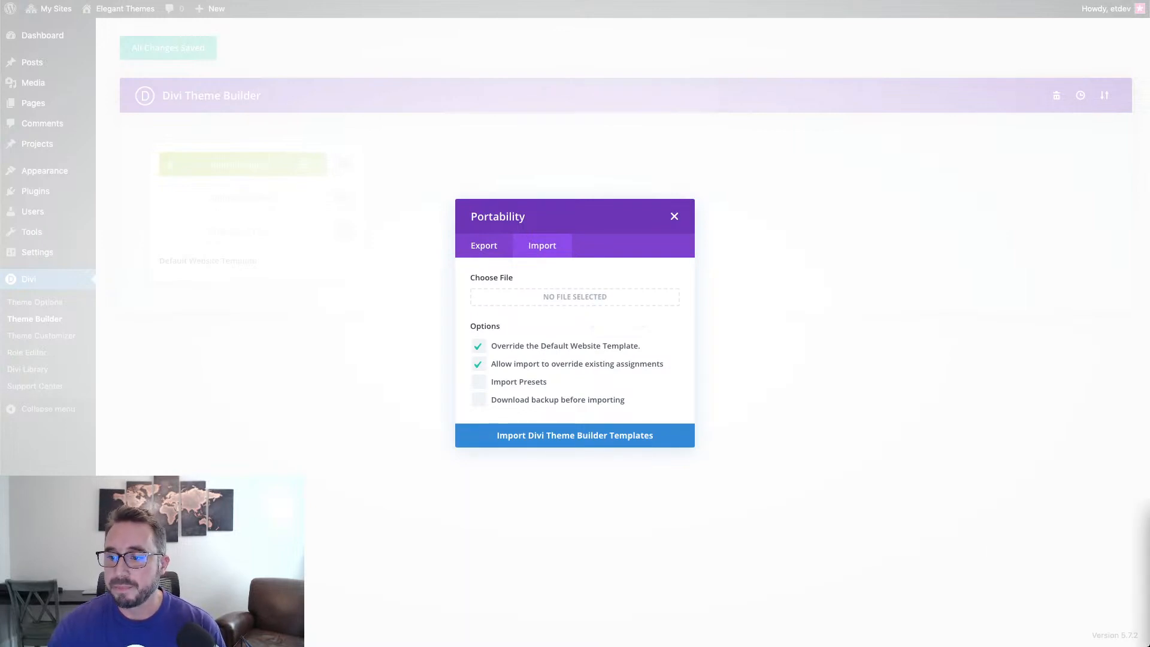
pyautogui.moveTo(1149, 491); pyautogui.dragTo(555, 299)
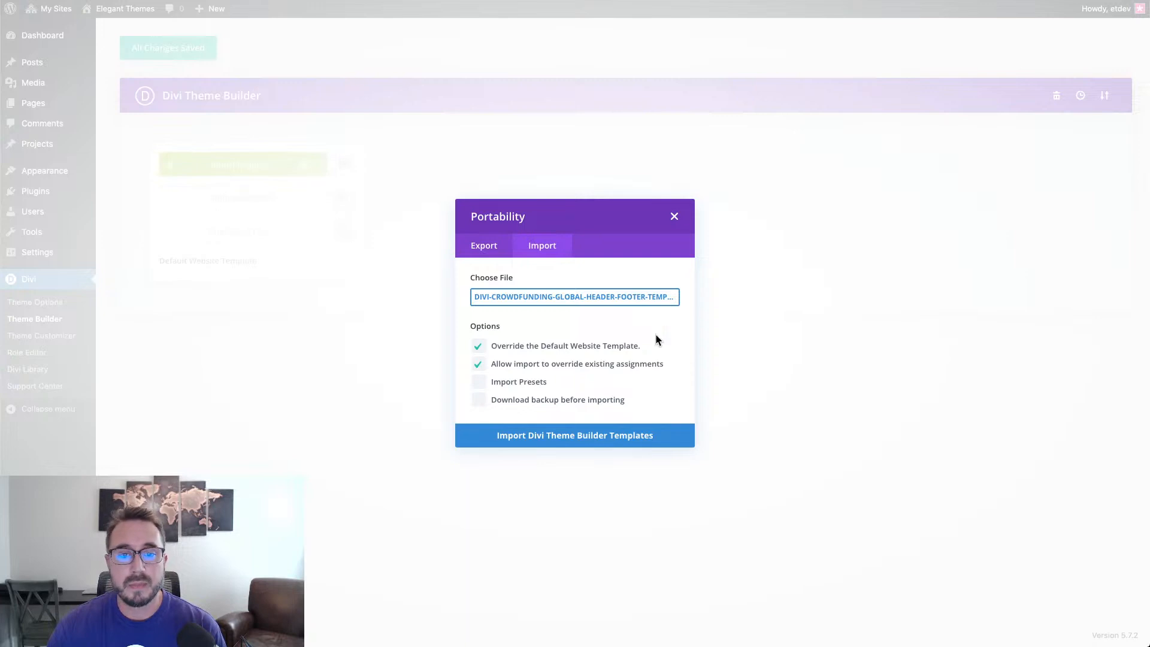
pyautogui.click(481, 348)
pyautogui.click(478, 364)
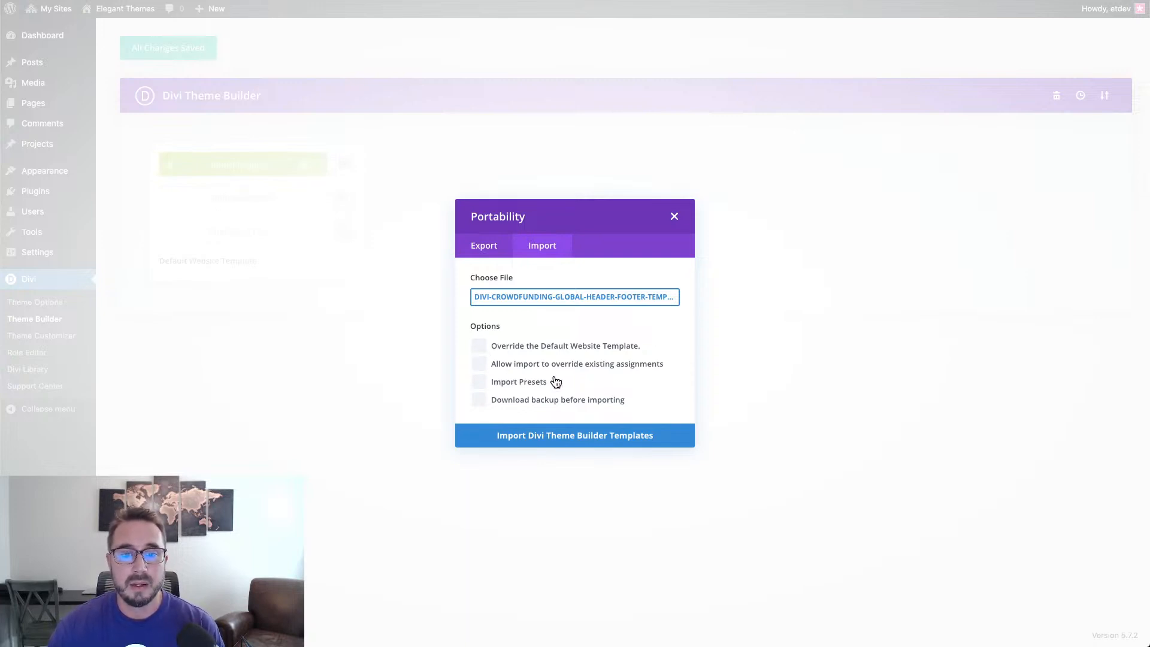
pyautogui.click(564, 440)
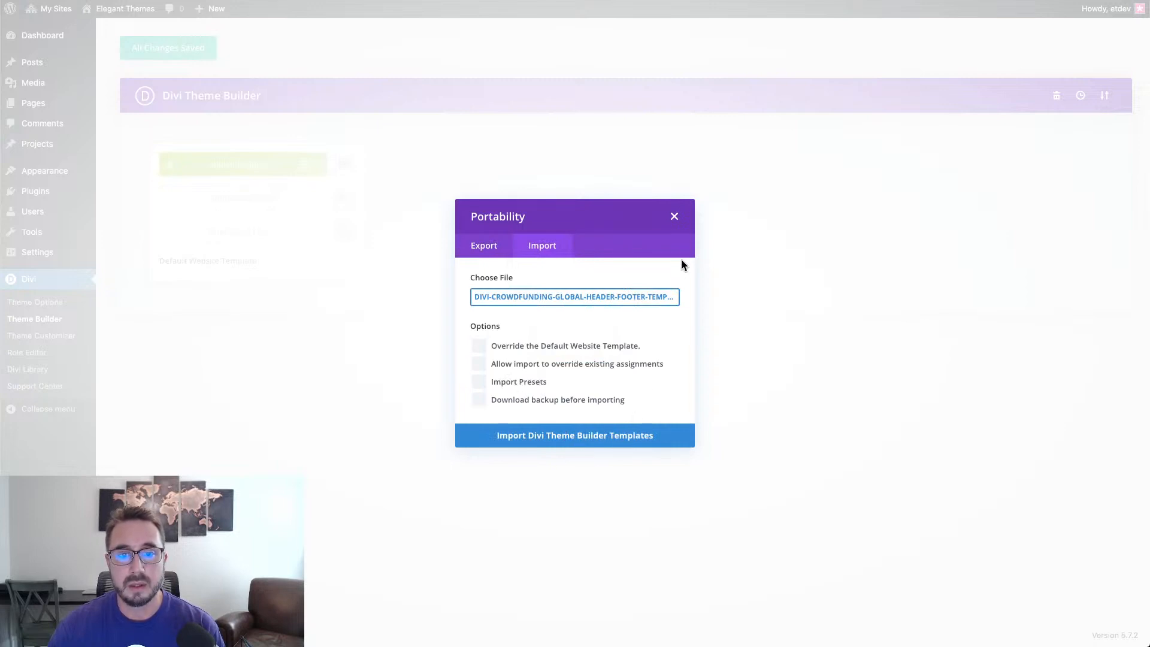
pyautogui.click(675, 219)
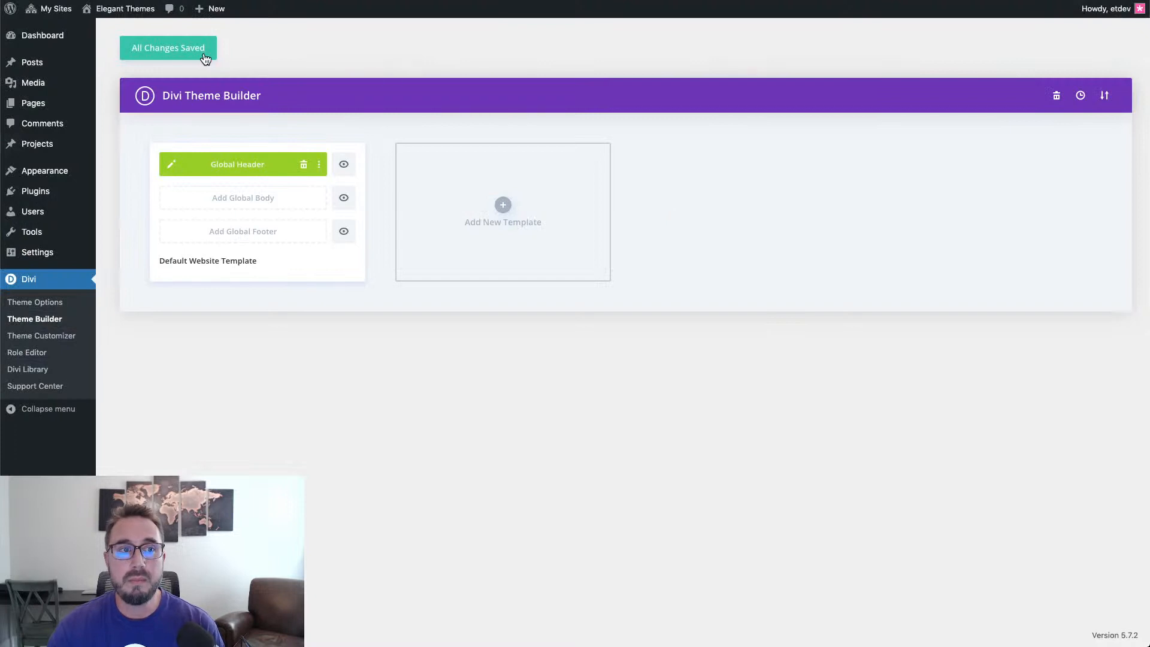
pyautogui.click(172, 53)
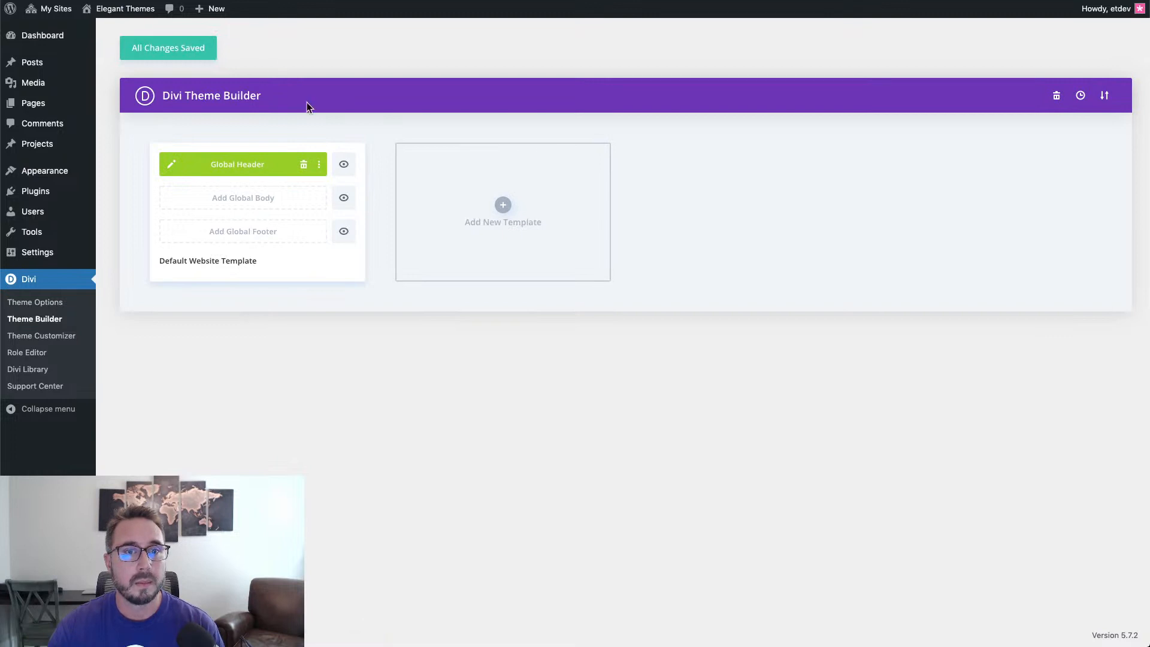
# Import the Crowdfunding global header-footer template file as static layouts, without overriding the default website template or existing assignments.
pyautogui.click(1105, 98)
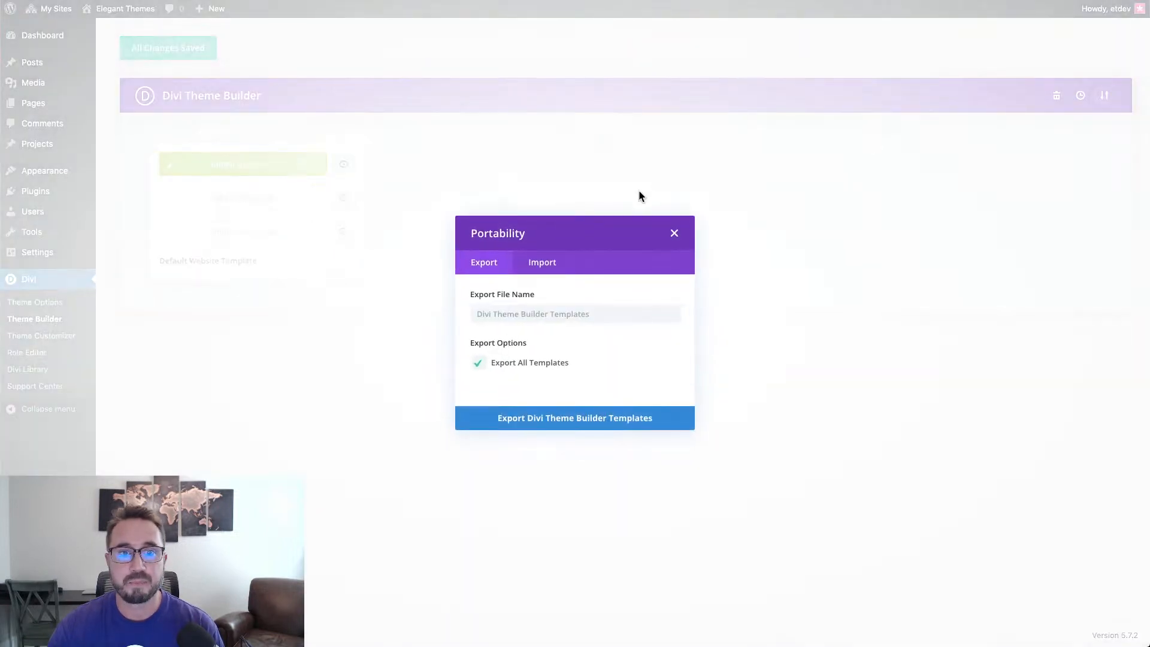
pyautogui.click(544, 266)
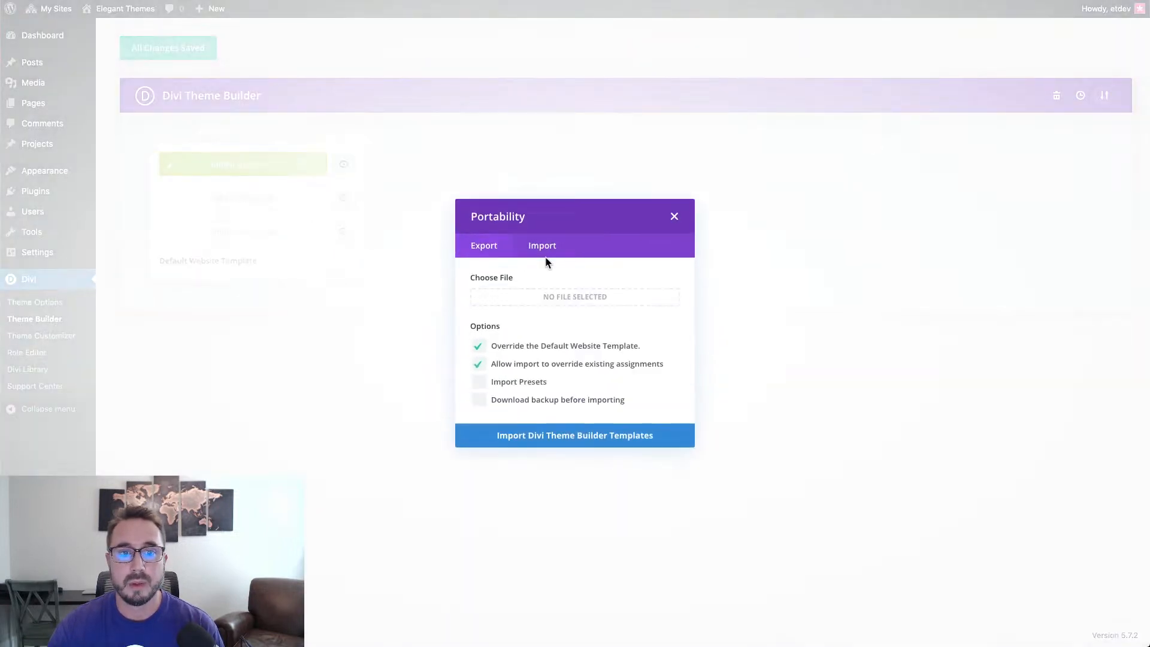
pyautogui.click(478, 347)
pyautogui.click(478, 364)
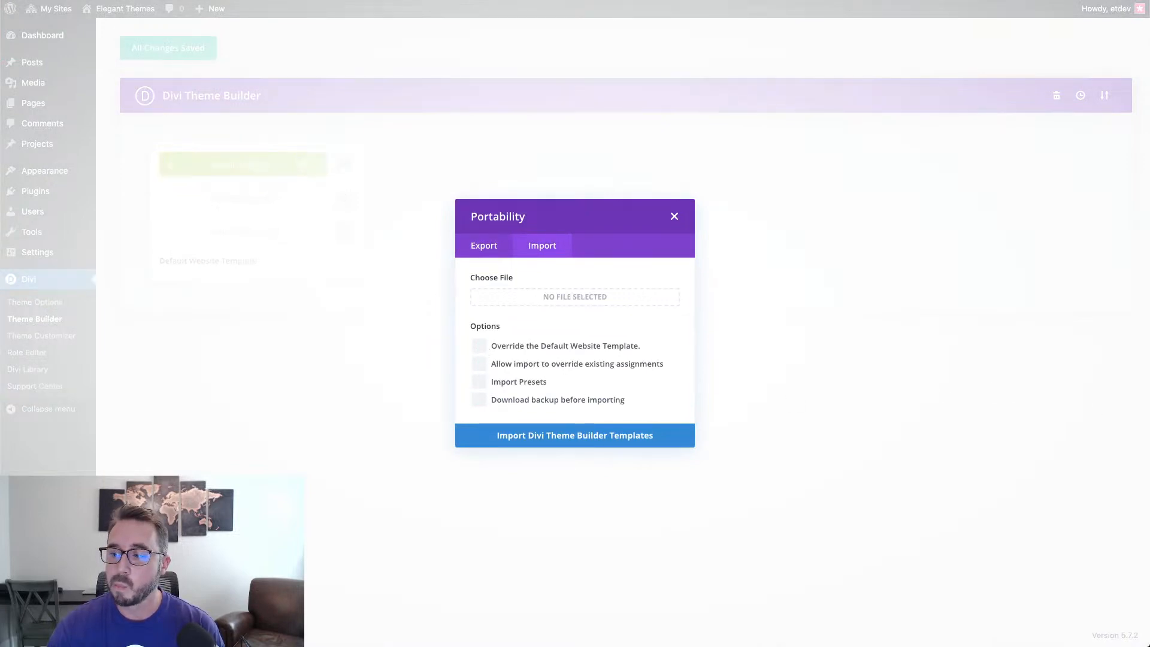
pyautogui.moveTo(898, 473); pyautogui.dragTo(558, 297)
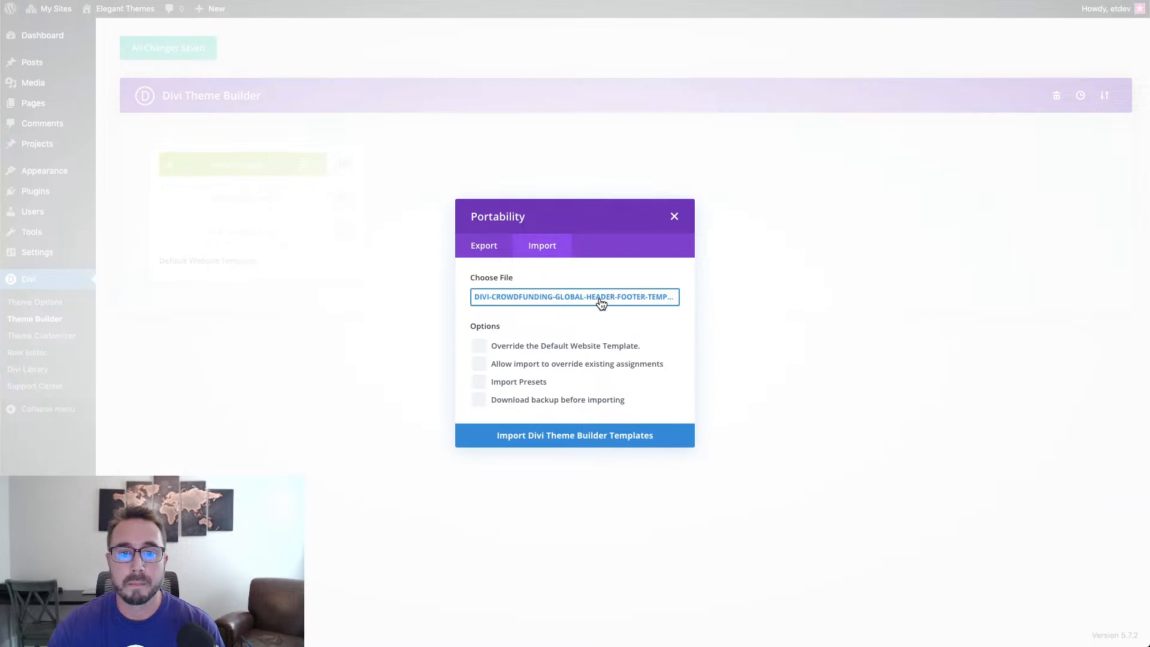
pyautogui.click(577, 437)
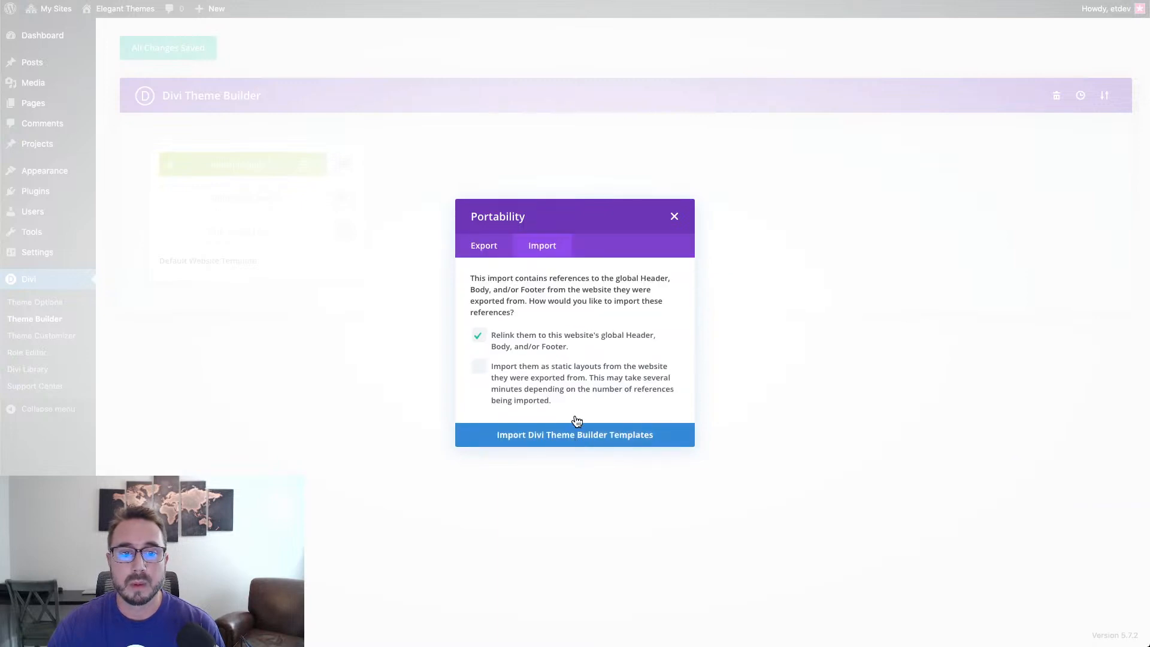
pyautogui.click(478, 370)
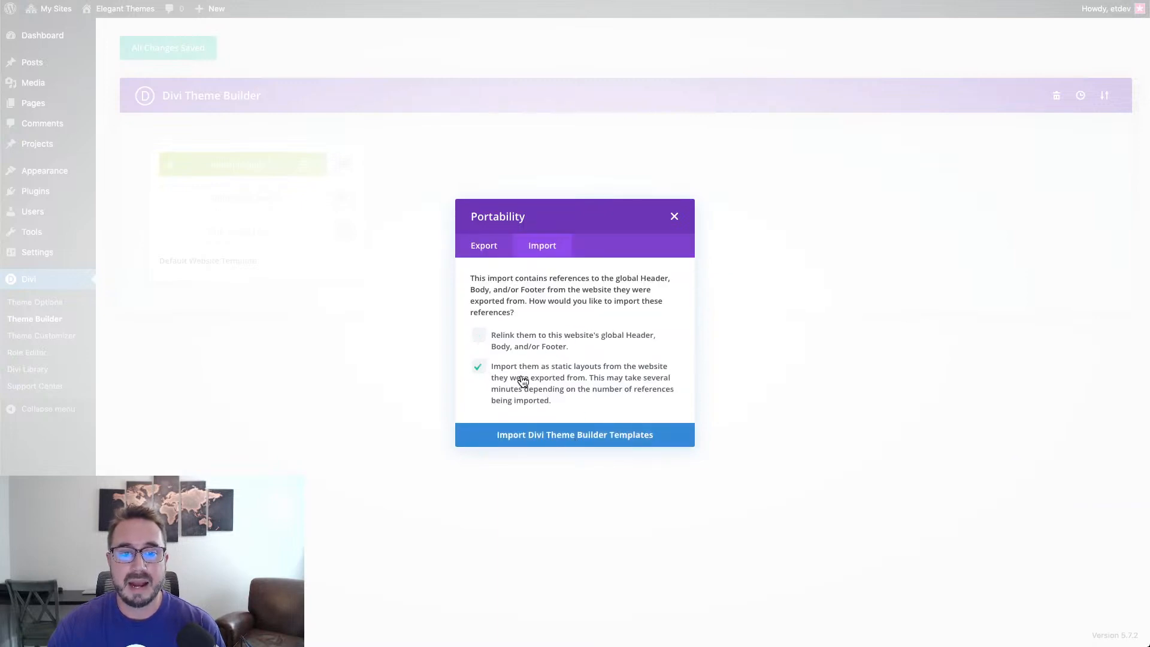
pyautogui.click(567, 436)
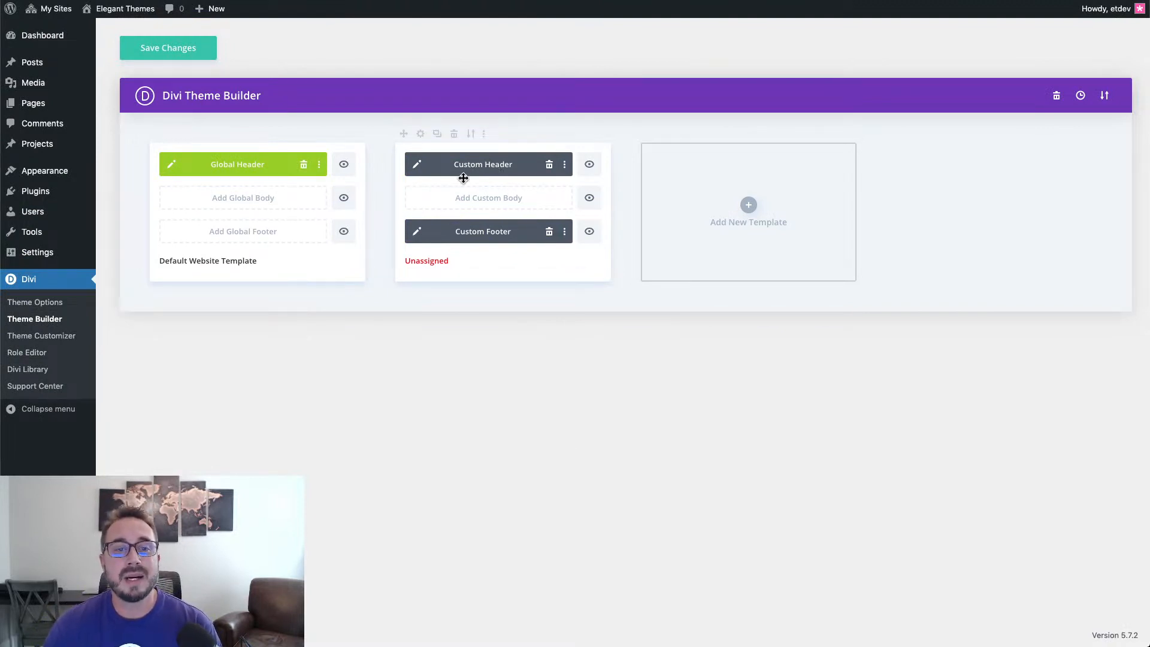
# Delete the imported template's custom footer and assign the template to the Homepage.
pyautogui.click(549, 233)
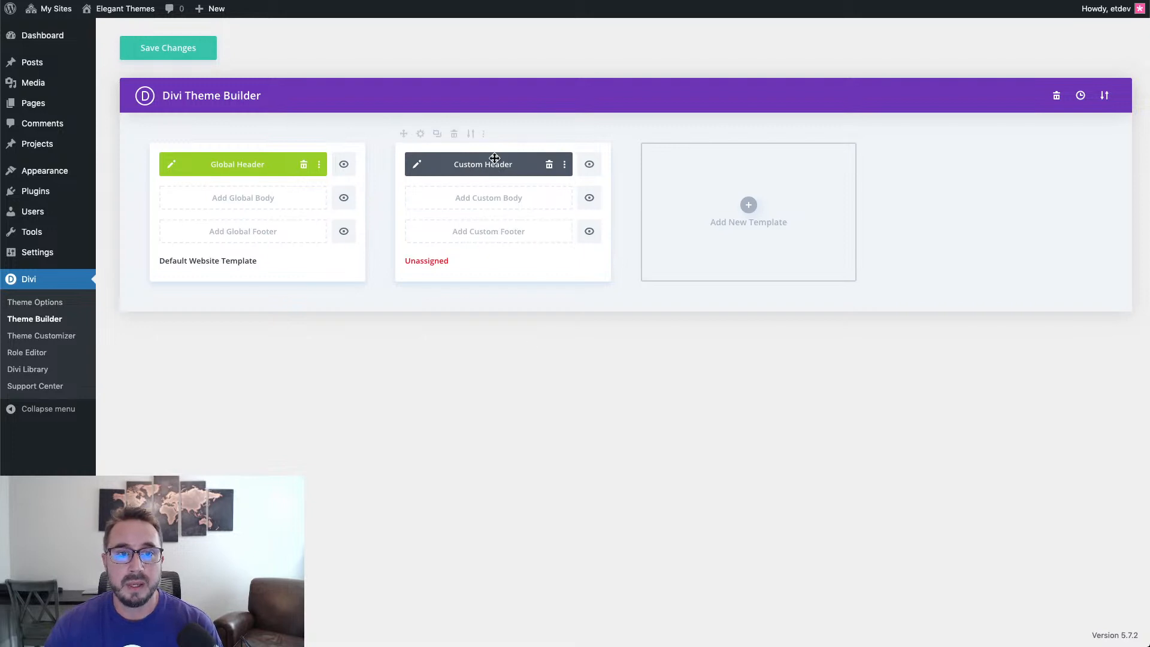
pyautogui.click(420, 135)
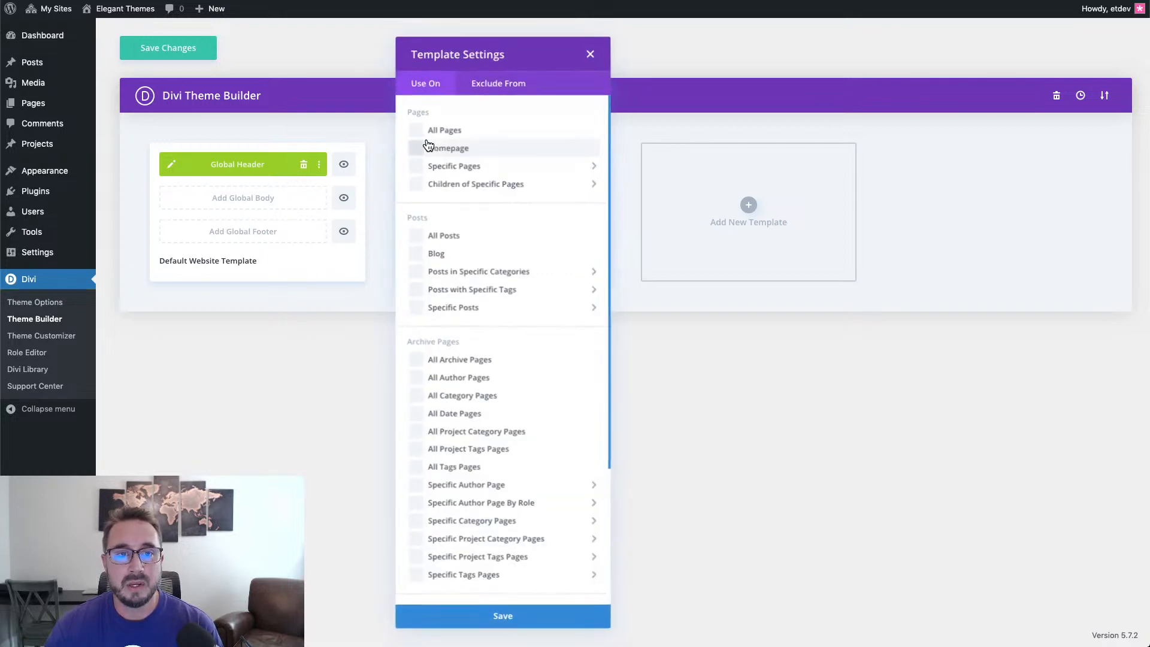
pyautogui.click(458, 151)
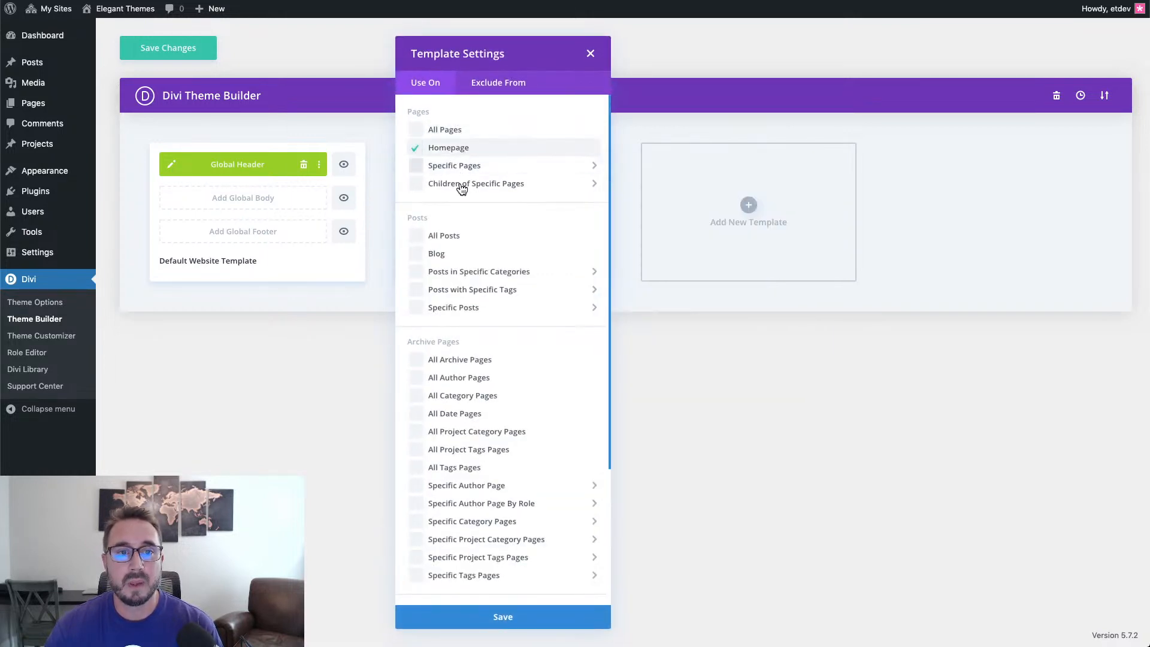
pyautogui.click(500, 617)
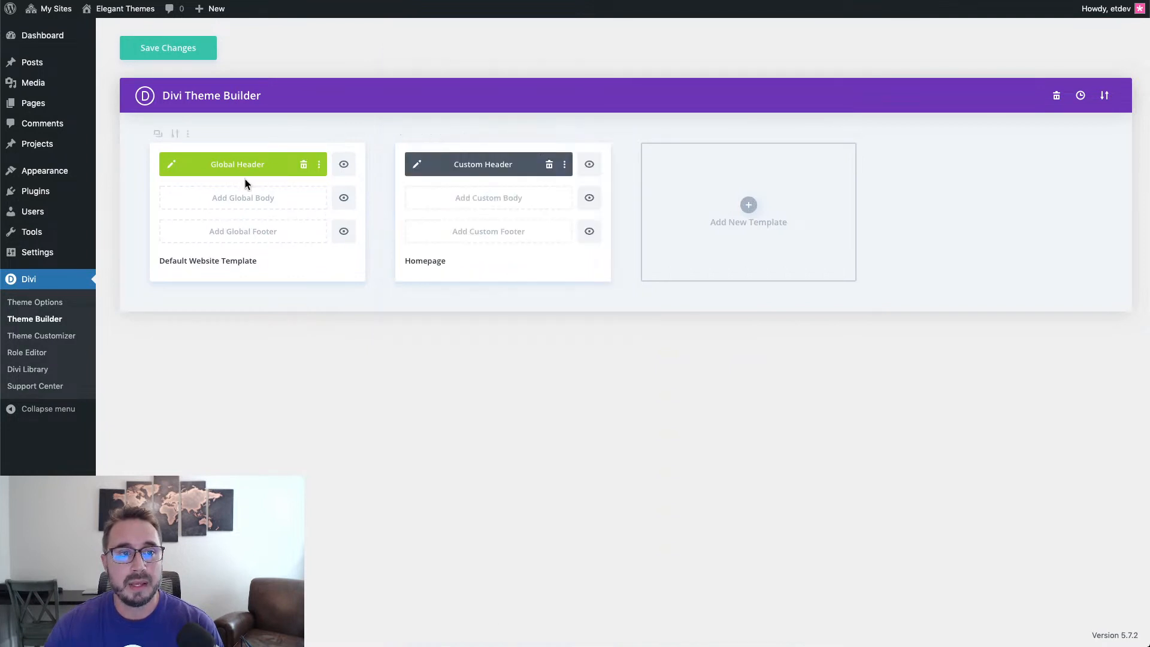
# Disable the Default Website Template and save the theme builder changes.
pyautogui.click(188, 135)
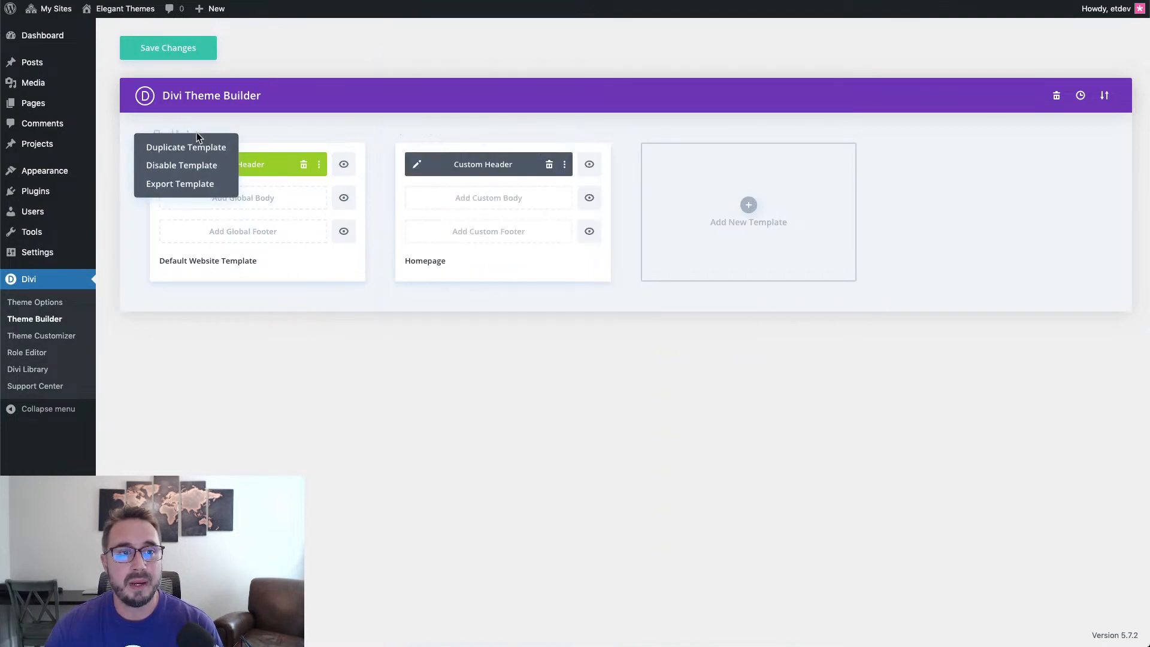
pyautogui.click(193, 167)
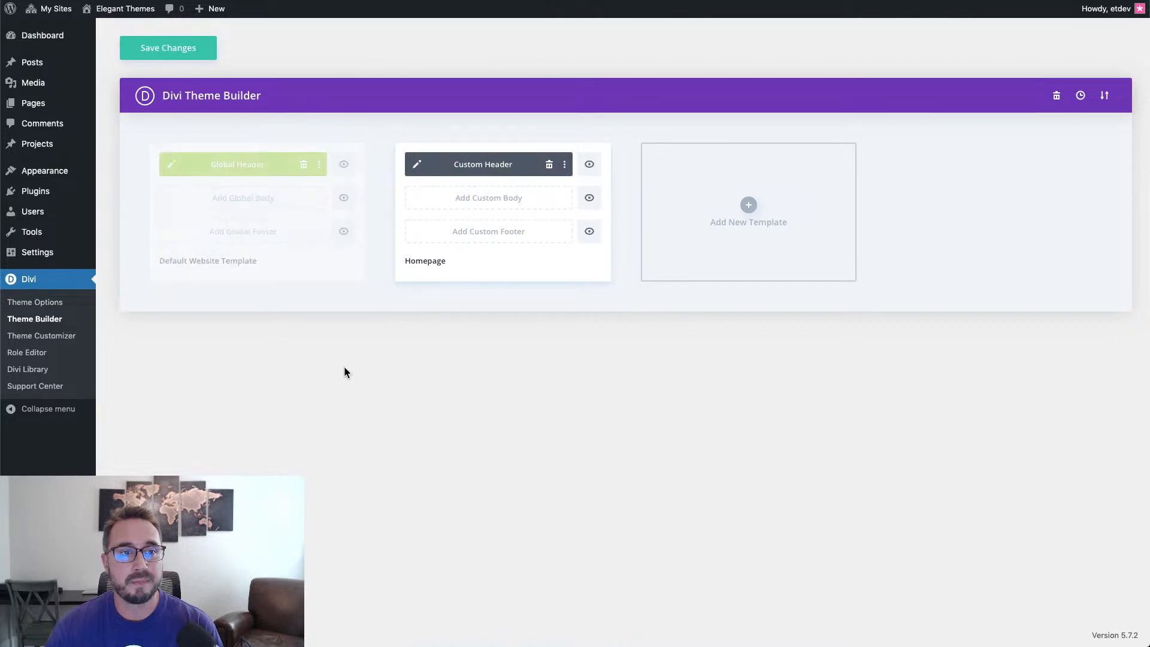
pyautogui.click(193, 51)
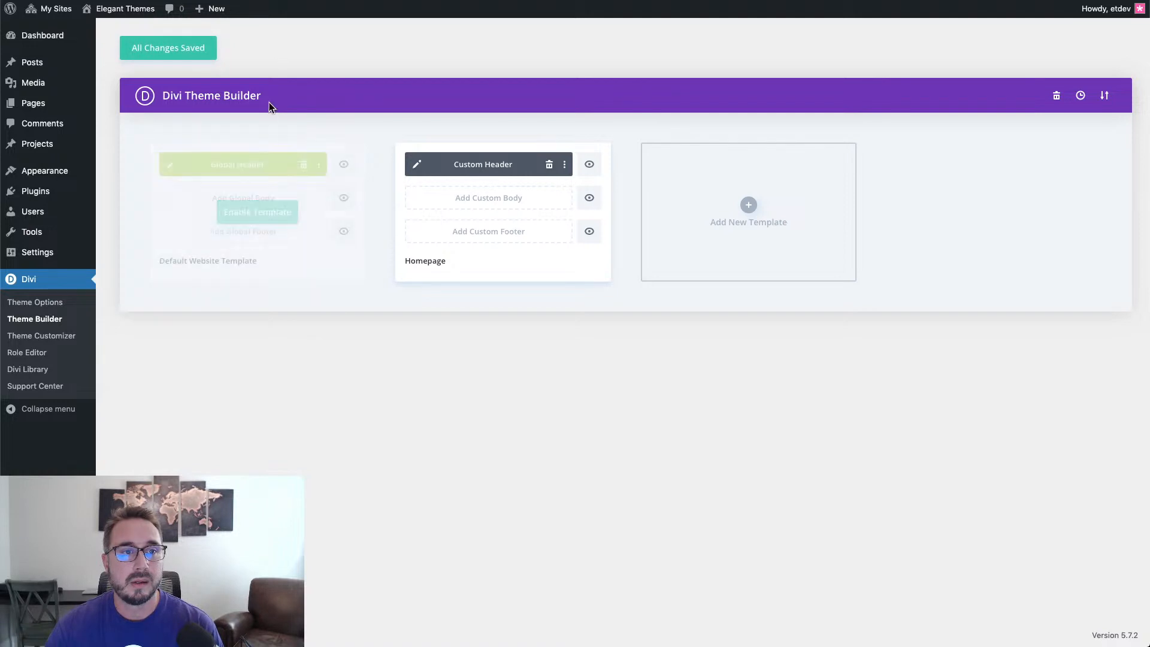
# View the live homepage and reload it to check the header from the saved template.
pyautogui.moveTo(266, 273)
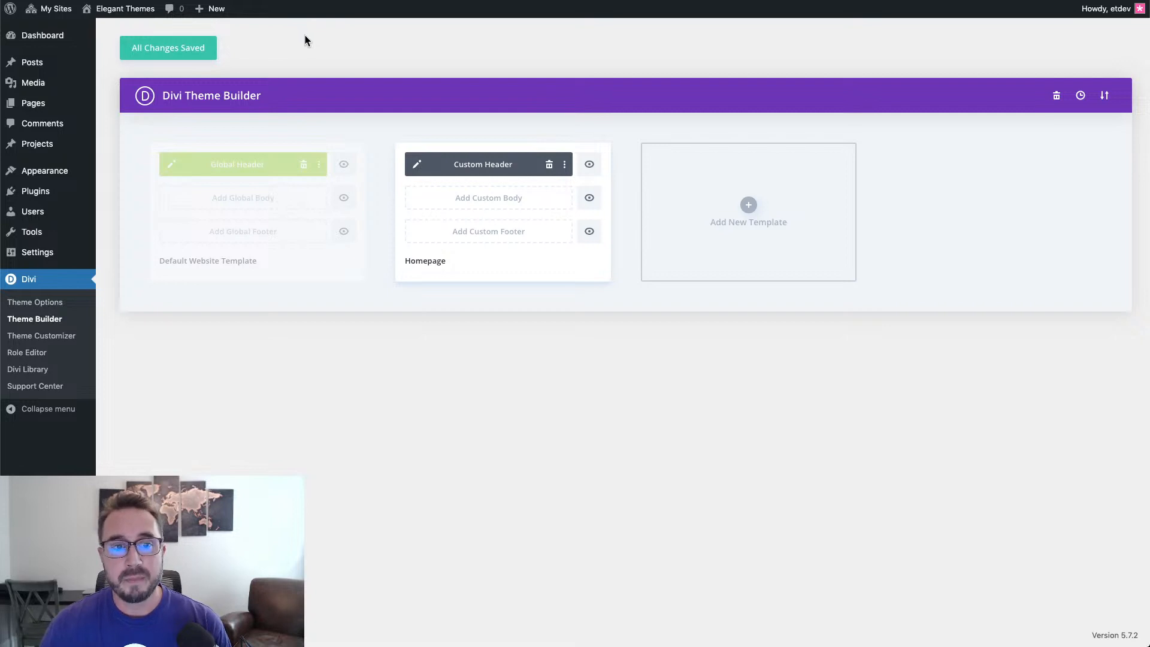
pyautogui.click(155, 53)
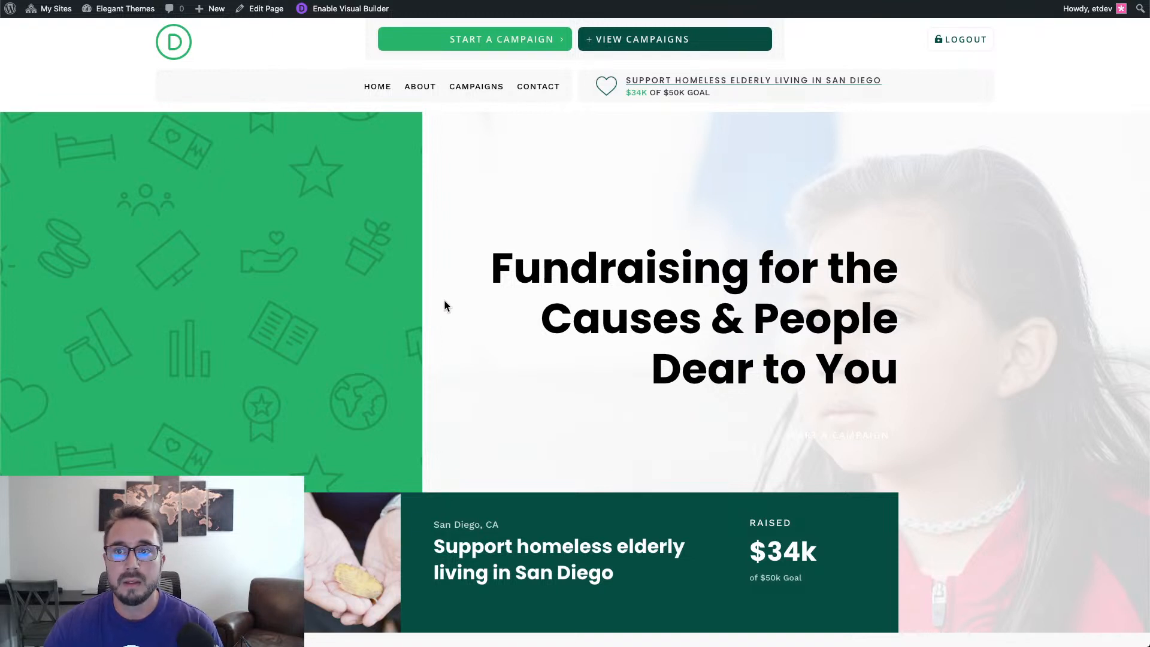
pyautogui.press('super+r')
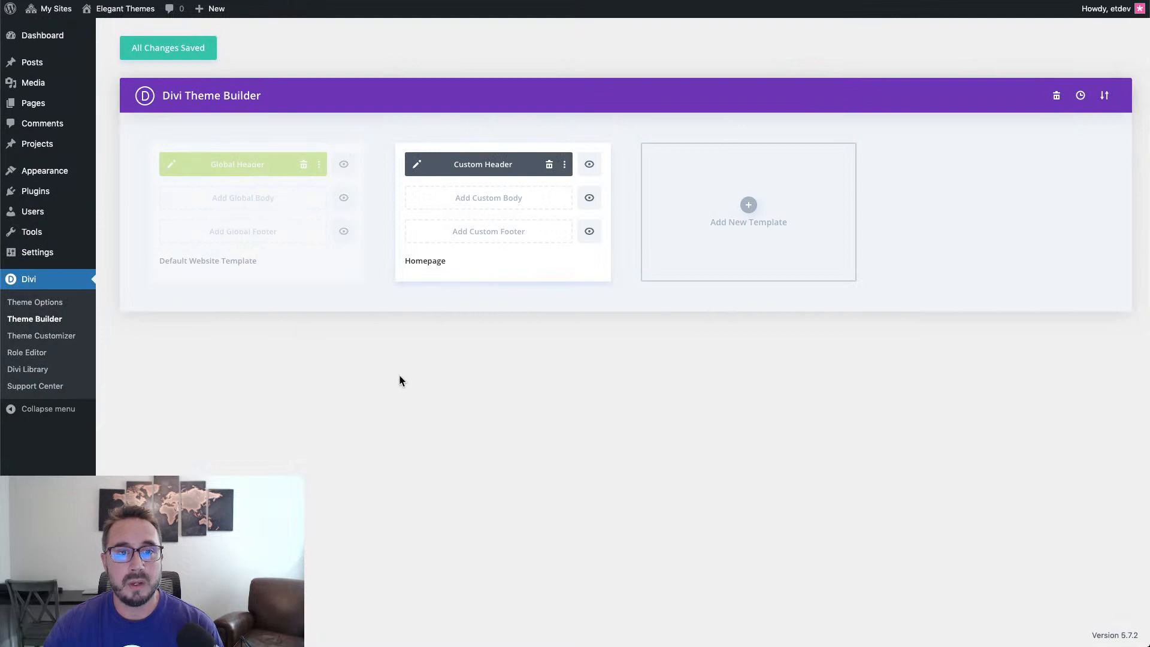
# Open the Homepage template's custom header for editing and display its layers fully expanded in an enlarged list.
pyautogui.click(418, 166)
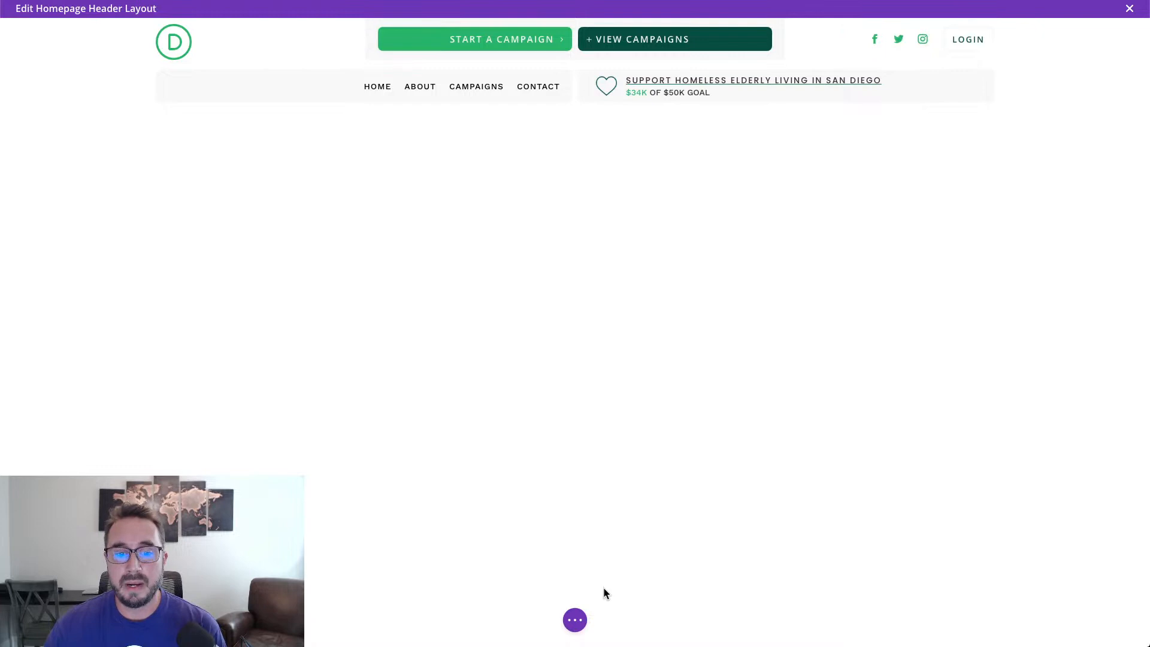
pyautogui.click(582, 623)
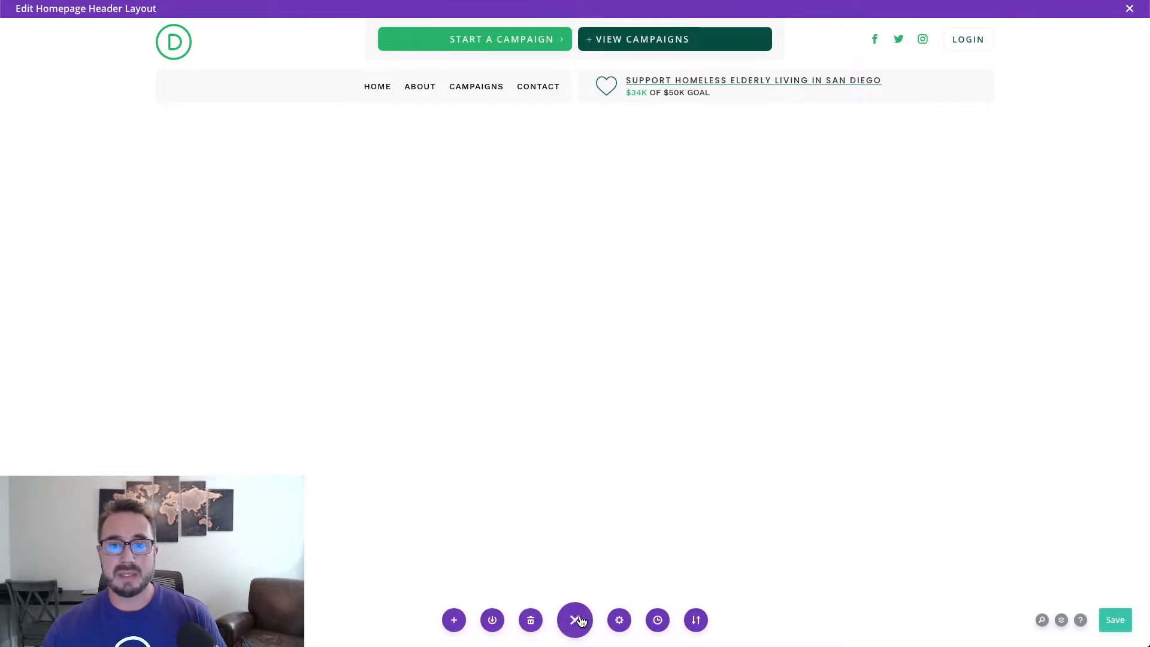
pyautogui.click(1060, 620)
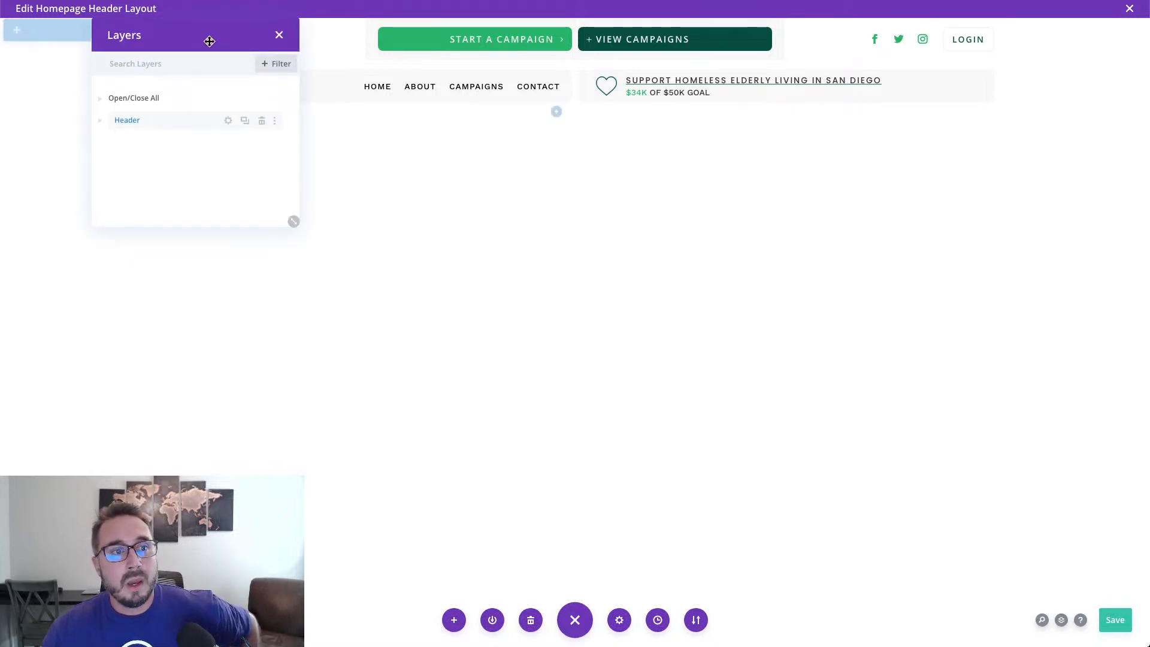
pyautogui.moveTo(218, 39); pyautogui.dragTo(172, 58)
pyautogui.click(128, 187)
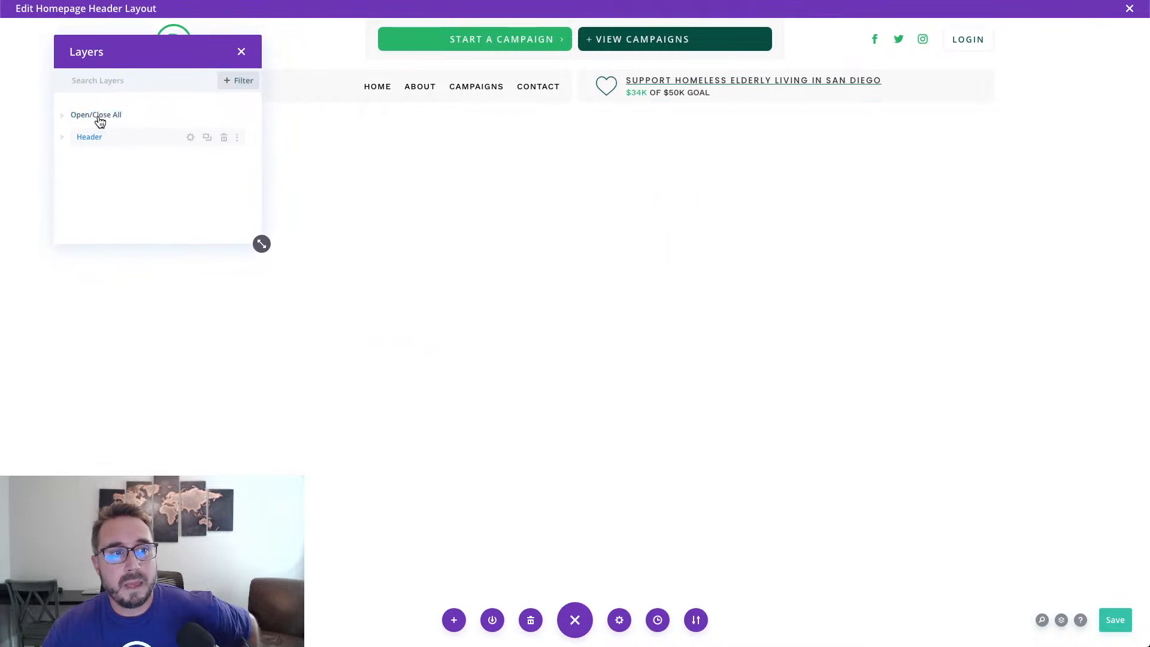
pyautogui.click(96, 117)
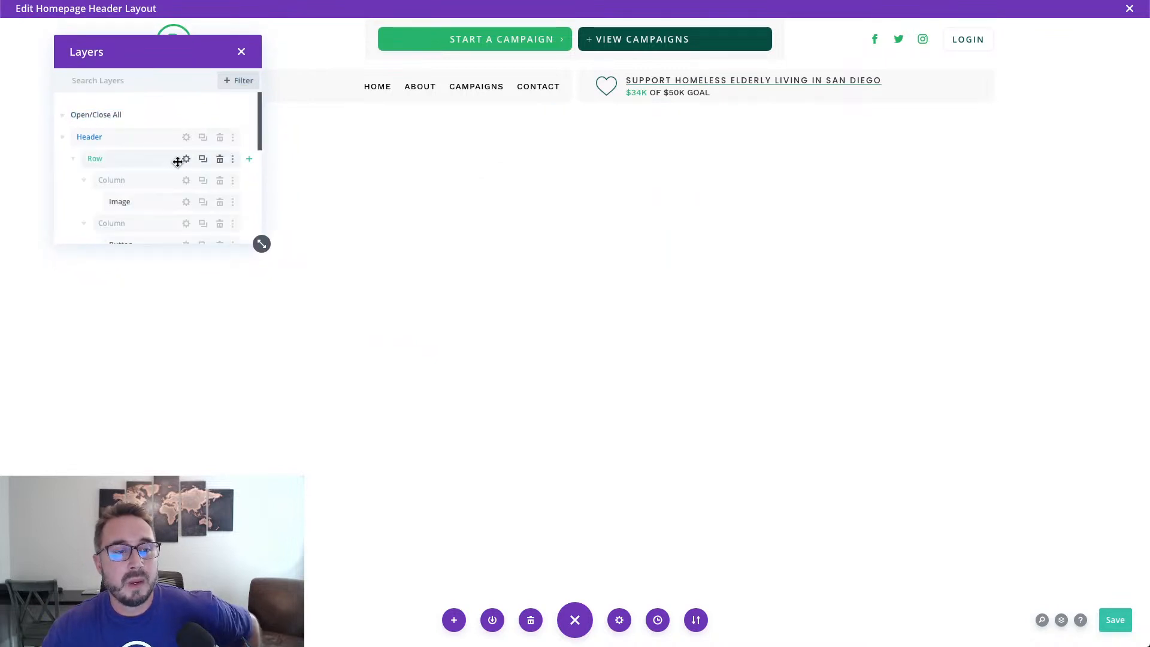
pyautogui.moveTo(261, 244); pyautogui.dragTo(266, 461)
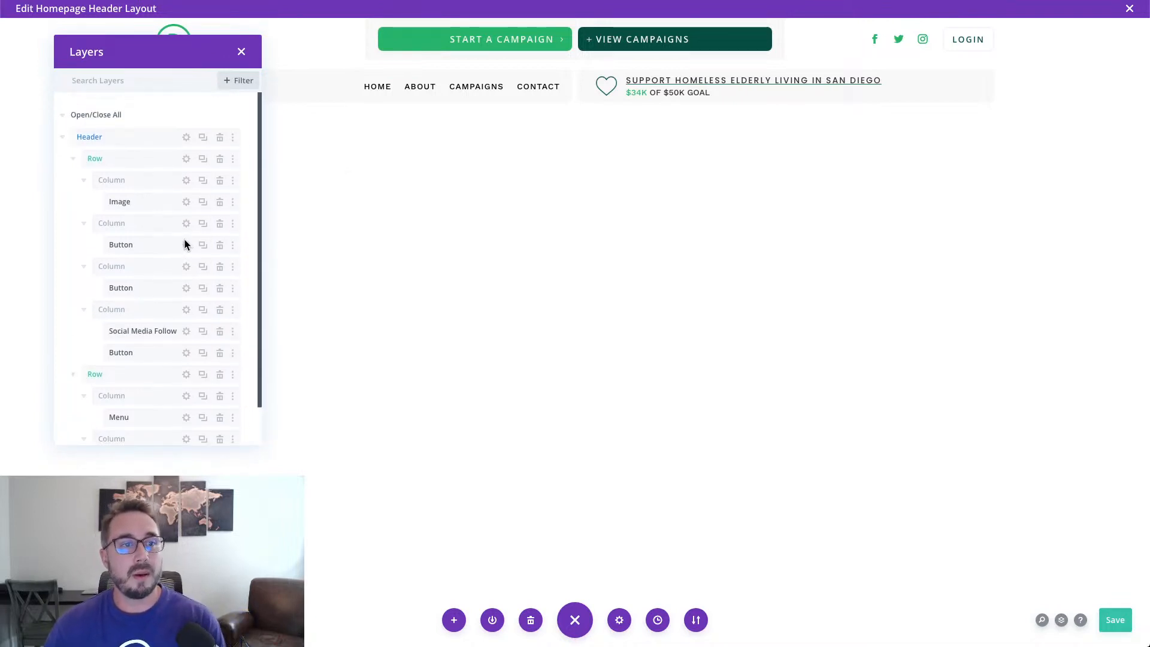
# Delete the Social Media Follow module beside the Login button in the header's first row.
pyautogui.click(161, 138)
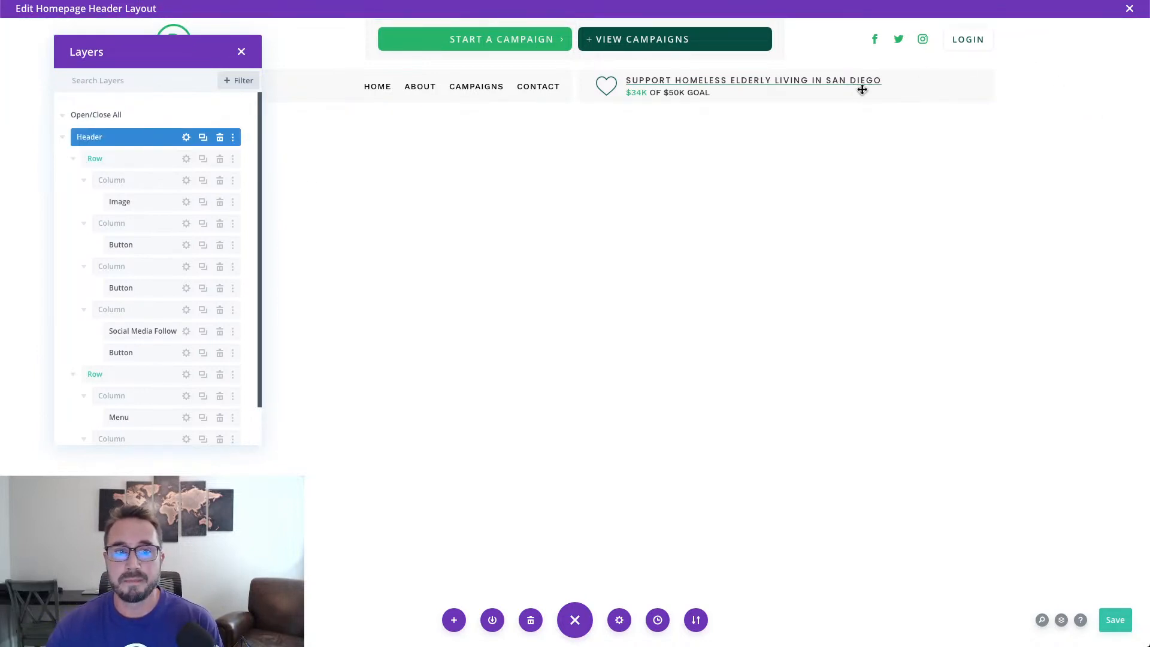
pyautogui.scroll(-1, 143, 191)
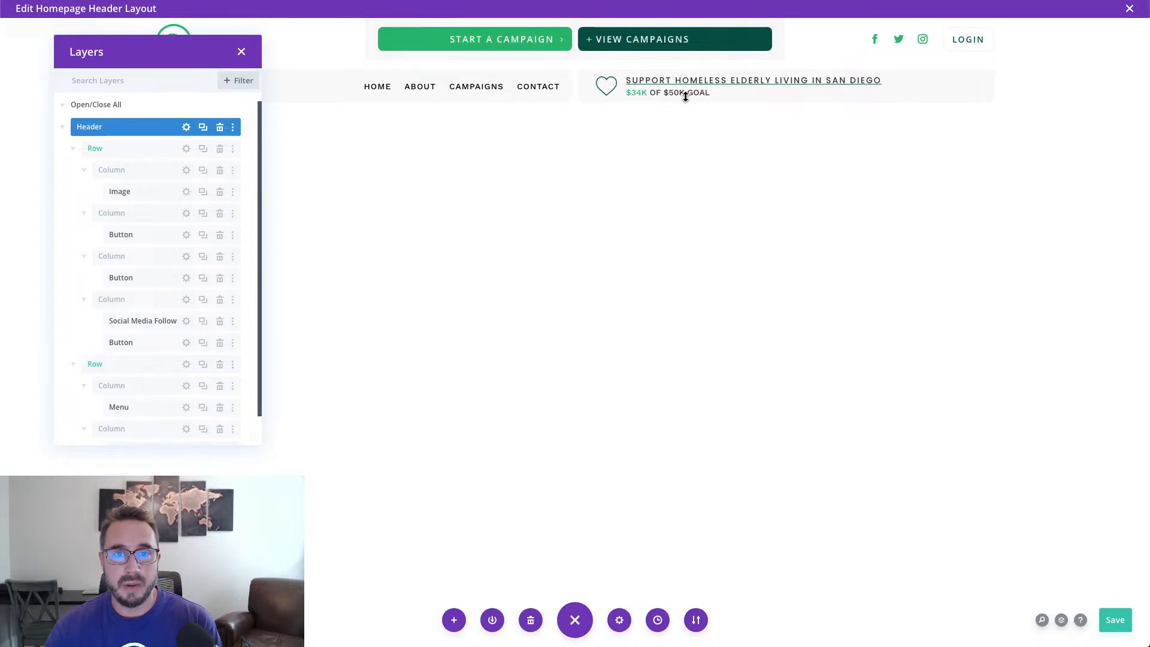
pyautogui.click(157, 365)
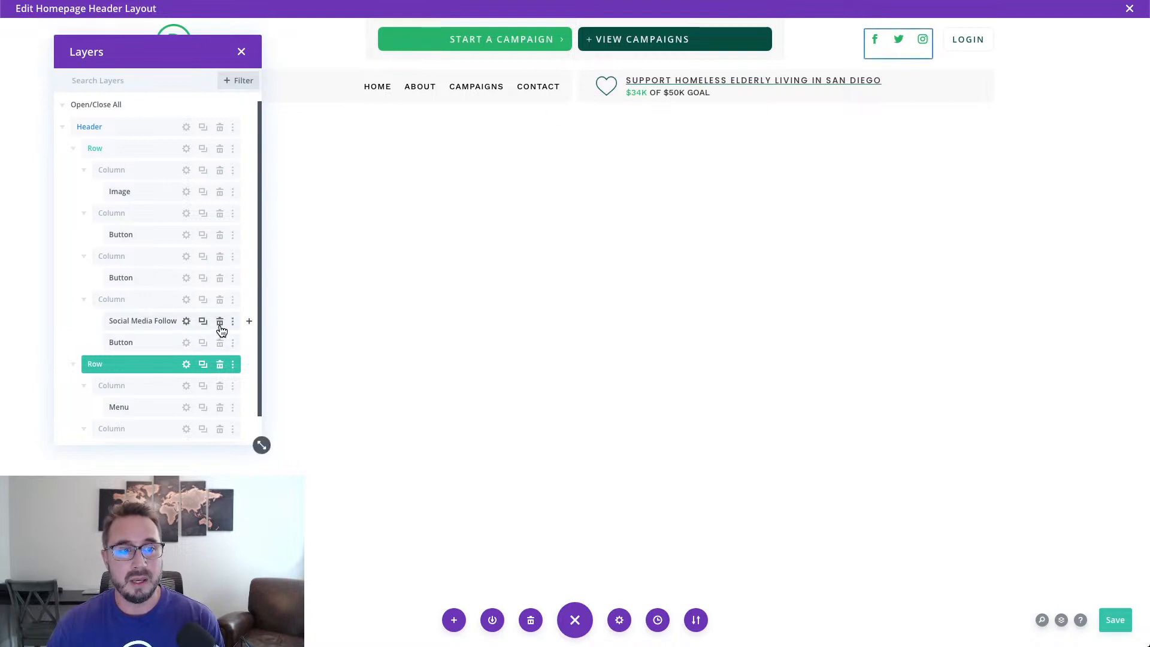
pyautogui.moveTo(898, 45)
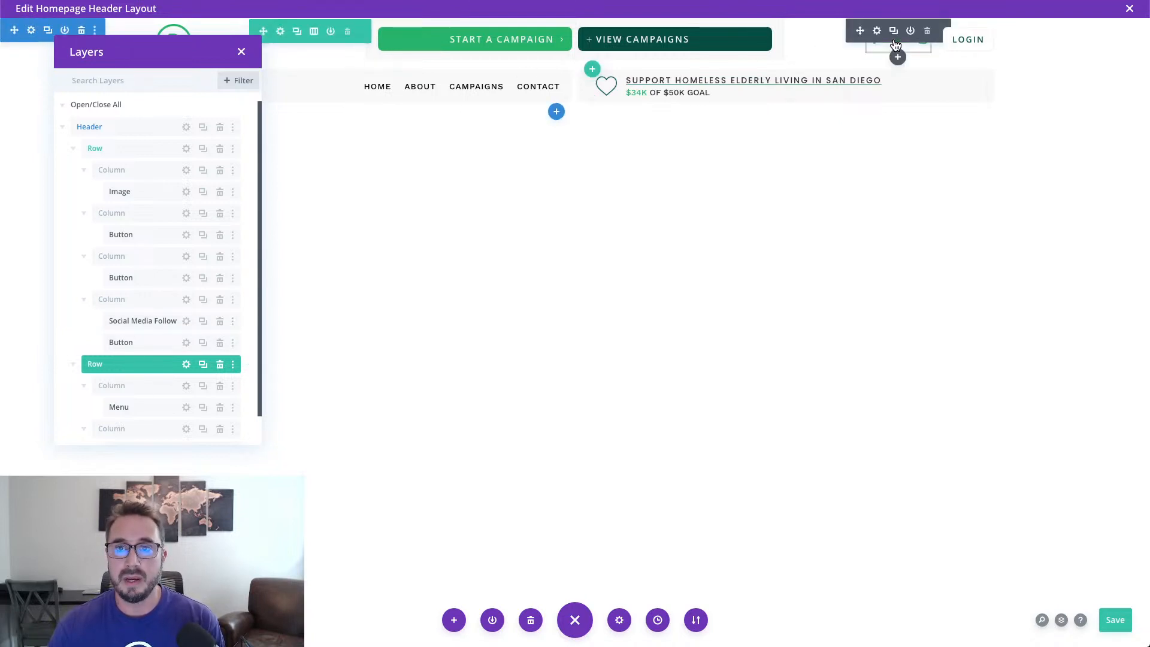
pyautogui.click(927, 33)
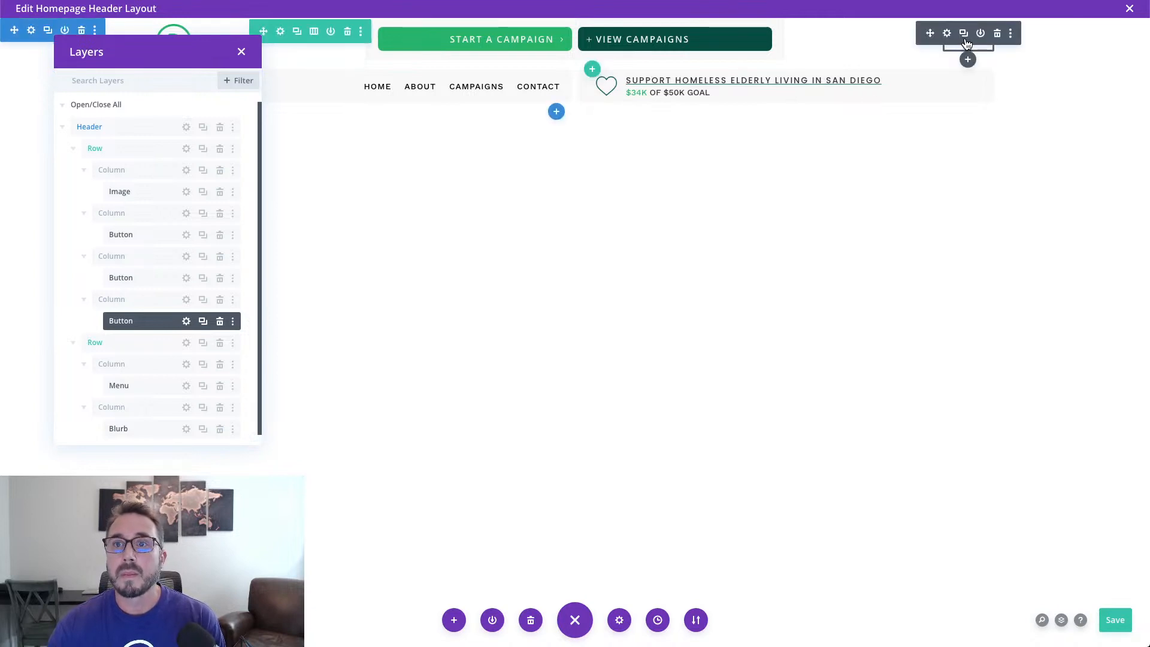
# Open the Login button's settings, enlarge the window and place it beside the layers list.
pyautogui.click(949, 35)
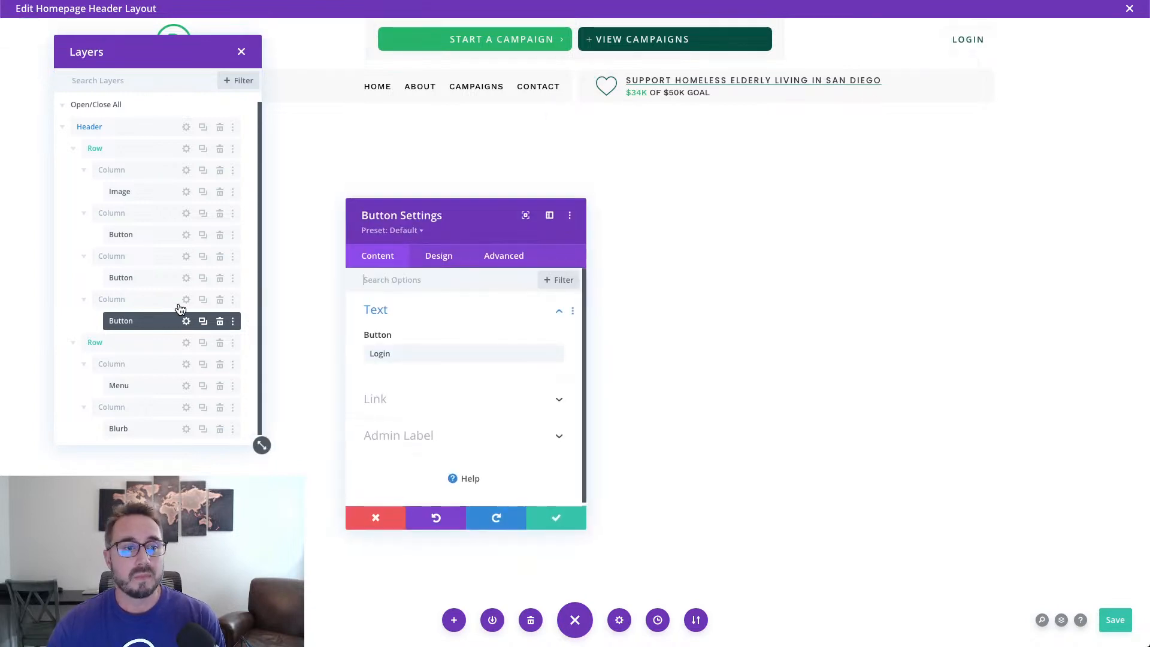
pyautogui.moveTo(473, 208); pyautogui.dragTo(409, 40)
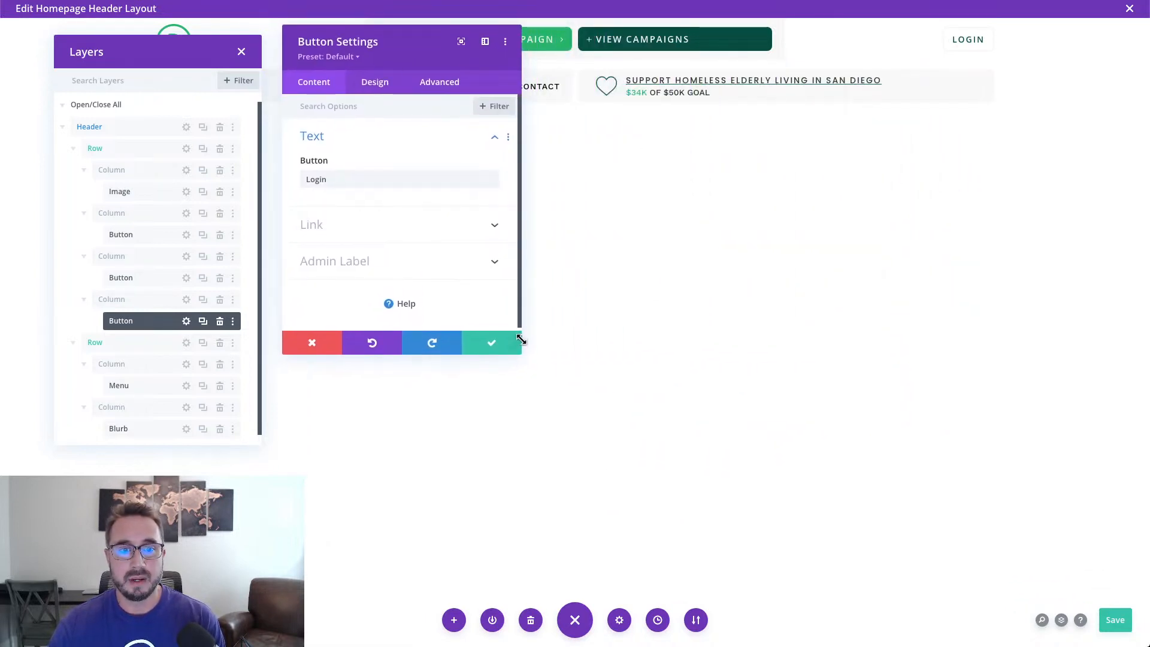
pyautogui.moveTo(520, 351); pyautogui.dragTo(525, 445)
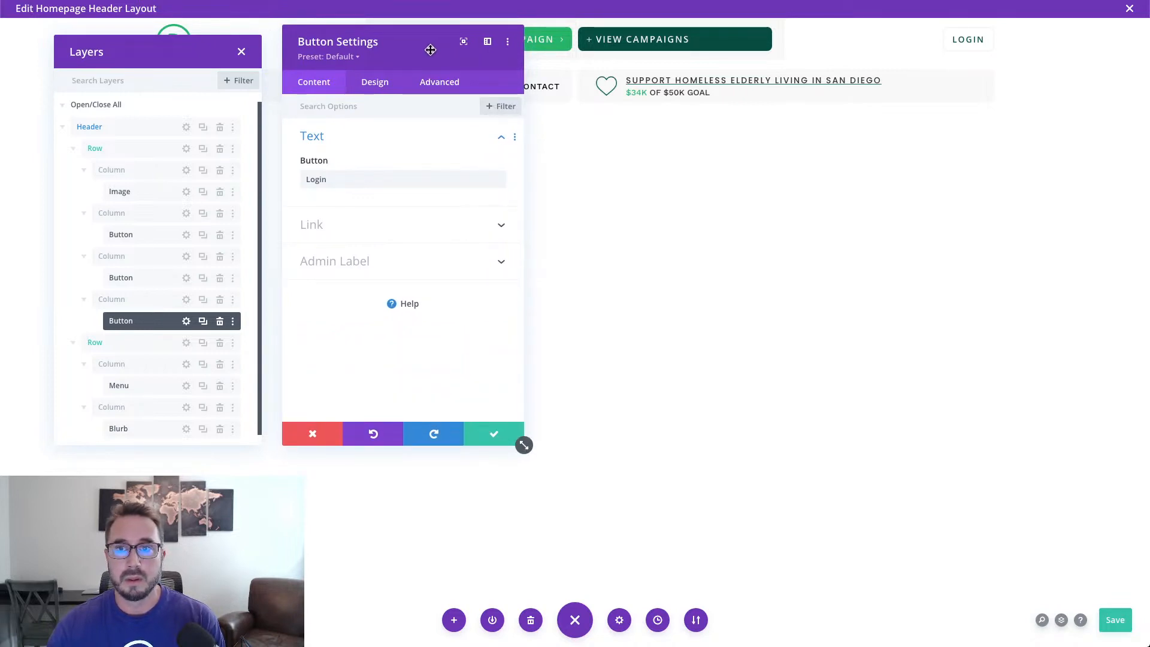
pyautogui.moveTo(431, 49); pyautogui.dragTo(685, 49)
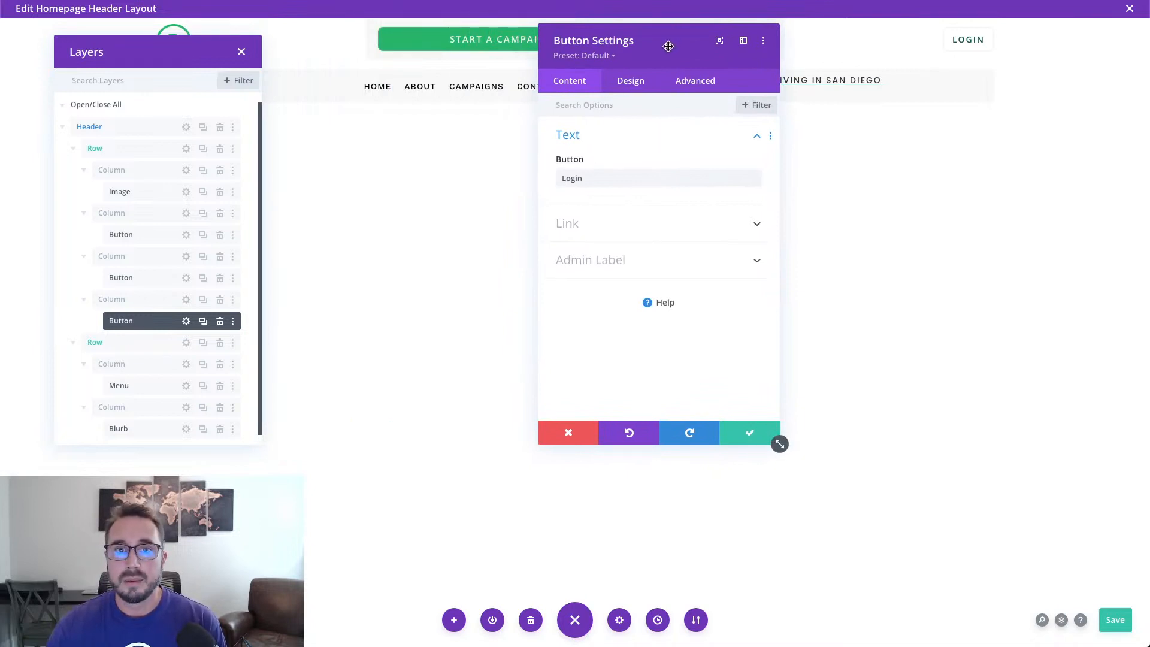
pyautogui.moveTo(665, 44); pyautogui.dragTo(419, 43)
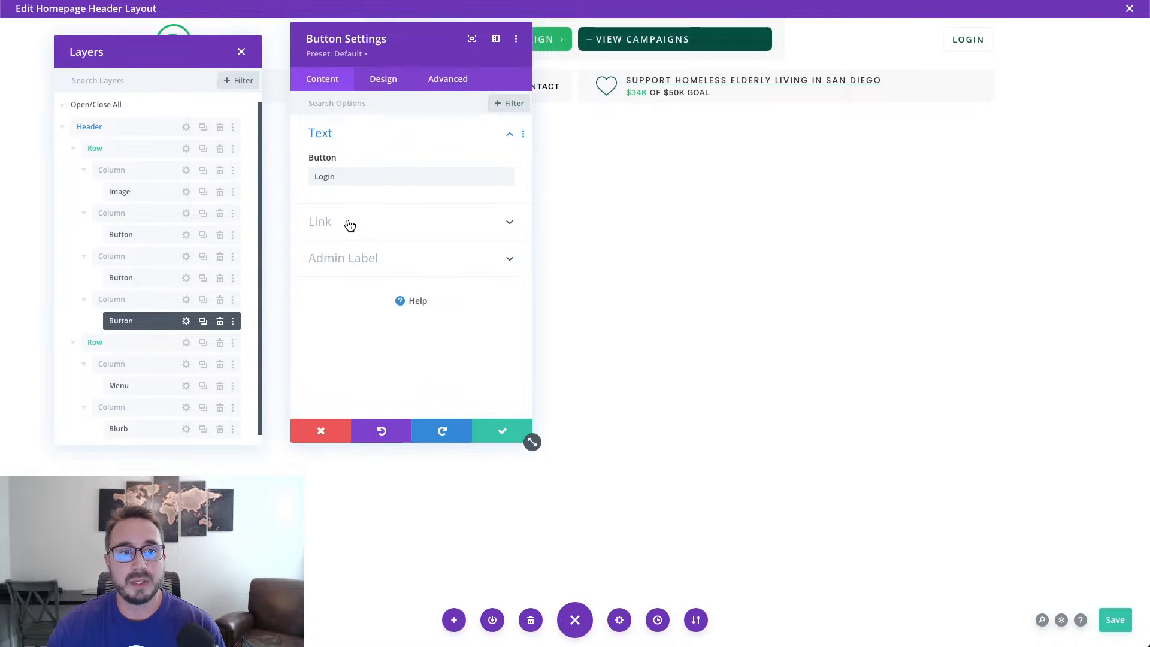
# Choose the closed padlock as the Login button's icon in its button design options.
pyautogui.click(381, 84)
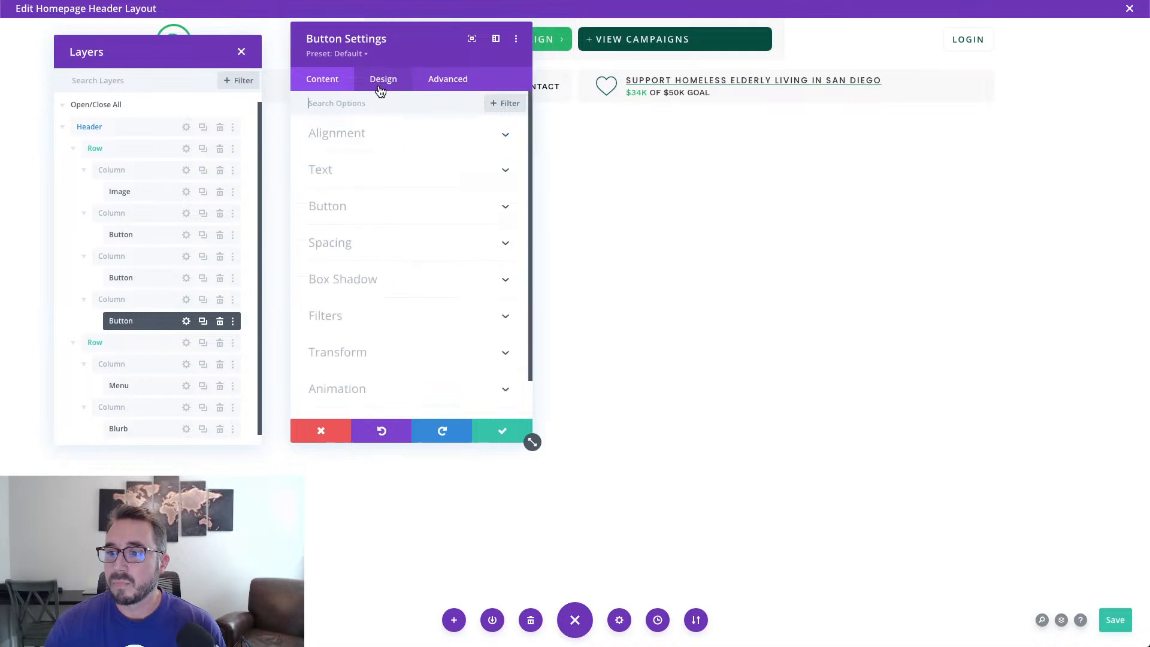
pyautogui.click(373, 208)
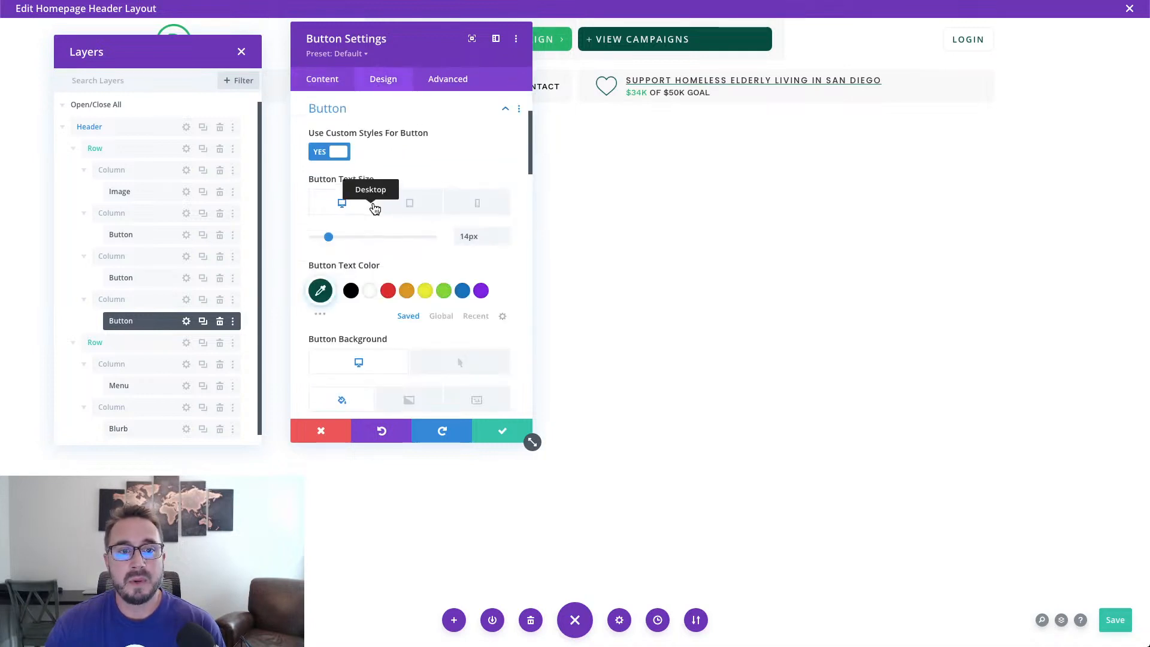
pyautogui.scroll(-2, 460, 263)
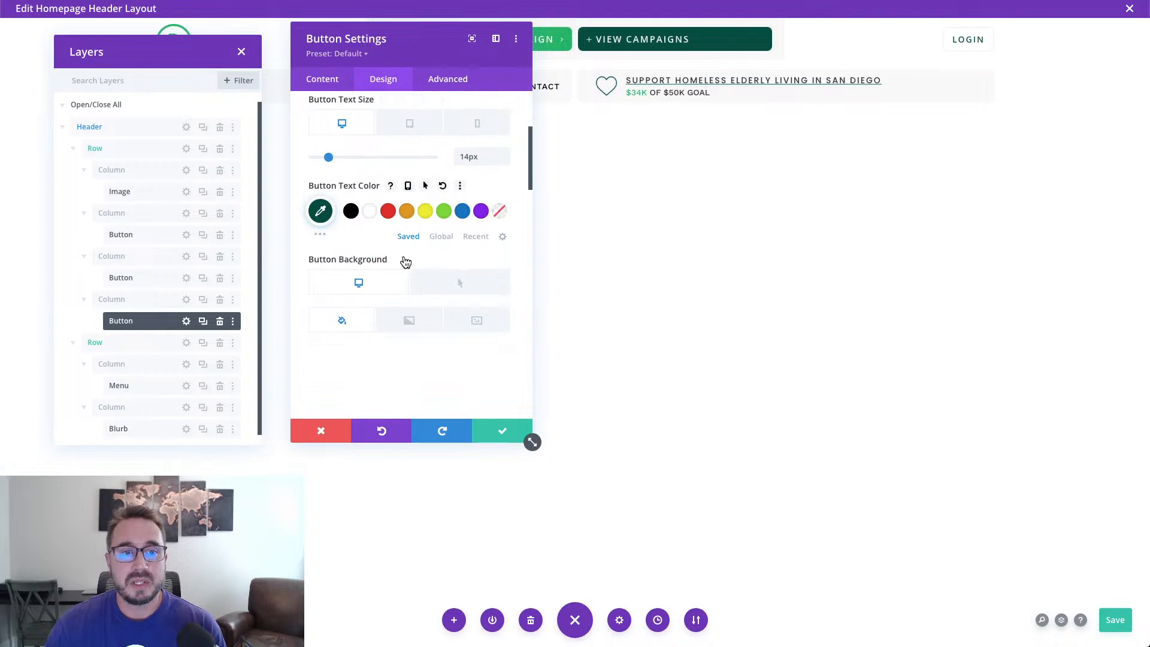
pyautogui.scroll(1, 401, 258)
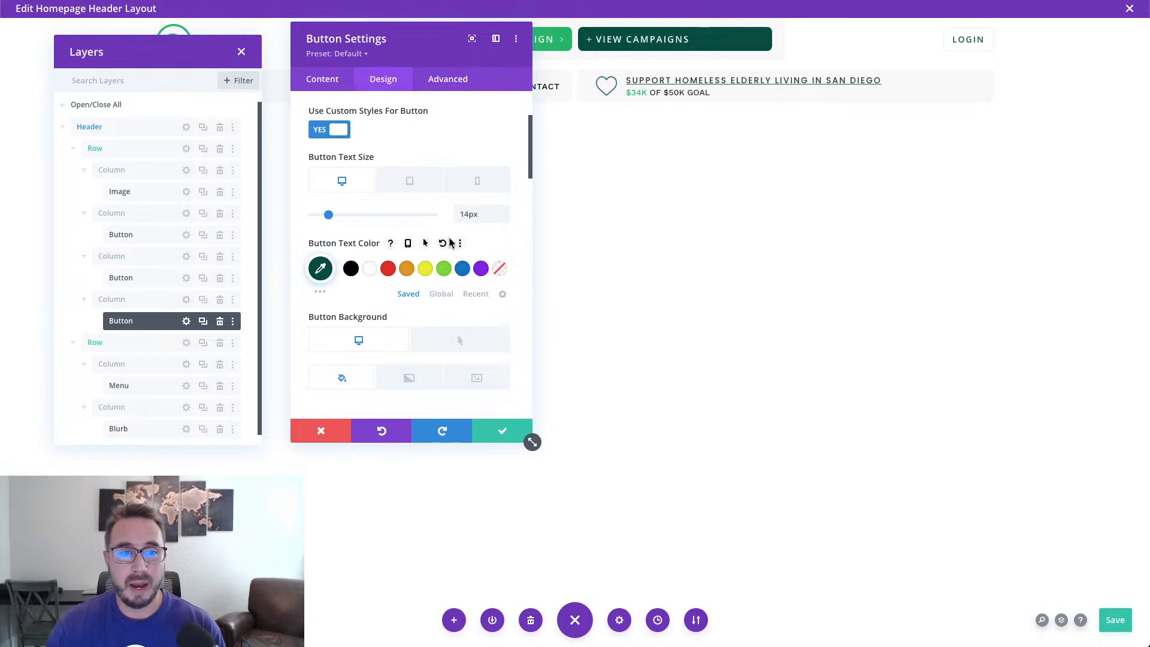
pyautogui.scroll(-3, 450, 242)
pyautogui.click(451, 244)
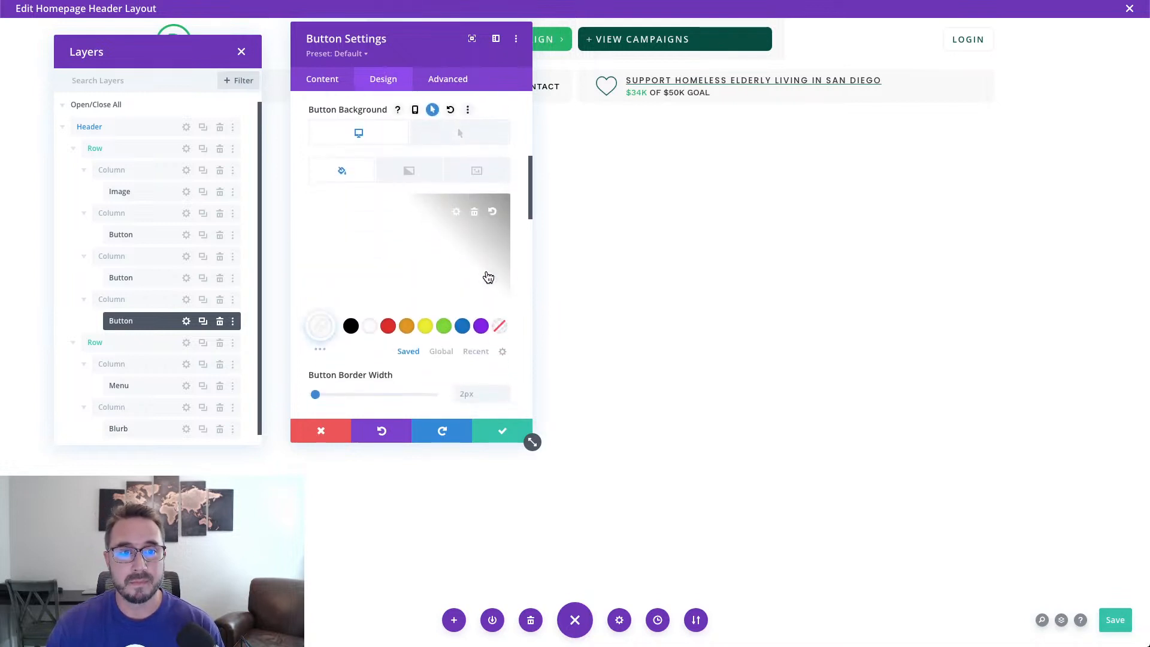
pyautogui.scroll(-4, 452, 281)
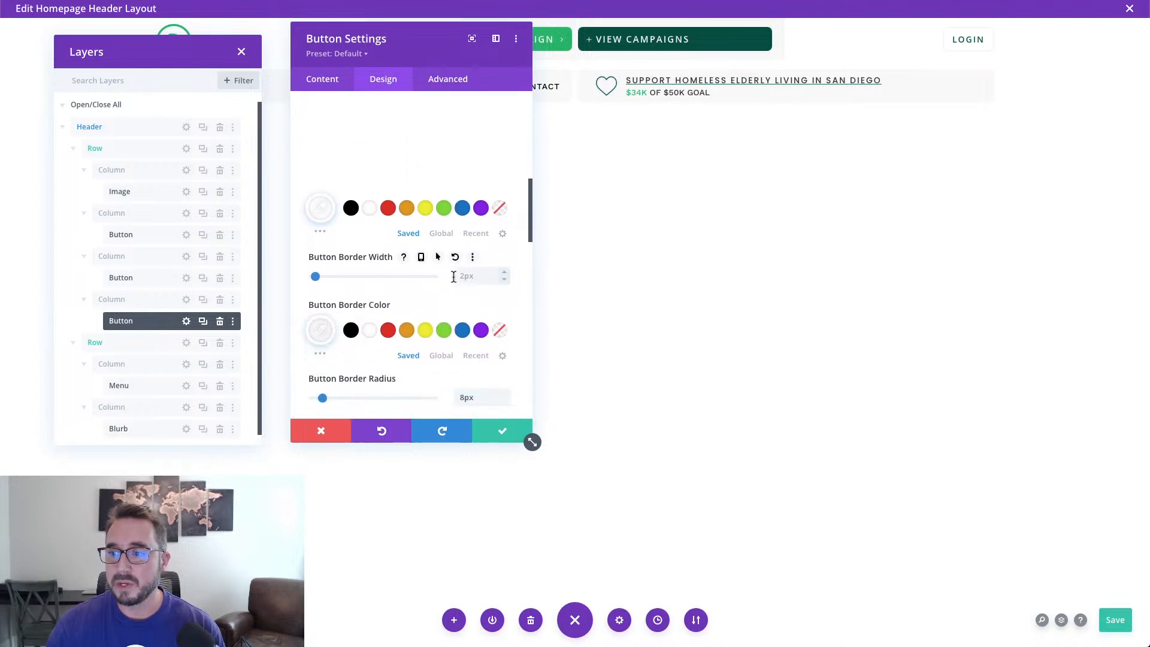
pyautogui.scroll(-1, 454, 279)
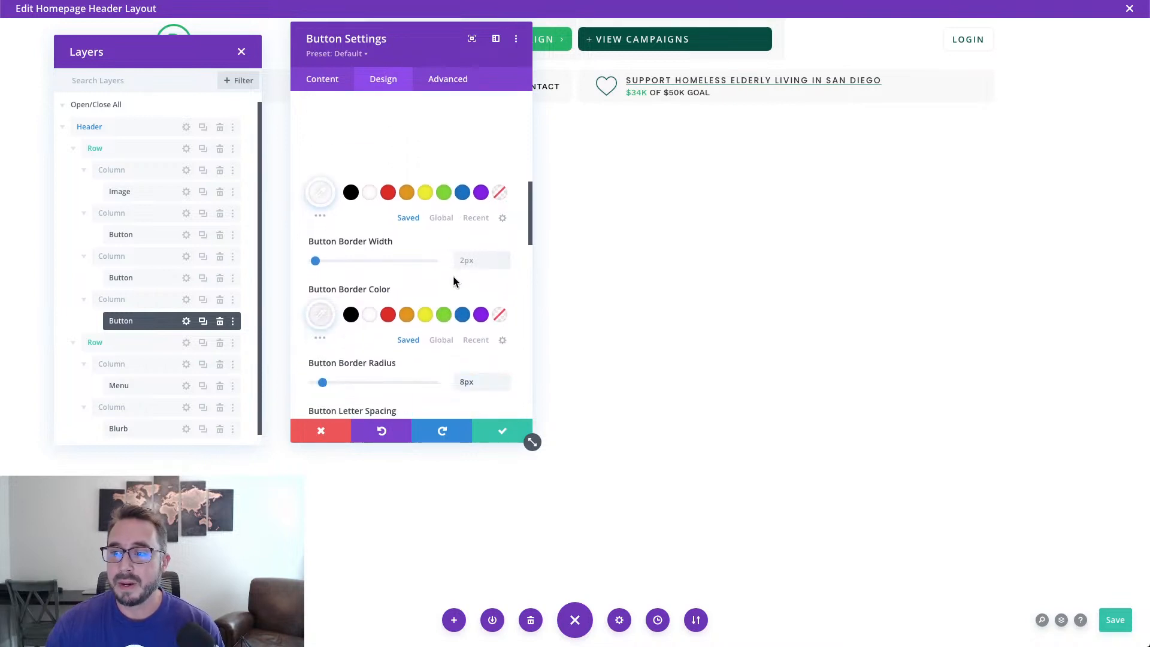
pyautogui.scroll(-4, 453, 281)
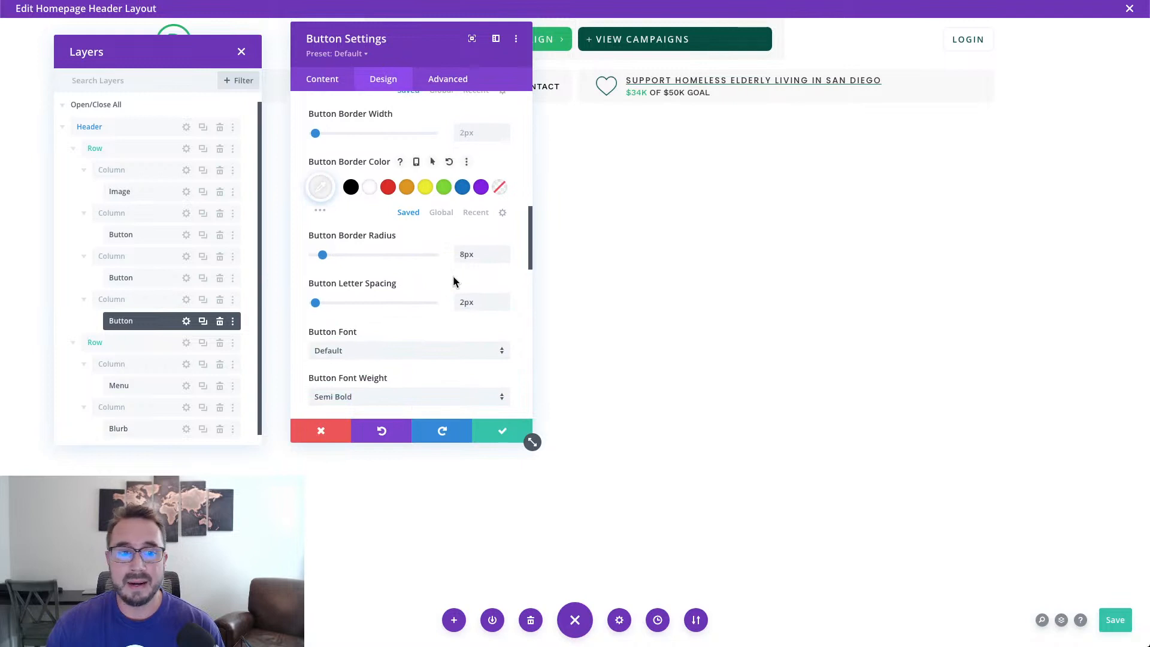
pyautogui.scroll(-10, 454, 281)
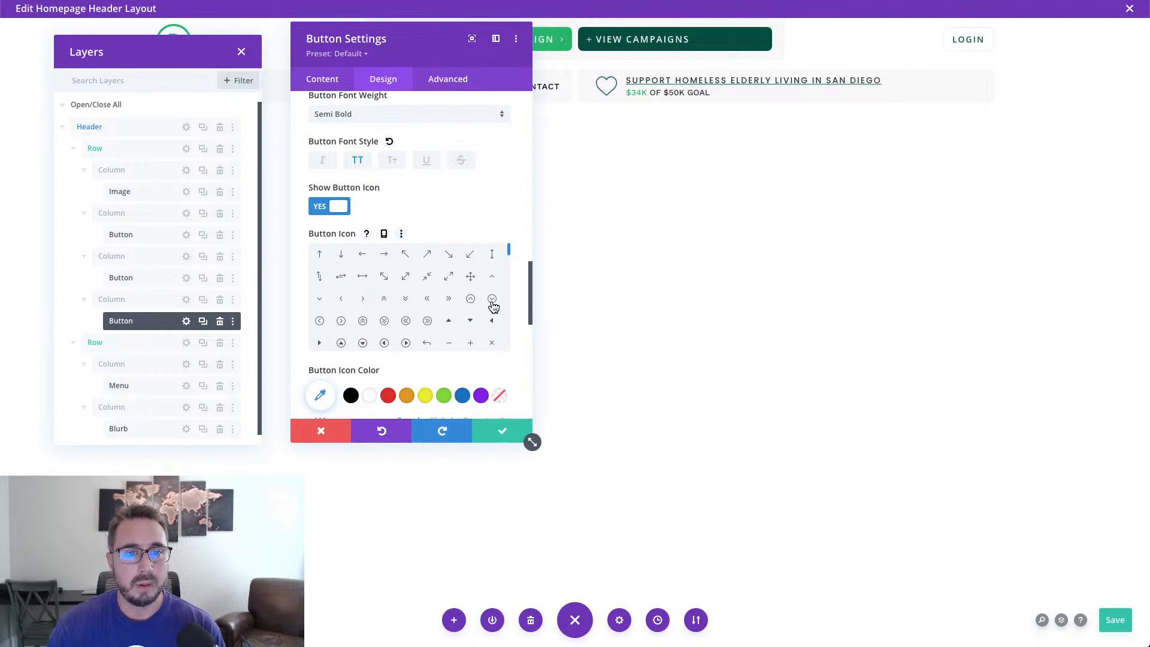
pyautogui.moveTo(508, 254); pyautogui.dragTo(508, 313)
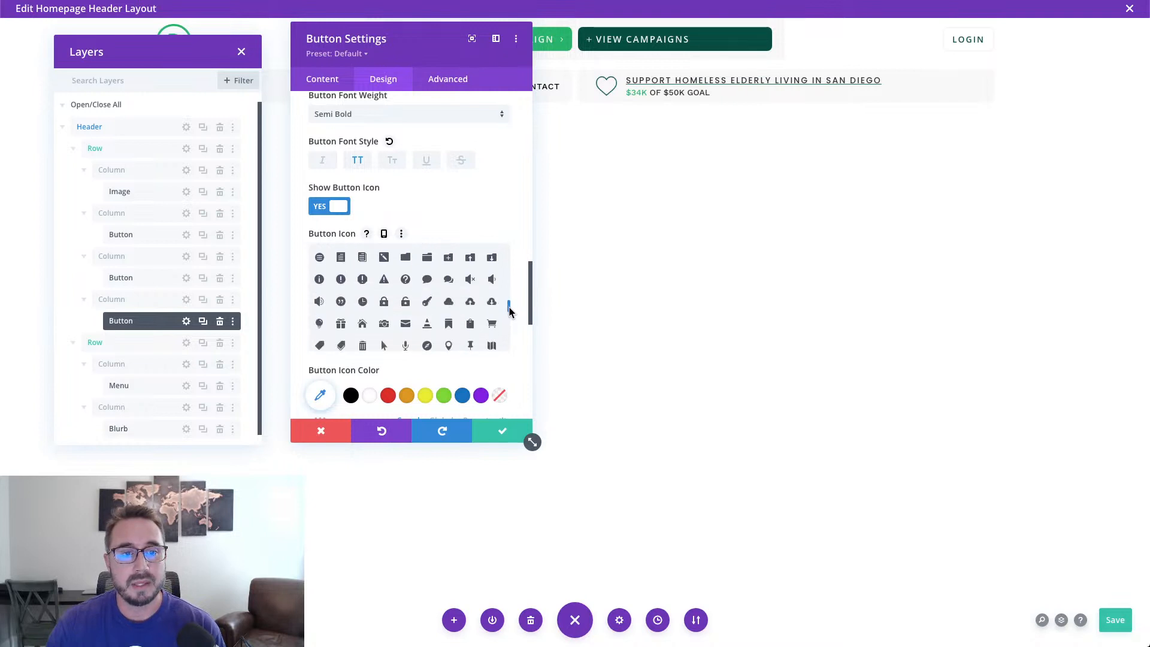
pyautogui.click(384, 303)
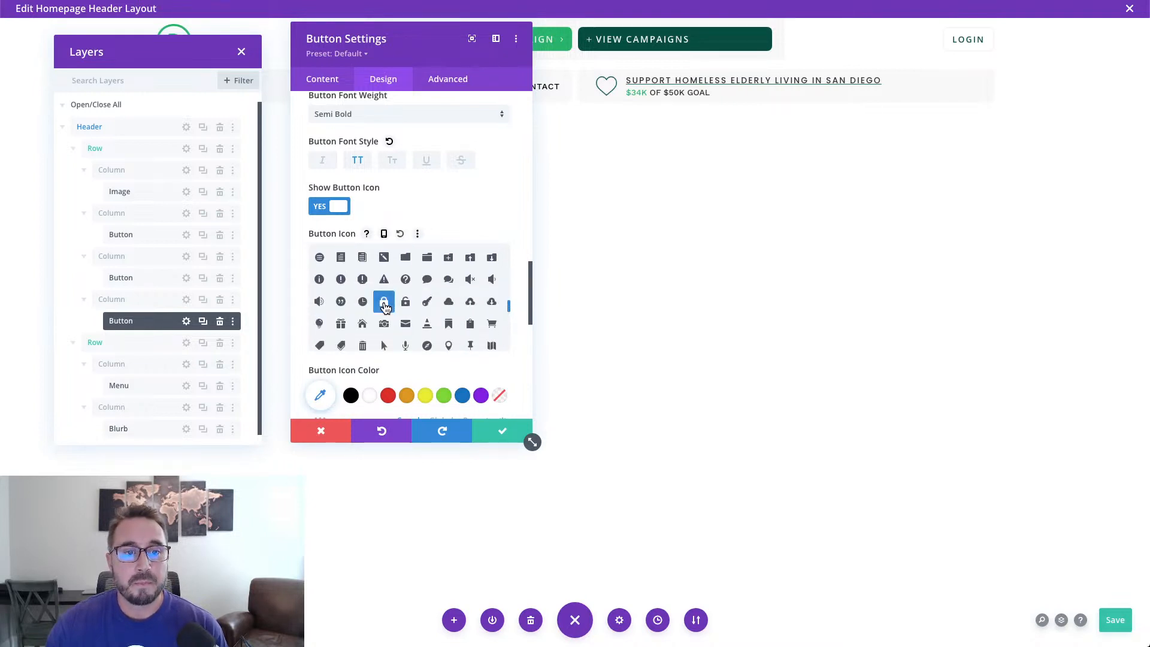
# Set the Login button's icon placement to Left and turn off showing the icon only on hover.
pyautogui.scroll(-2, 517, 273)
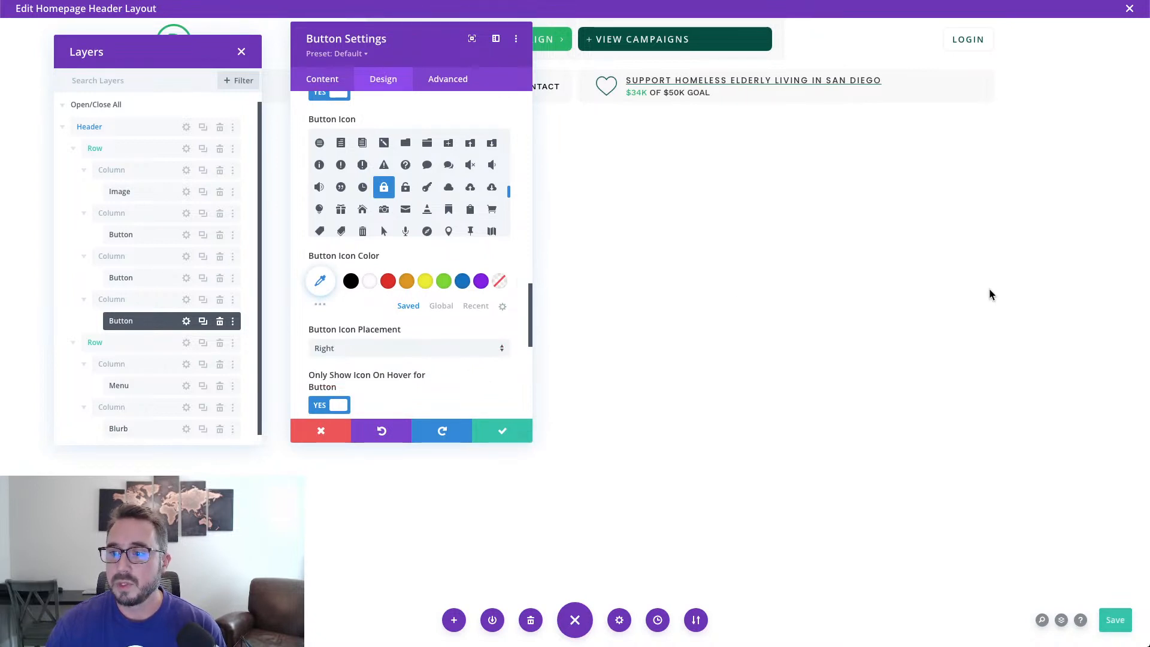
pyautogui.scroll(-1, 450, 309)
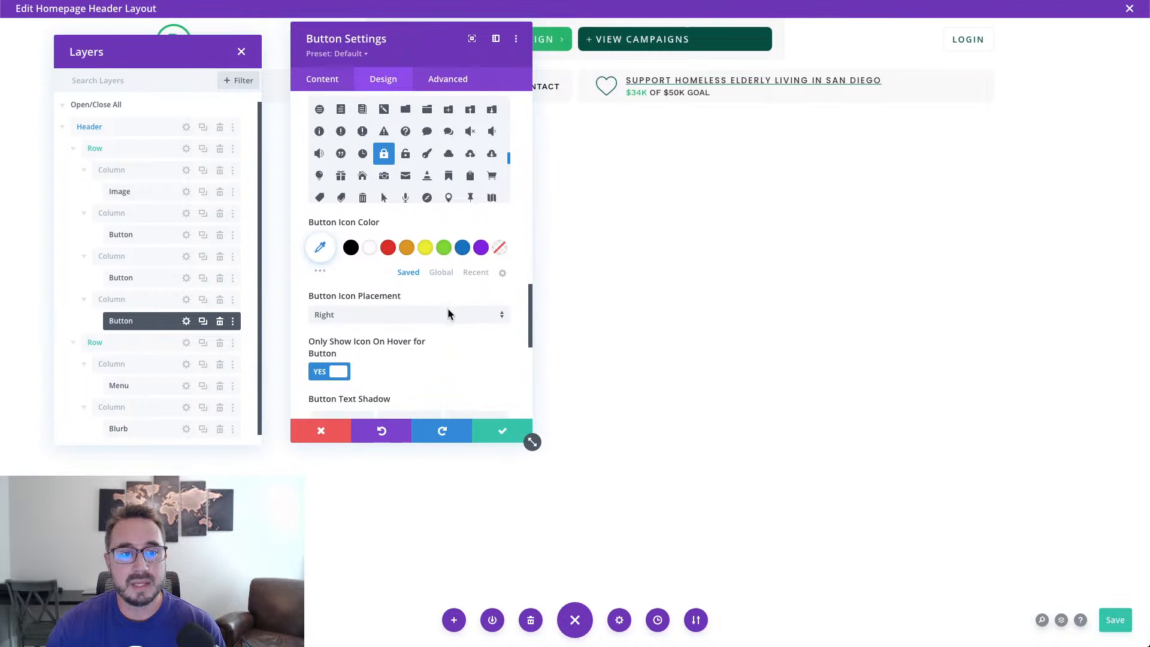
pyautogui.click(376, 317)
pyautogui.click(373, 347)
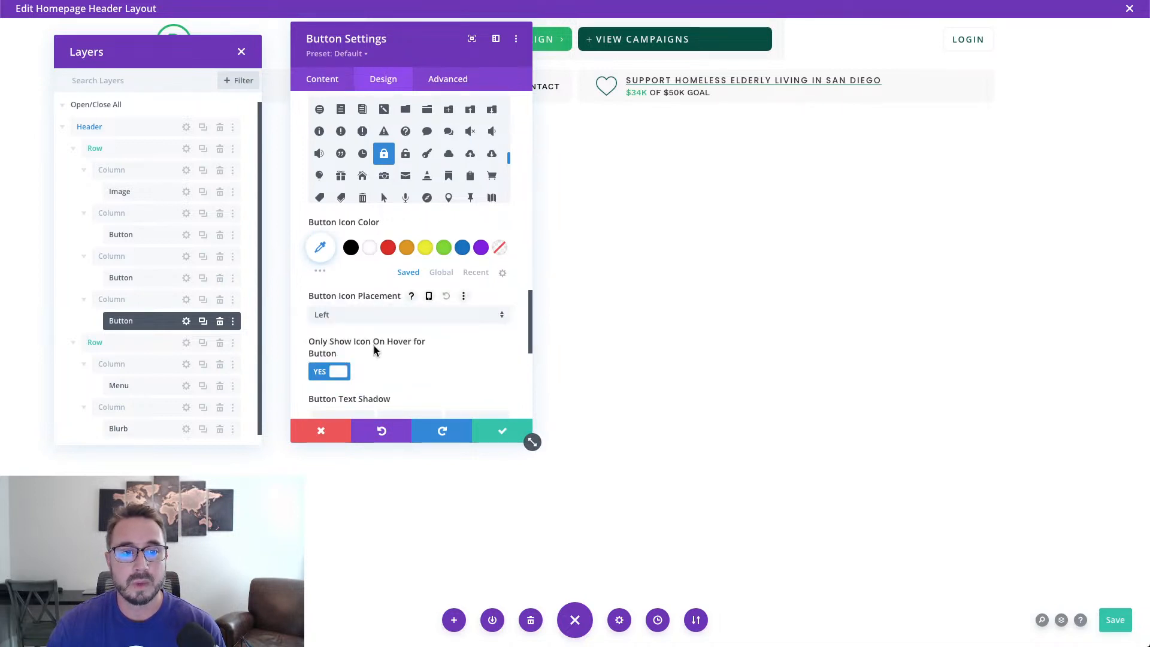
pyautogui.click(345, 378)
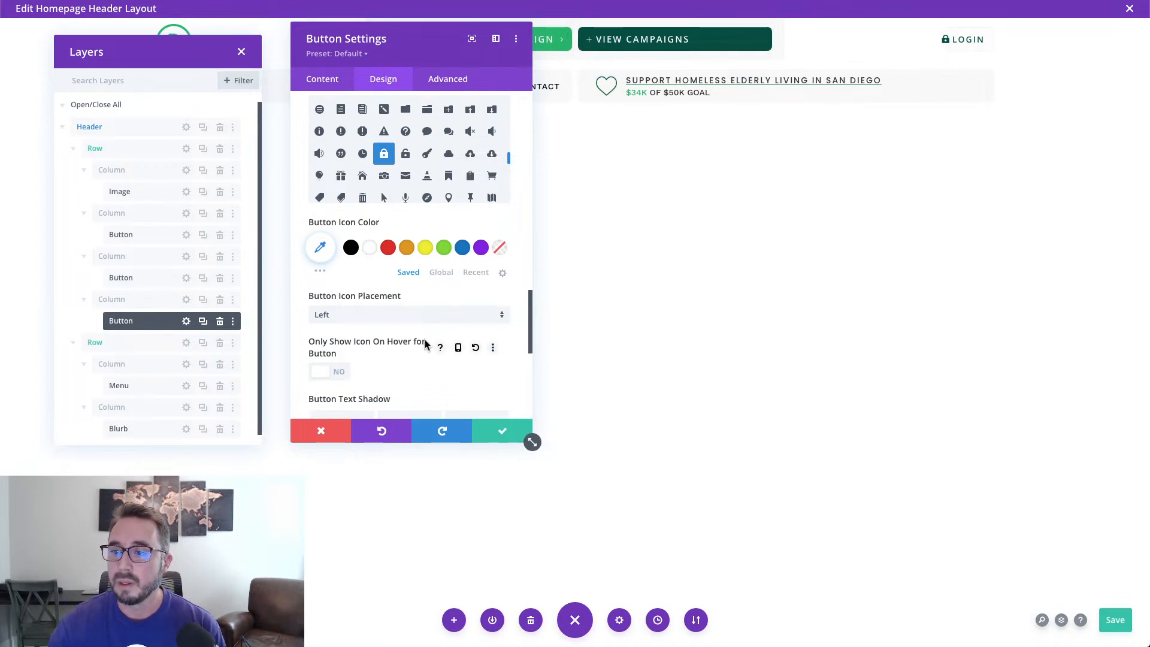
pyautogui.scroll(-5, 422, 339)
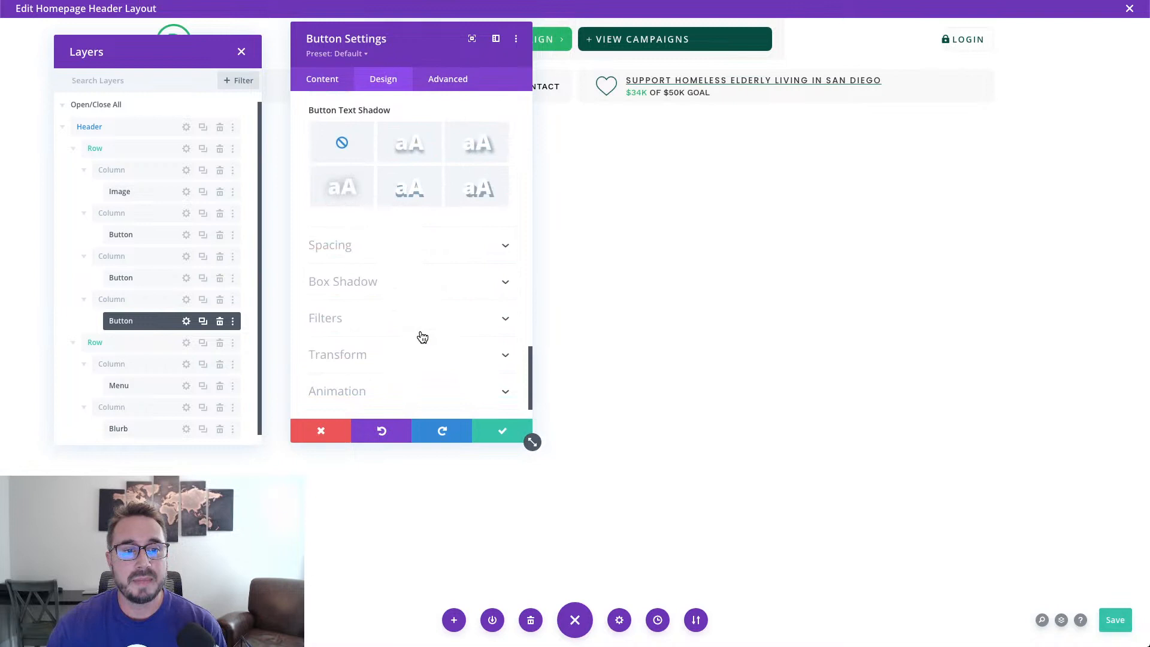
# Set the Login button's left padding to 2em and, with the sides unlinked, its right padding to 0.7em.
pyautogui.click(380, 245)
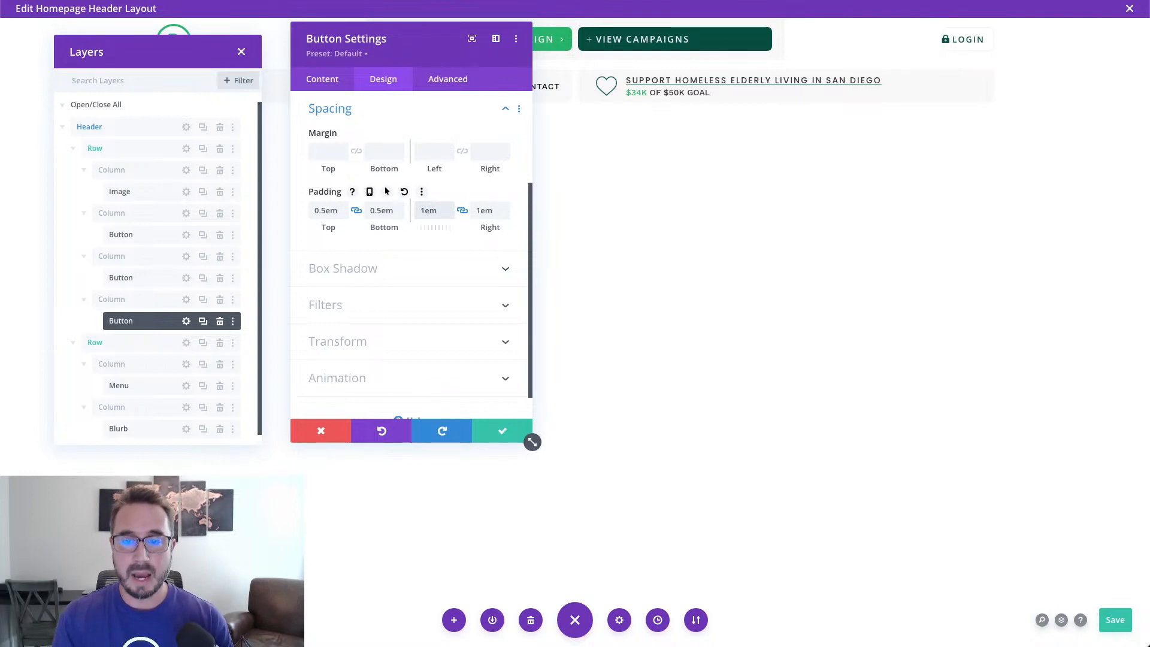
pyautogui.click(423, 210)
pyautogui.write('2')
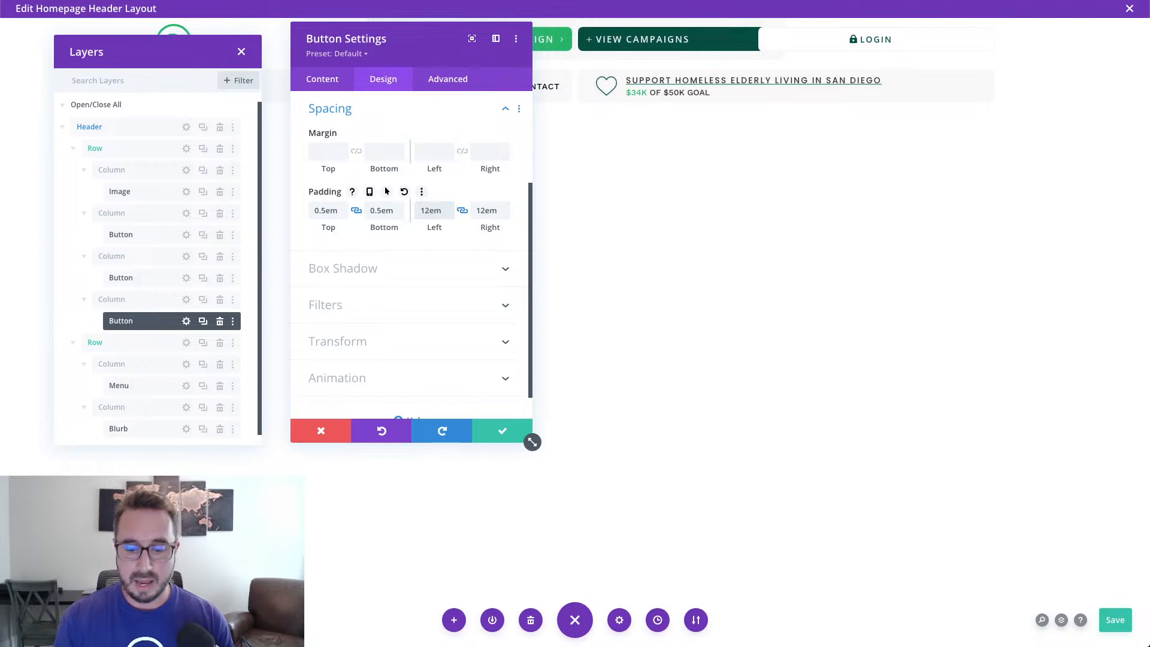
pyautogui.click(463, 212)
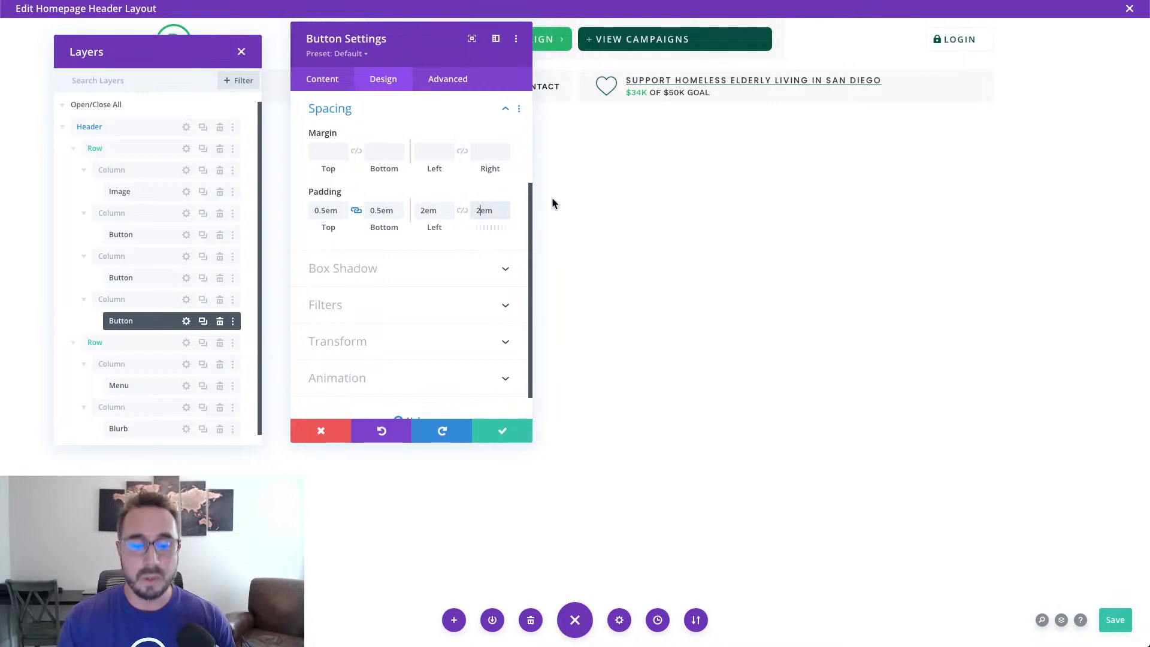
pyautogui.press('BackSpace')
pyautogui.write('0.')
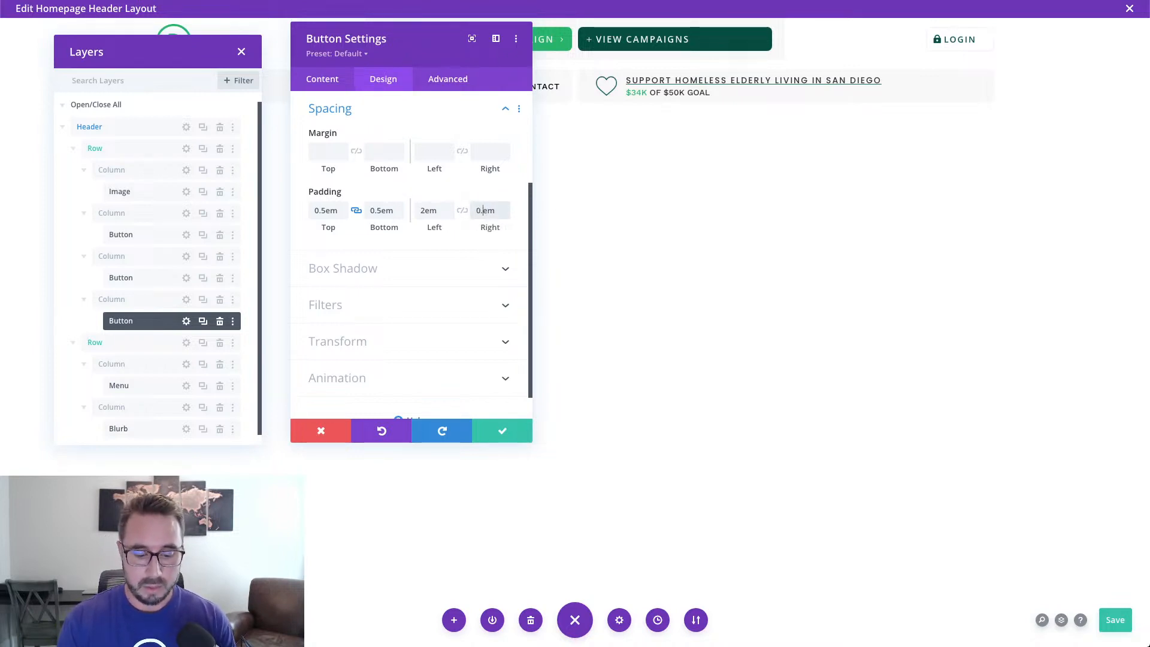
pyautogui.write('7')
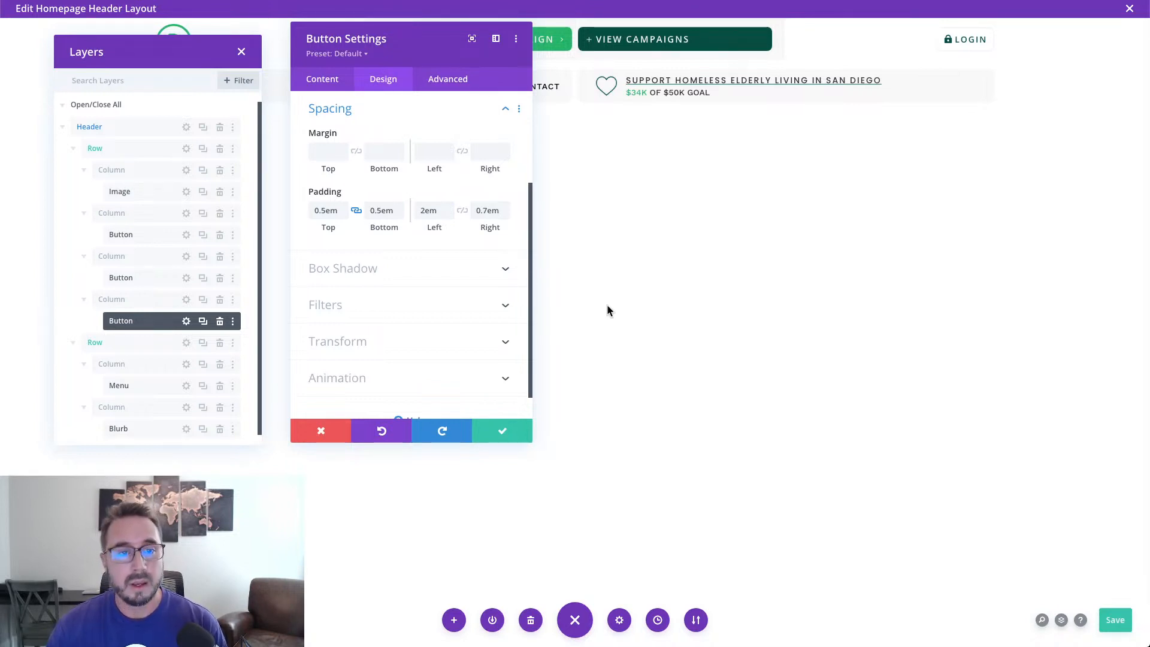
# Give the Login button the CSS classes et-toggle-popup et-popup-login-button and save its settings.
pyautogui.click(444, 81)
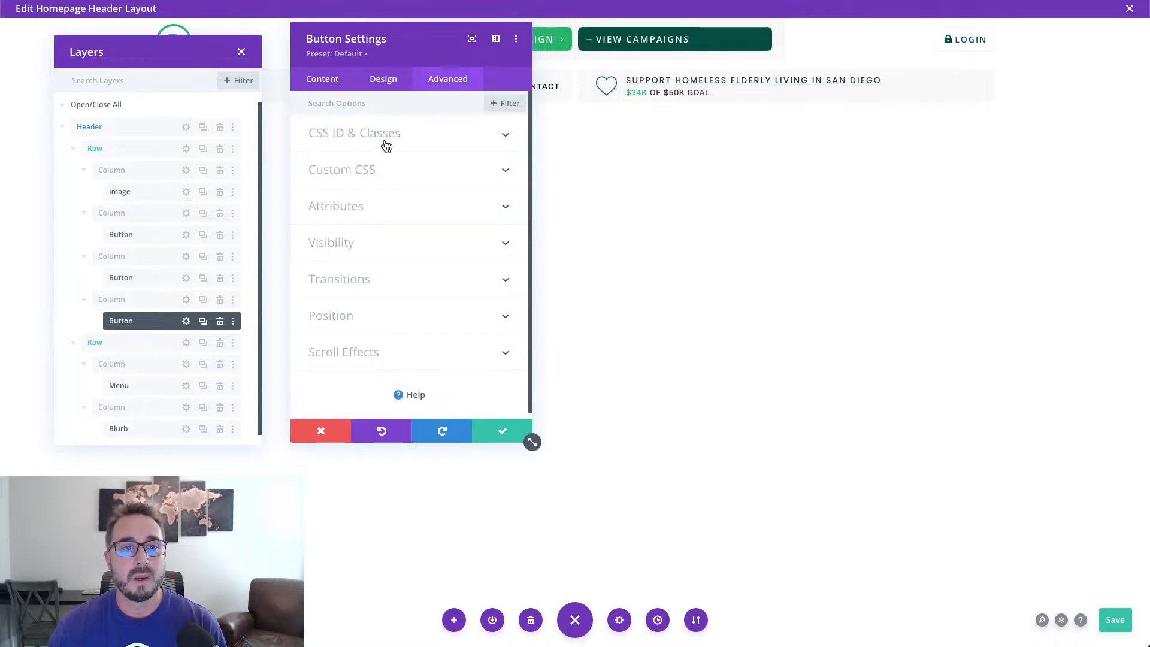
pyautogui.click(405, 136)
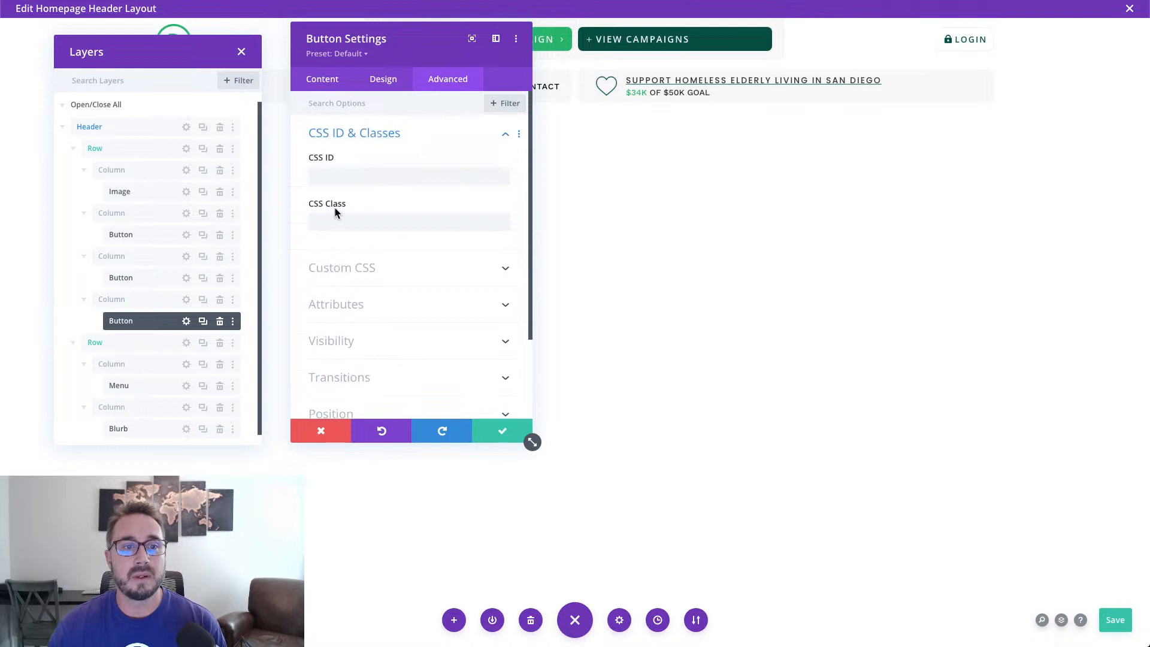
pyautogui.click(334, 223)
pyautogui.write('et-toggle-popup et-popup-login-button')
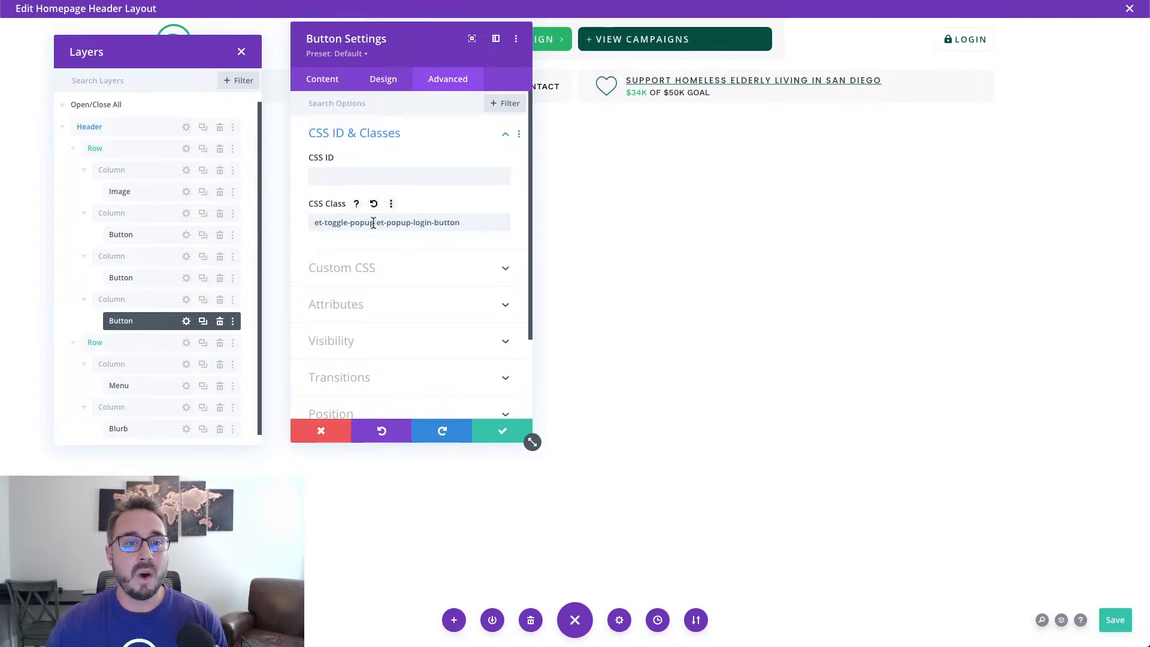
pyautogui.moveTo(373, 223); pyautogui.dragTo(316, 227)
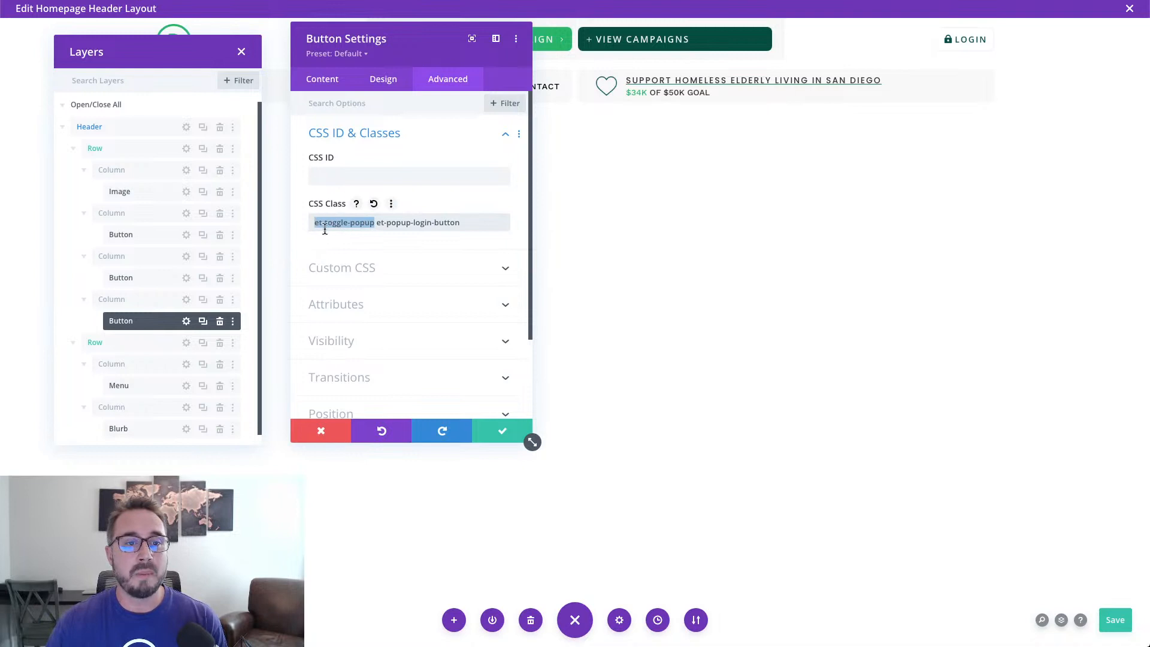
pyautogui.click(331, 241)
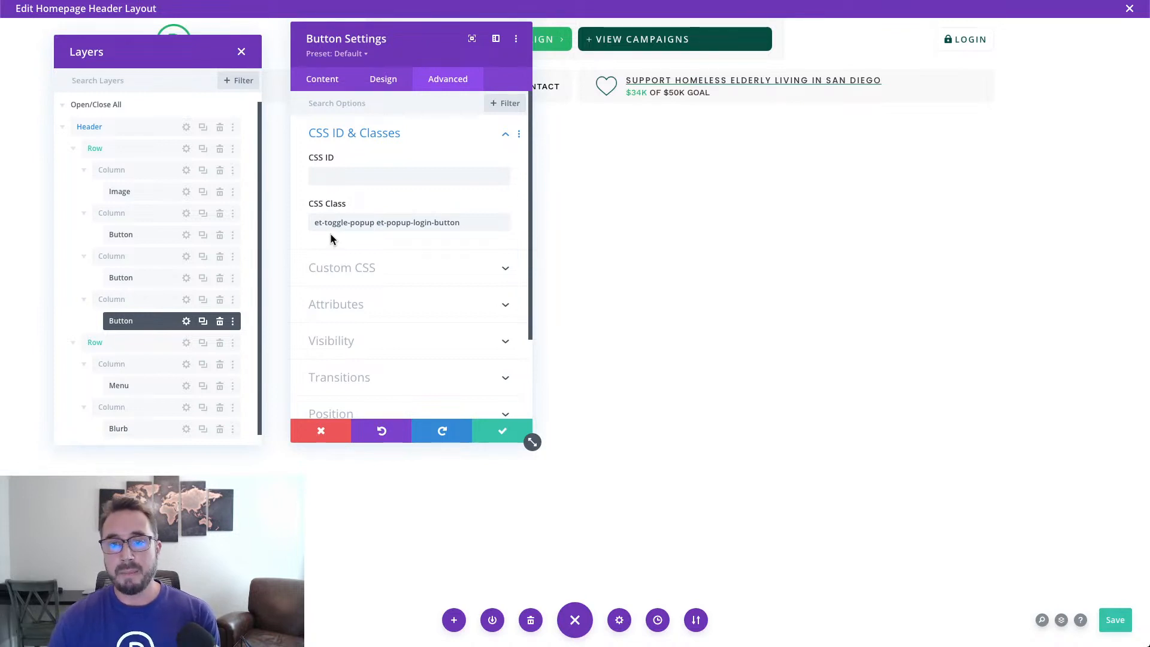
pyautogui.click(361, 228)
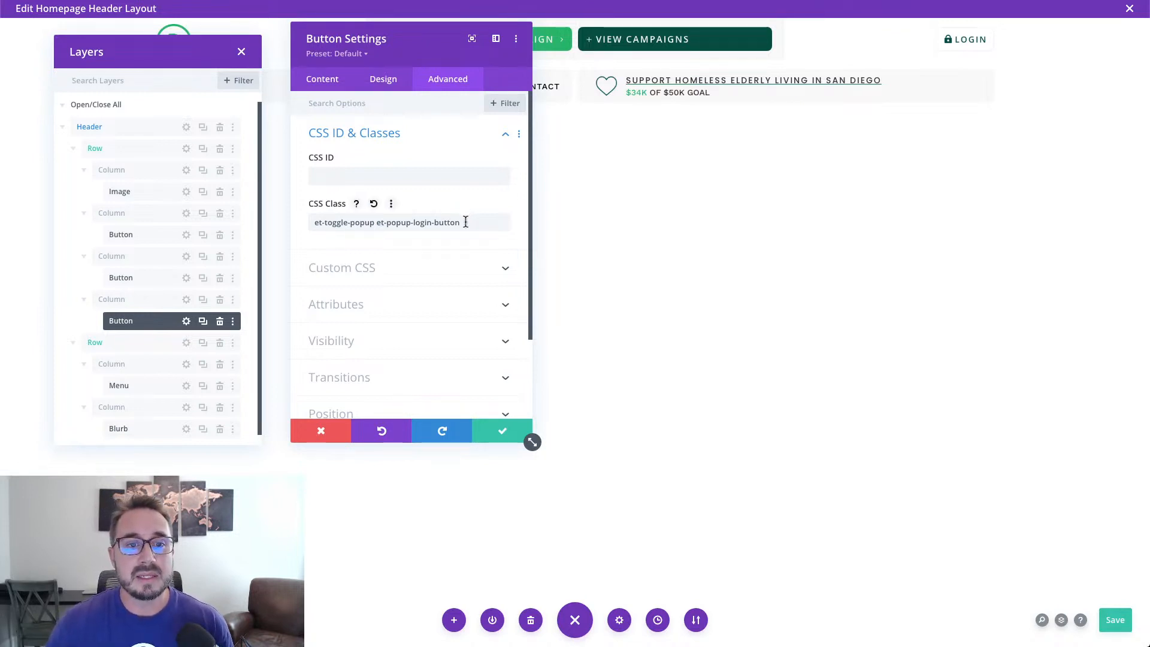
pyautogui.keyDown('shift'); pyautogui.click(374, 225); pyautogui.keyUp('shift')
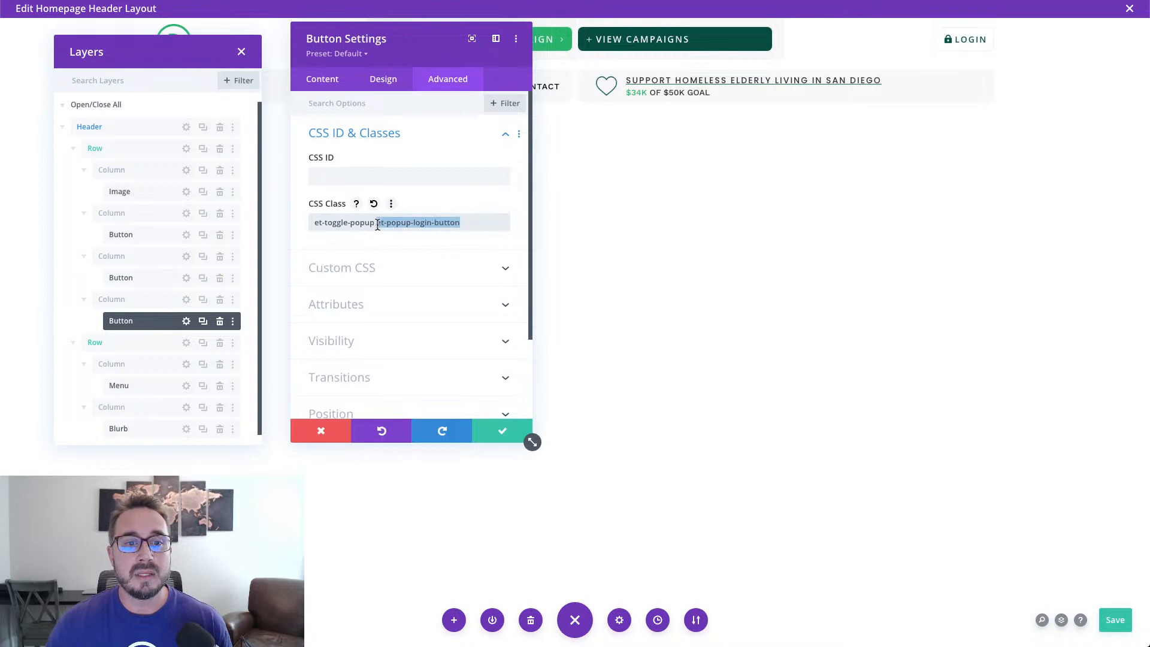
pyautogui.click(420, 244)
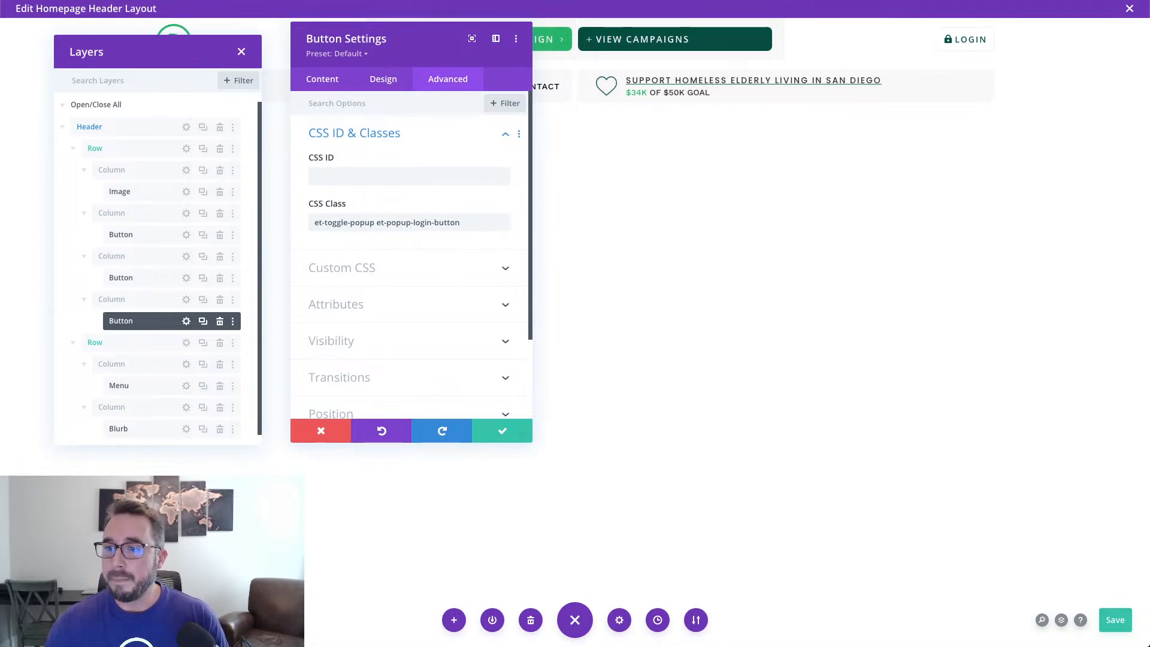
pyautogui.click(502, 434)
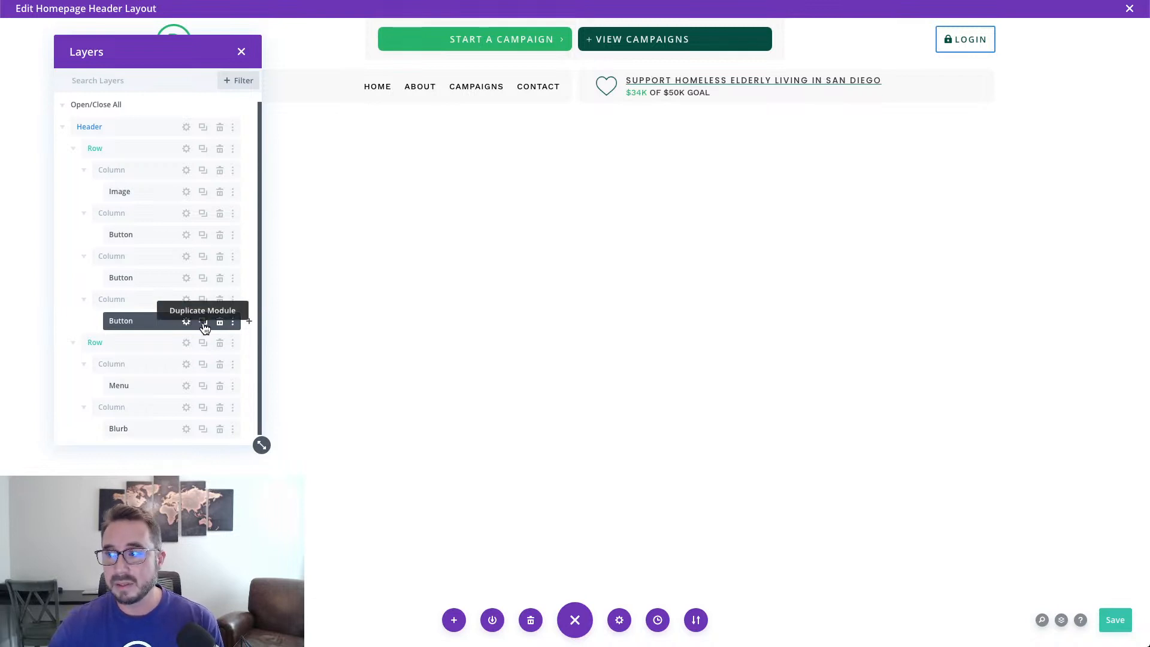
# Duplicate the Login button within its column in the header's first row.
pyautogui.click(203, 323)
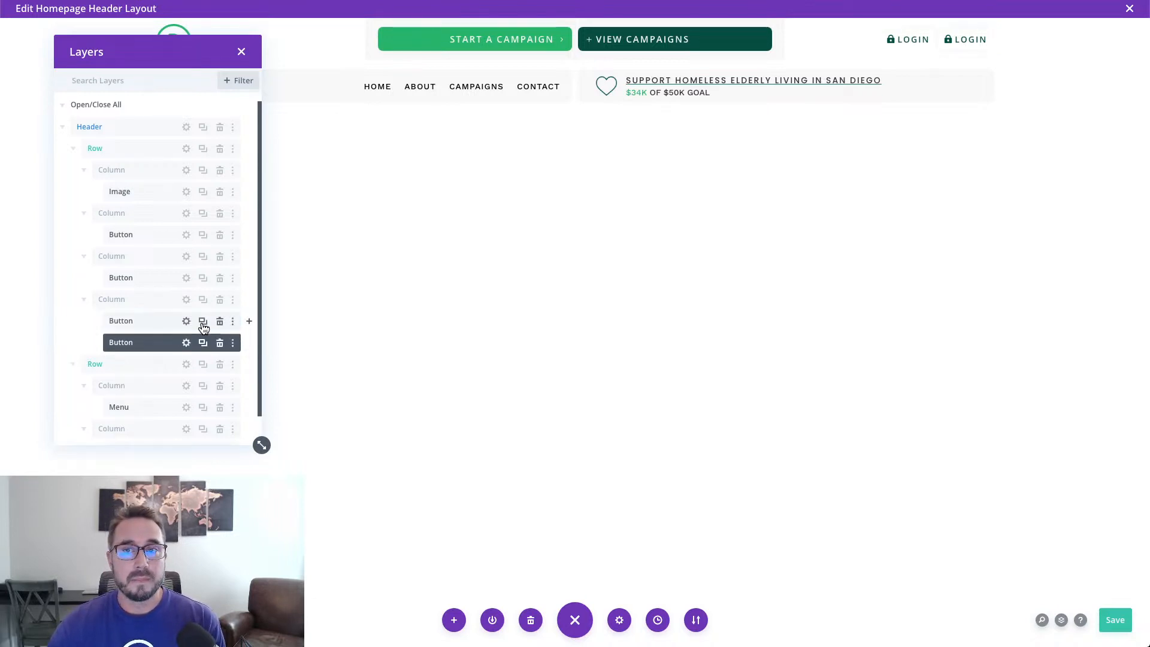
pyautogui.scroll(-1, 204, 317)
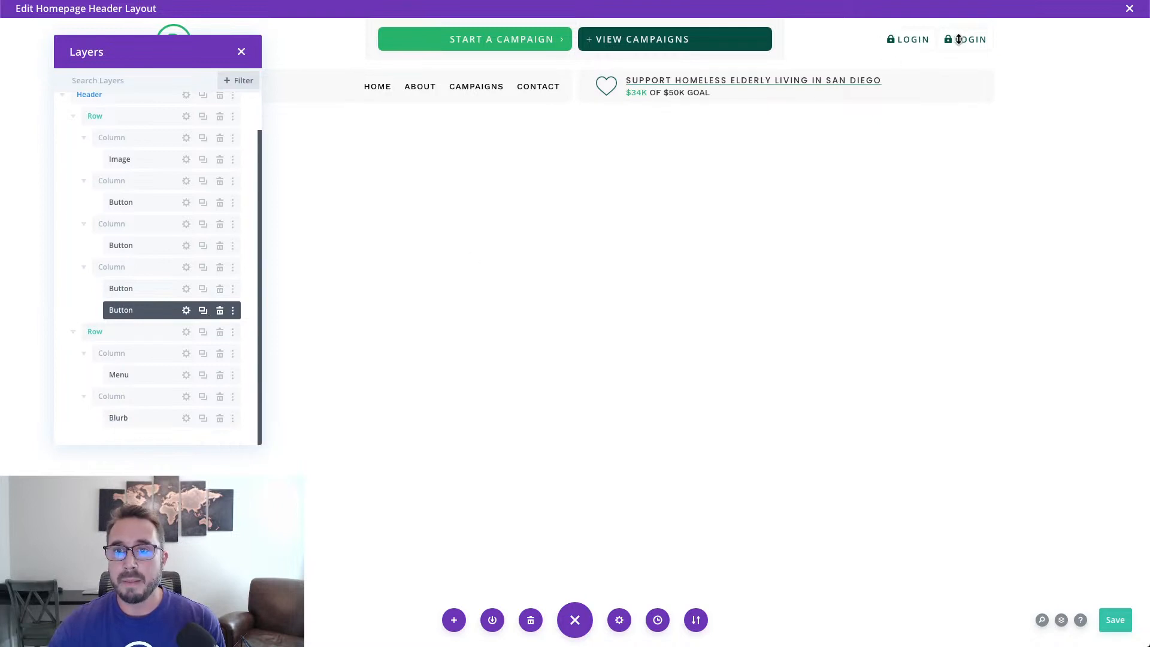
pyautogui.moveTo(911, 46)
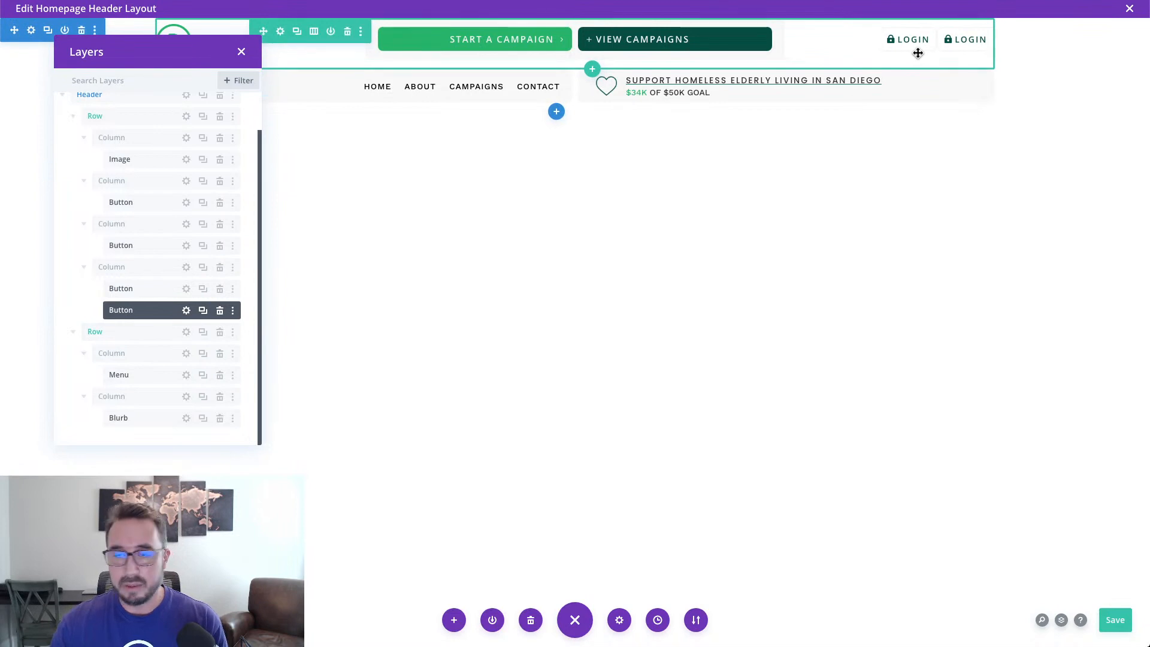
pyautogui.hotkey('ctrl', 's')
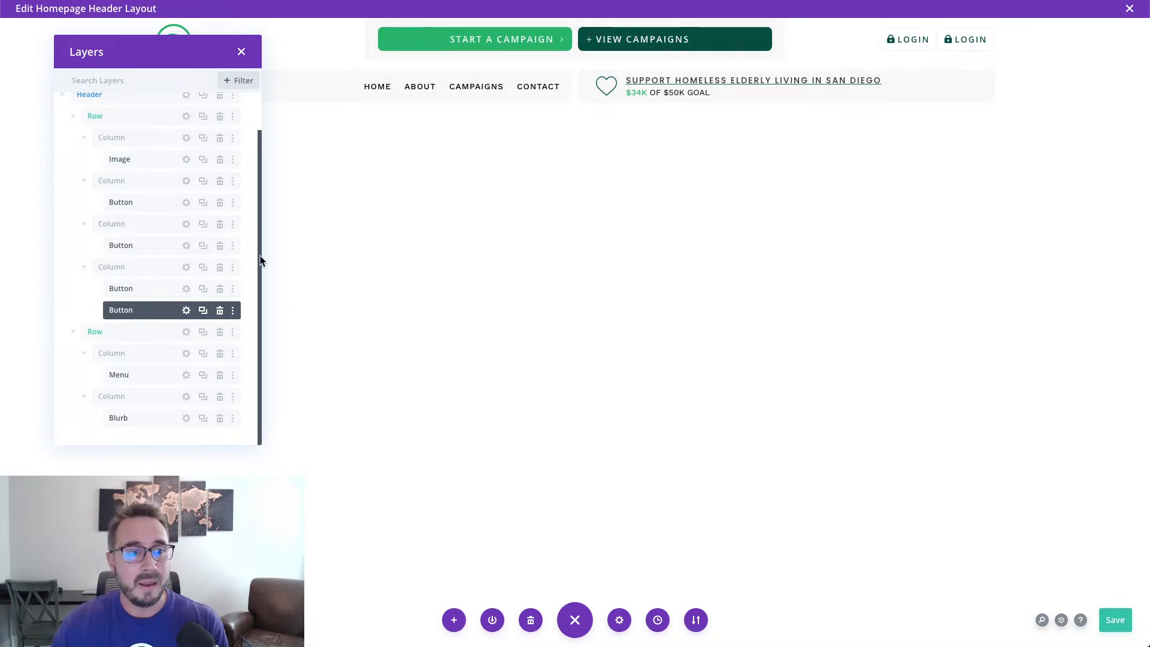
# Change the text of the second Login button in the column to Logout.
pyautogui.click(186, 311)
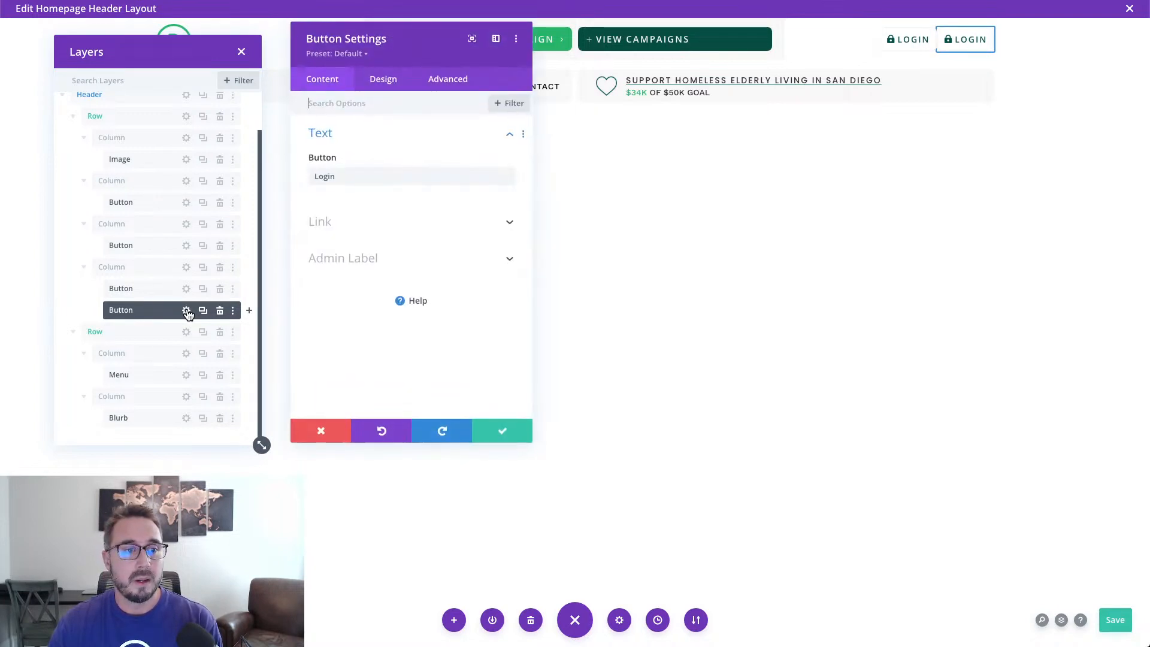
pyautogui.click(378, 180)
pyautogui.press('BackSpace')
pyautogui.press('BackSpace')
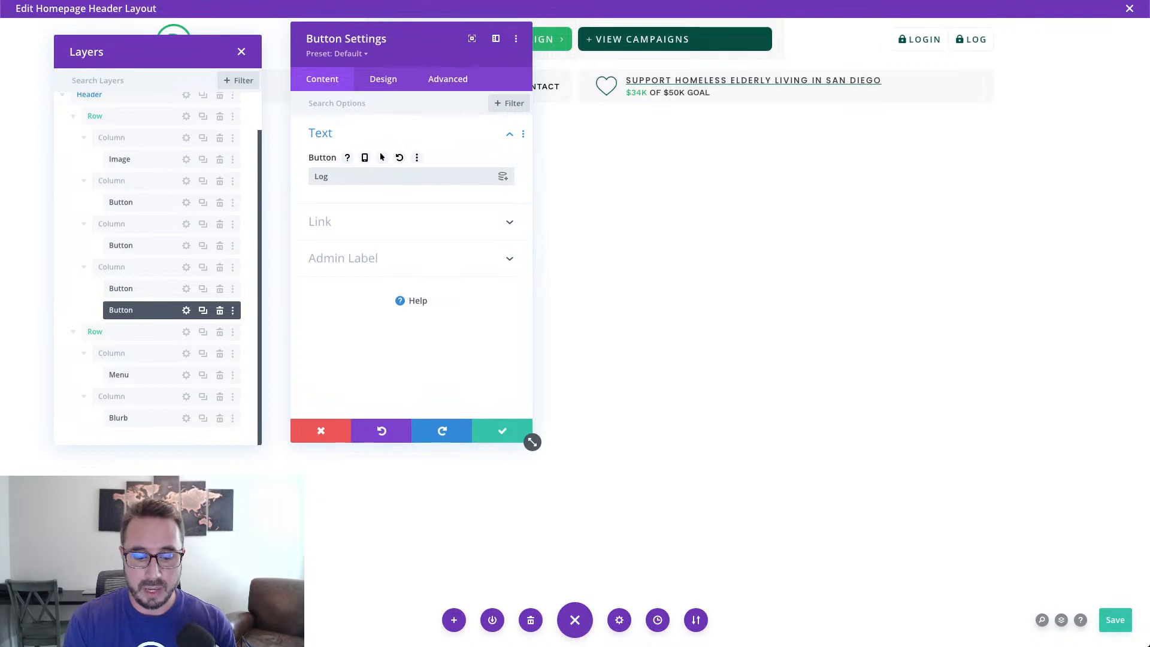
pyautogui.write('out')
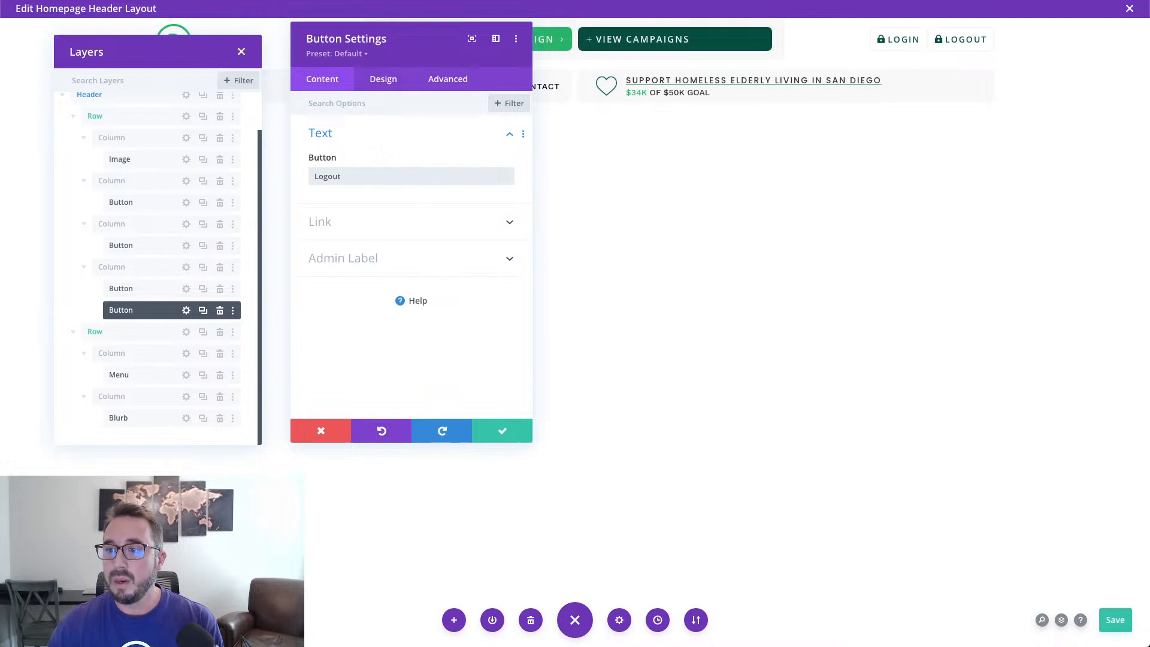
# Choose the open padlock as the Logout button's icon in its button design options.
pyautogui.click(386, 83)
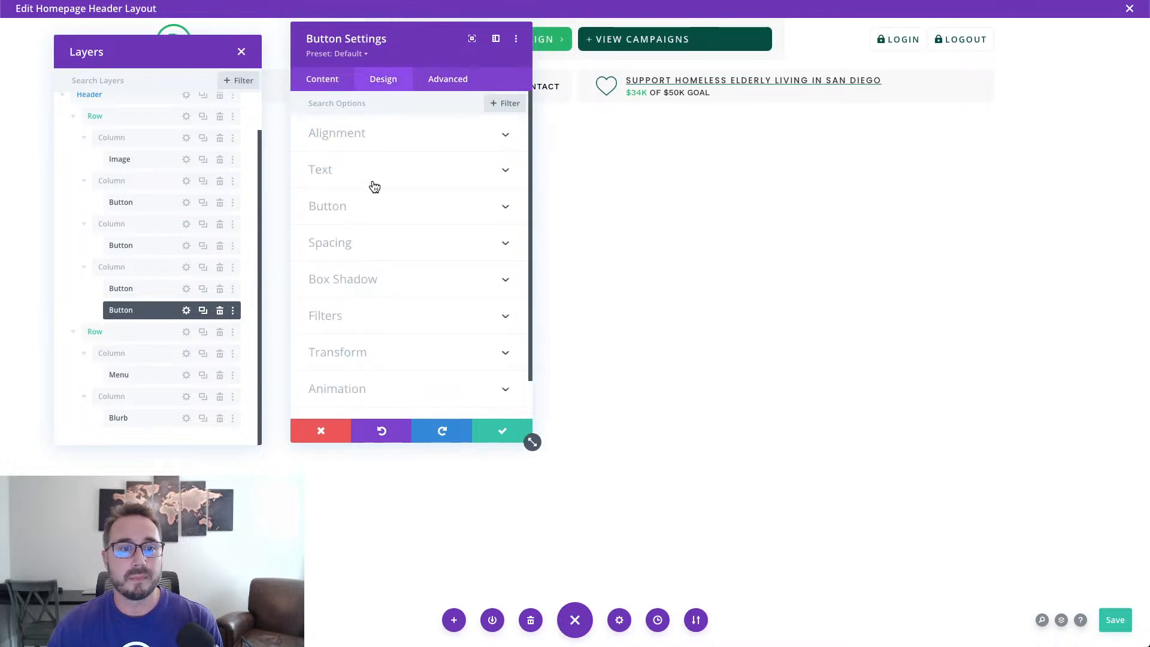
pyautogui.click(364, 221)
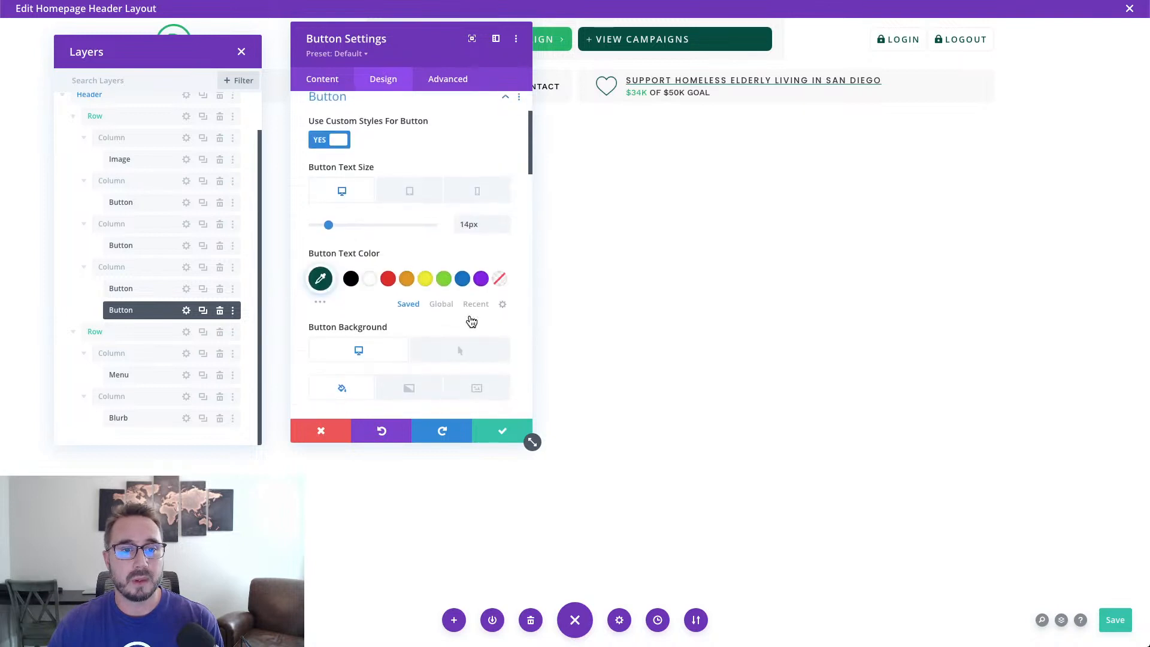
pyautogui.scroll(-5, 472, 321)
pyautogui.scroll(-10, 471, 321)
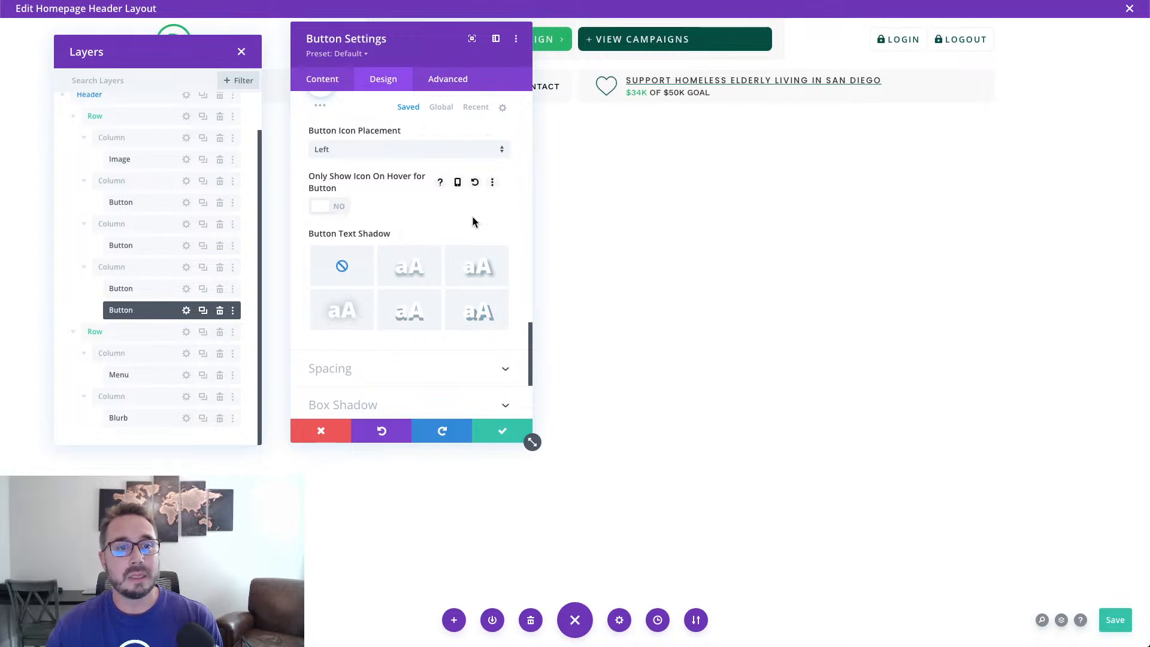
pyautogui.scroll(3, 472, 214)
pyautogui.scroll(1, 472, 222)
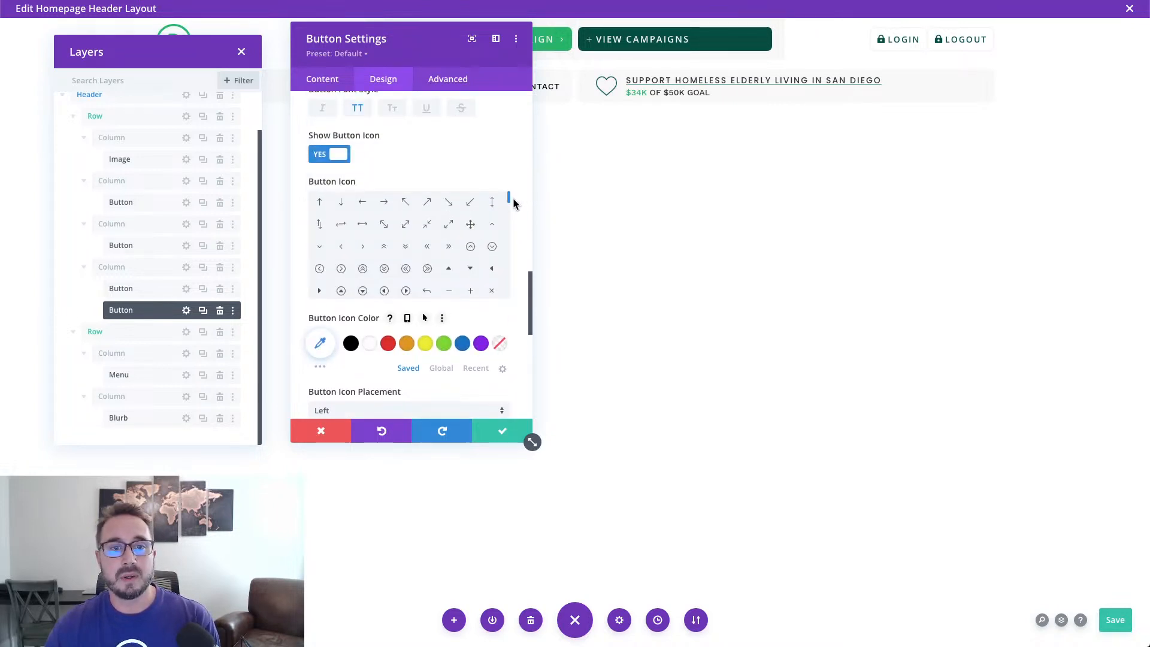
pyautogui.moveTo(508, 214); pyautogui.dragTo(507, 259)
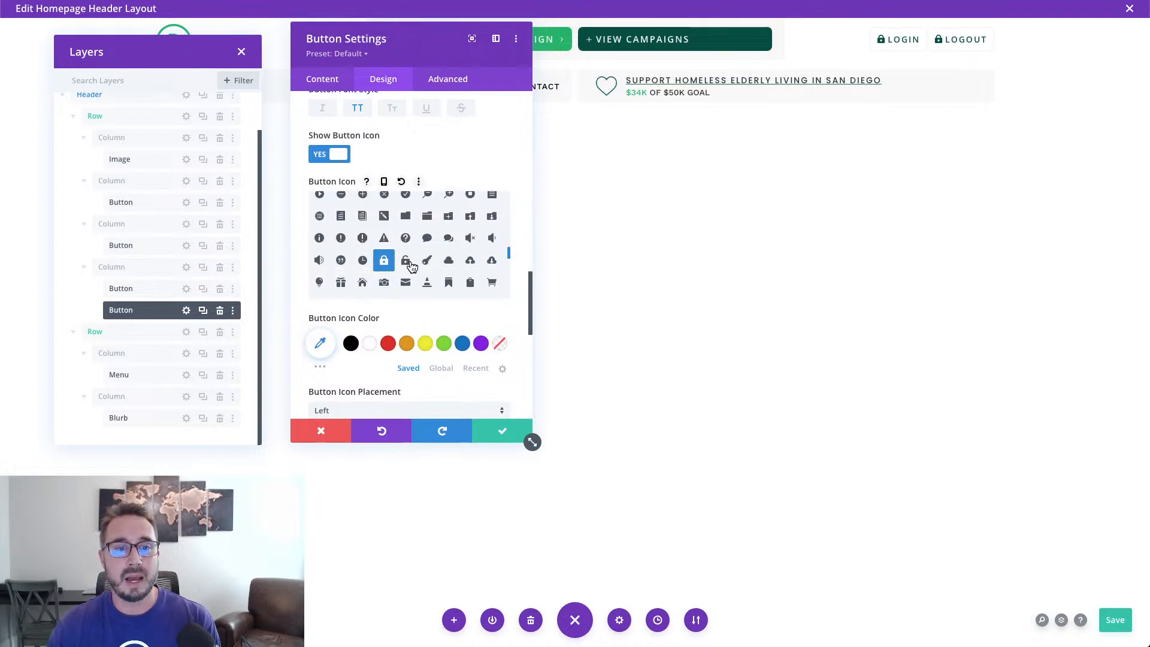
pyautogui.click(407, 264)
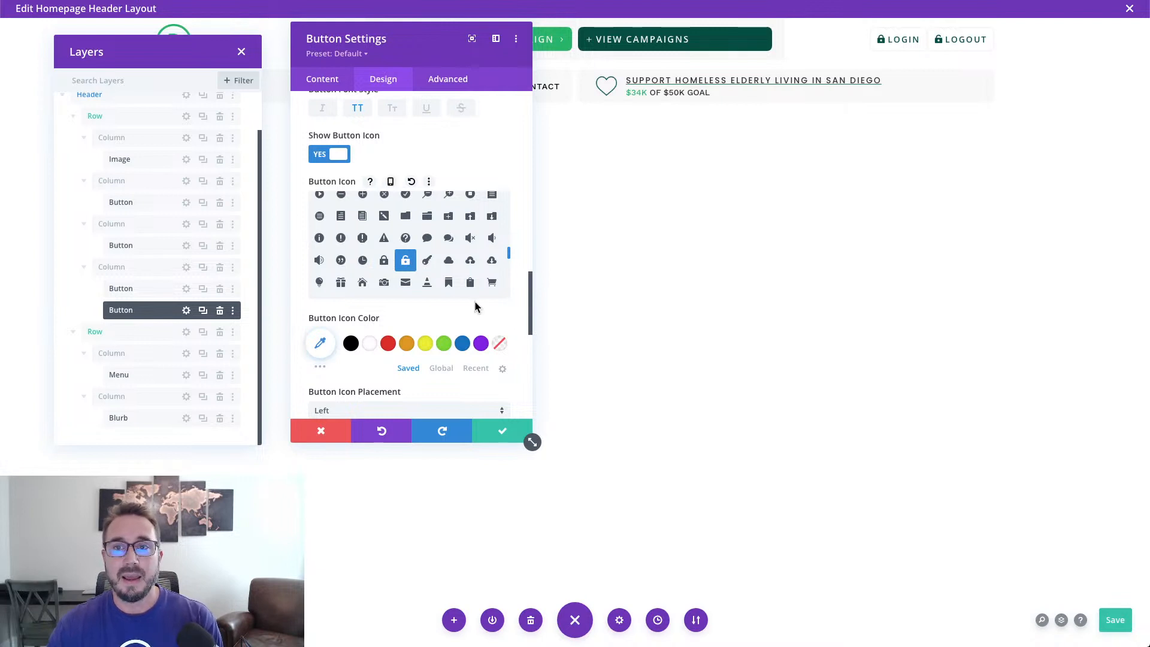
# Change the Logout button's second CSS class to et-popup-logout-button, keeping et-toggle-popup, and save its settings.
pyautogui.click(463, 86)
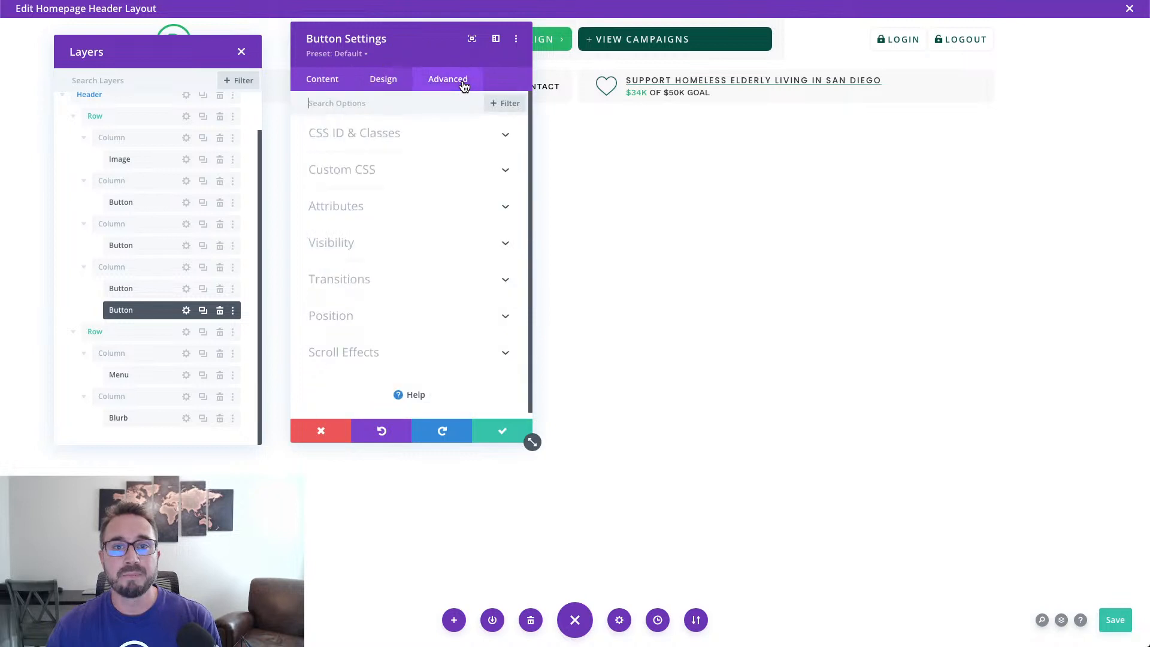
pyautogui.click(427, 144)
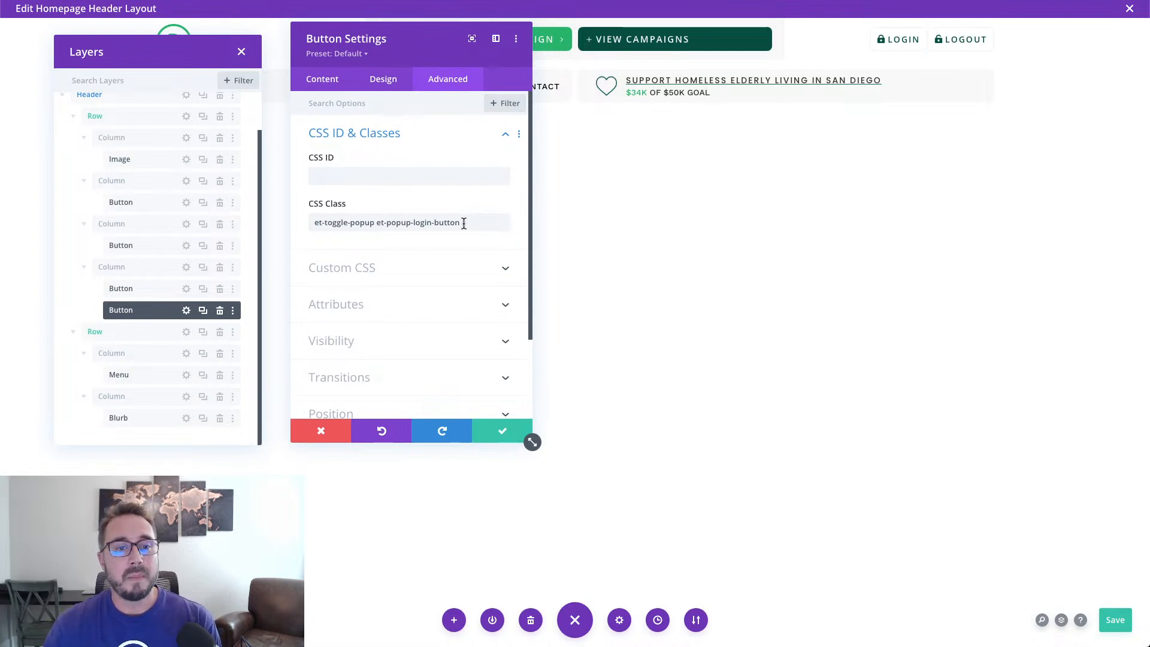
pyautogui.moveTo(376, 222); pyautogui.dragTo(313, 222)
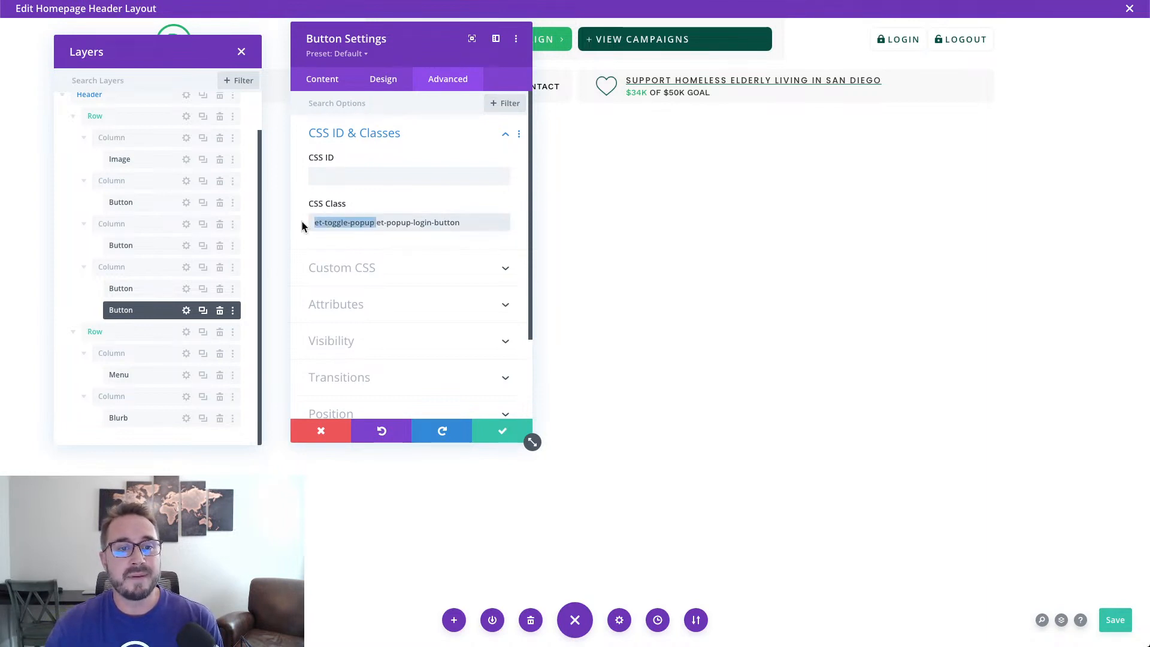
pyautogui.doubleClick(423, 222)
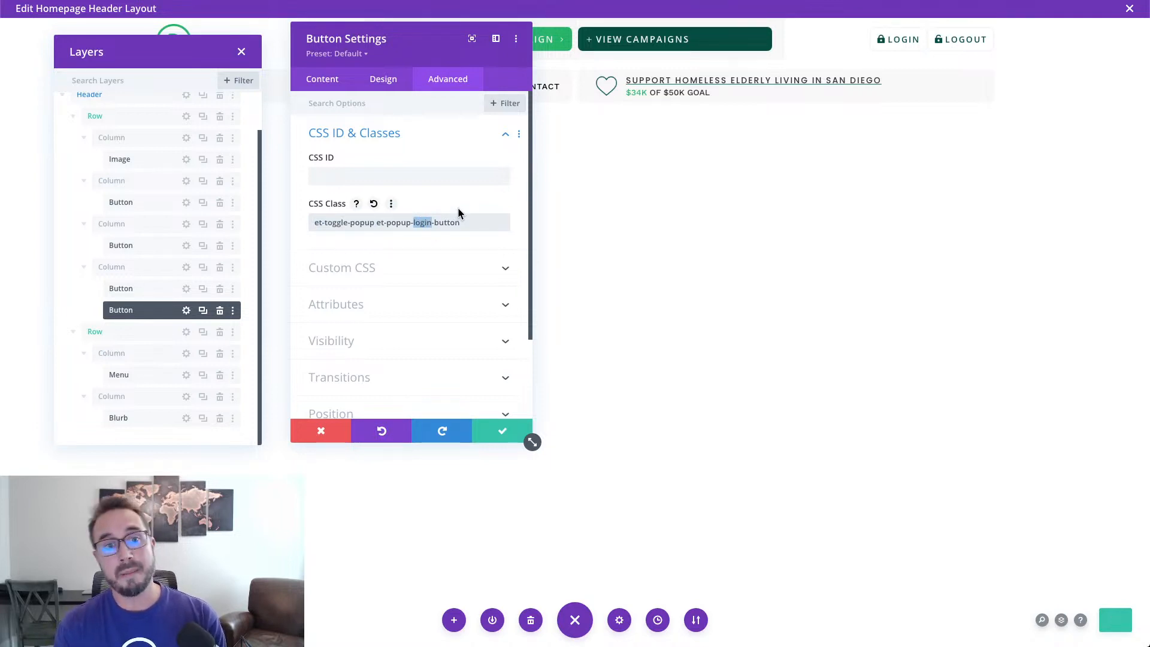
pyautogui.write('logout')
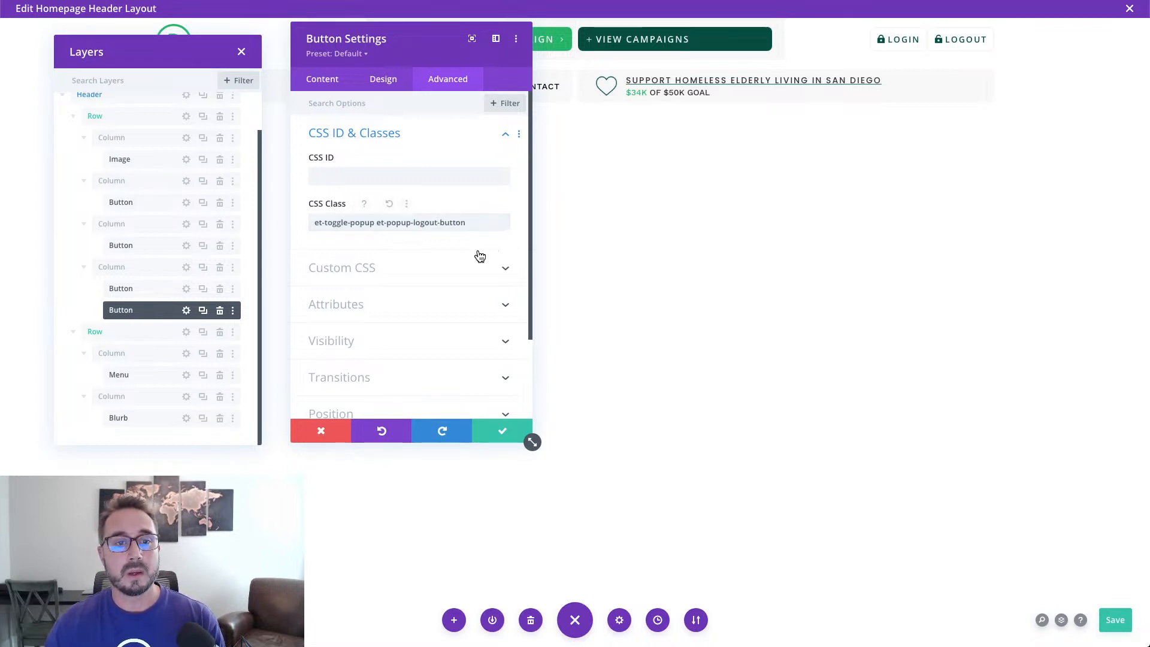
pyautogui.click(507, 438)
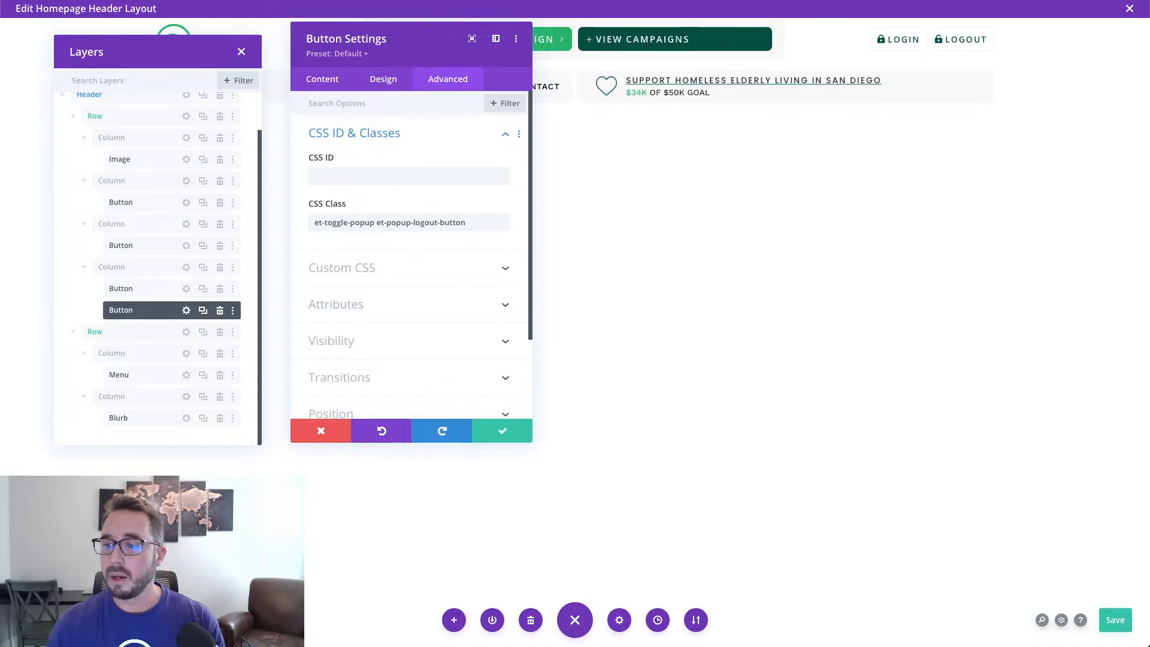
pyautogui.click(504, 432)
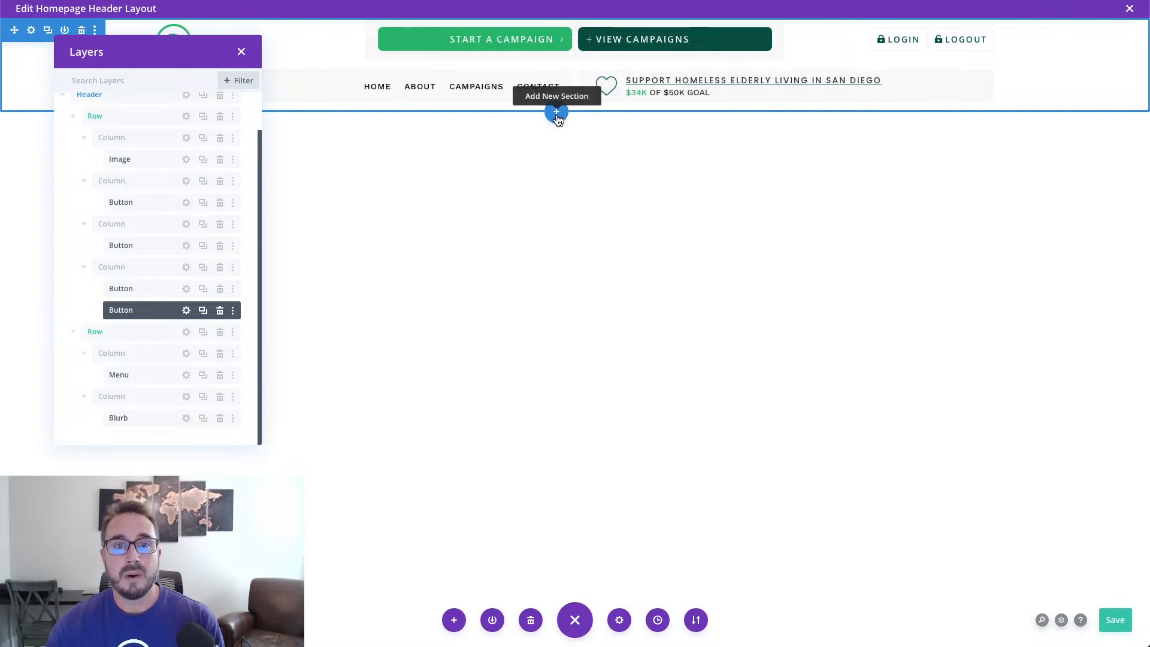
# Add a regular section with a single-column row below the header section, without inserting a module.
pyautogui.click(556, 114)
pyautogui.click(491, 207)
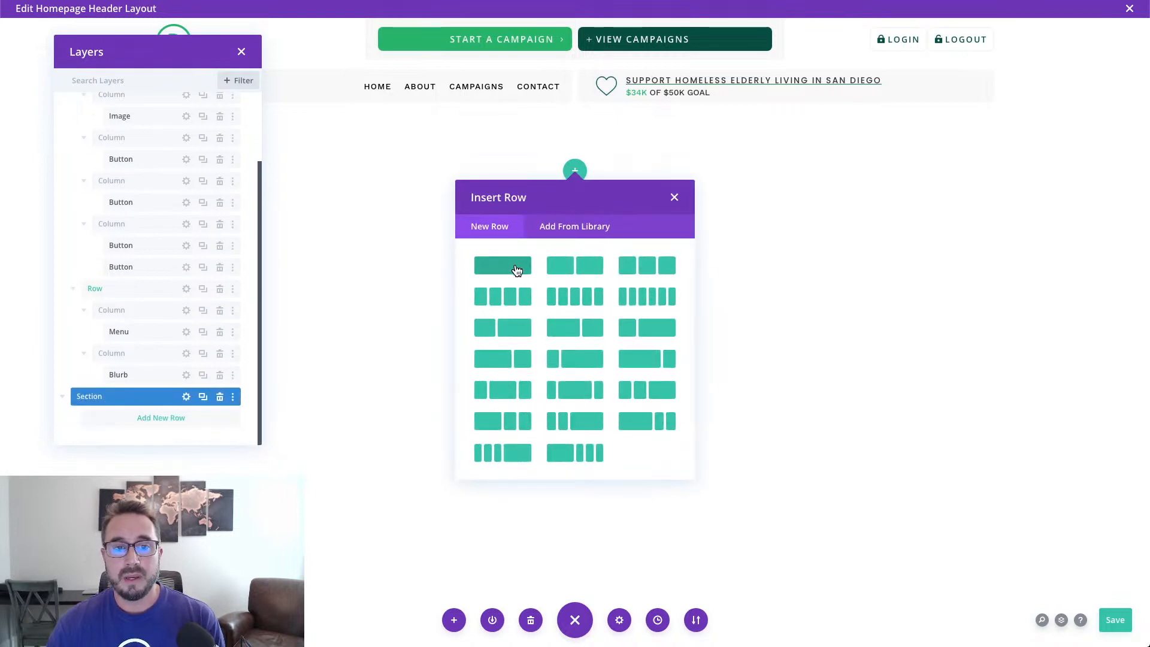
pyautogui.click(515, 270)
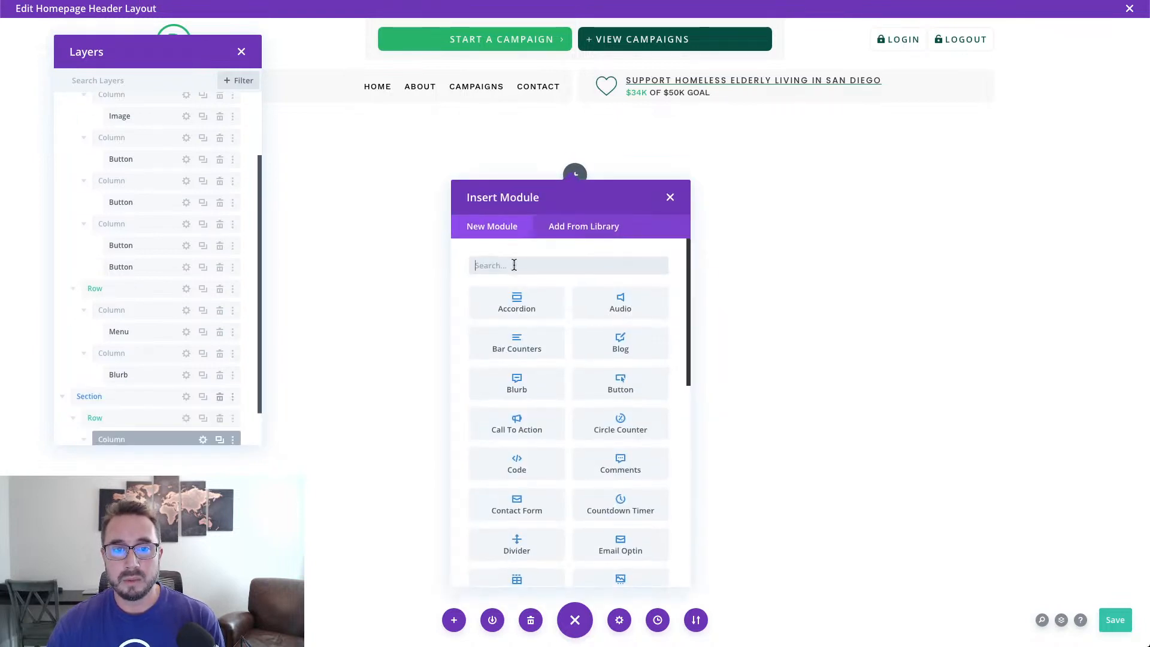
pyautogui.click(670, 198)
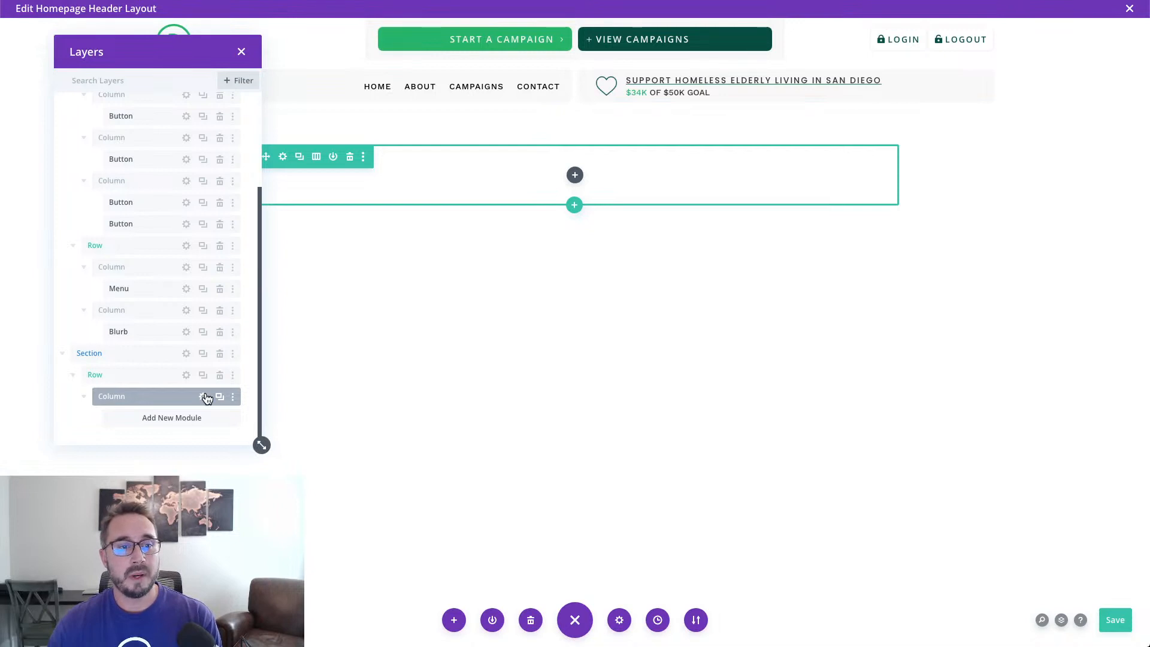
# Shrink the Layers window and move it clear, give the new section a white background, and save the layout.
pyautogui.moveTo(263, 446); pyautogui.dragTo(254, 243)
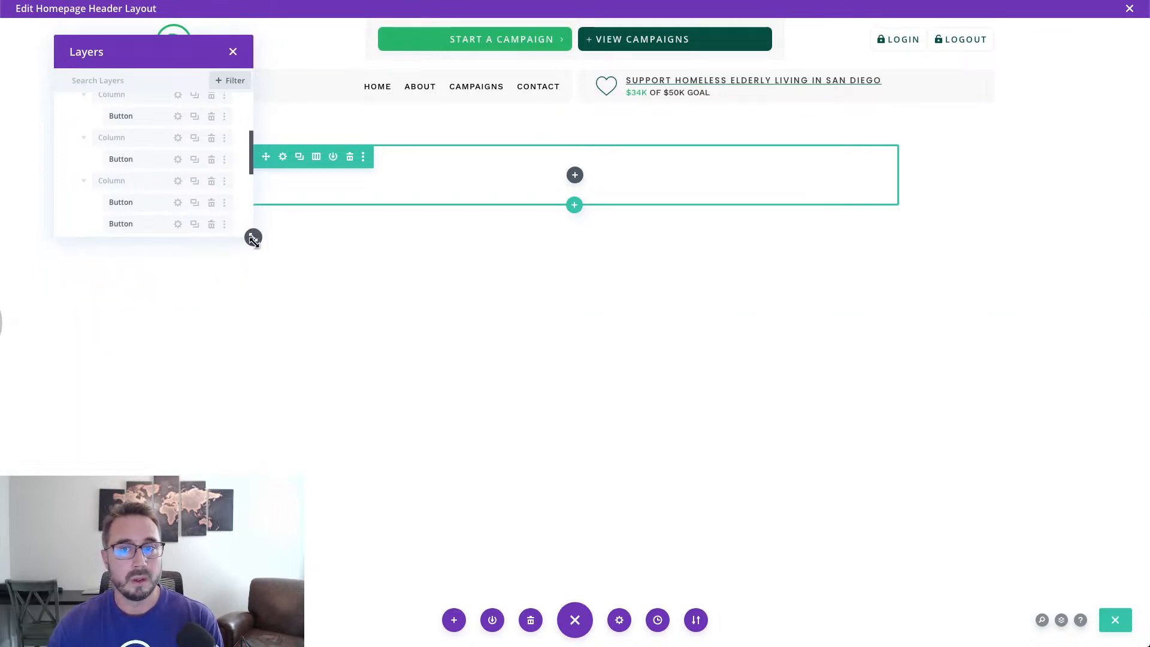
pyautogui.moveTo(196, 54); pyautogui.dragTo(130, 179)
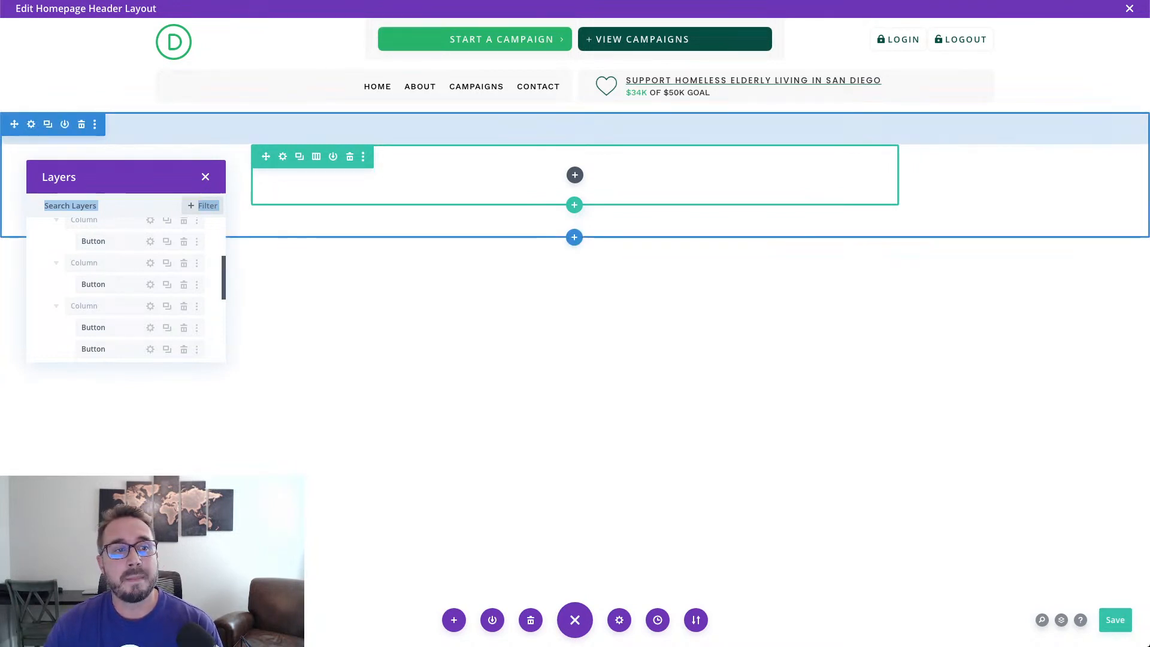
pyautogui.click(31, 125)
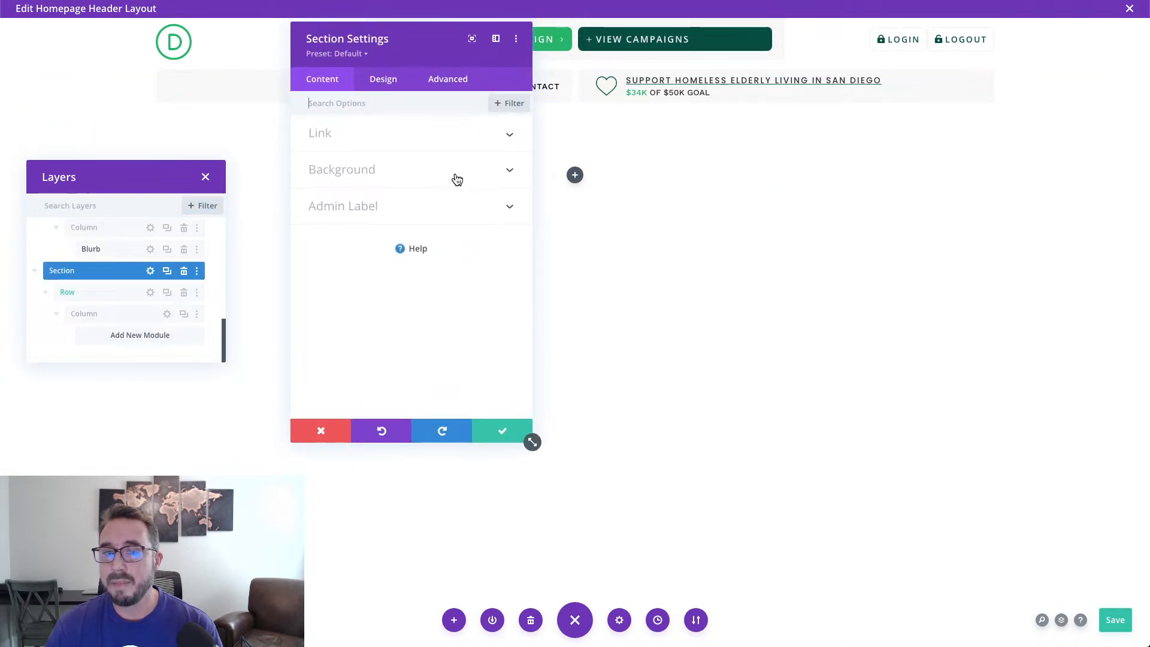
pyautogui.click(457, 180)
pyautogui.click(369, 312)
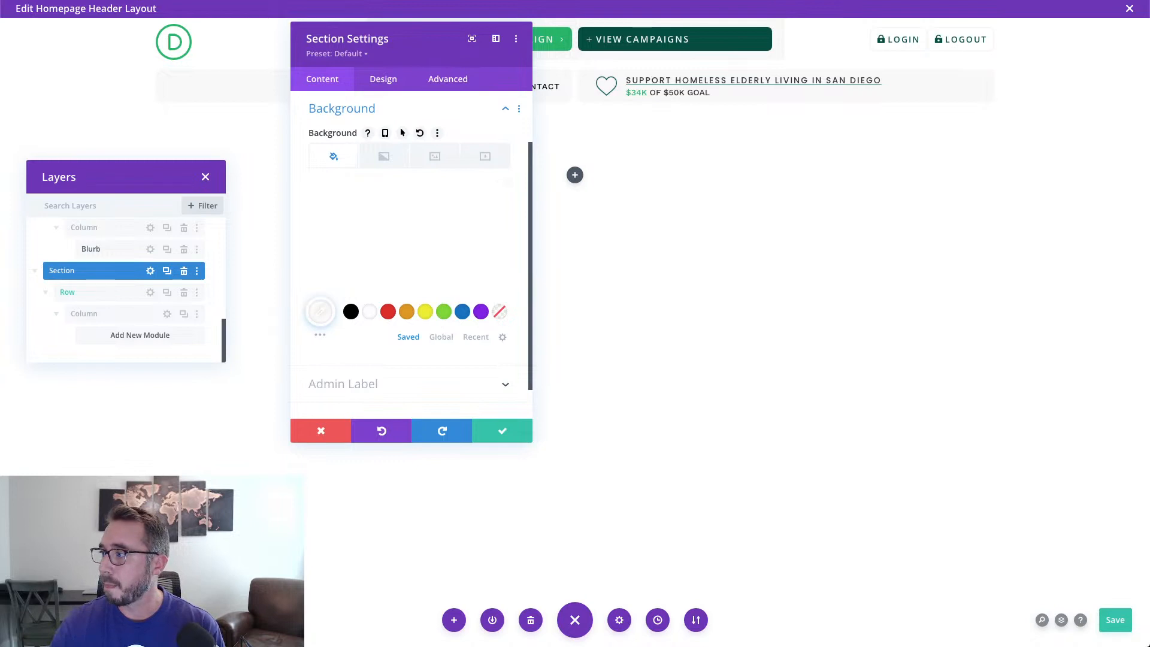
pyautogui.hotkey('ctrl', 's')
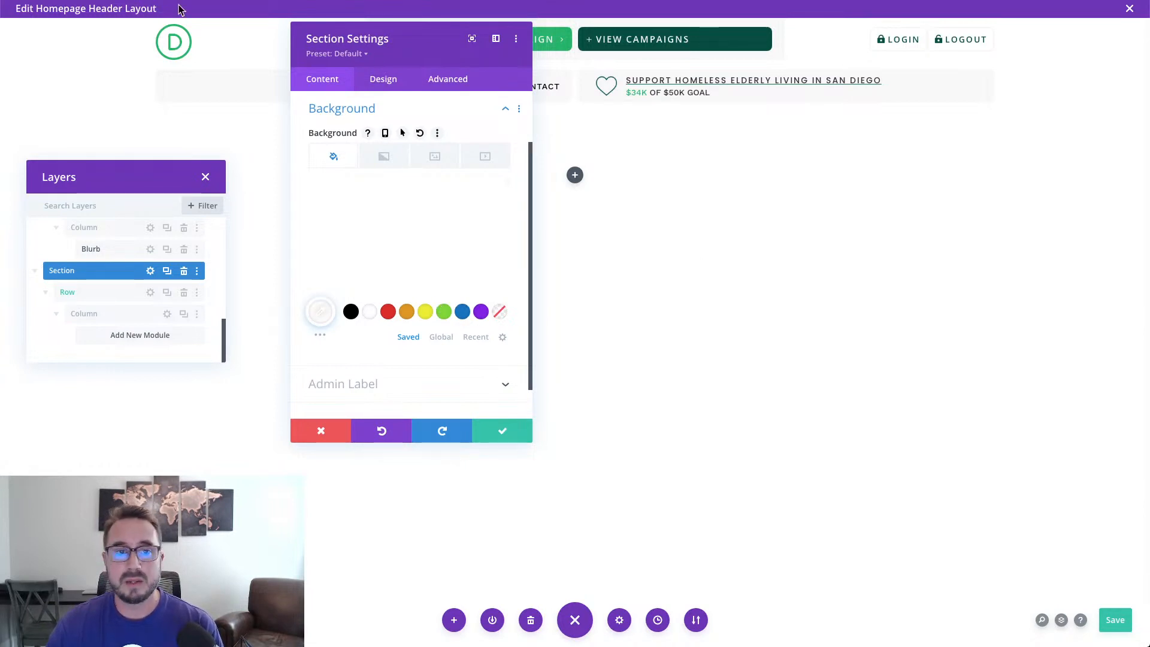
# Set the new section's width to 100% and its desktop max width to 800px in the sizing options.
pyautogui.click(388, 86)
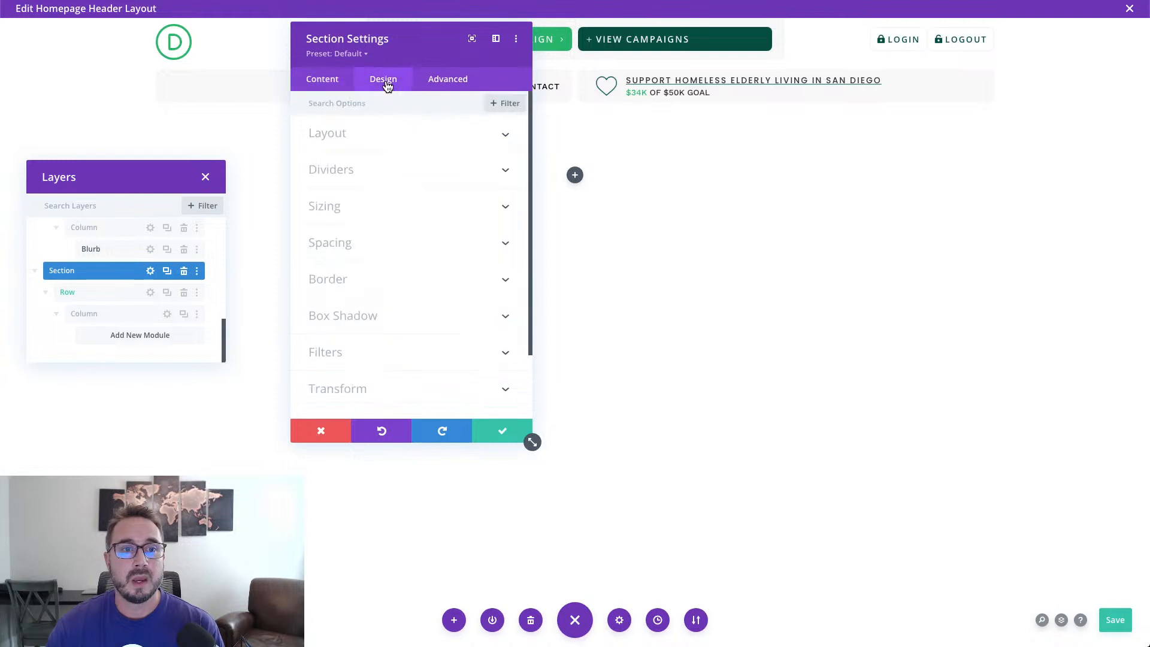
pyautogui.click(392, 207)
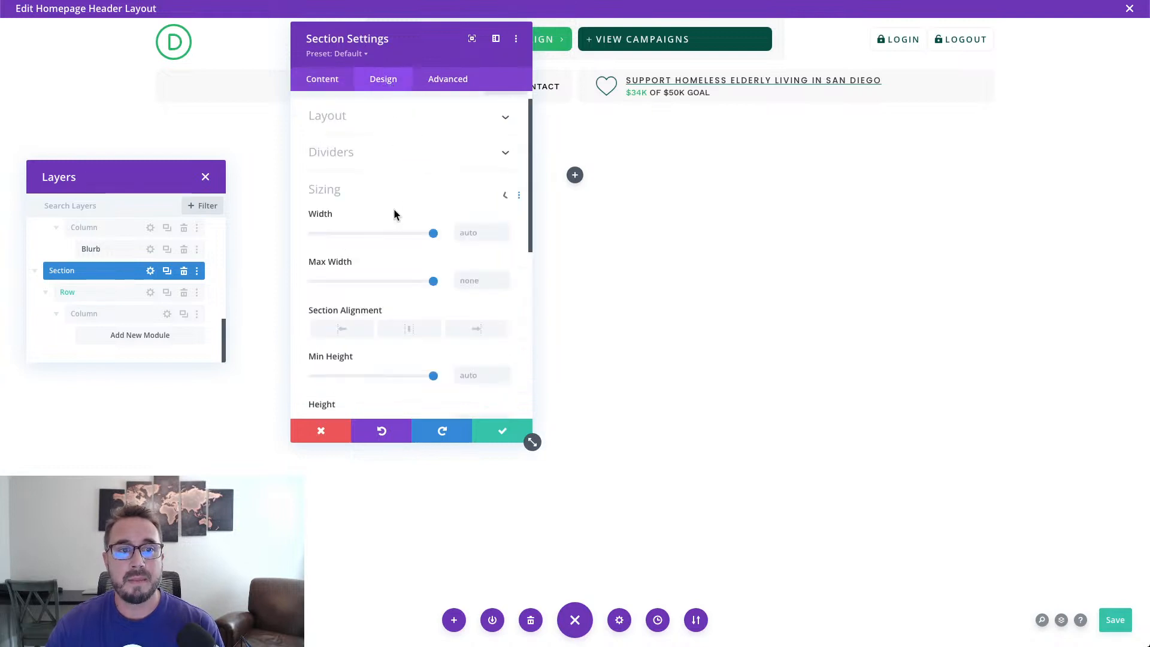
pyautogui.click(465, 148)
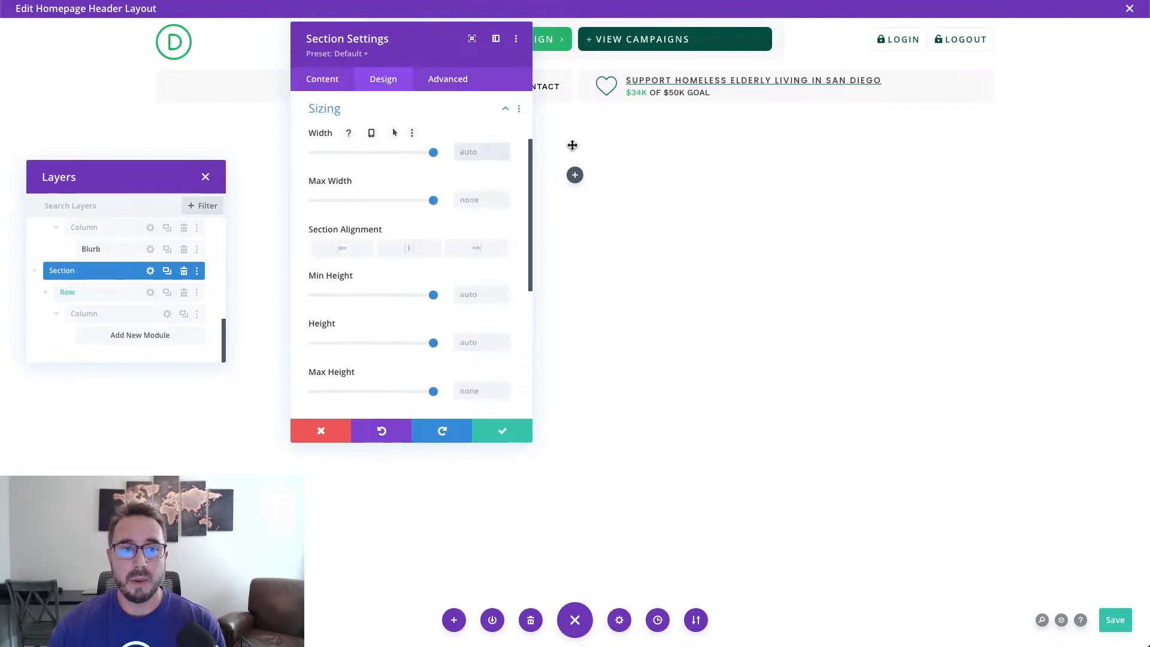
pyautogui.write('100%')
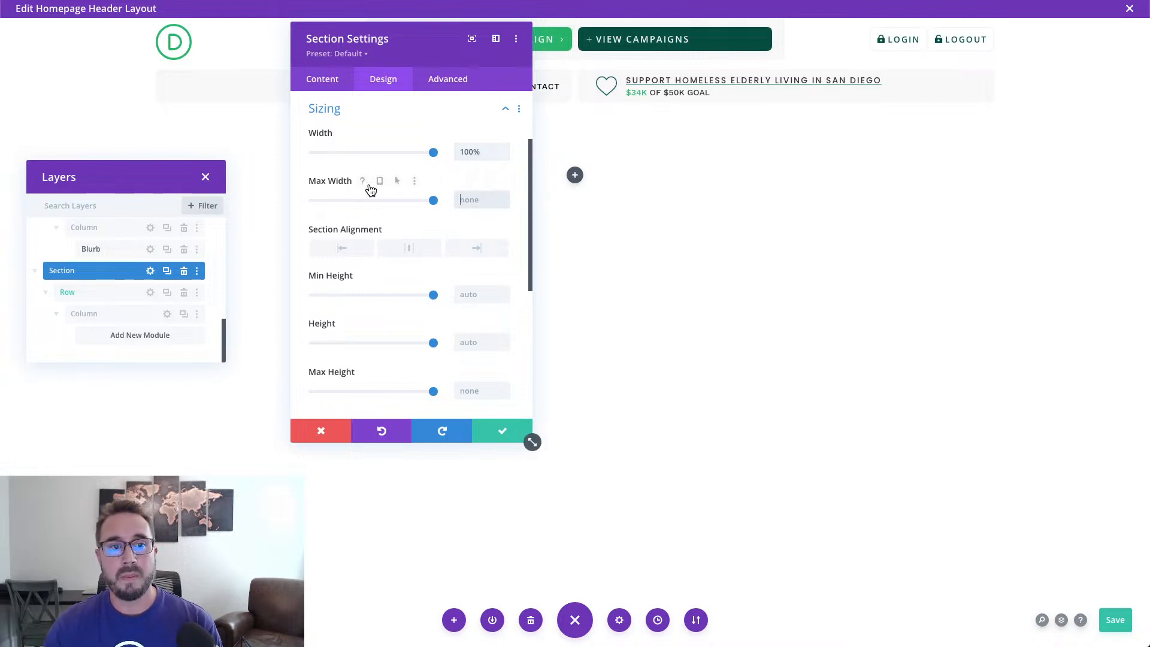
pyautogui.click(380, 181)
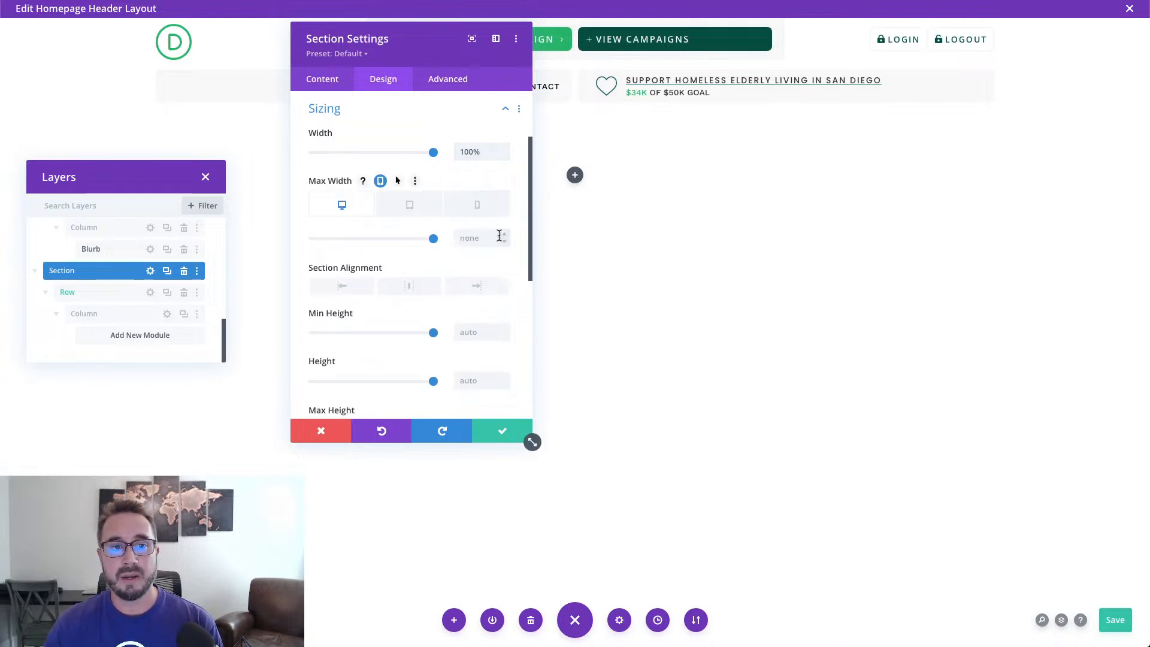
pyautogui.click(482, 237)
pyautogui.write('80')
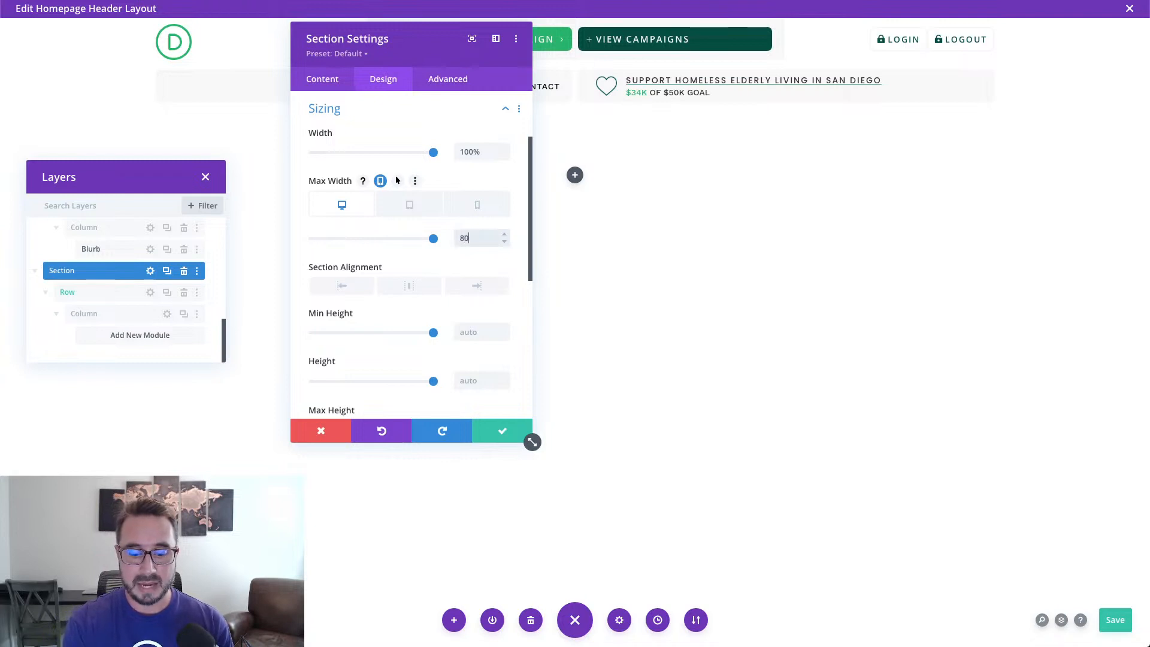
pyautogui.write('0px')
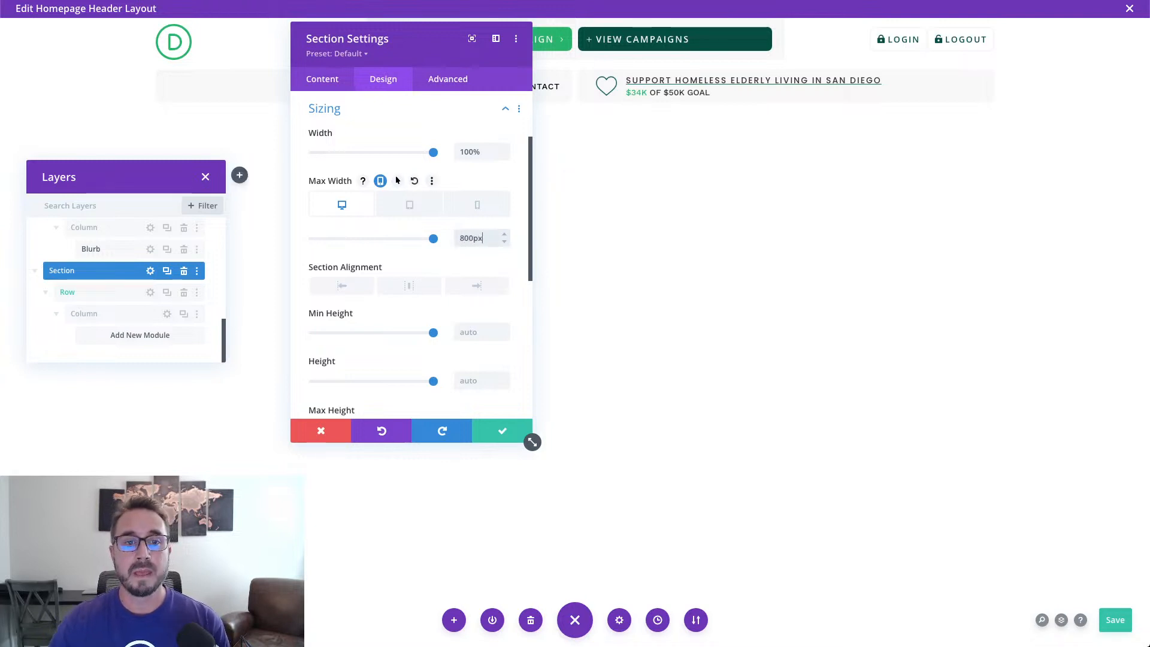
# Set the section's max width to 80% for tablet and 100% for phone, and return to the desktop view.
pyautogui.click(440, 213)
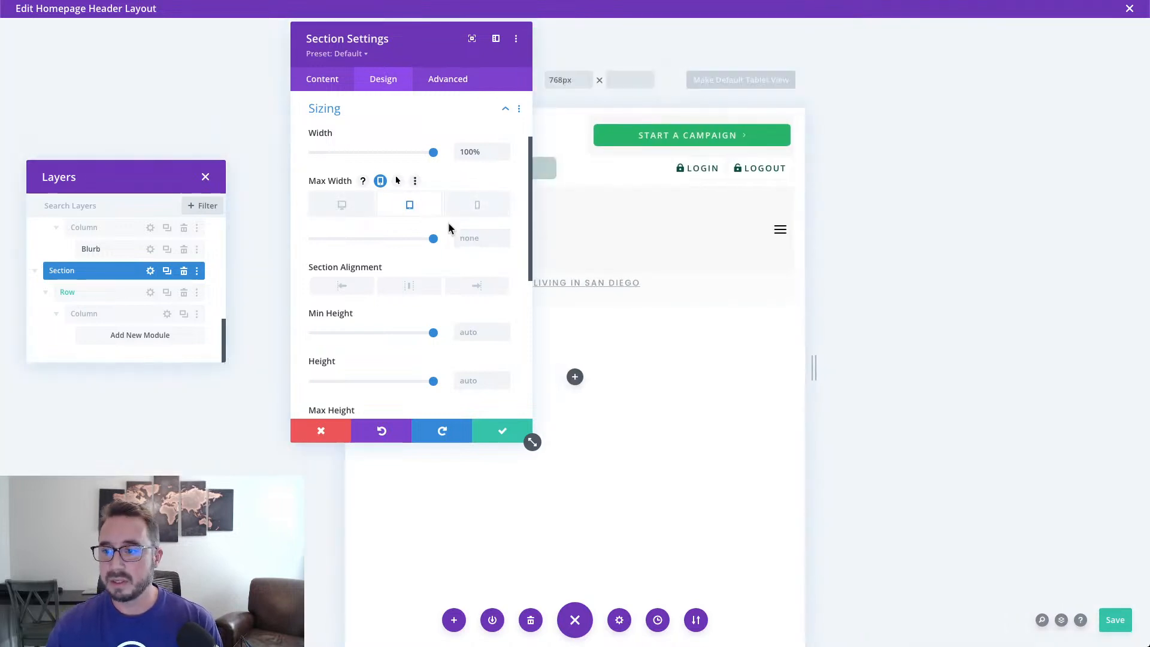
pyautogui.click(477, 240)
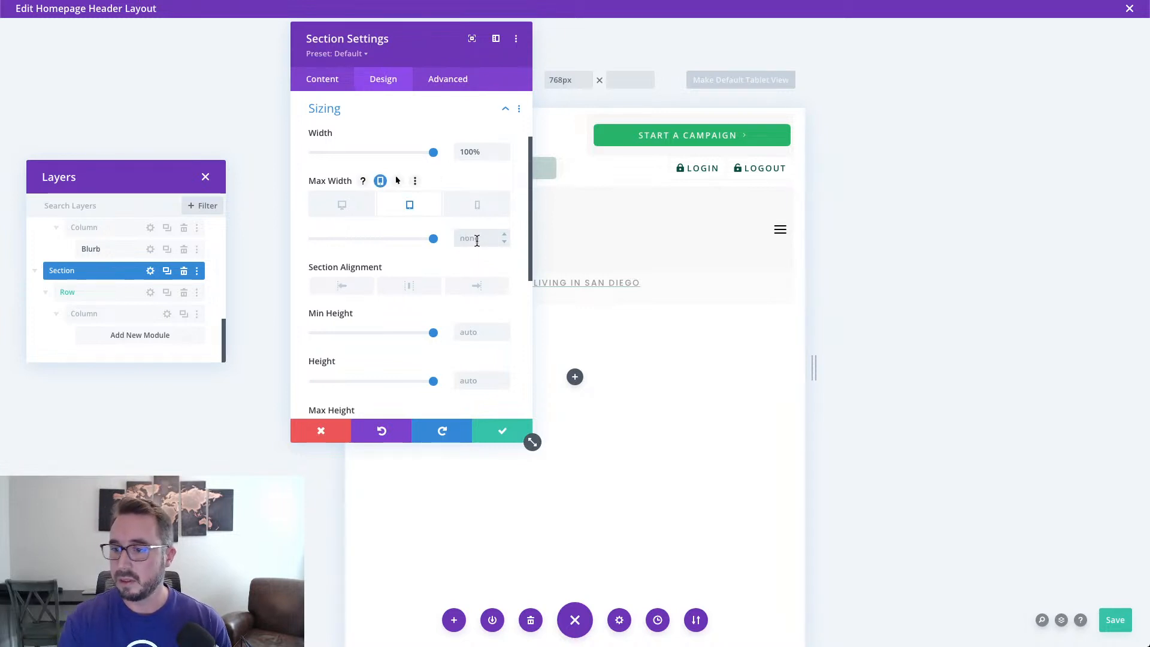
pyautogui.write('80')
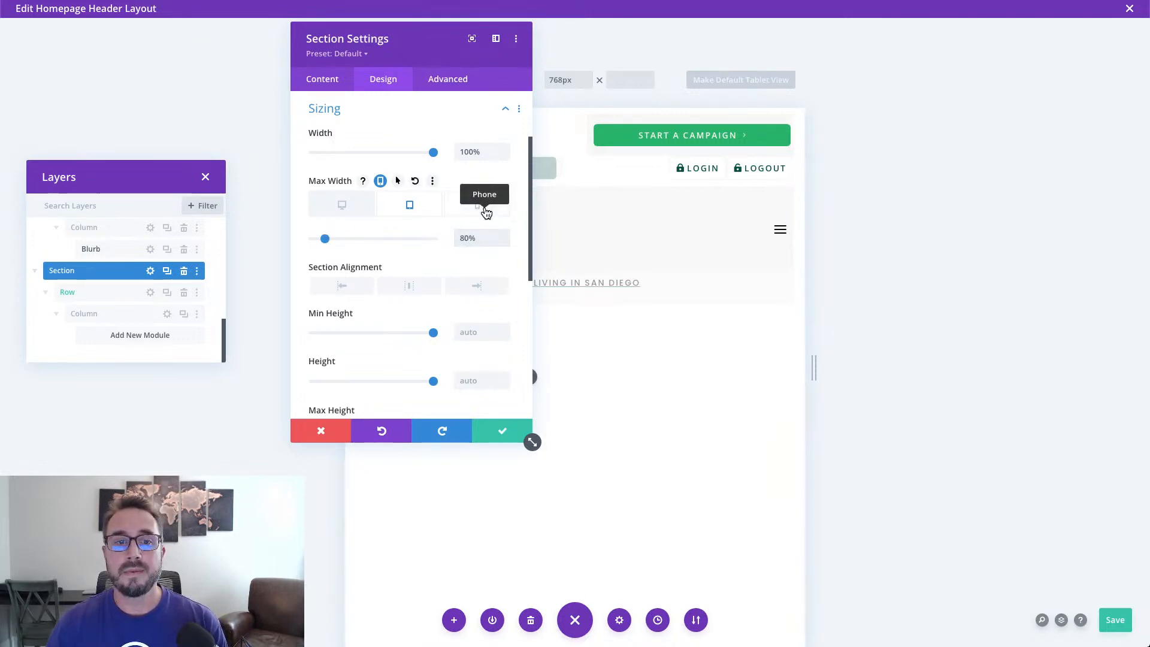
pyautogui.click(485, 209)
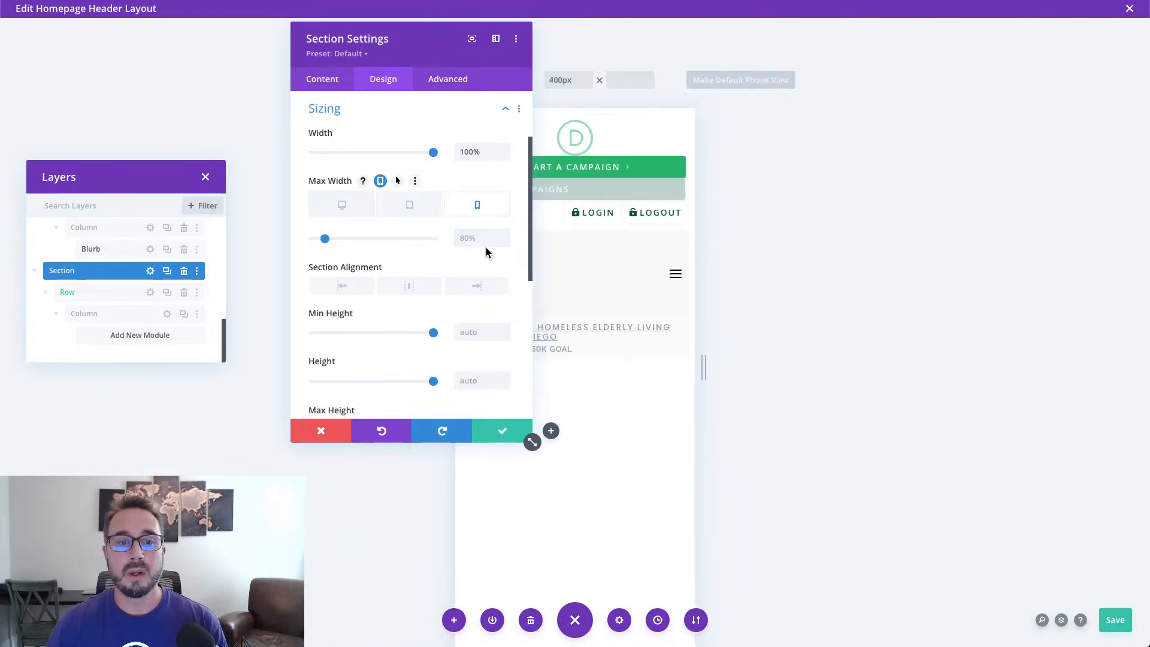
pyautogui.click(480, 238)
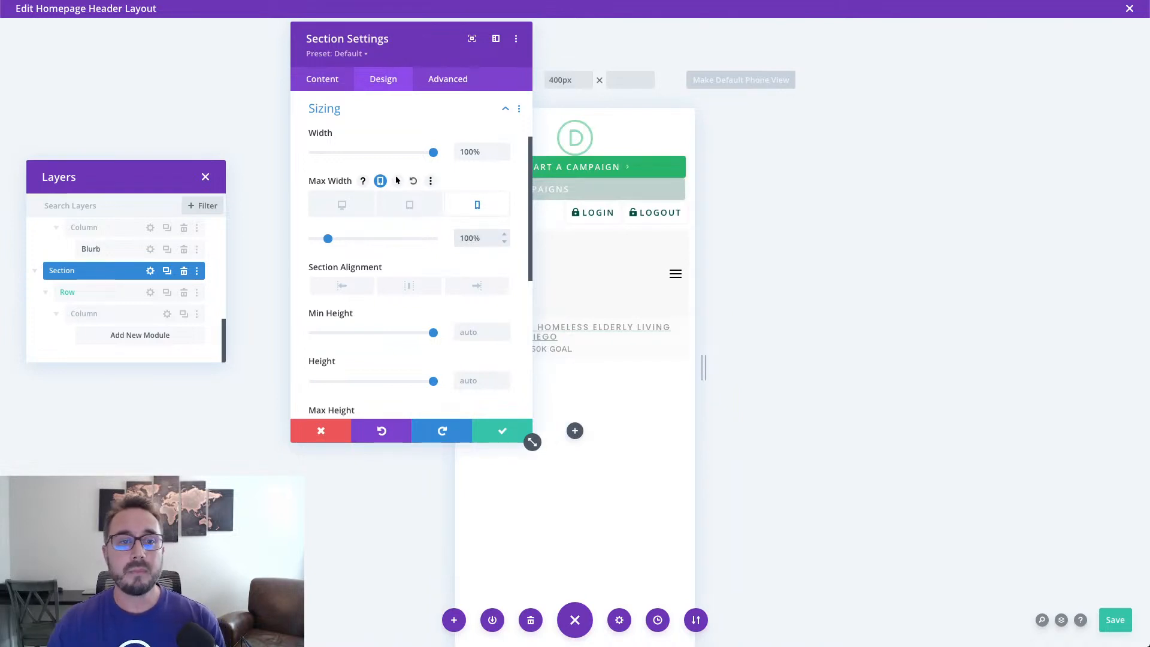
pyautogui.click(347, 212)
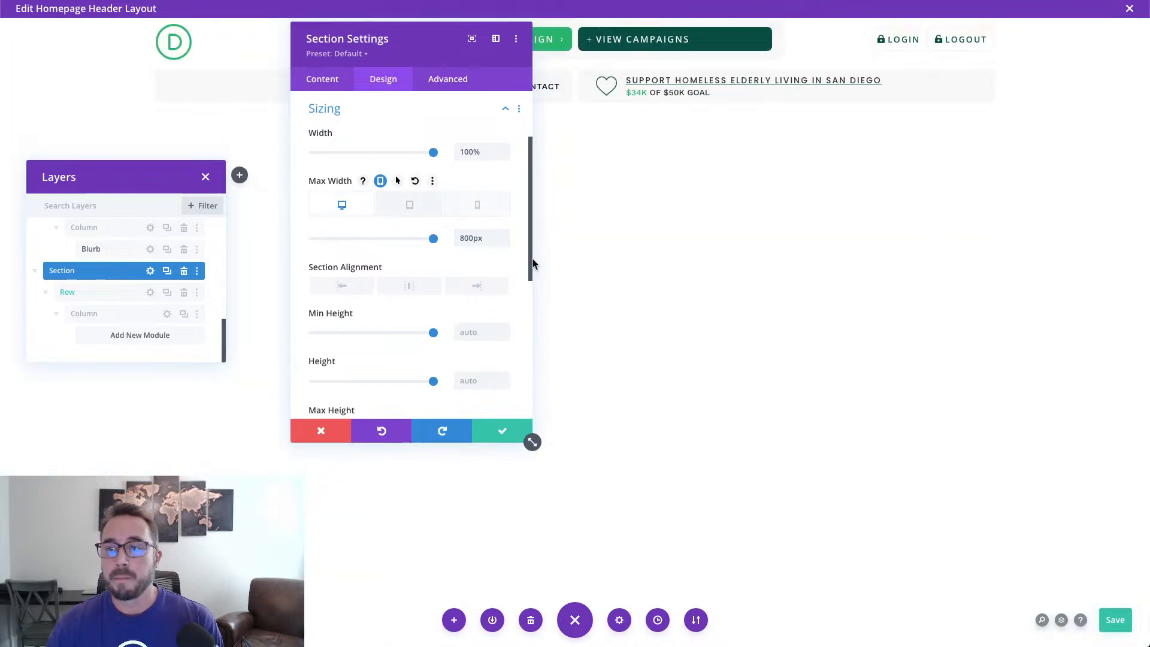
# Center the section alignment and move the Section Settings window off the section.
pyautogui.scroll(-1, 428, 281)
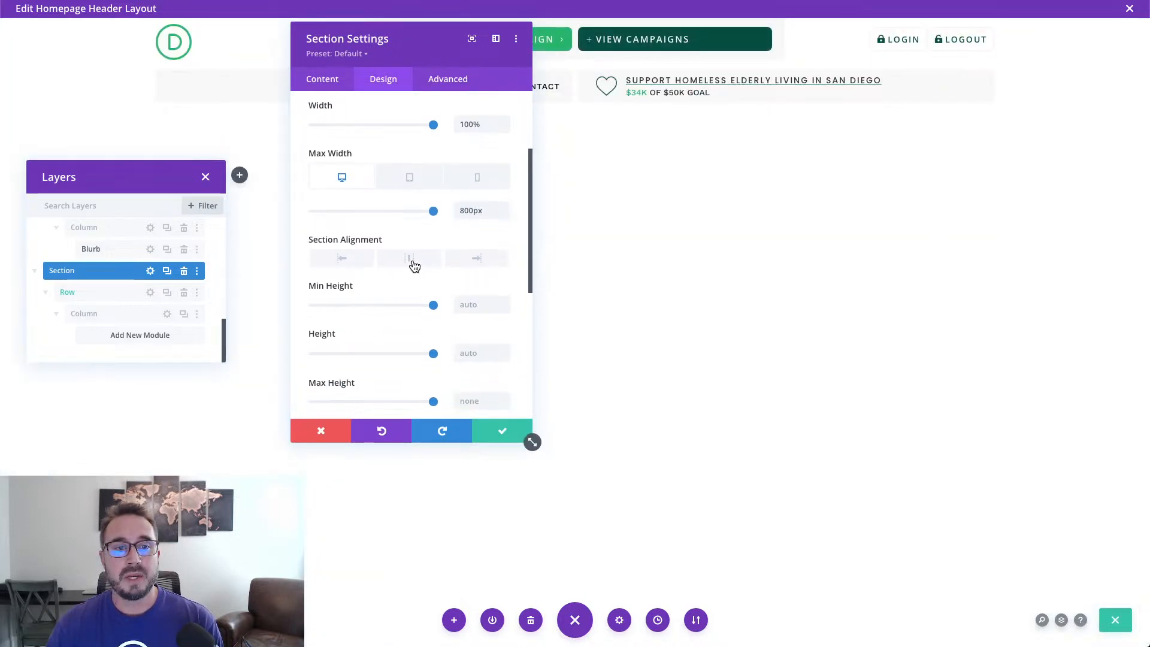
pyautogui.click(411, 259)
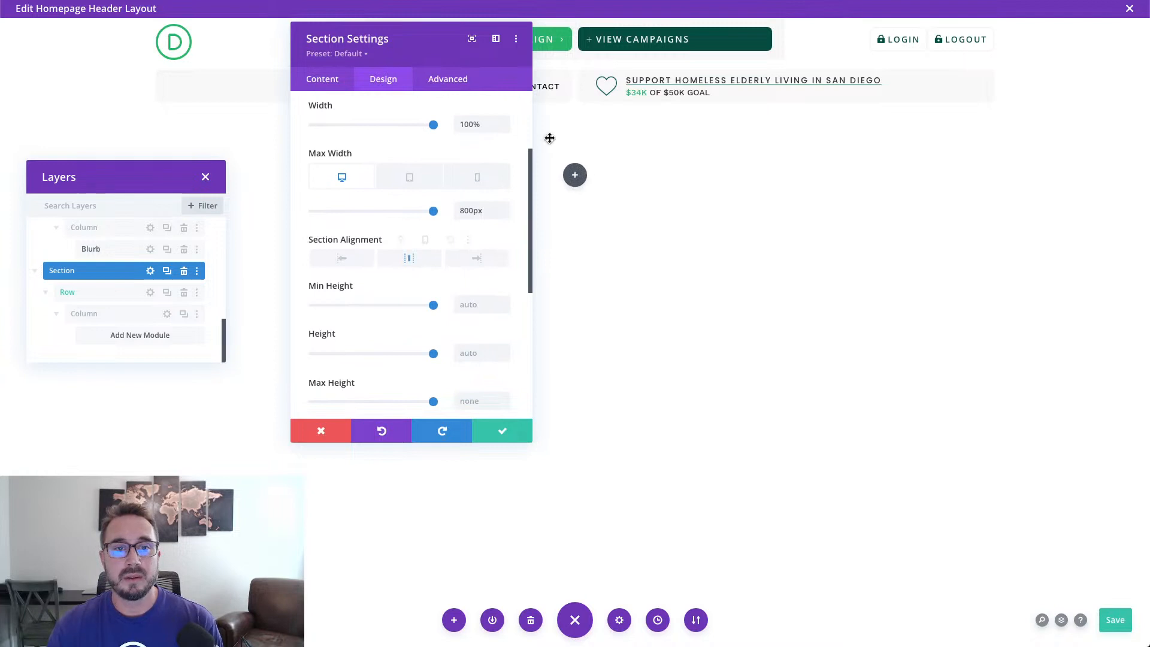
pyautogui.moveTo(427, 42); pyautogui.dragTo(1031, 91)
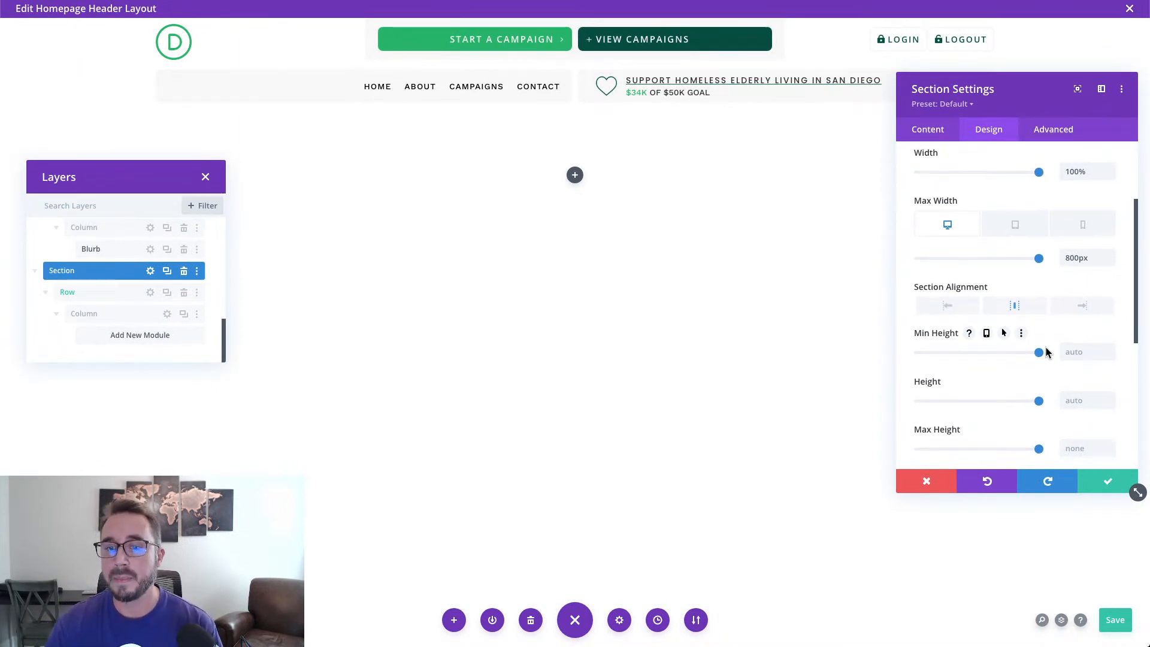
# Set the section's top and bottom padding to 0px in the spacing options.
pyautogui.scroll(-4, 1045, 350)
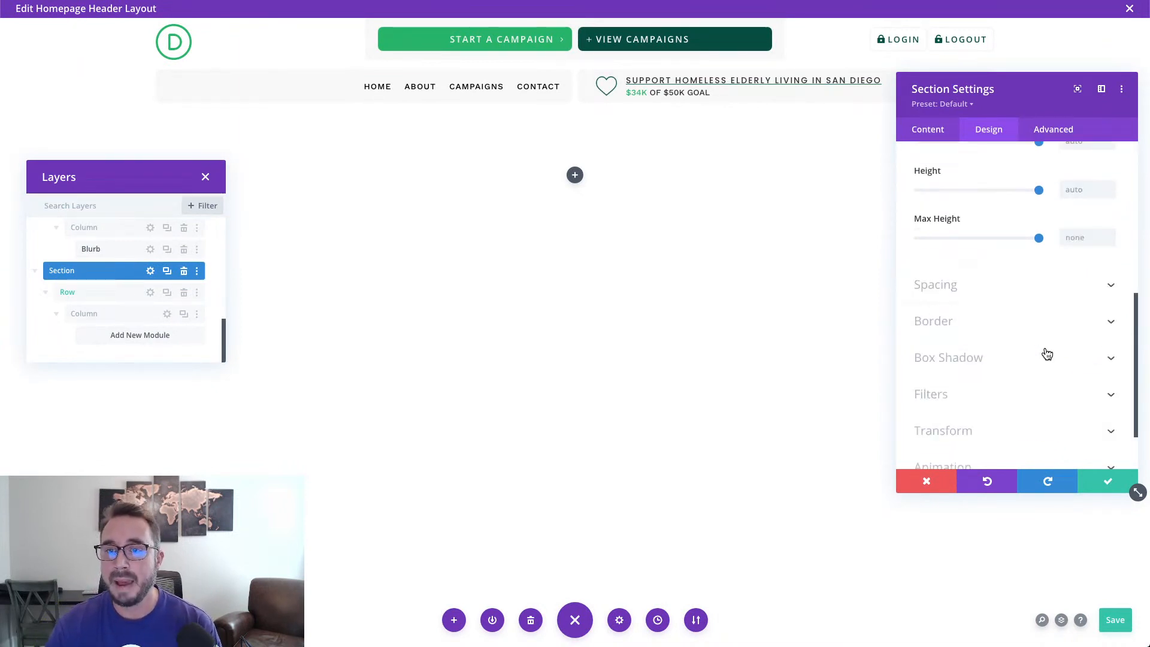
pyautogui.click(1023, 299)
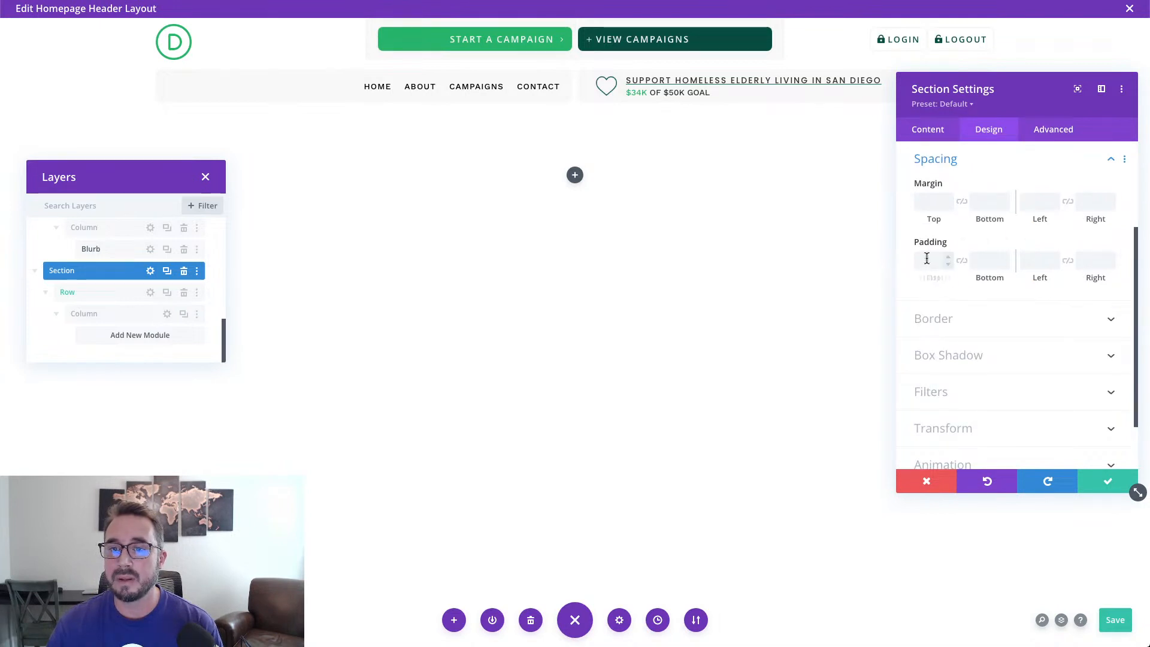
pyautogui.click(948, 264)
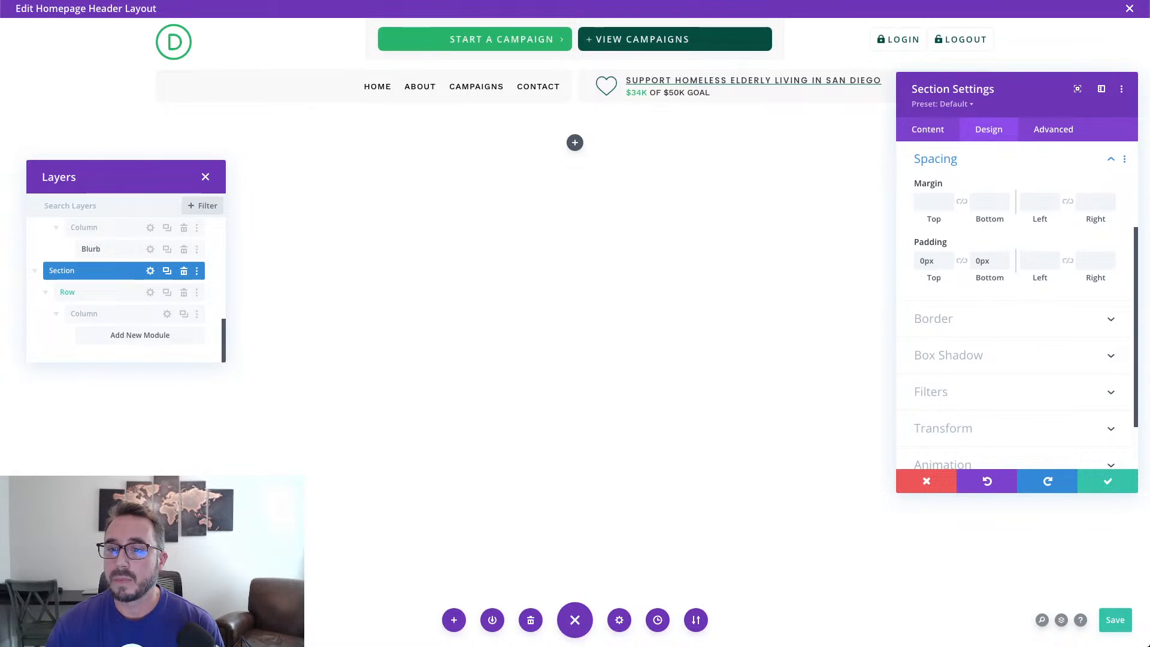
# Round all four corners of the section by 10px in the border options.
pyautogui.click(971, 329)
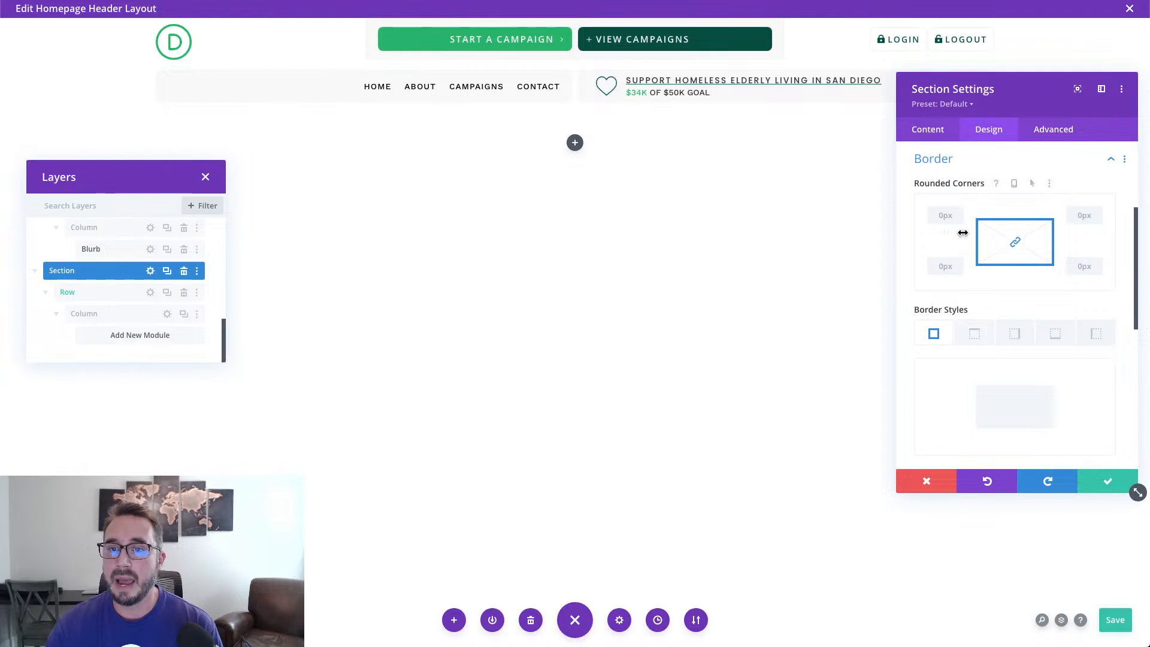
pyautogui.click(935, 214)
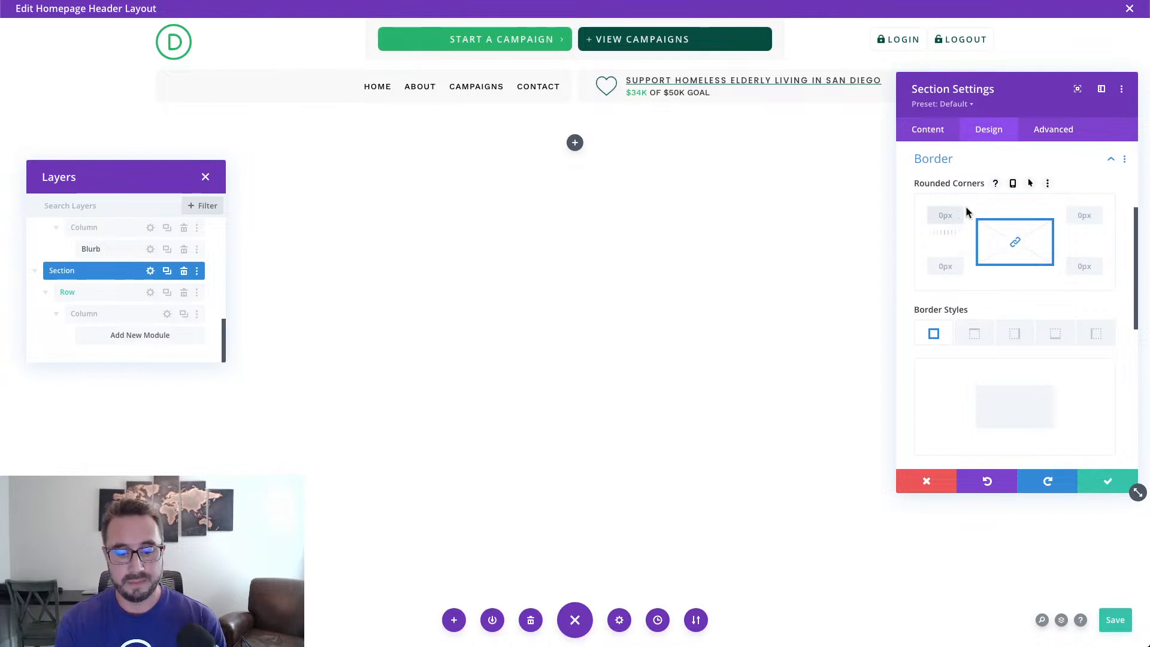
pyautogui.write('10')
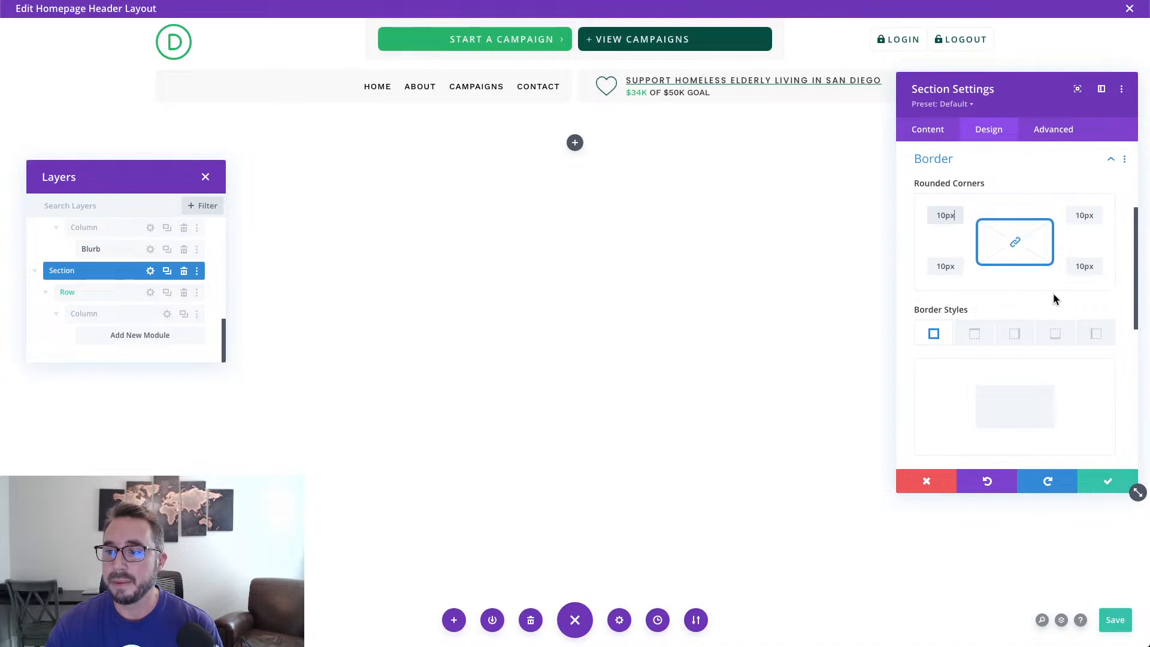
# Apply the first box shadow preset to the section, with vertical position 0px and blur strength 100px.
pyautogui.scroll(-6, 1048, 353)
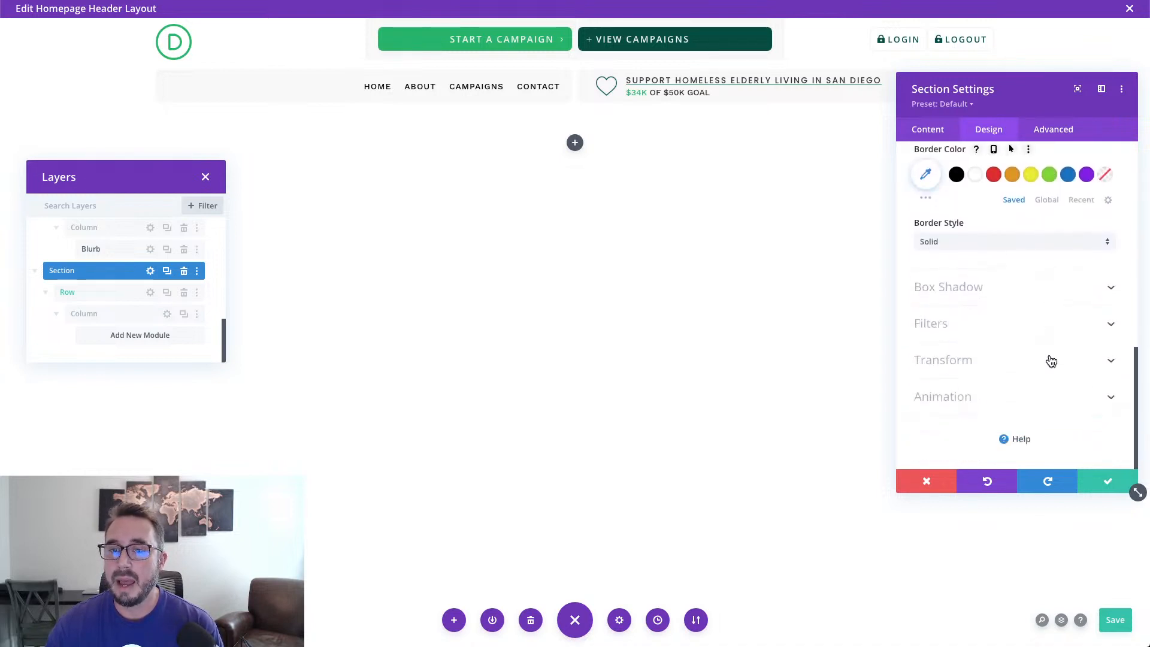
pyautogui.click(1052, 290)
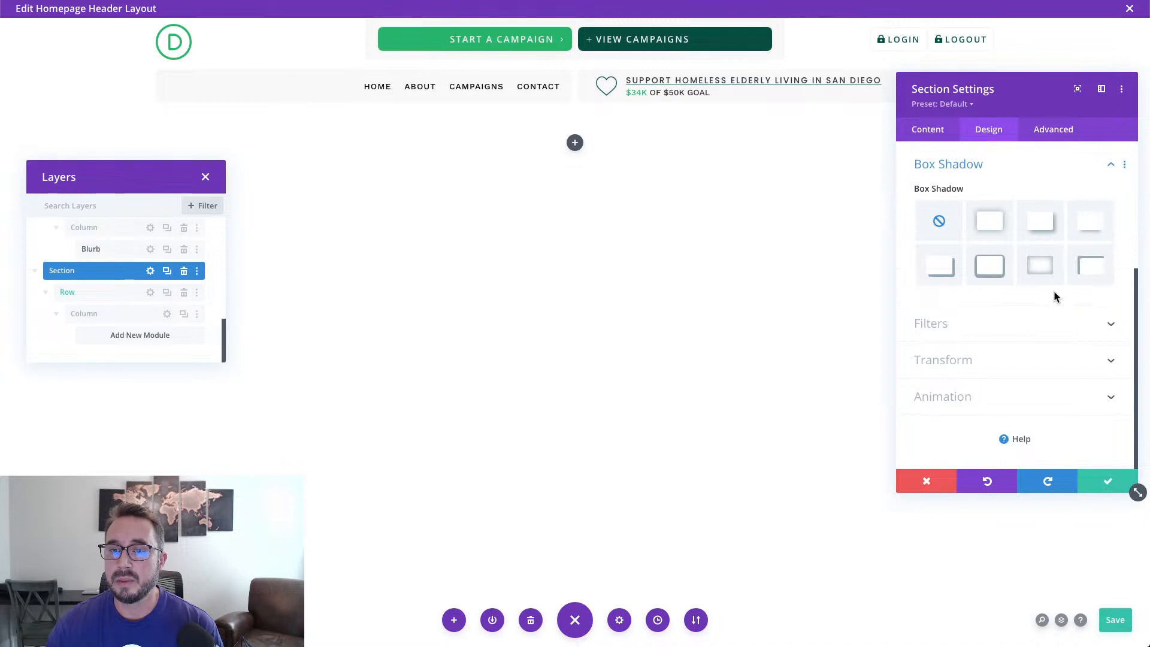
pyautogui.click(992, 227)
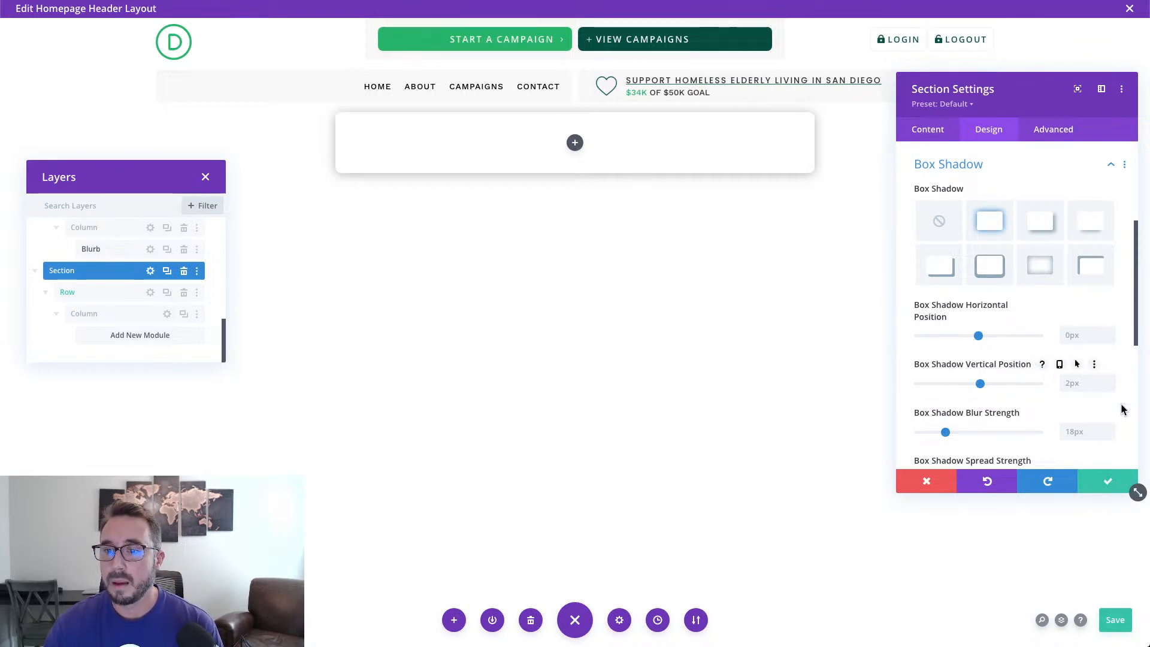
pyautogui.click(1109, 387)
pyautogui.click(1109, 388)
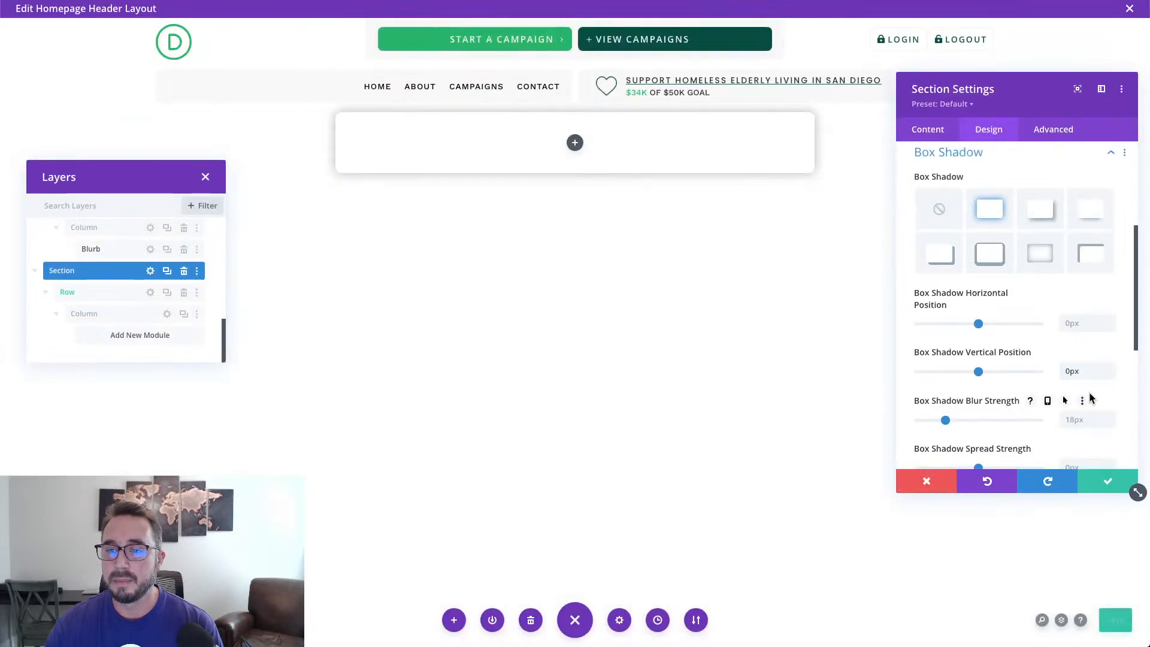
pyautogui.scroll(-3, 1087, 391)
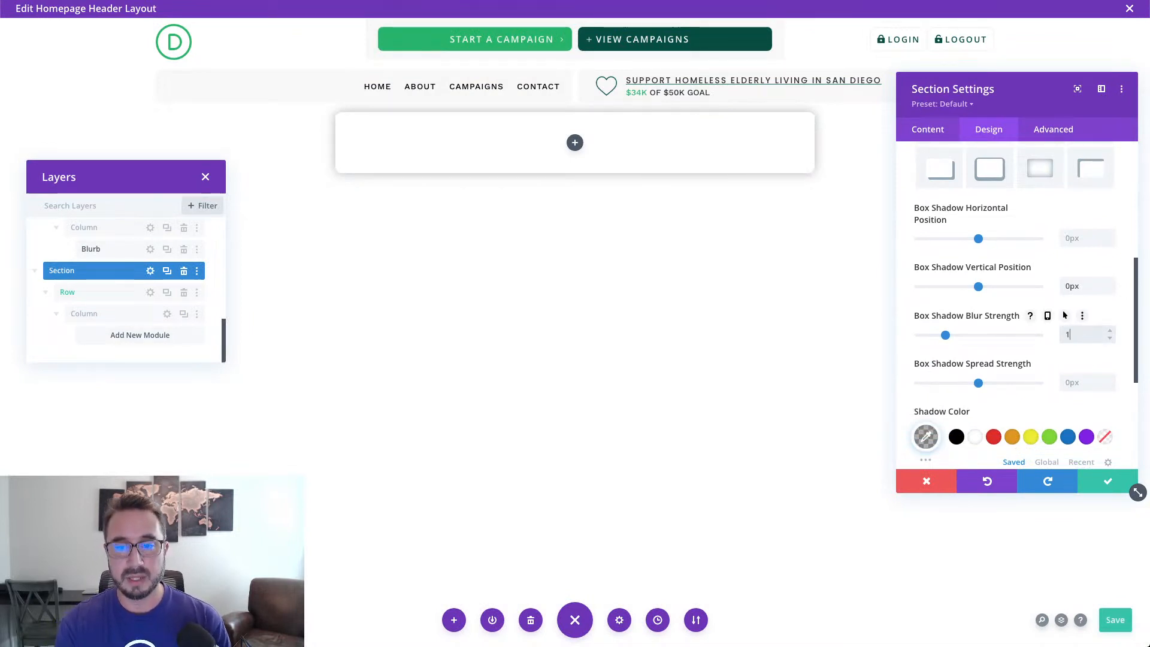
pyautogui.write('00')
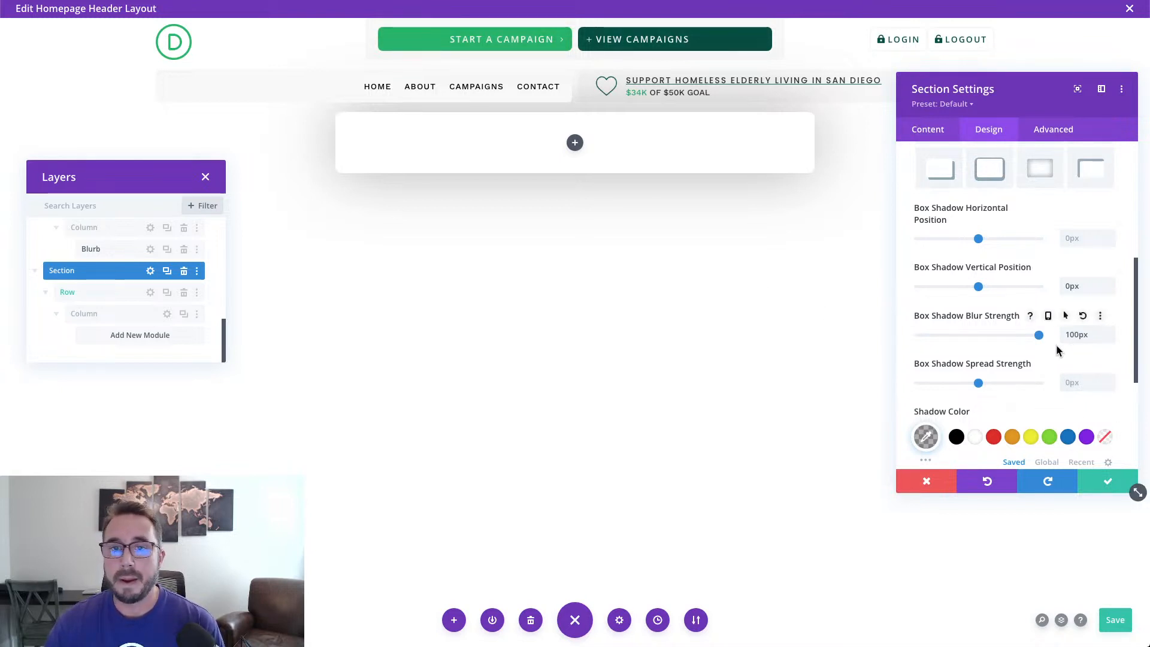
pyautogui.scroll(-3, 1022, 349)
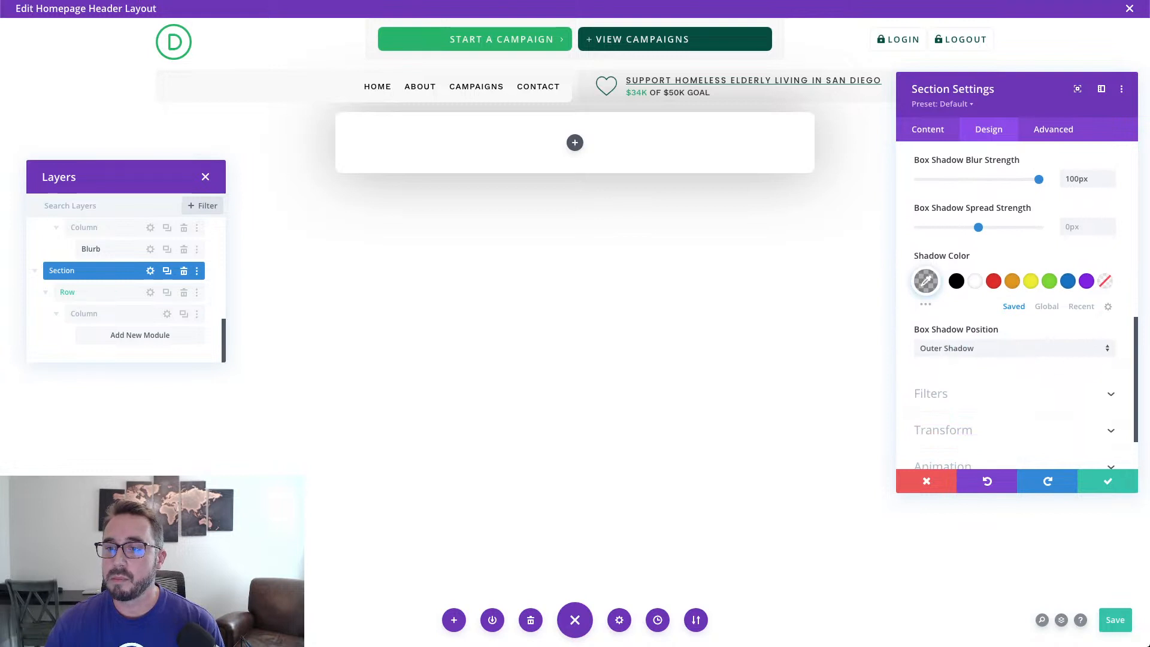
# Assign the CSS class et-popup-login to the section.
pyautogui.click(1038, 137)
pyautogui.click(1015, 193)
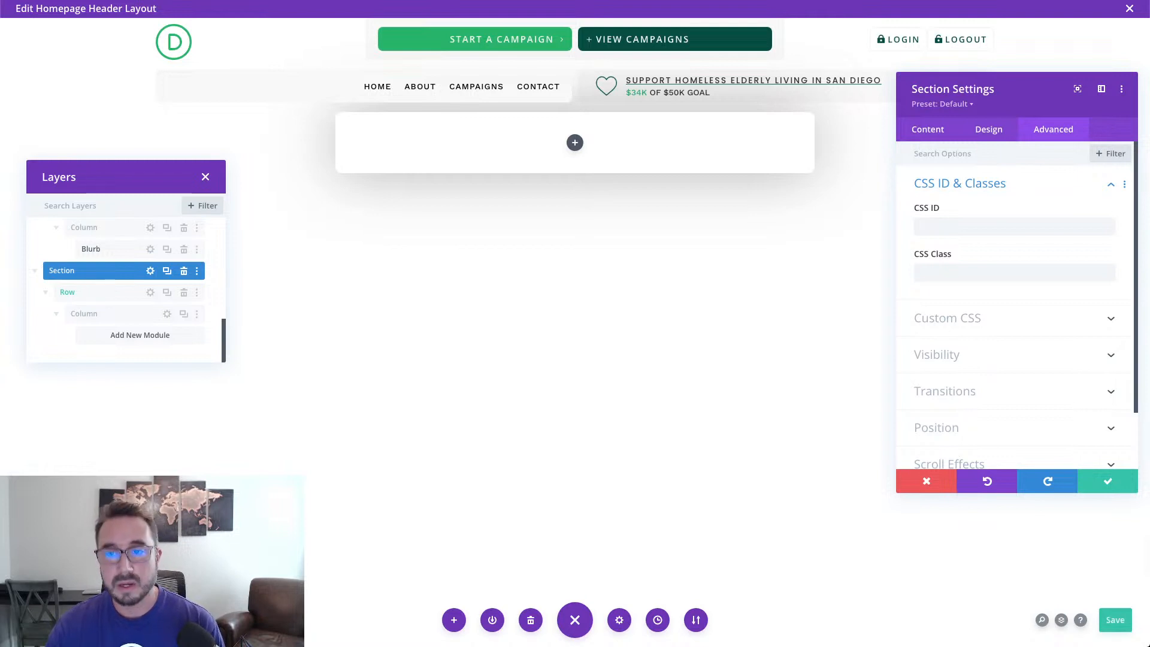
pyautogui.click(1014, 273)
pyautogui.write('et-popup-login')
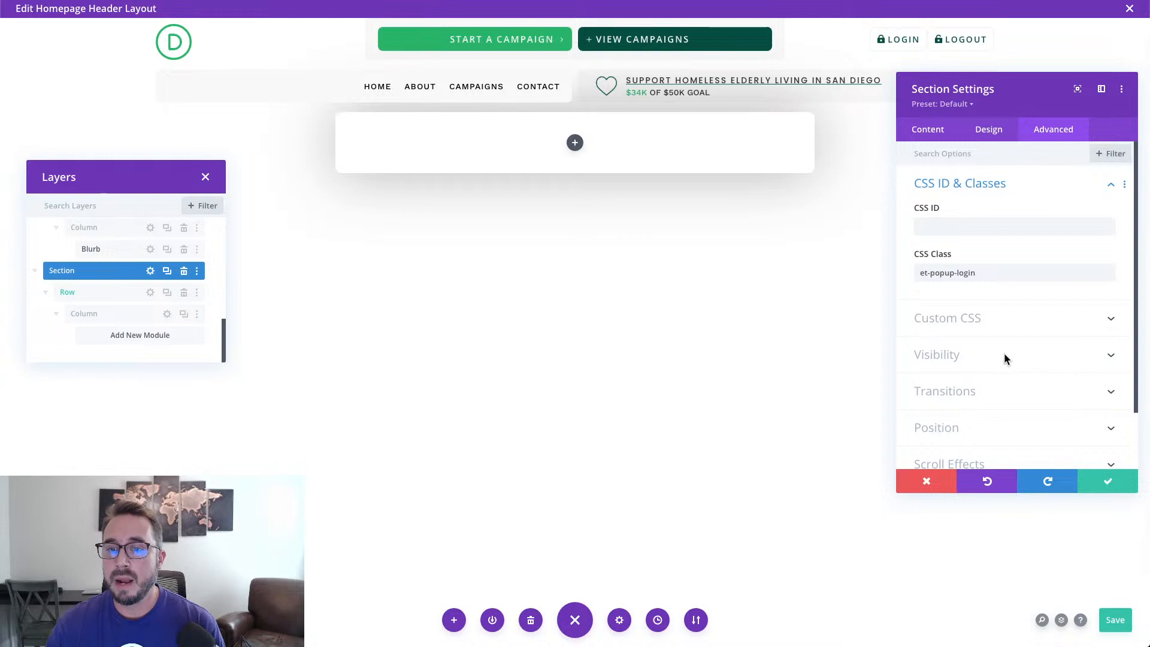
# Add the custom CSS "overscroll-behavior: contain;" to the section's main element, accept the section settings and save the layout.
pyautogui.click(1002, 327)
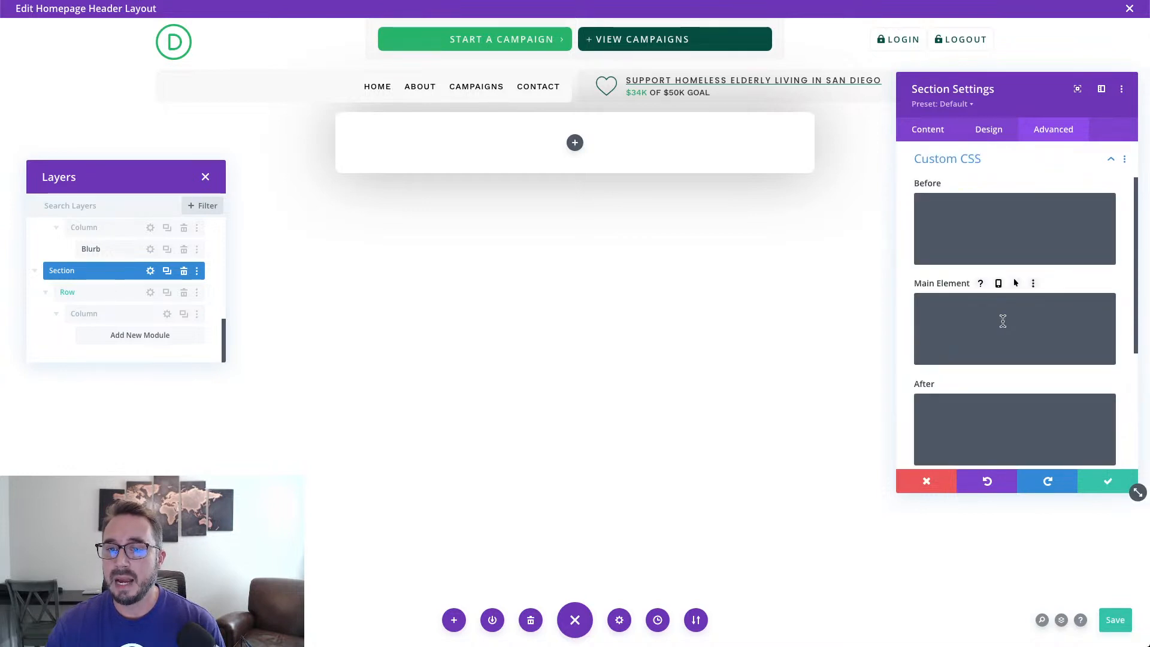
pyautogui.click(1002, 322)
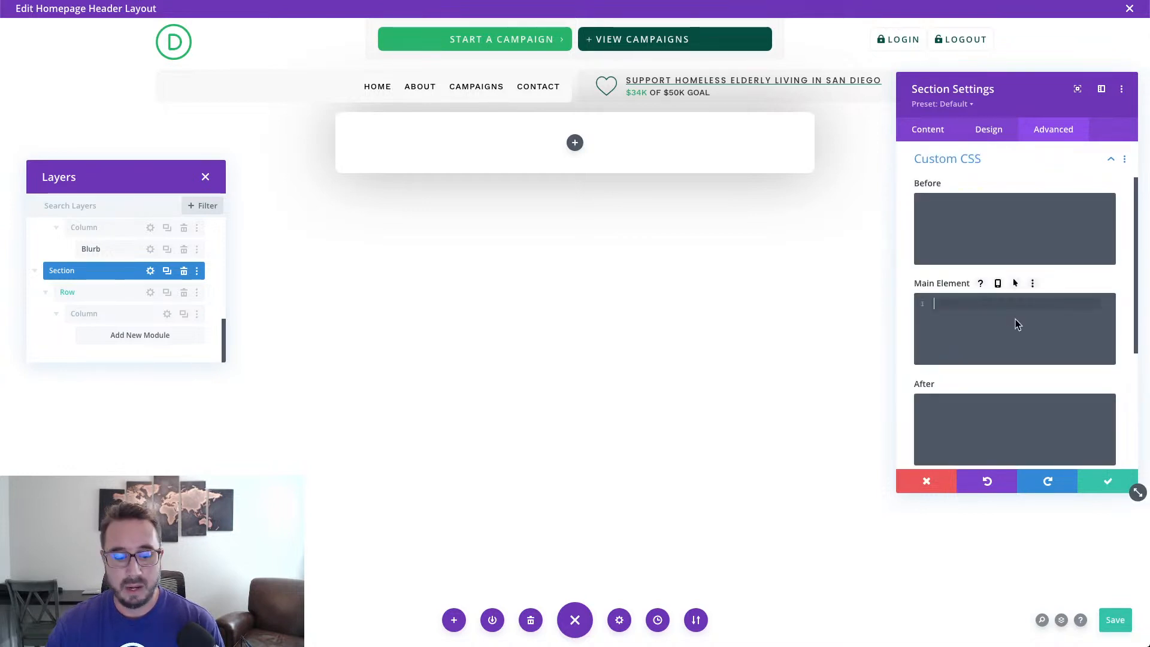
pyautogui.write('overscroll-behavior: contain;')
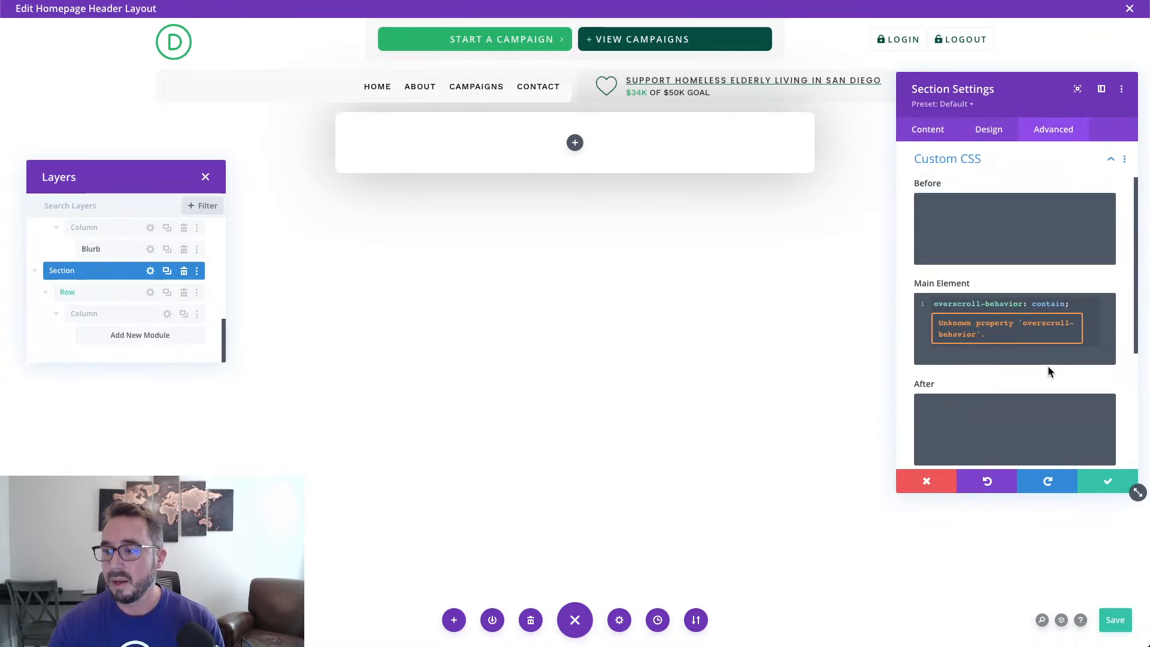
pyautogui.click(1110, 488)
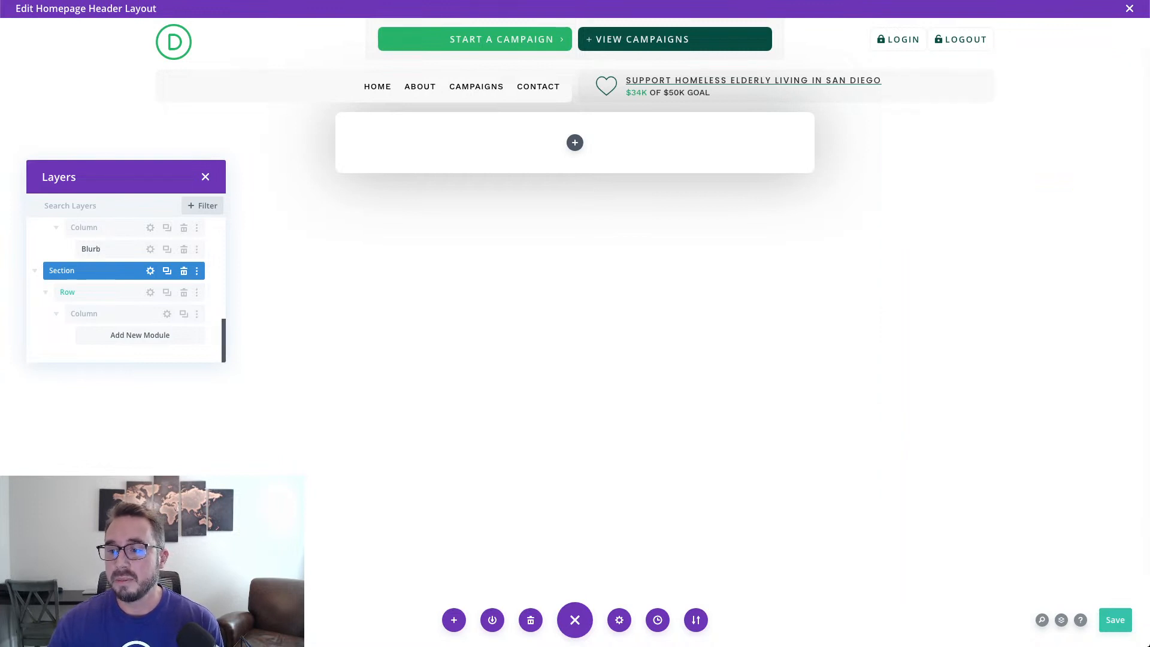
pyautogui.hotkey('ctrl', 's')
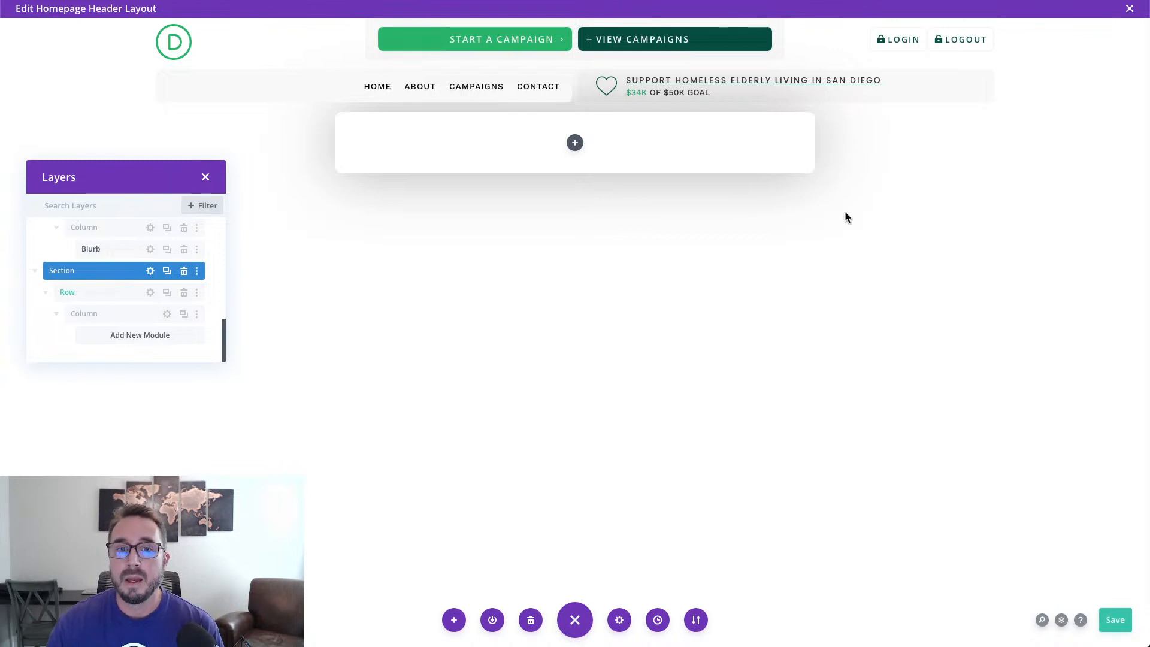
# Reopen the new section's settings and set its horizontal overflow to Hidden and vertical overflow to Auto.
pyautogui.click(149, 272)
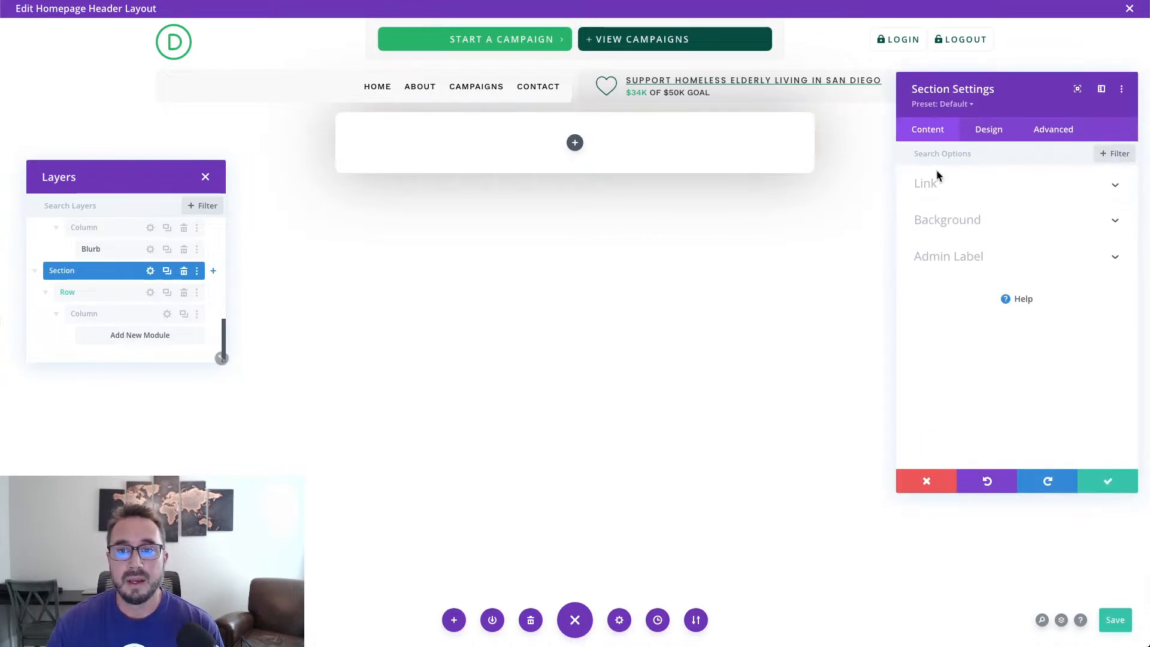
pyautogui.click(1068, 134)
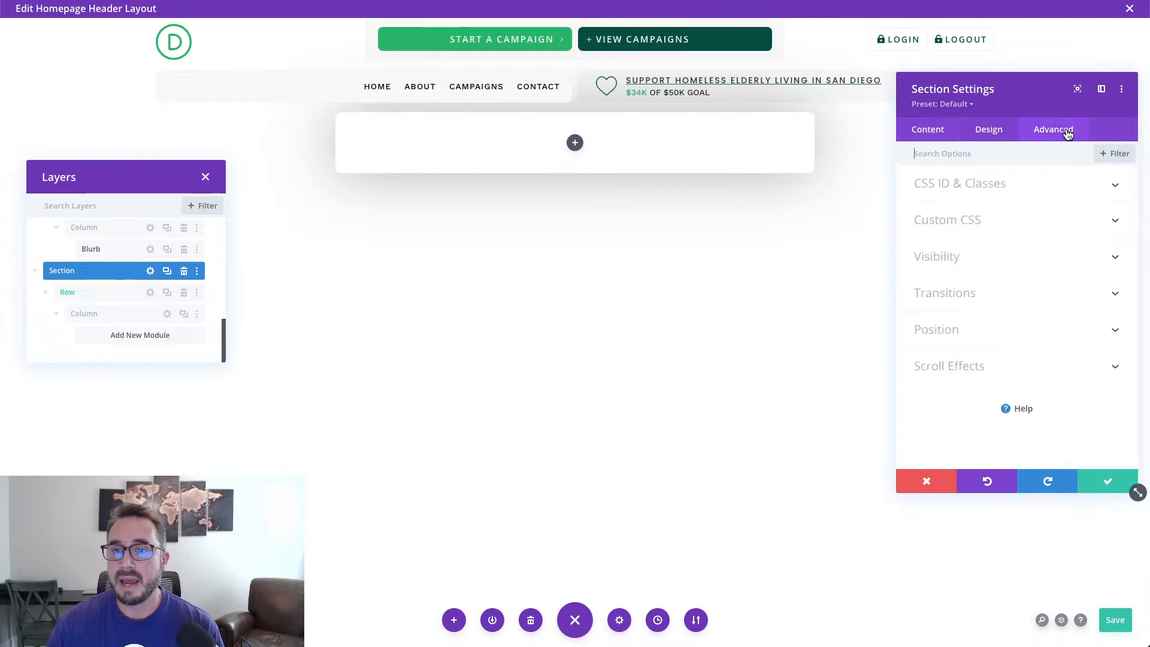
pyautogui.click(1035, 272)
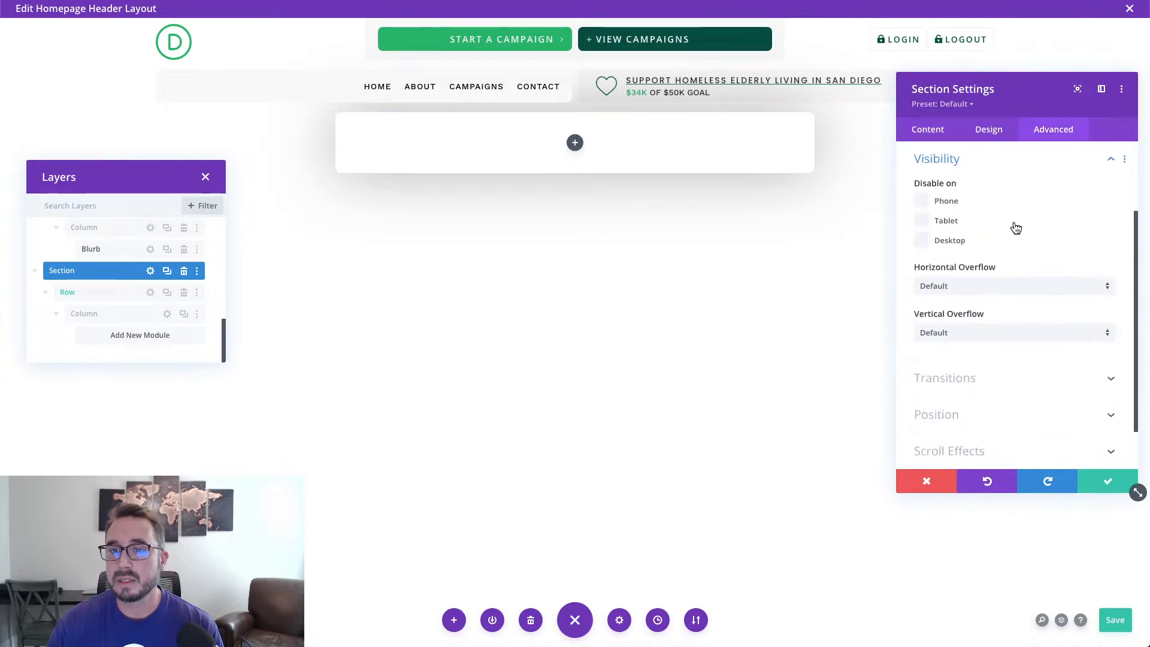
pyautogui.click(968, 287)
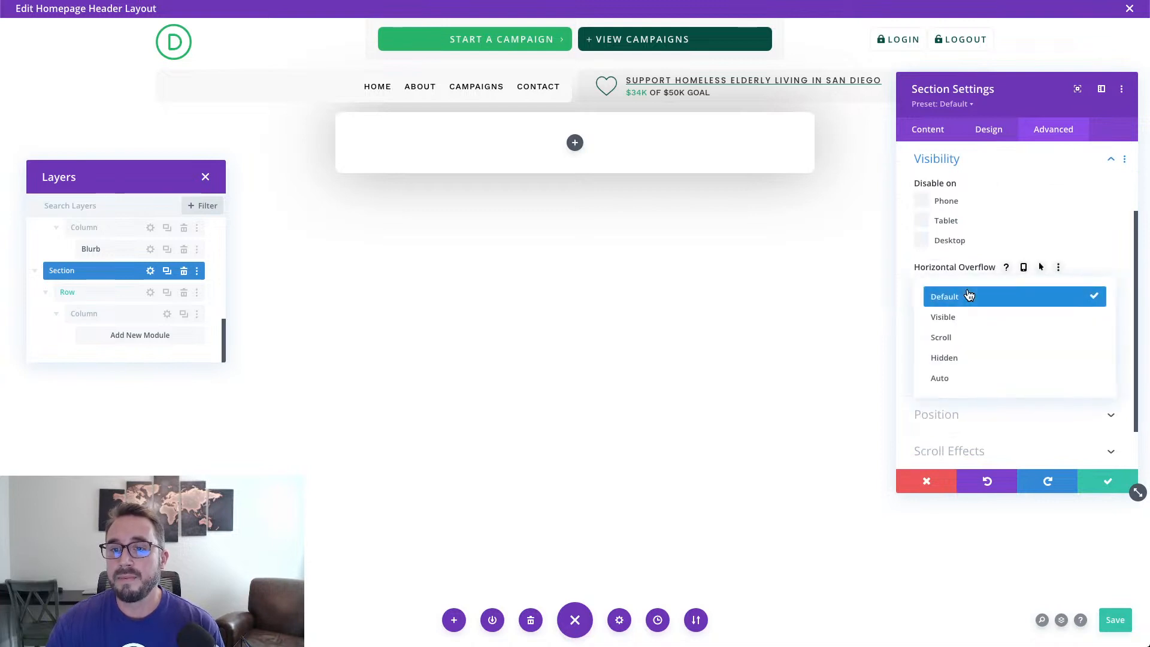
pyautogui.click(974, 358)
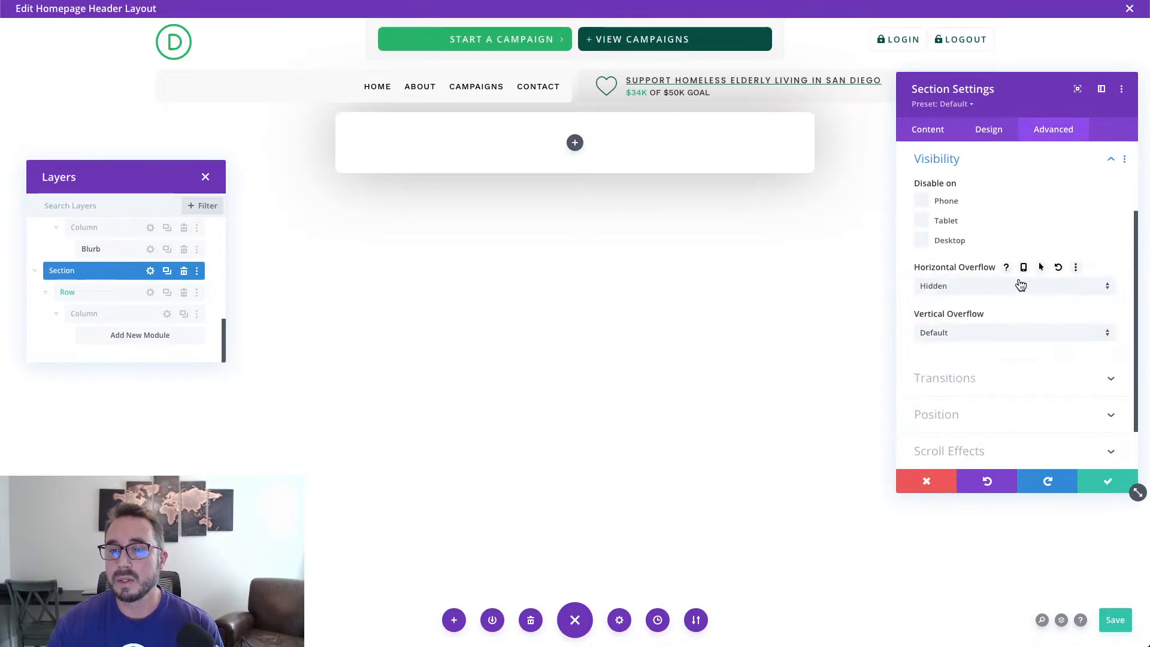
pyautogui.click(1005, 338)
pyautogui.click(1006, 423)
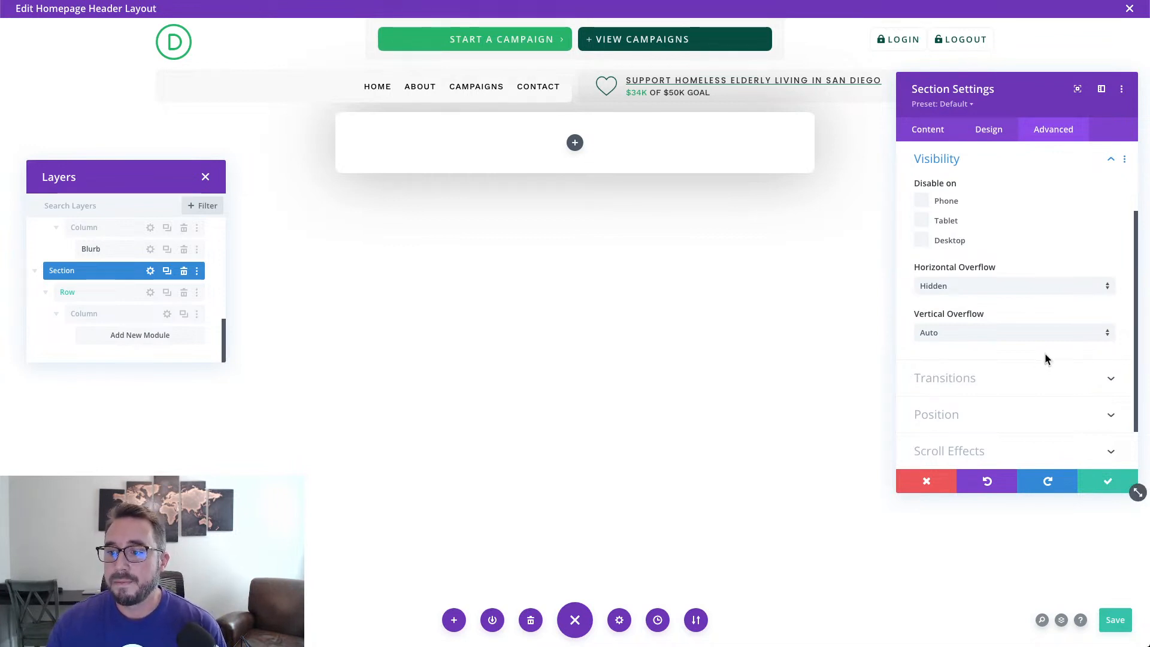
# Change the section's position to Fixed and anchor its location at the center of the screen.
pyautogui.click(1037, 412)
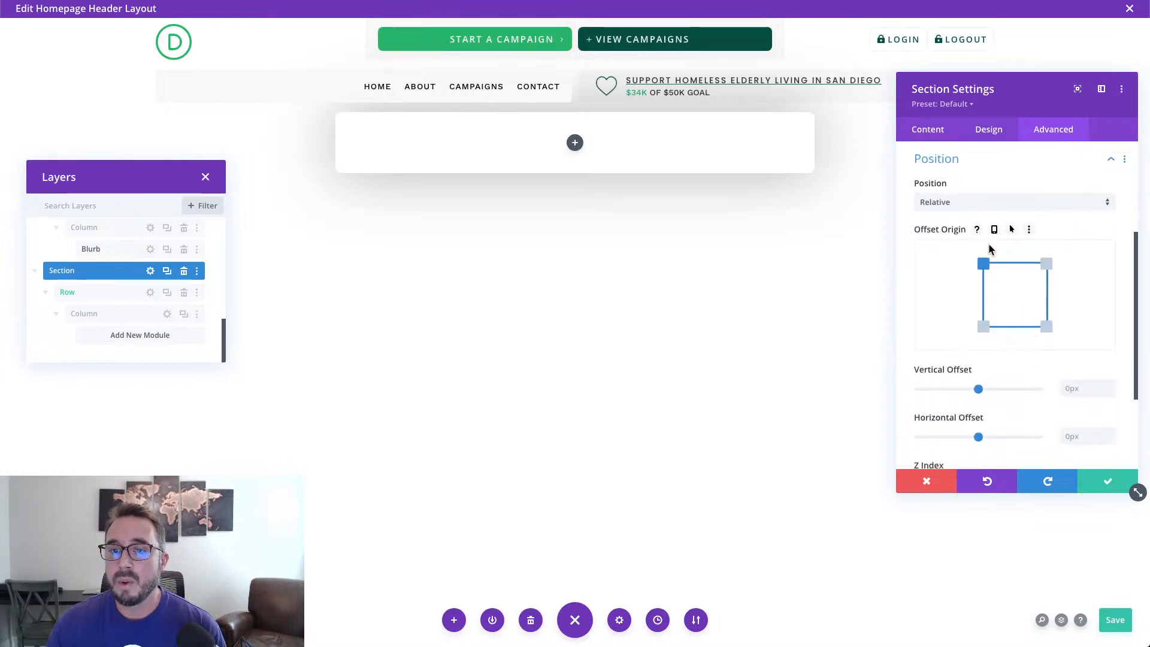
pyautogui.click(988, 205)
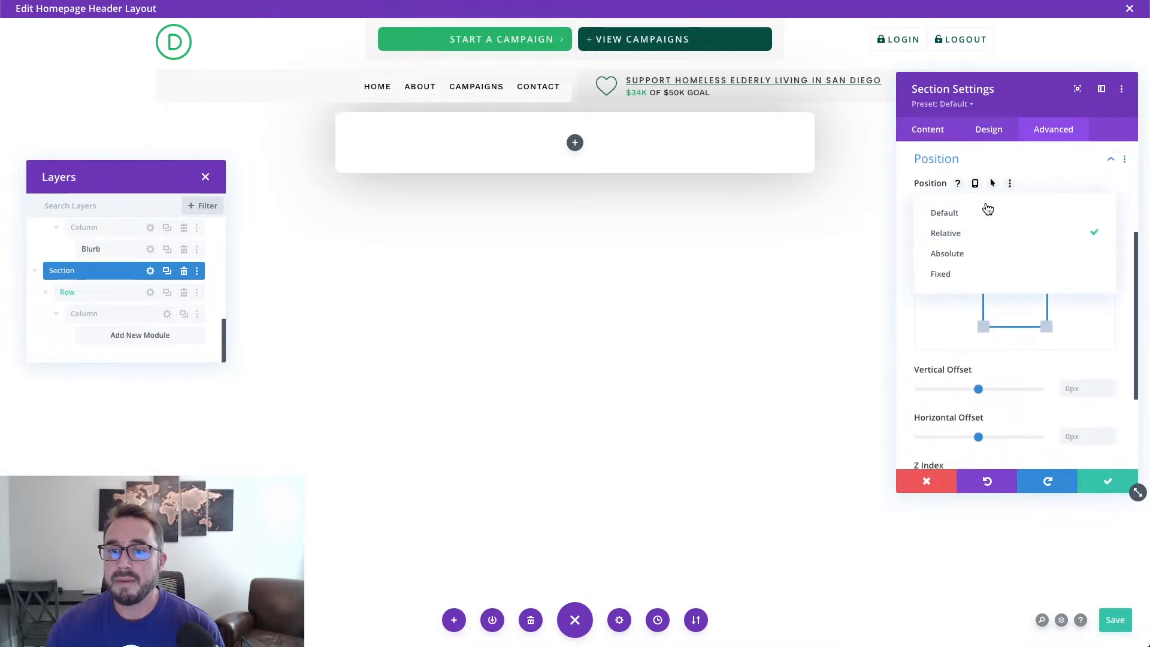
pyautogui.click(987, 272)
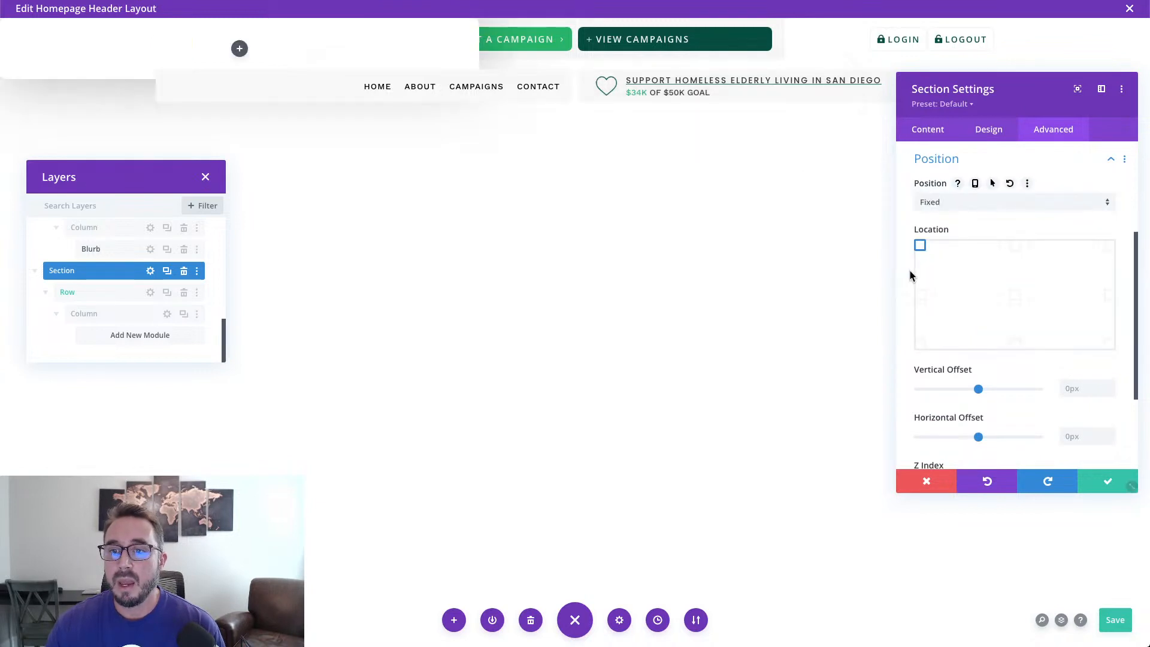
pyautogui.click(1016, 303)
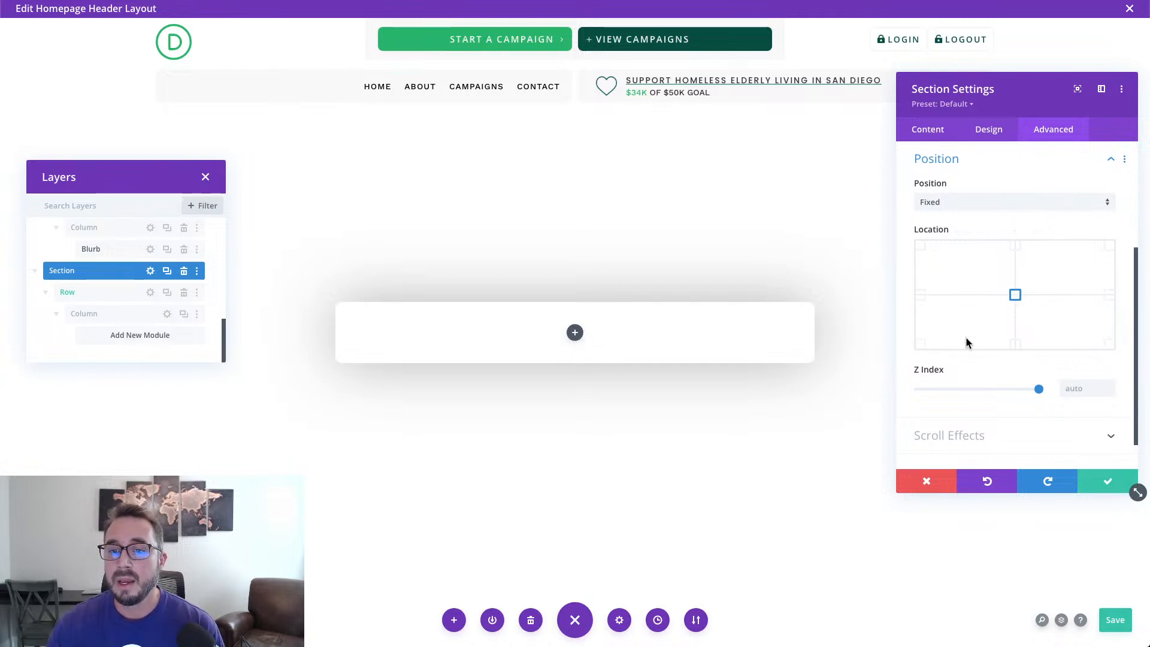
# Set the section's Z index to 999999, save the layout and accept the section settings.
pyautogui.click(1080, 393)
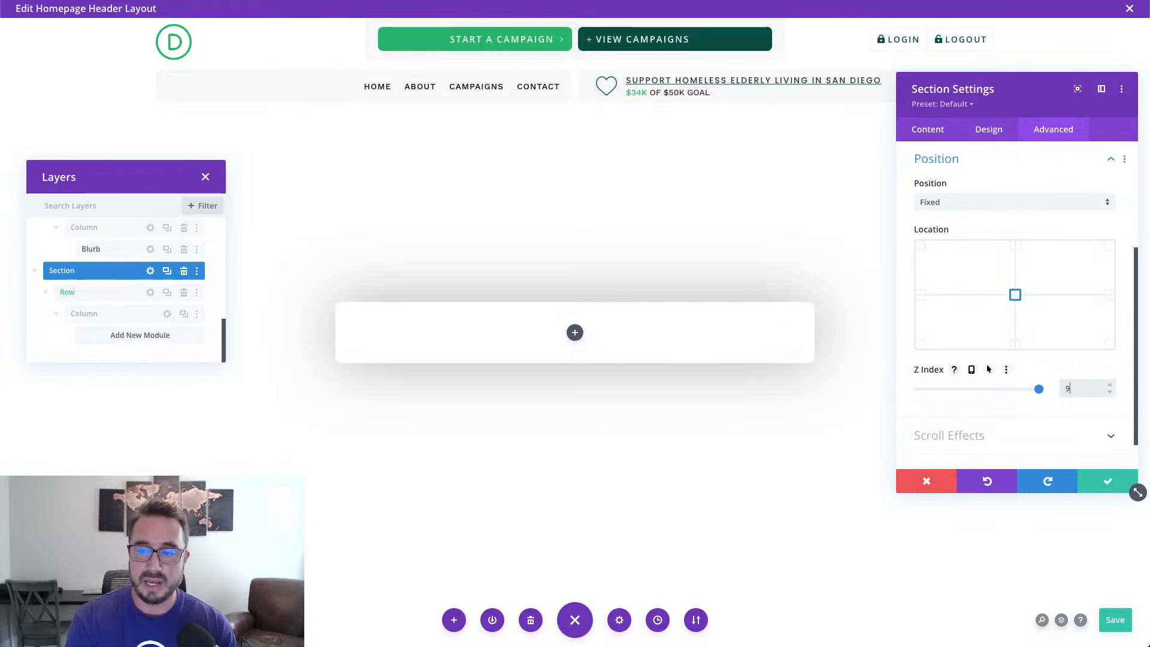
pyautogui.write('999999')
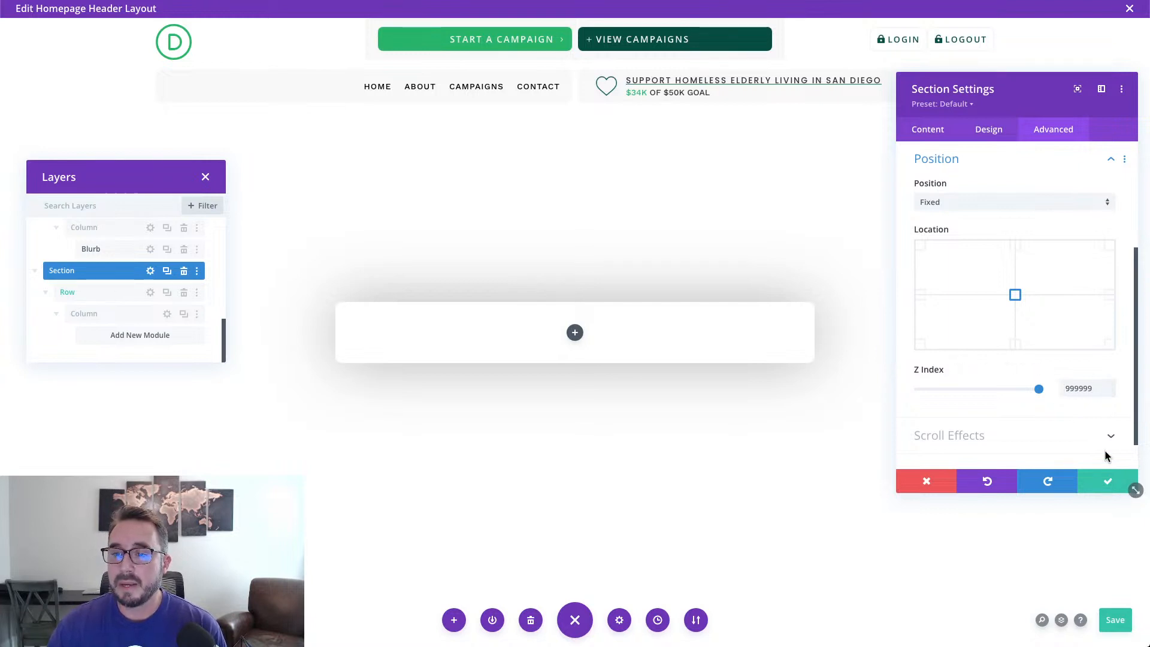
pyautogui.hotkey('ctrl', 's')
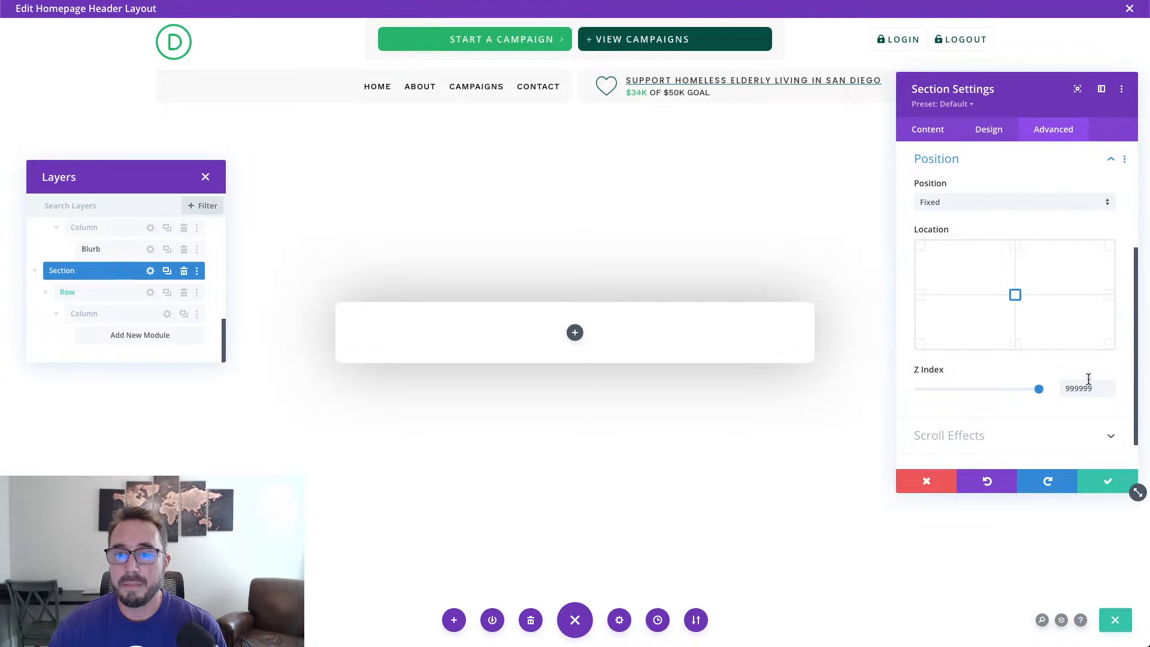
pyautogui.scroll(1, 1088, 377)
pyautogui.scroll(3, 1087, 377)
pyautogui.scroll(-5, 1085, 389)
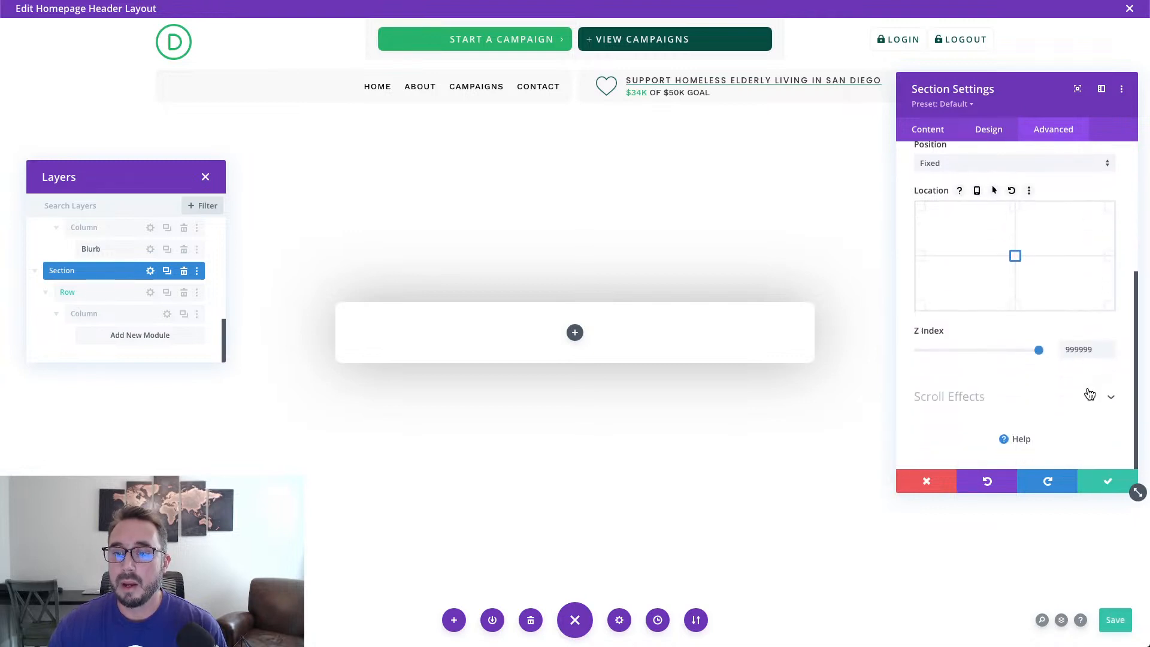
pyautogui.click(1098, 487)
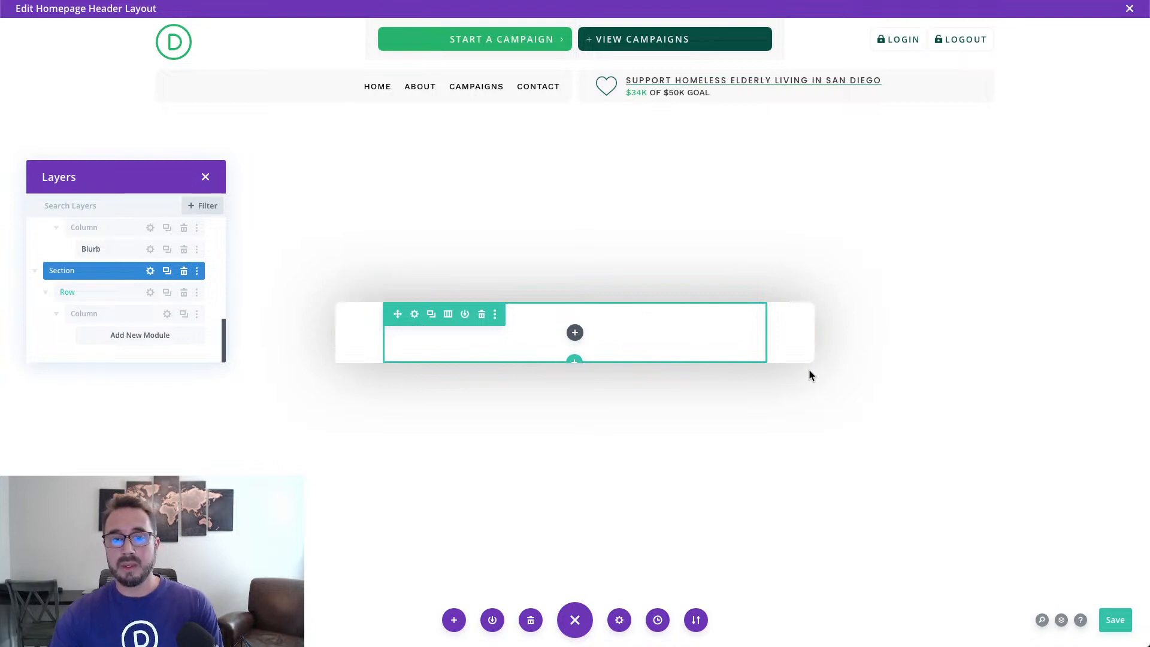
# Enable a custom gutter width of 1 for the row inside the popup section and set the row's width to 100%.
pyautogui.click(415, 316)
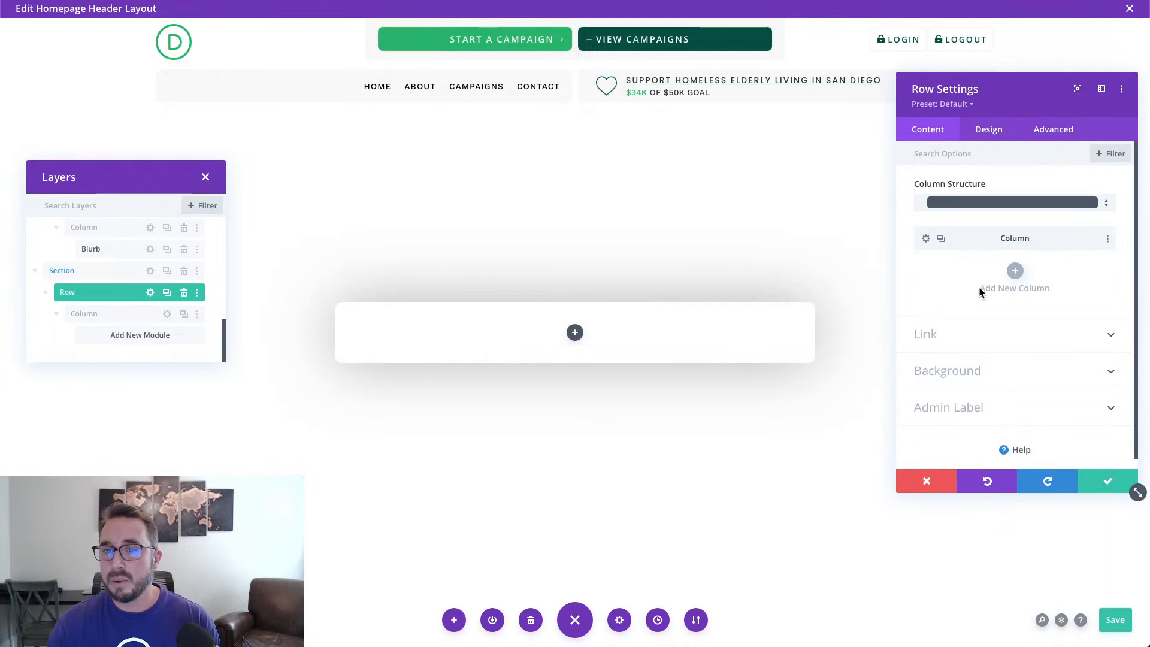
pyautogui.click(993, 136)
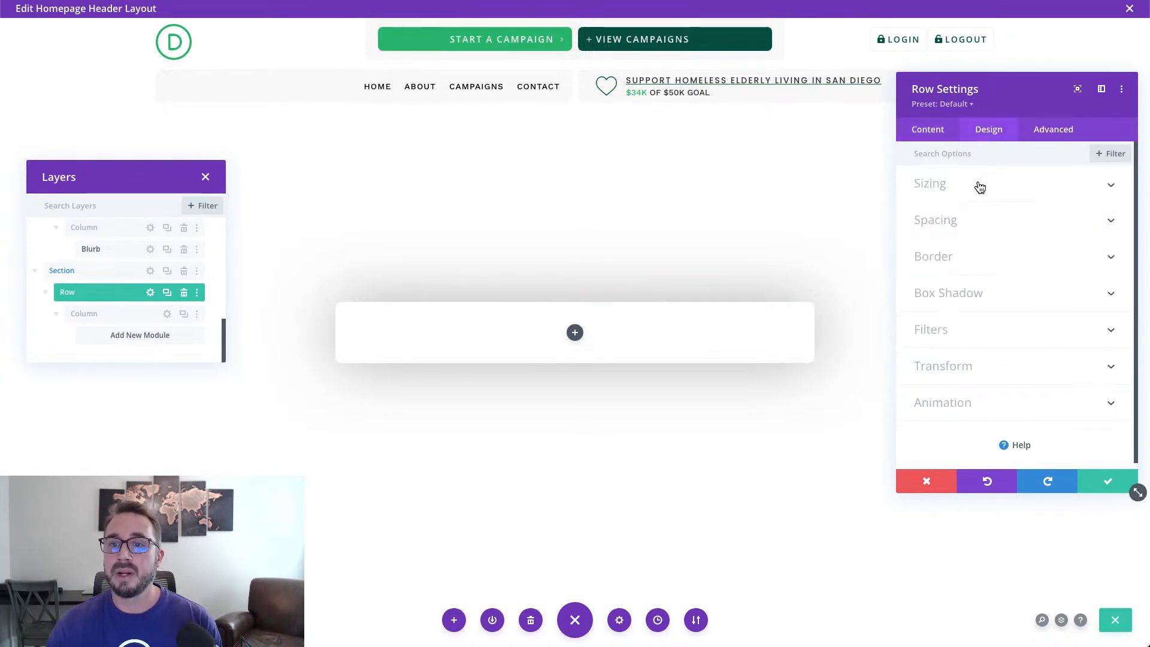
pyautogui.click(979, 187)
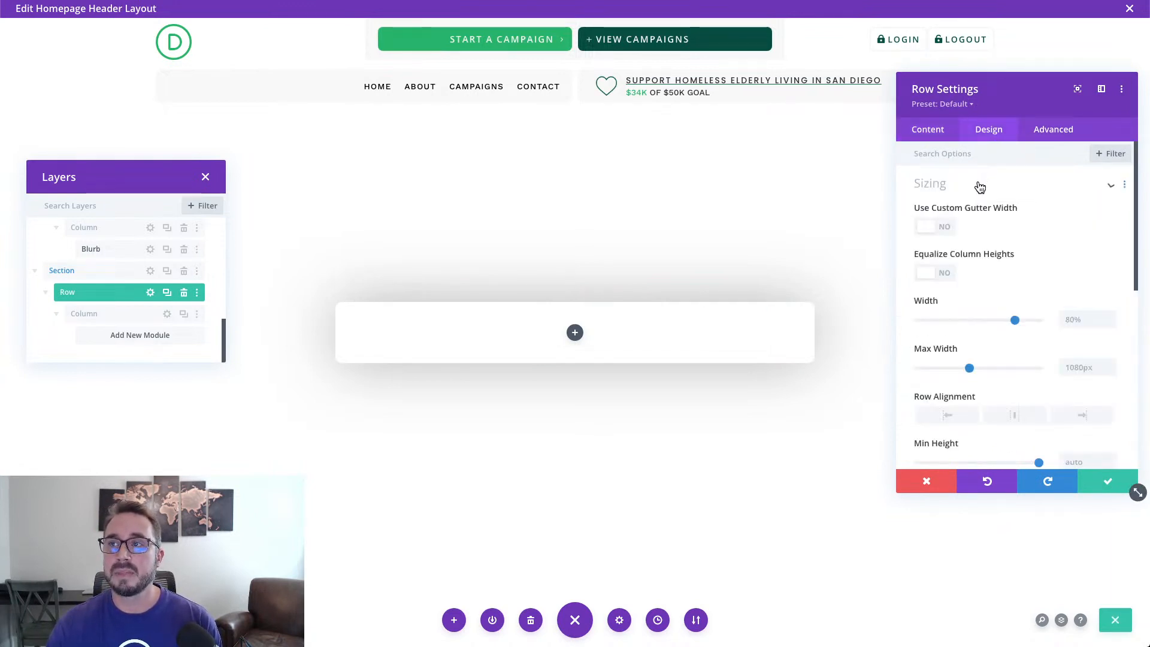
pyautogui.click(945, 228)
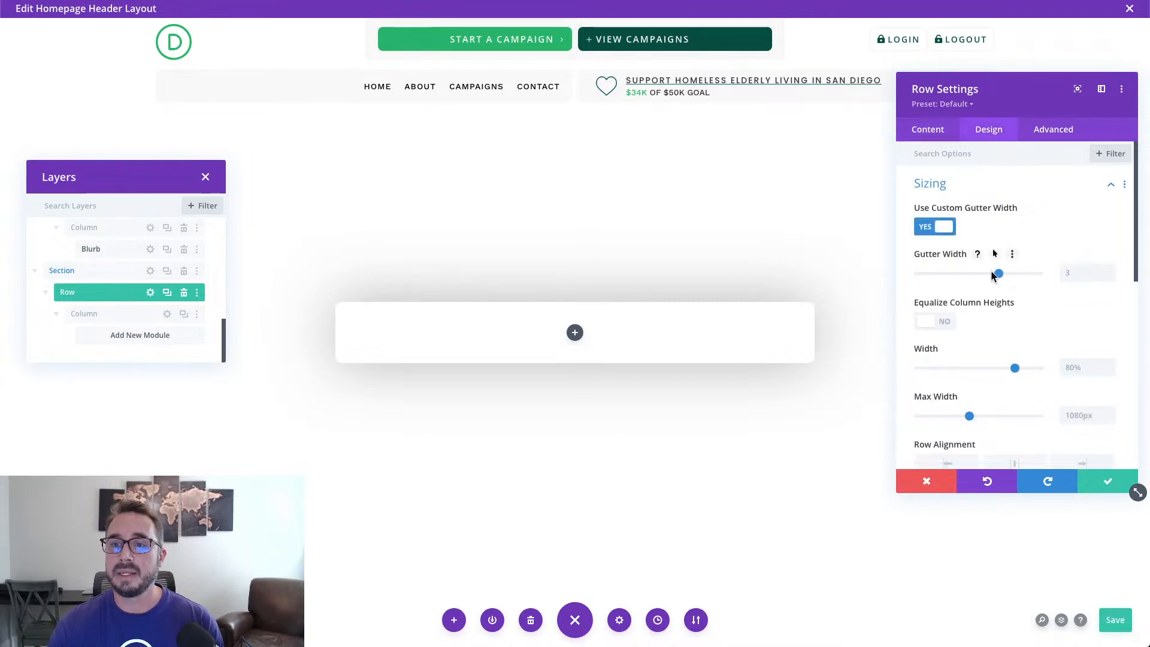
pyautogui.moveTo(999, 274); pyautogui.dragTo(913, 279)
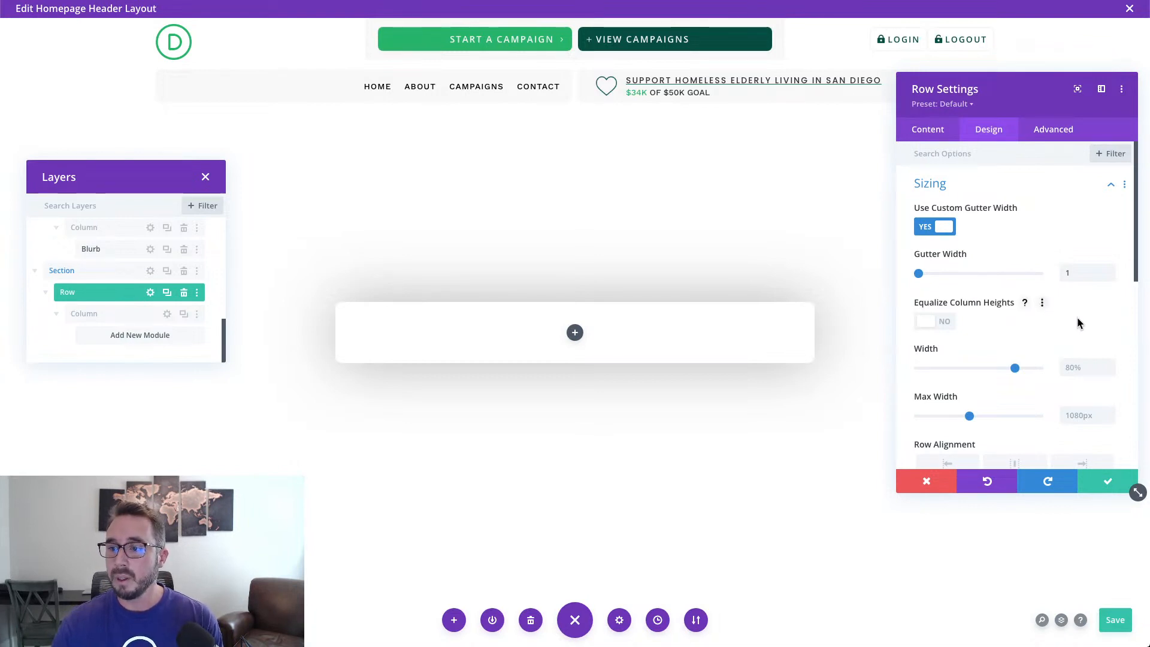
pyautogui.tripleClick(1076, 363)
pyautogui.write('100%')
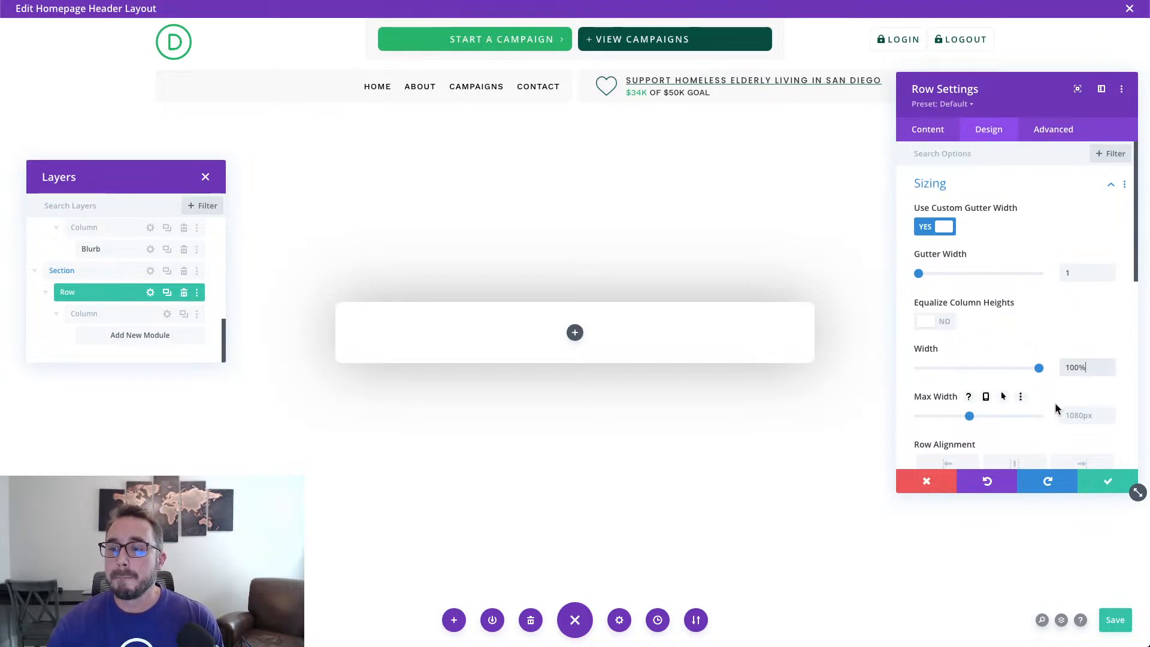
# Set the popup row's max width to 100%.
pyautogui.click(1085, 415)
pyautogui.write('100')
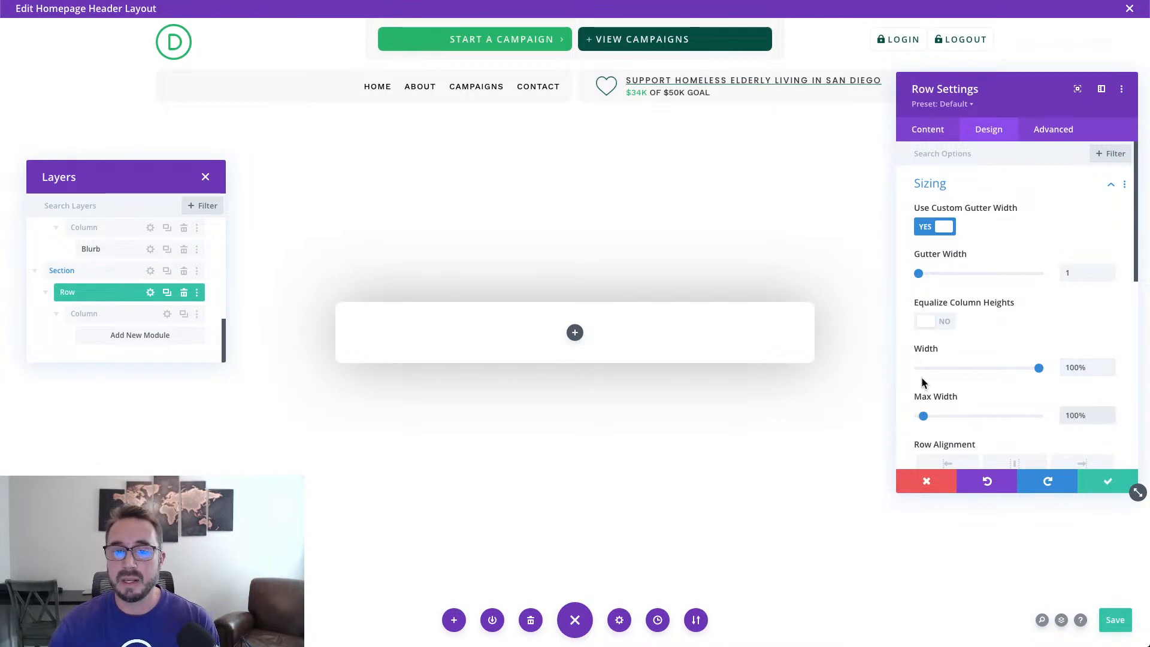
pyautogui.scroll(-3, 961, 373)
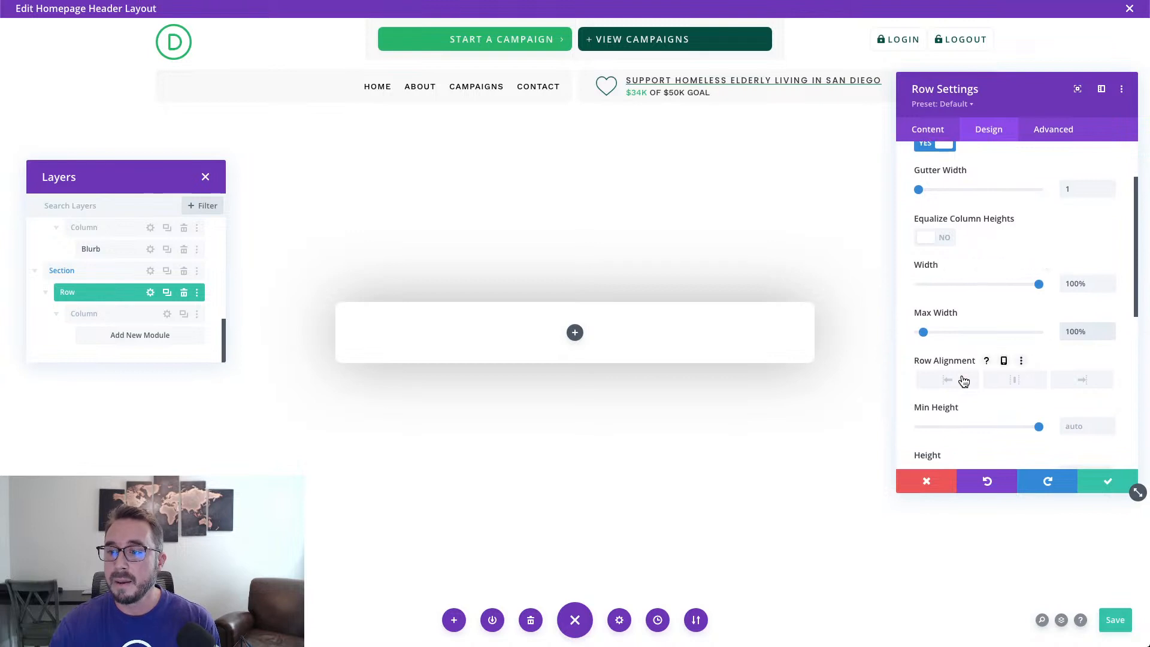
# Set the row's top padding to 0px and bottom padding to 5vh, and accept the row settings.
pyautogui.scroll(-5, 963, 381)
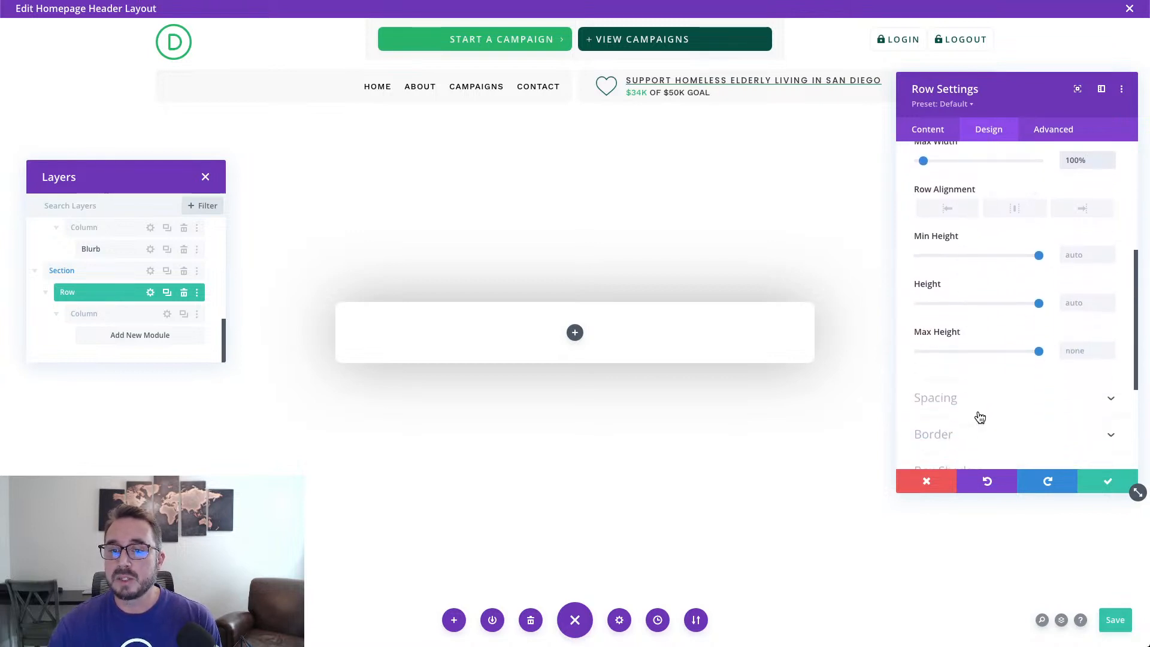
pyautogui.click(985, 406)
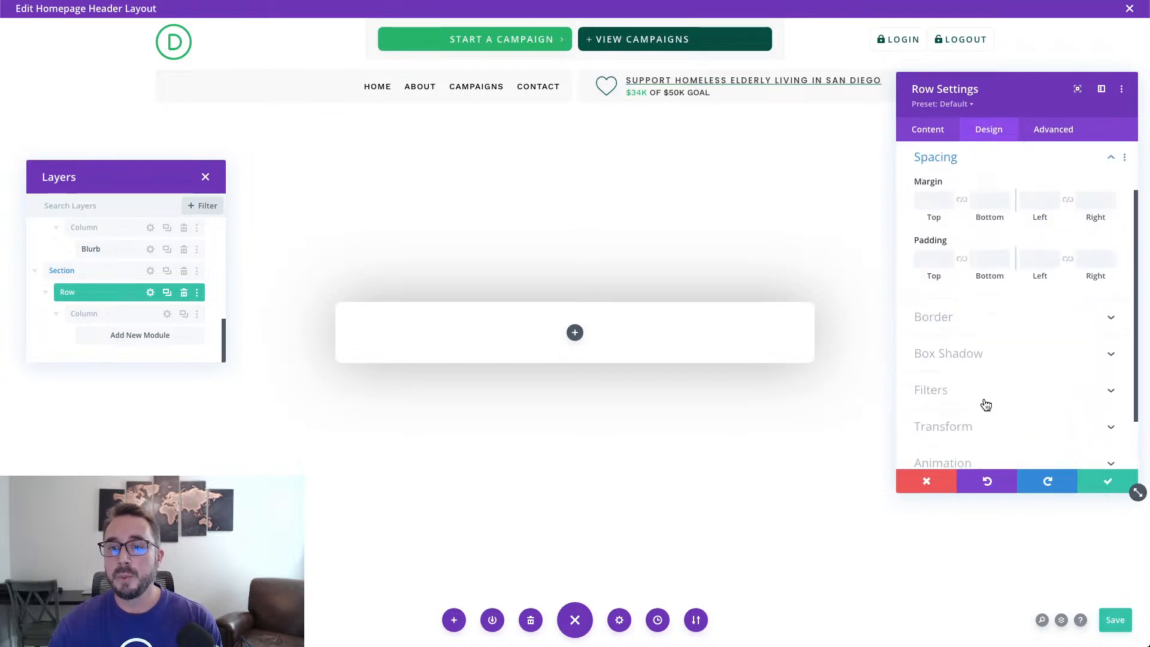
pyautogui.click(948, 264)
pyautogui.click(985, 264)
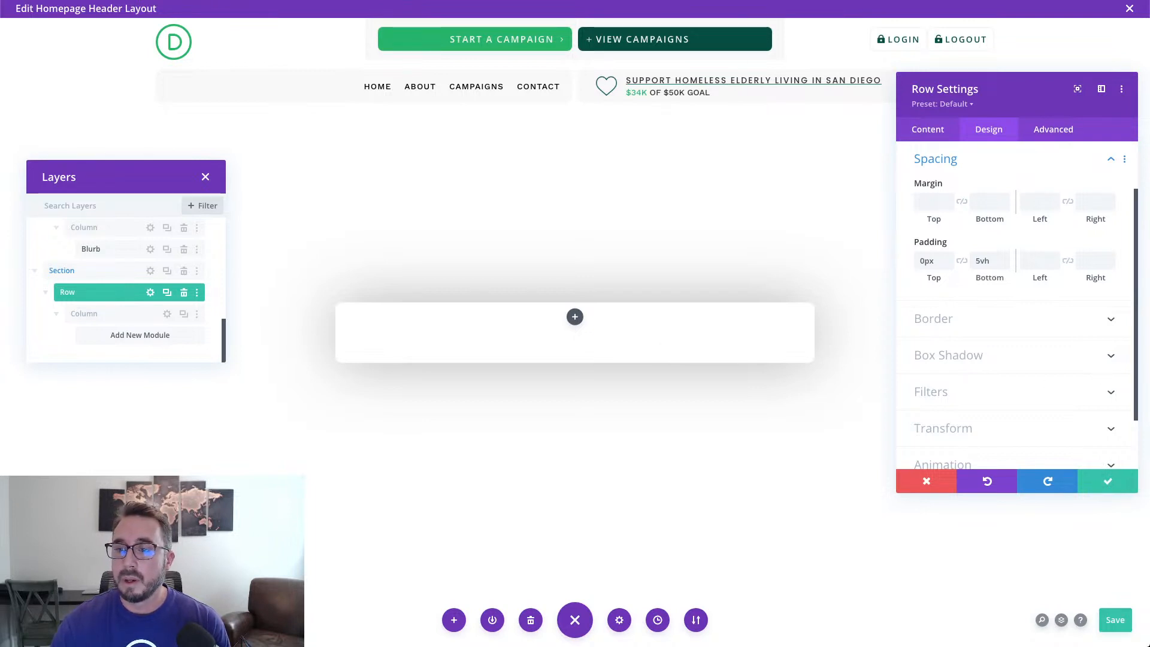
pyautogui.click(1107, 483)
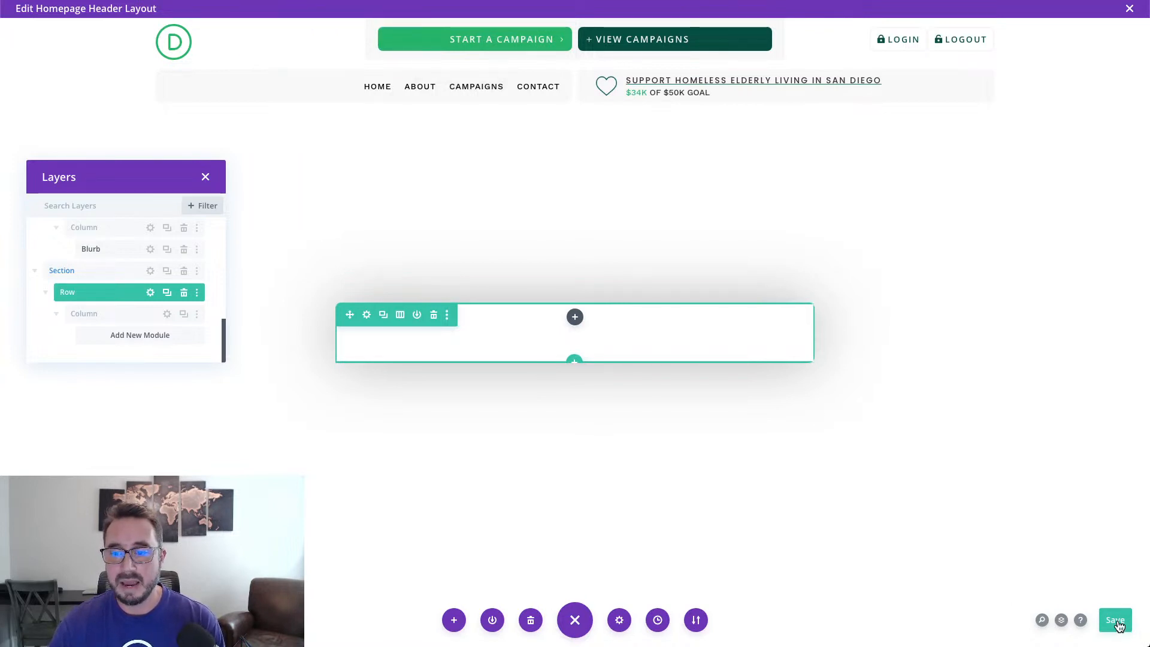
# Add a Blurb module to the popup row's column and clear its default title and body text.
pyautogui.click(575, 324)
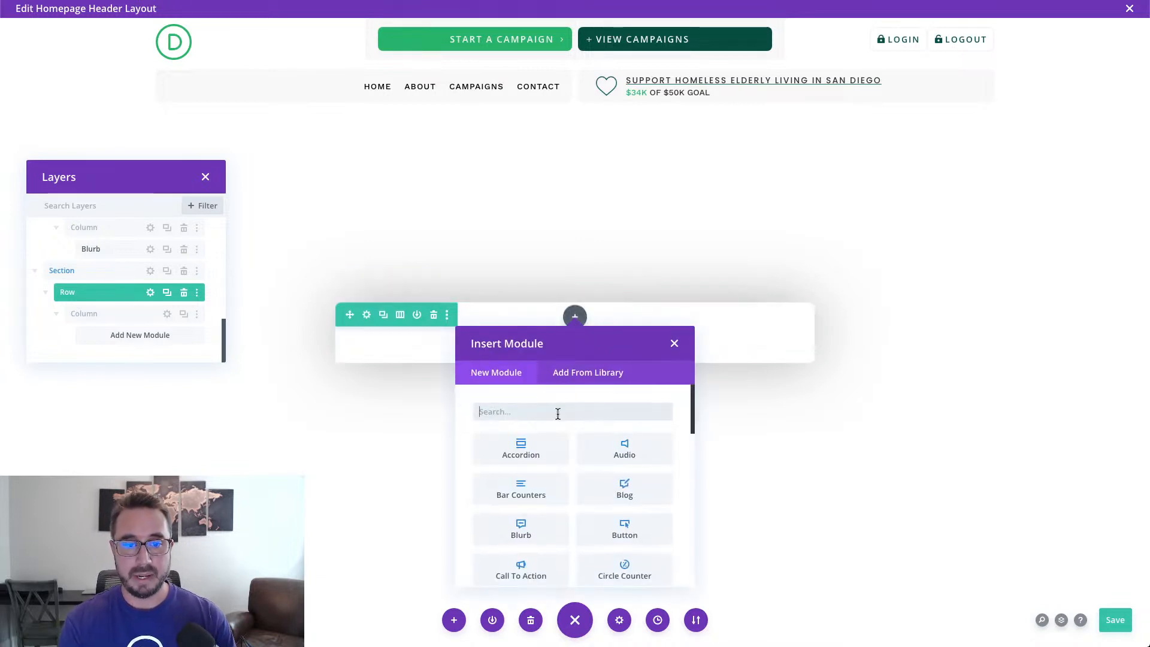
pyautogui.write('blurb')
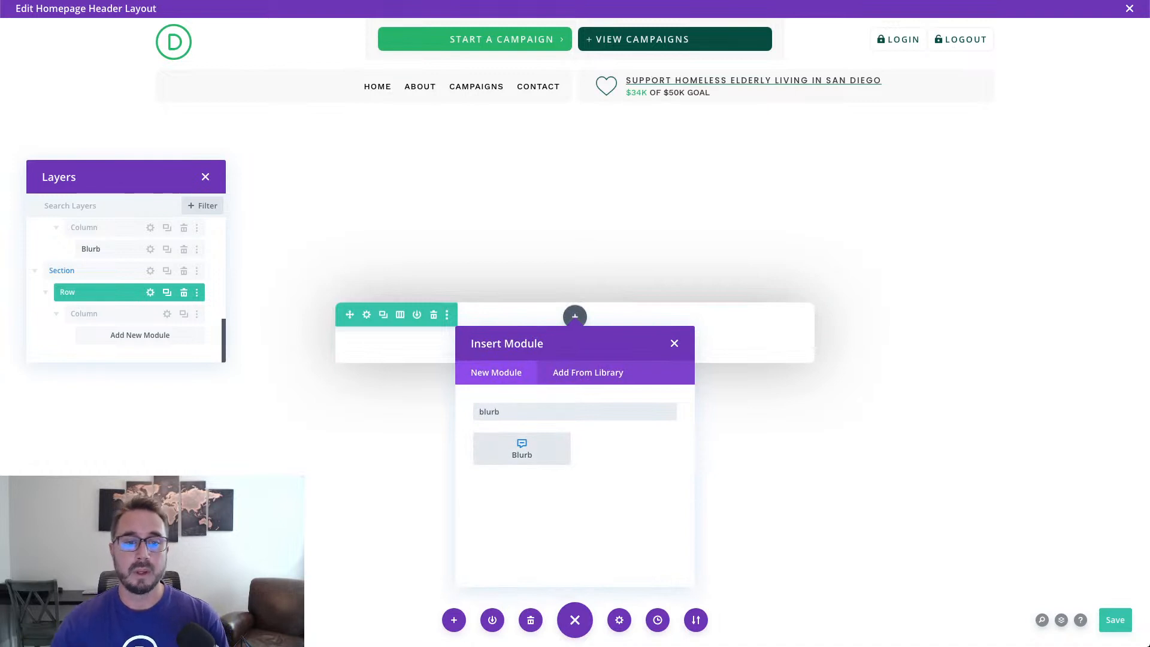
pyautogui.click(557, 458)
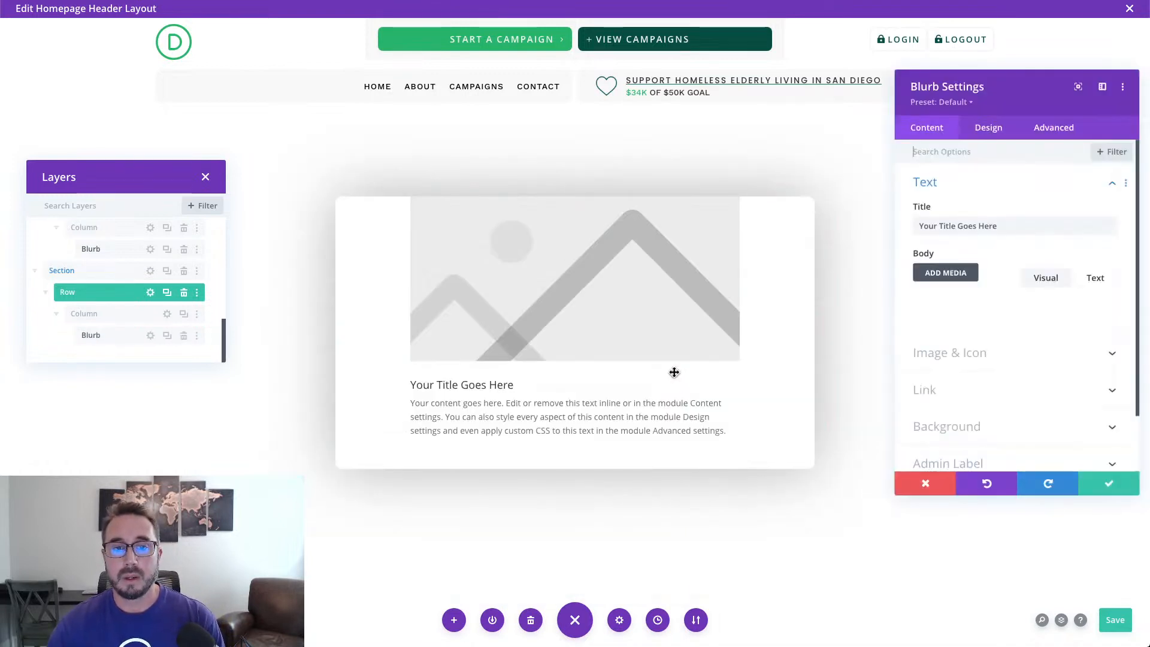
pyautogui.tripleClick(1009, 227)
pyautogui.press('BackSpace')
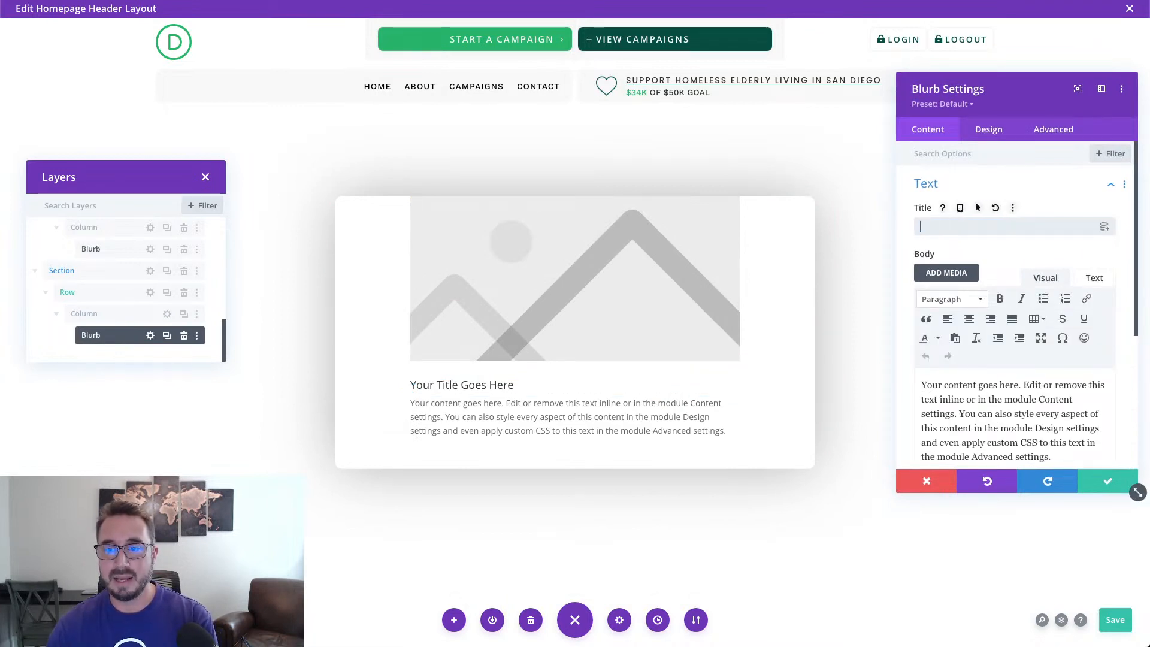
pyautogui.tripleClick(1041, 449)
pyautogui.press('BackSpace')
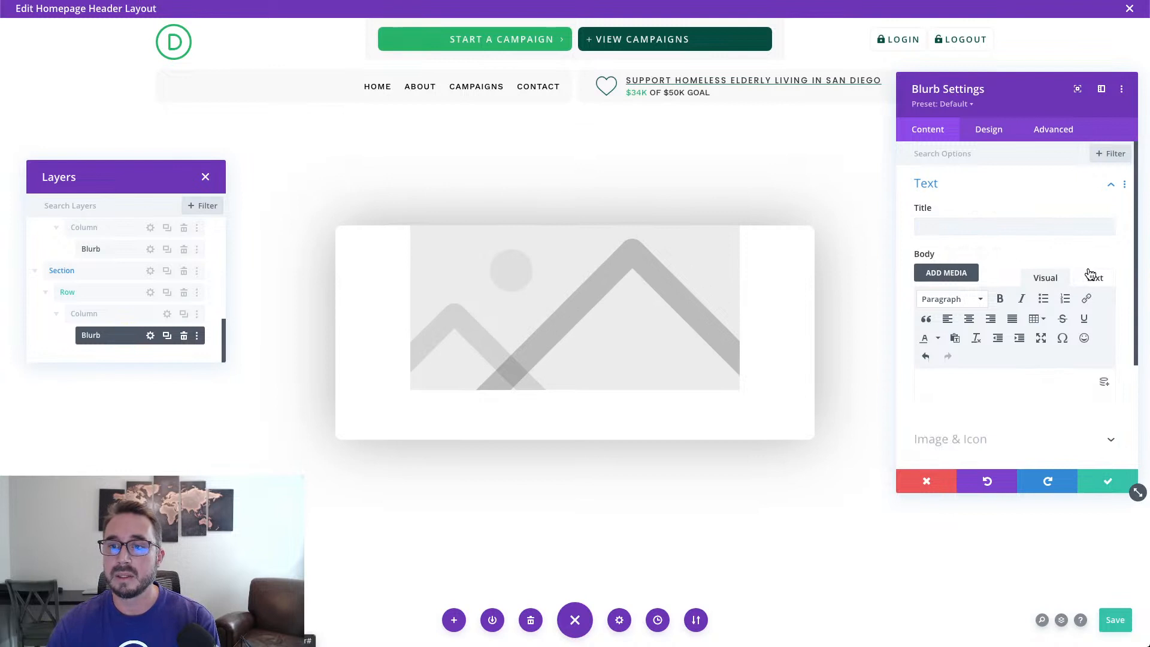
# Make the blurb use an icon instead of an image and choose the plain X icon.
pyautogui.scroll(-3, 1075, 329)
pyautogui.click(1019, 382)
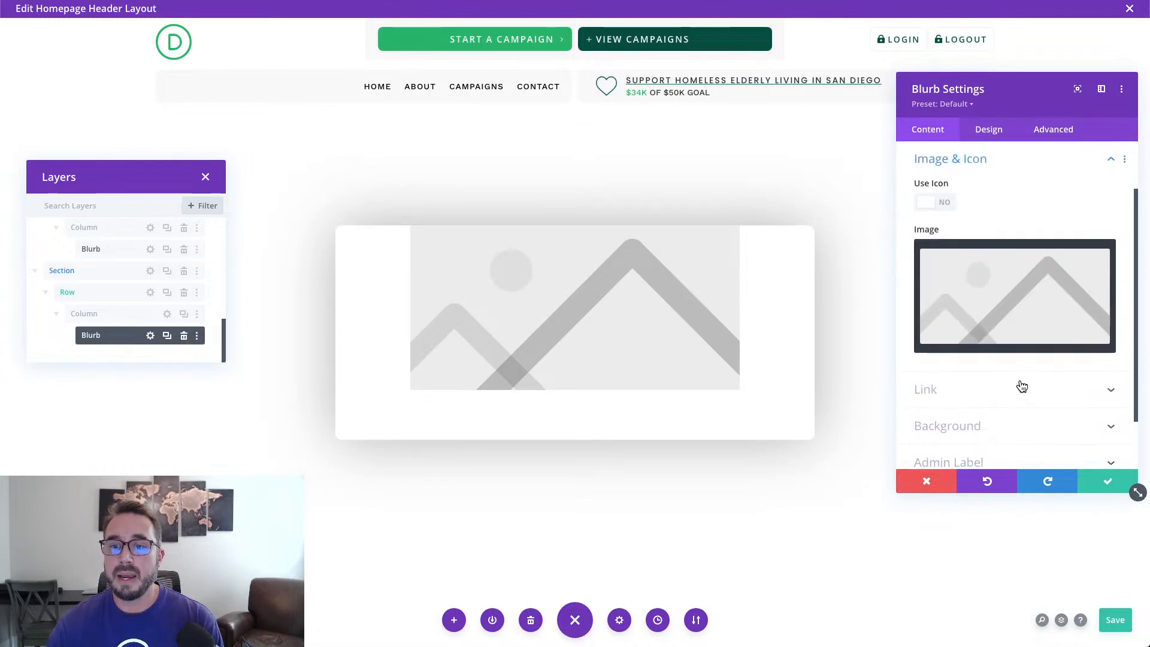
pyautogui.click(951, 205)
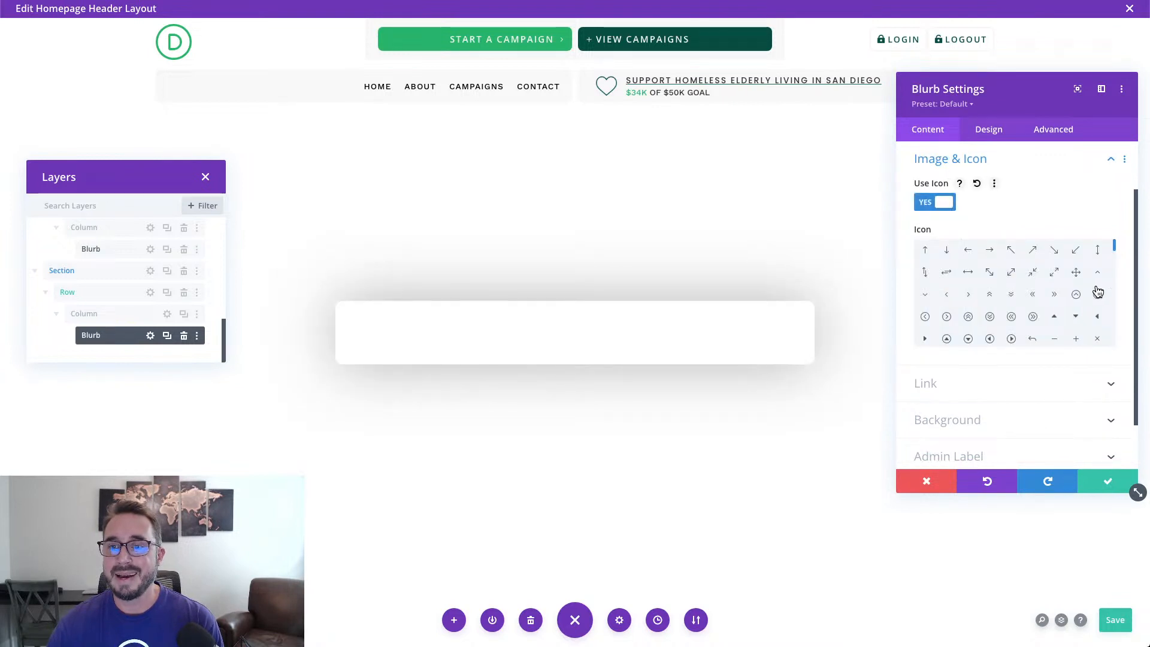
pyautogui.scroll(-1, 1115, 256)
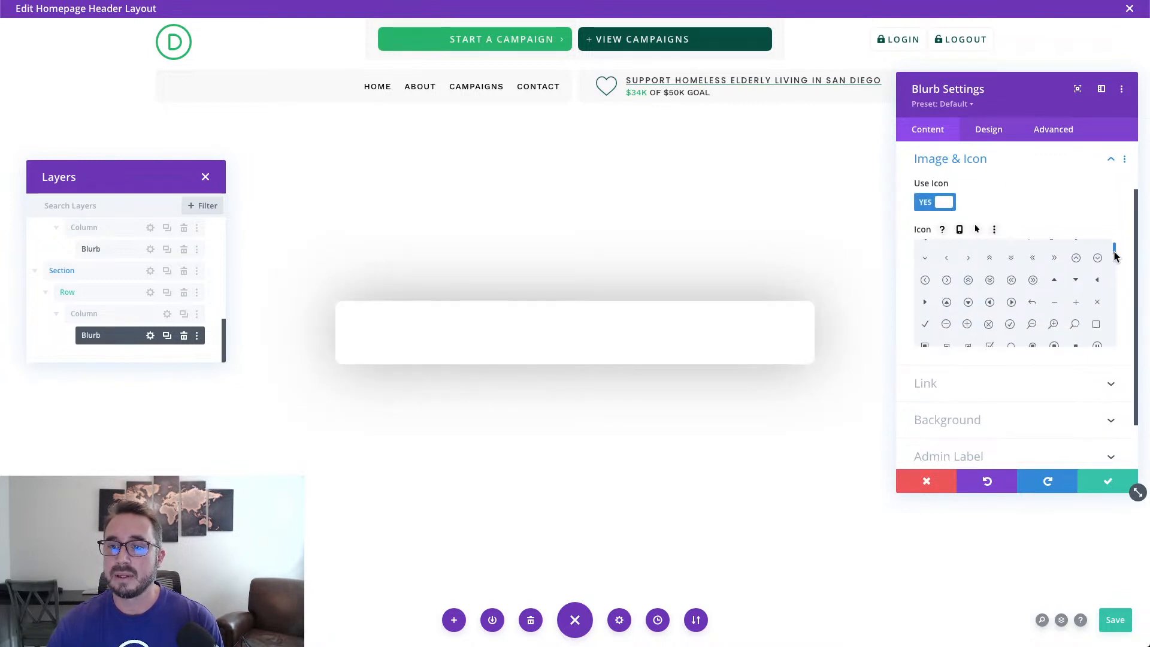
pyautogui.click(1099, 306)
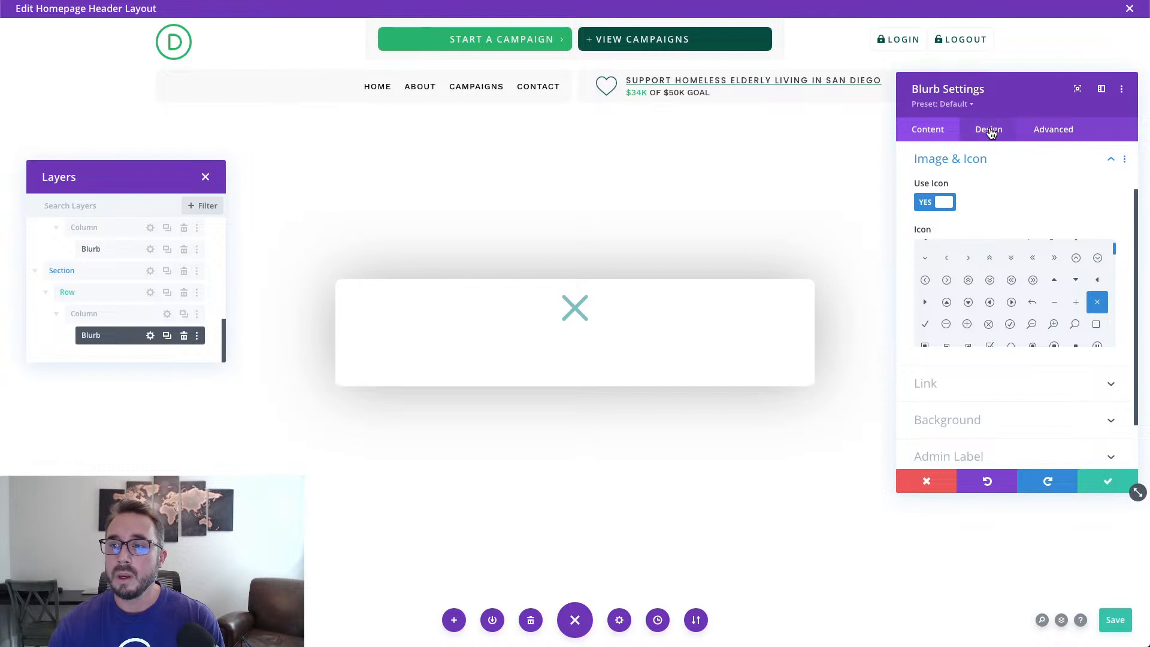
# Save the layout and set the blurb's icon color to #004e43.
pyautogui.click(989, 130)
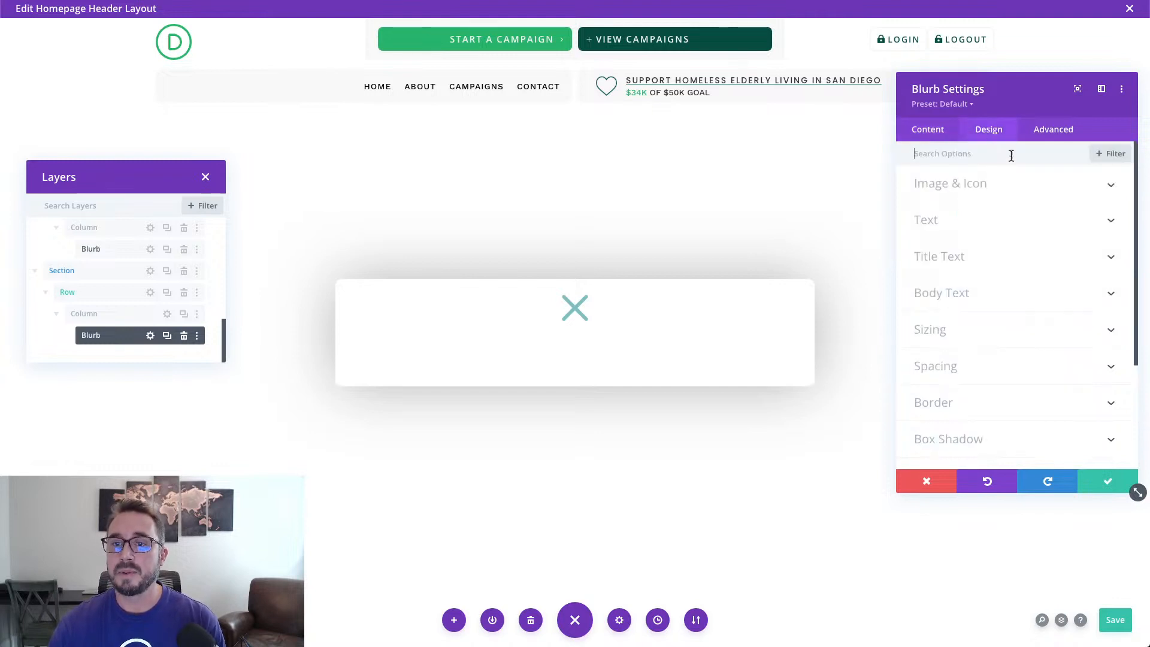
pyautogui.click(999, 193)
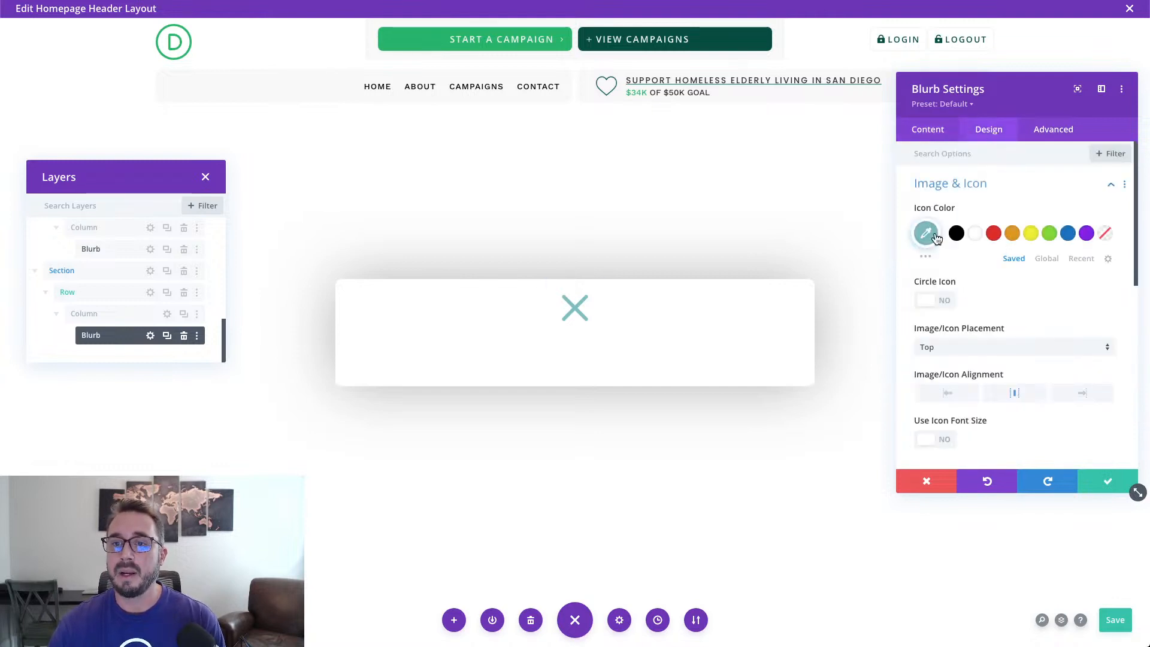
pyautogui.hotkey('ctrl', 's')
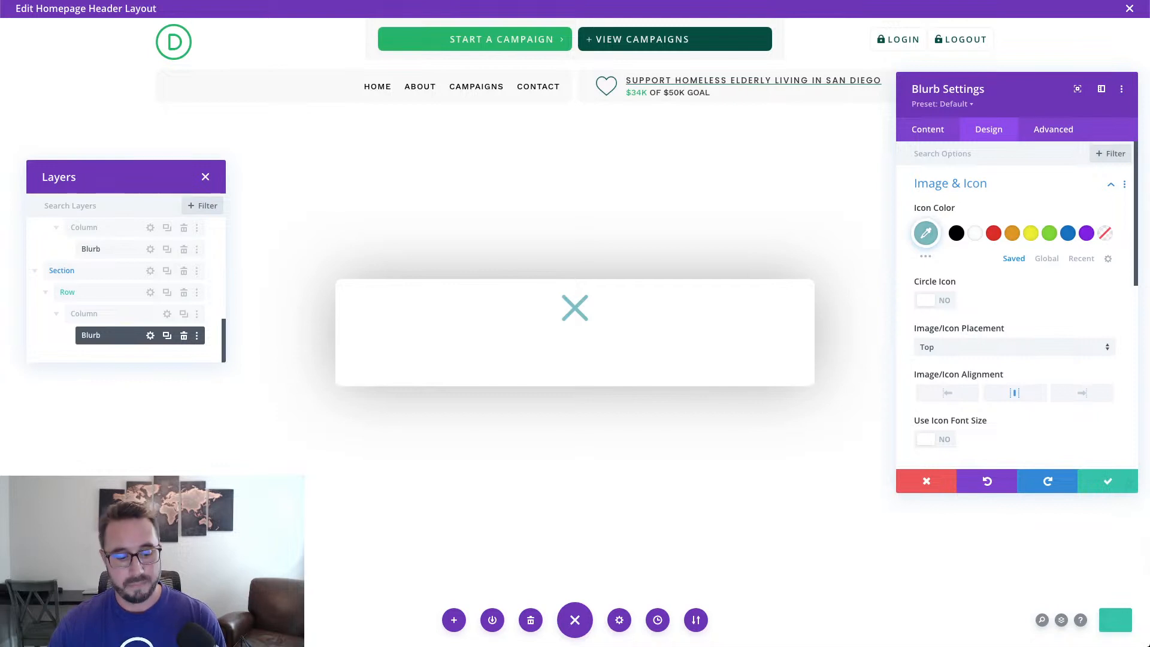
pyautogui.click(927, 236)
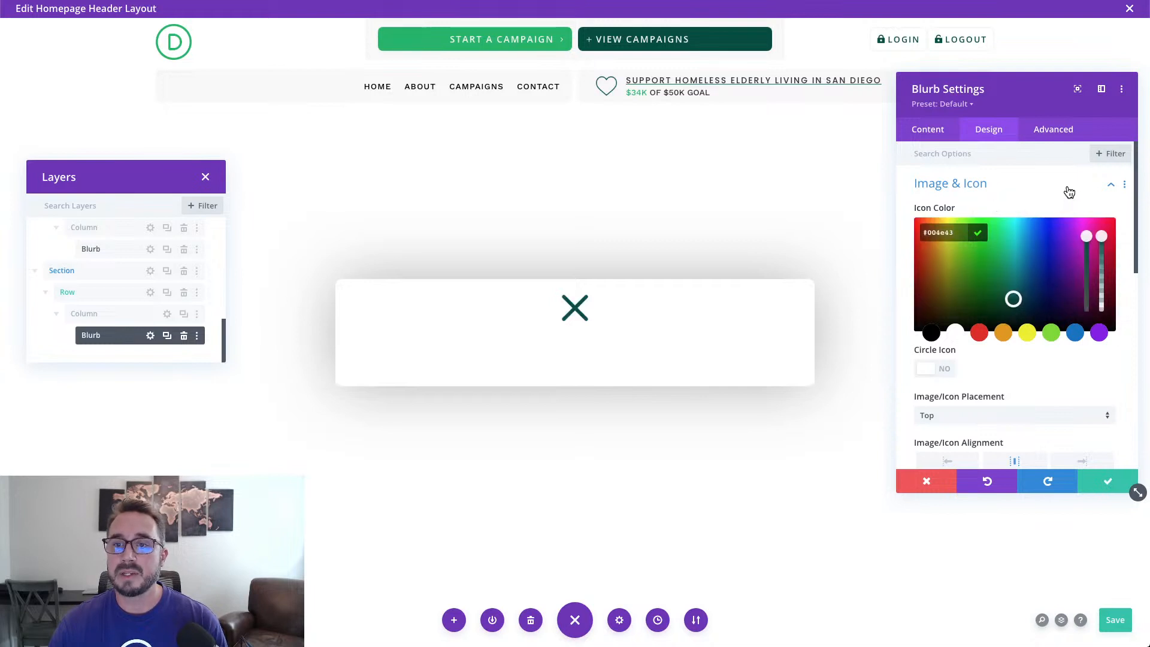
# Enable a custom icon font size for the blurb and set it to 50px.
pyautogui.scroll(-2, 1089, 362)
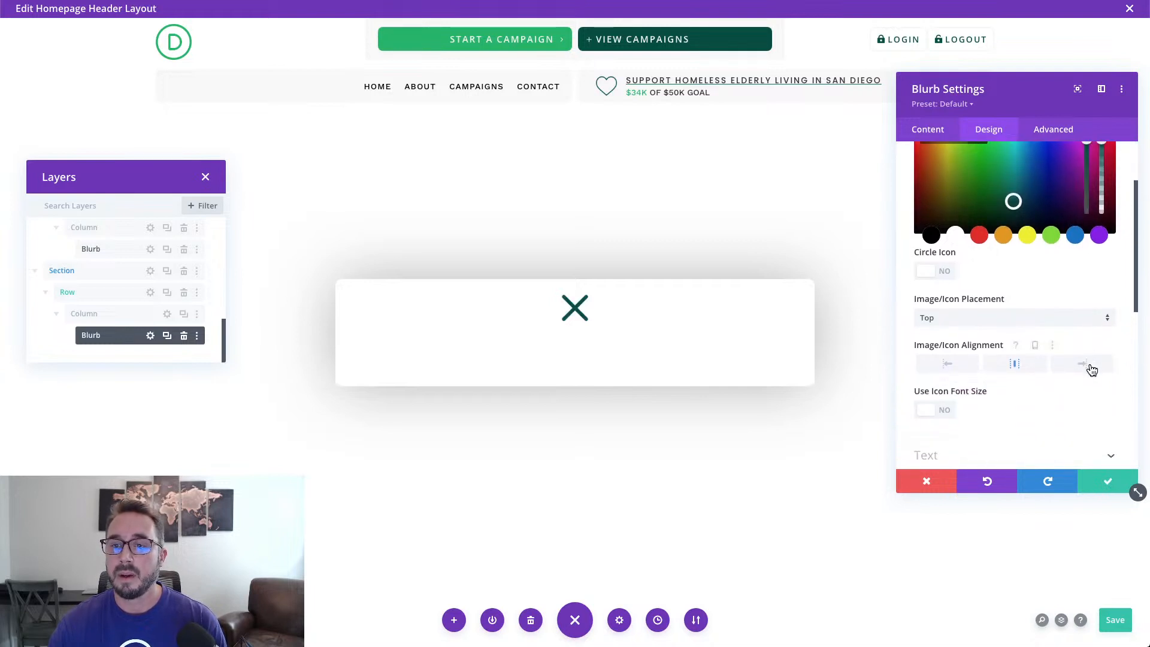
pyautogui.scroll(-1, 964, 374)
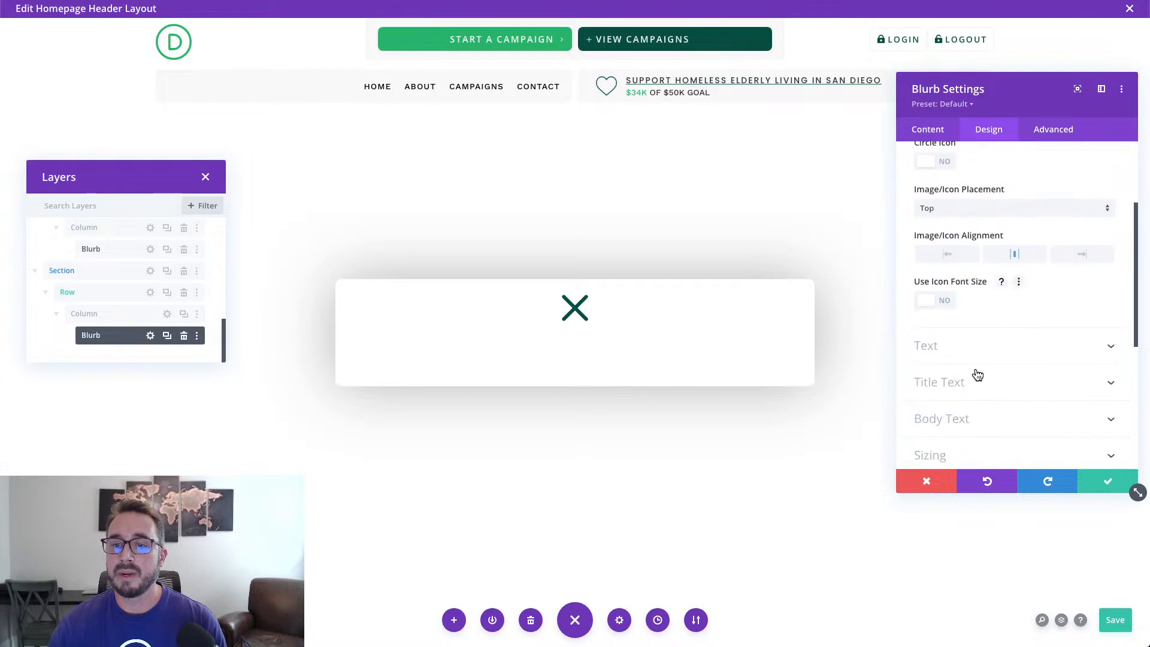
pyautogui.click(945, 301)
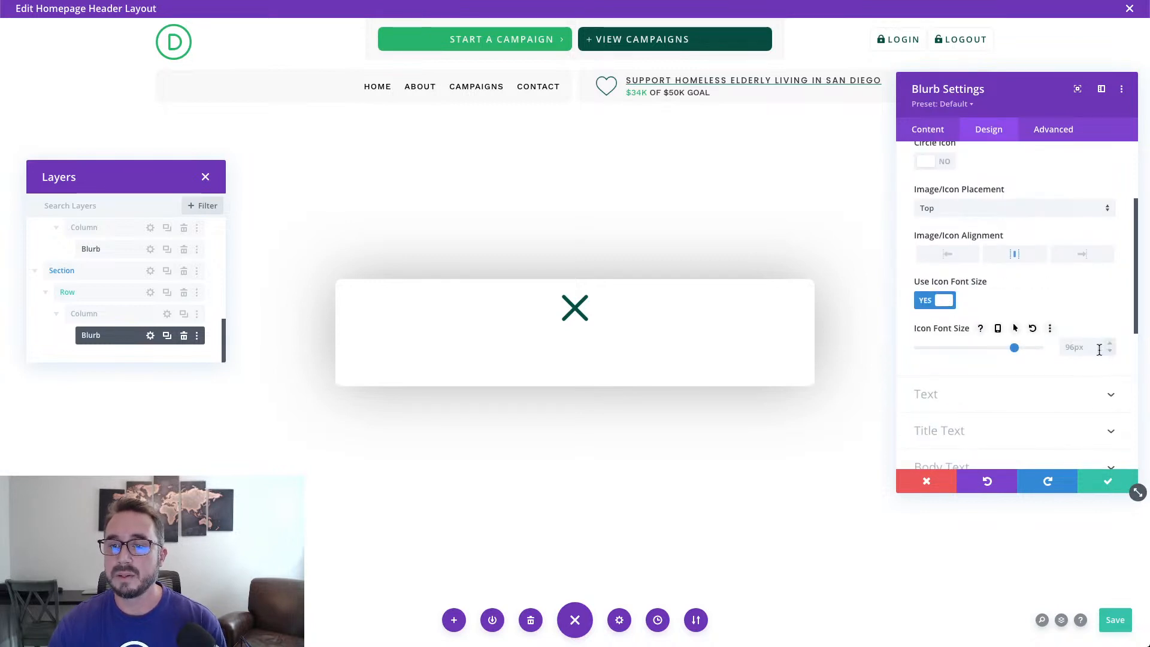
pyautogui.write('50')
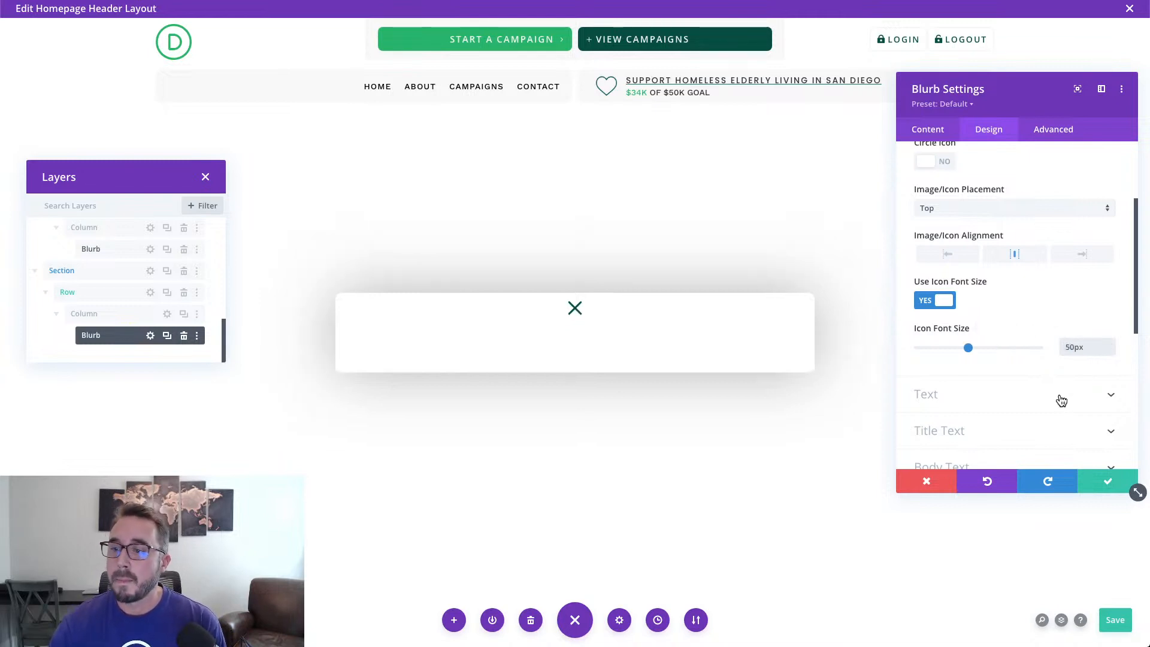
# Set the blurb's width and height to 50px each and align the module to the right.
pyautogui.scroll(-4, 1062, 401)
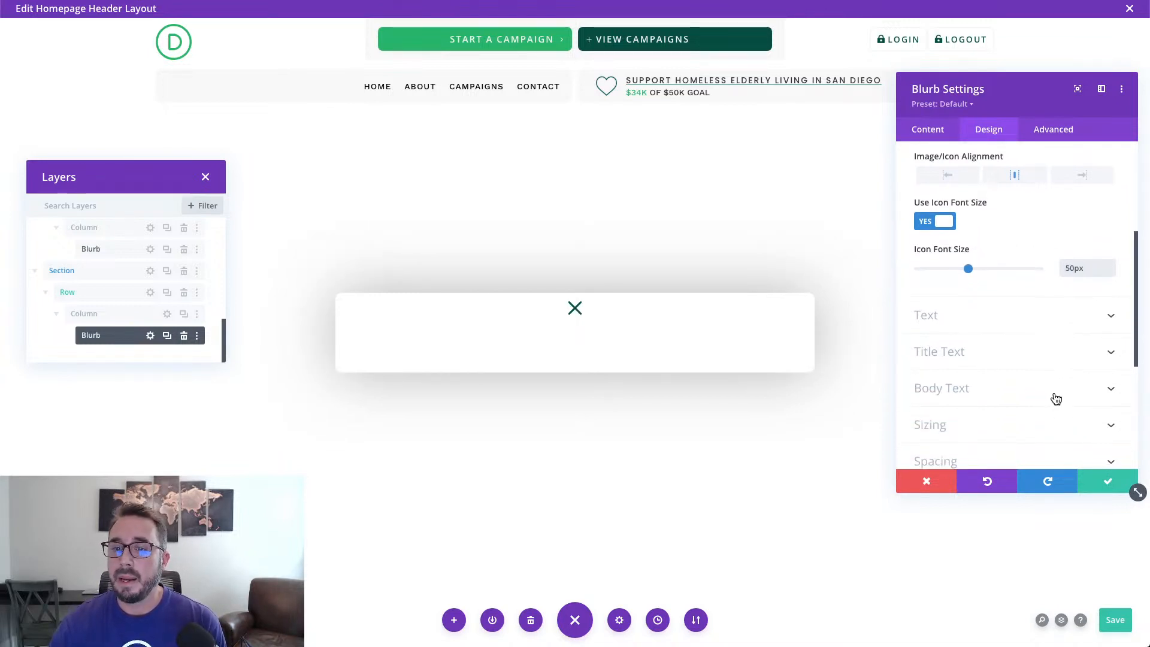
pyautogui.click(1022, 386)
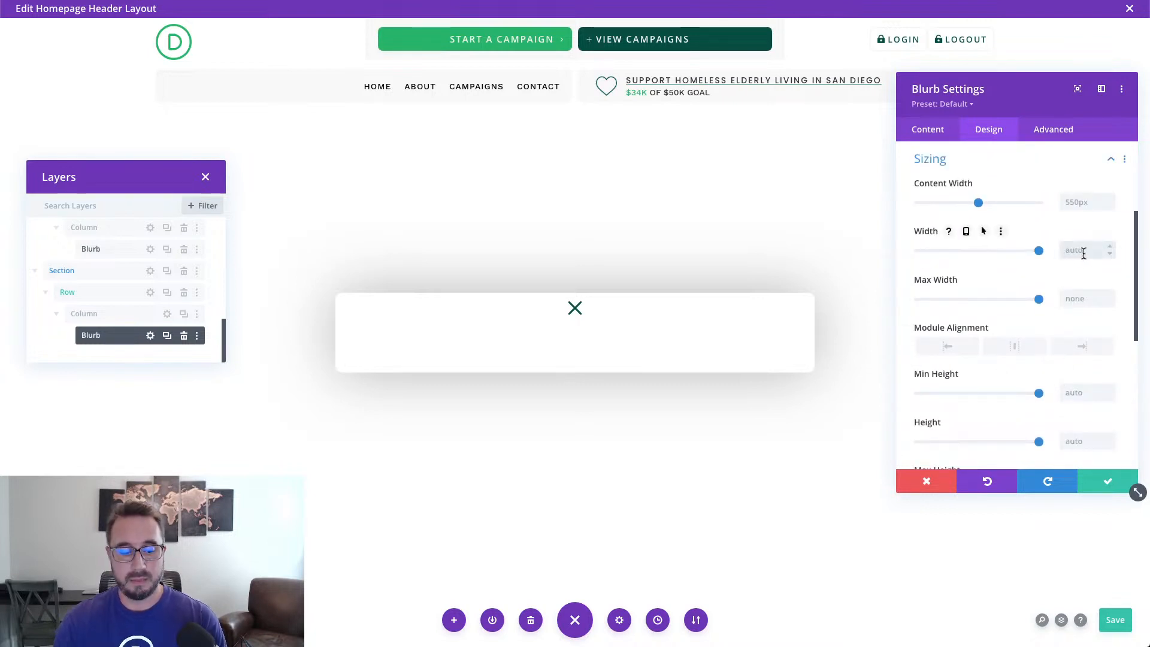
pyautogui.click(1083, 253)
pyautogui.write('50')
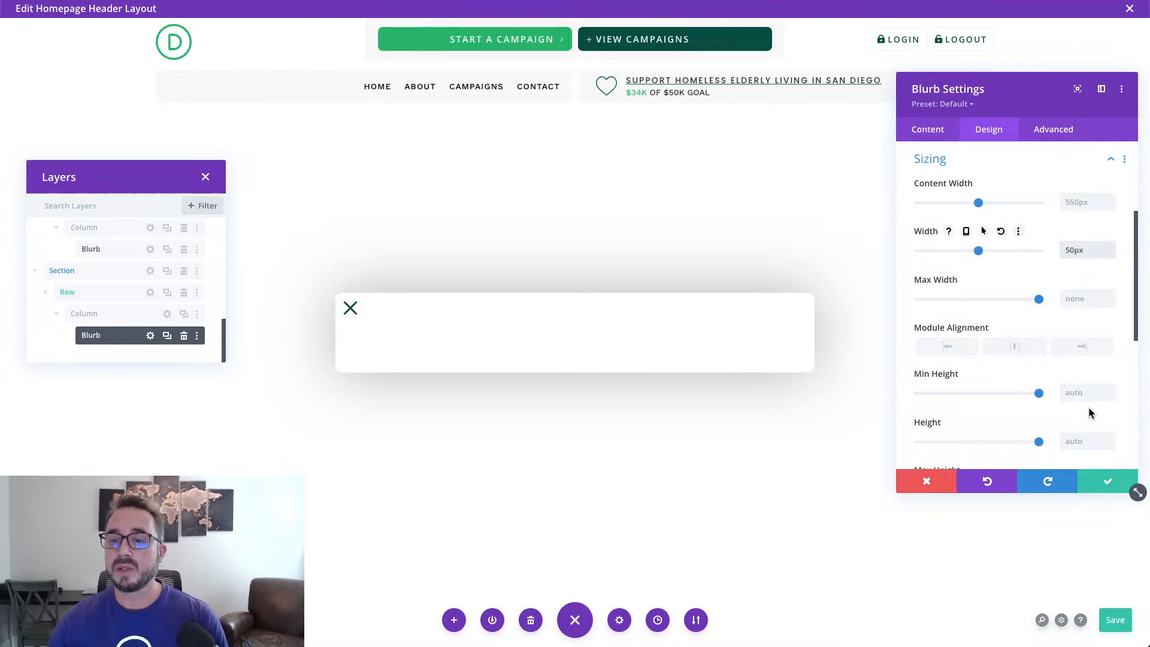
pyautogui.click(1075, 440)
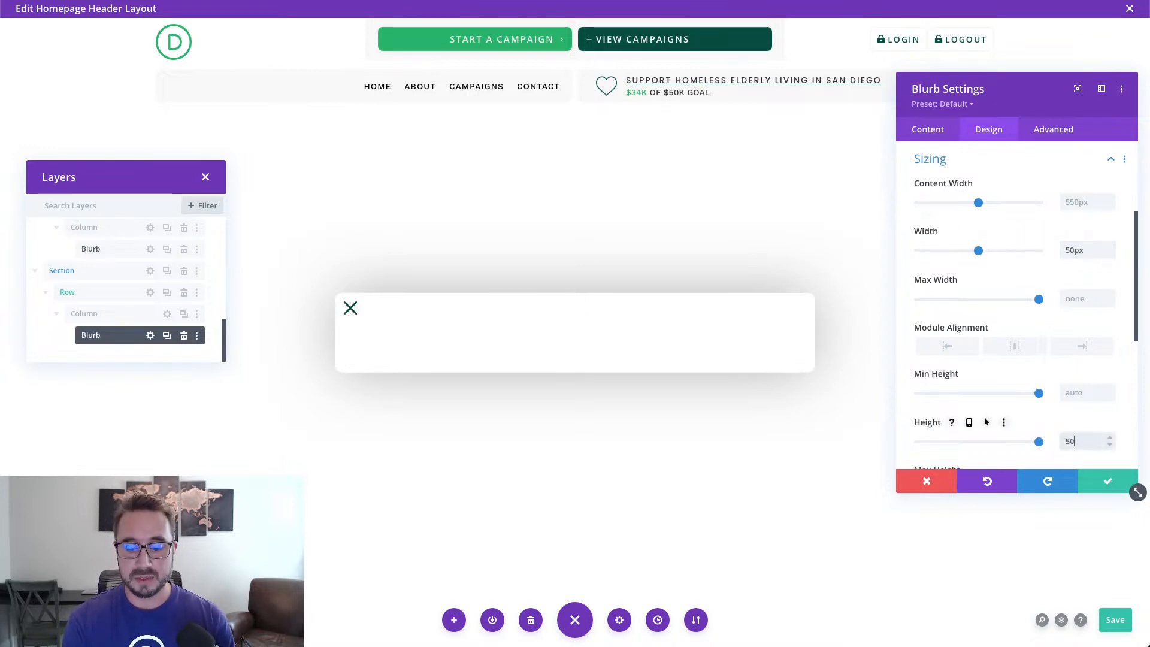
pyautogui.write('50px')
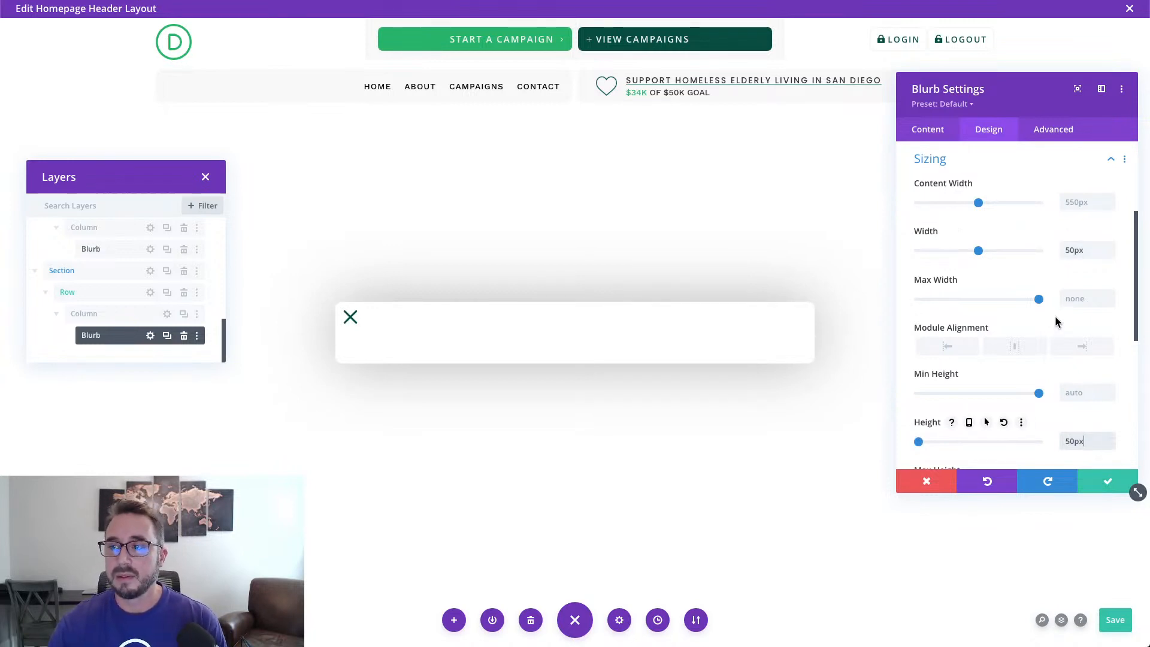
pyautogui.click(1061, 347)
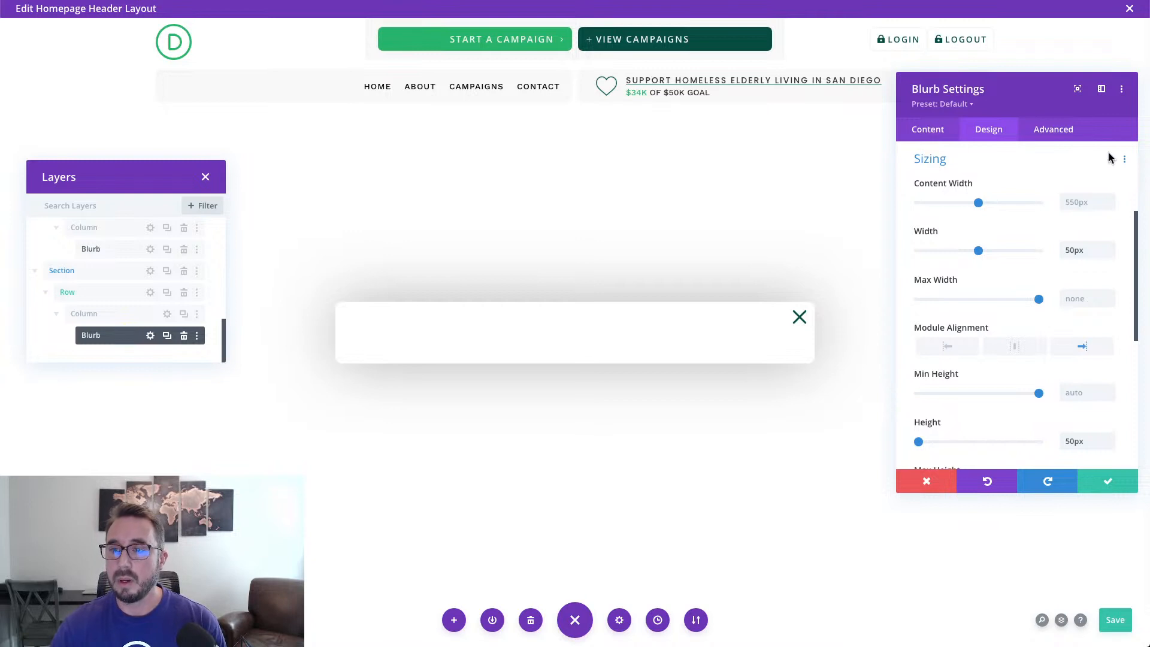
# Assign the CSS class et-toggle-popup to the blurb and accept the blurb settings.
pyautogui.click(1053, 129)
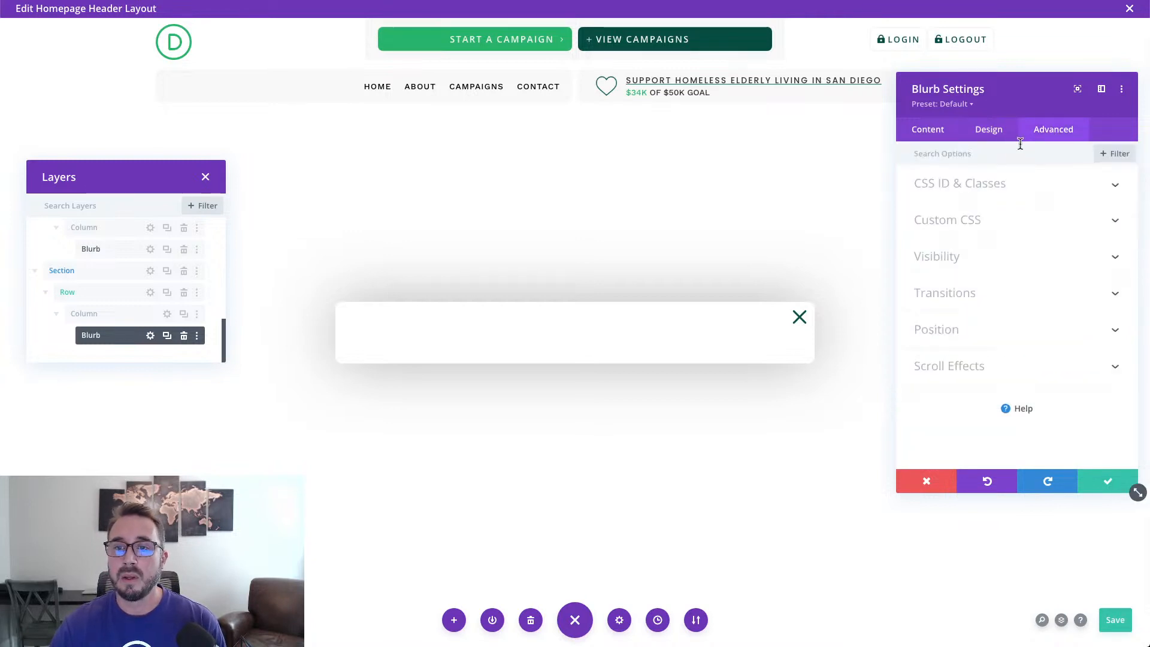
pyautogui.click(1011, 187)
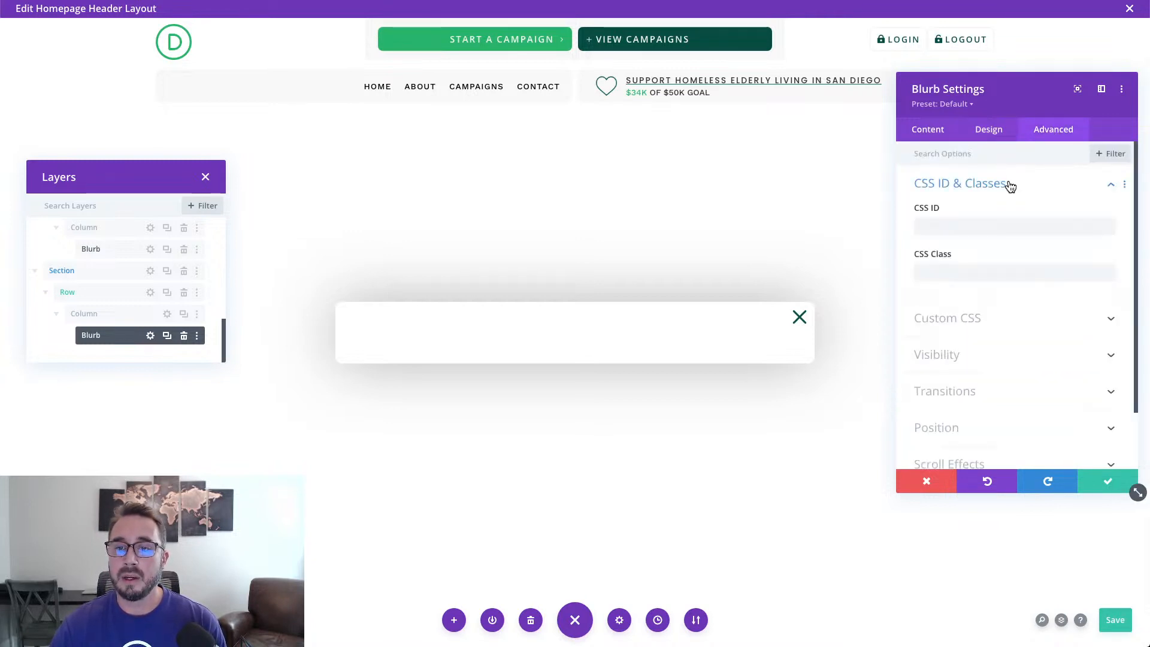
pyautogui.click(974, 275)
pyautogui.write('et-toggle-popup')
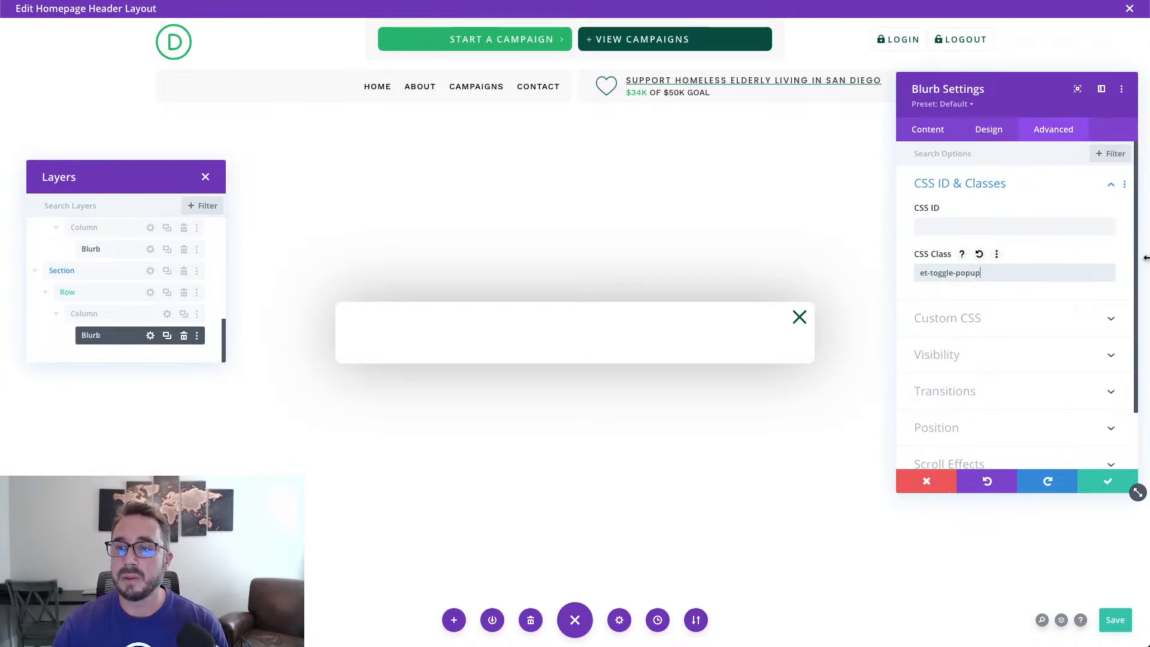
pyautogui.click(1125, 250)
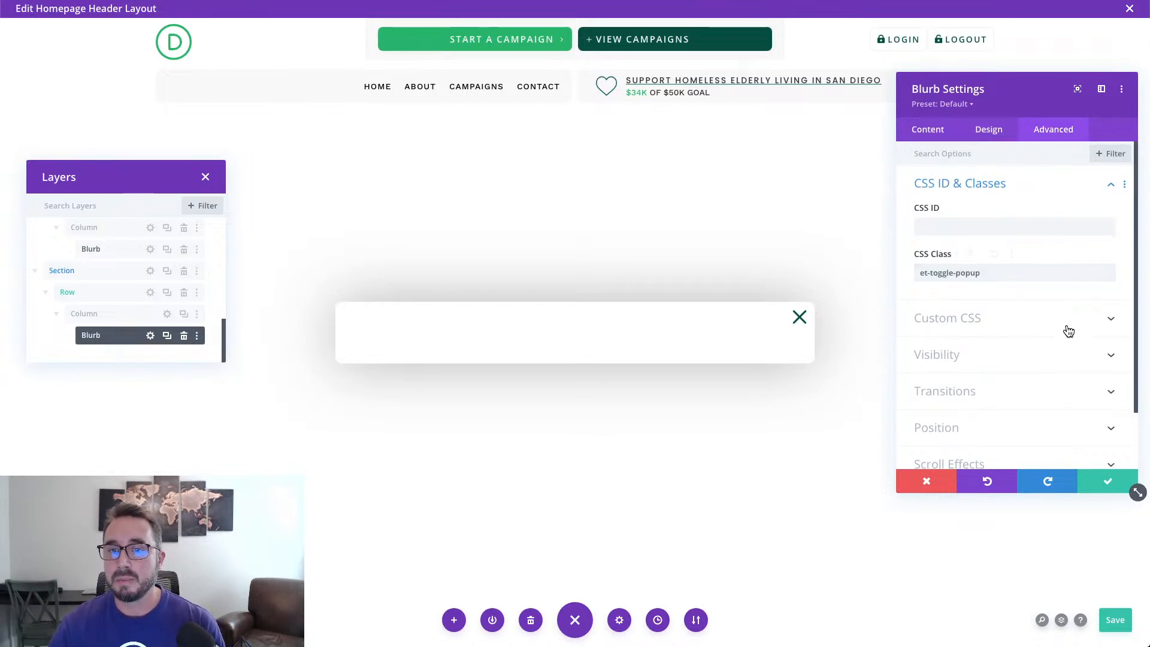
pyautogui.click(1107, 481)
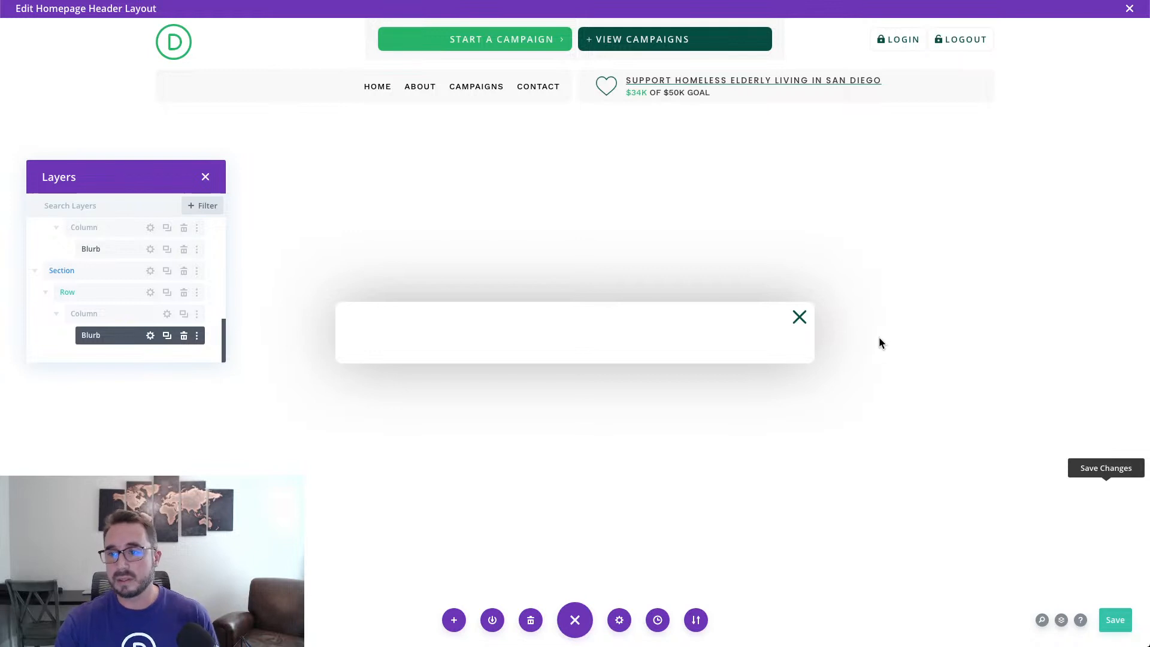
pyautogui.moveTo(593, 324)
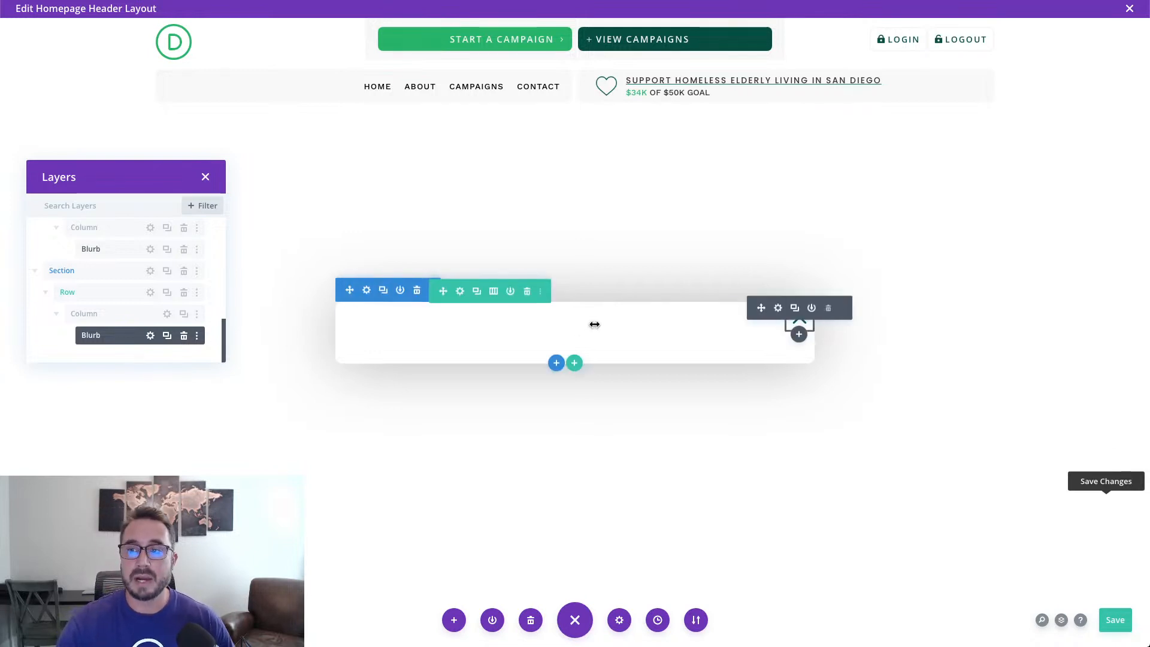
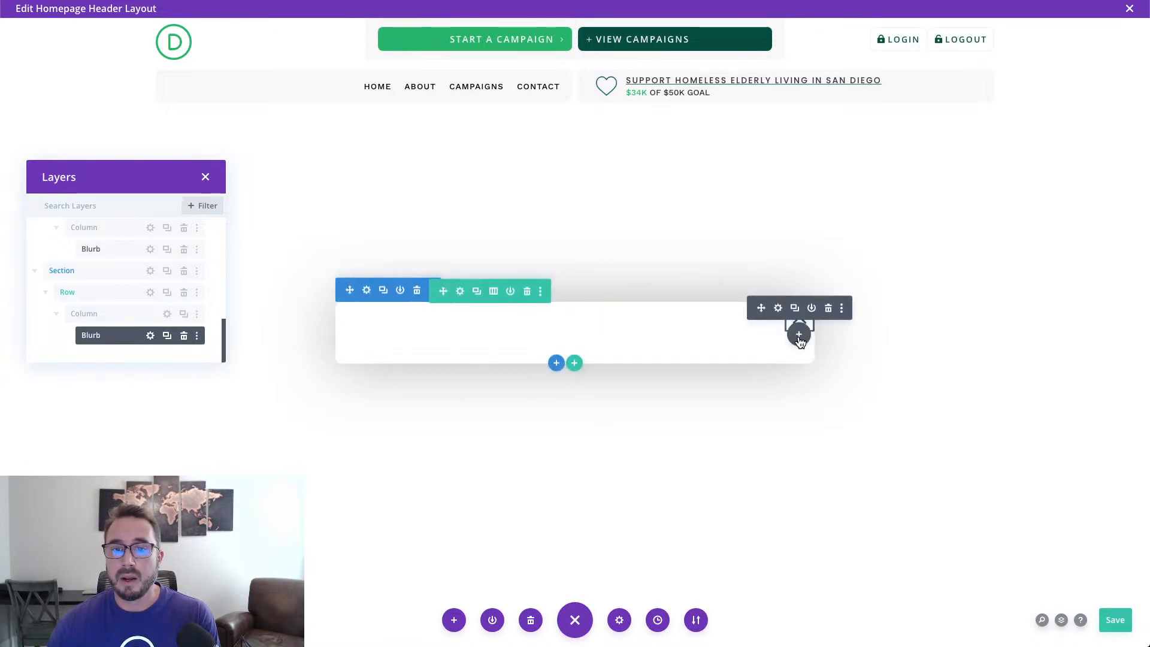
# Insert a Login module directly below the close-icon blurb in the popup section.
pyautogui.click(799, 334)
pyautogui.write('login')
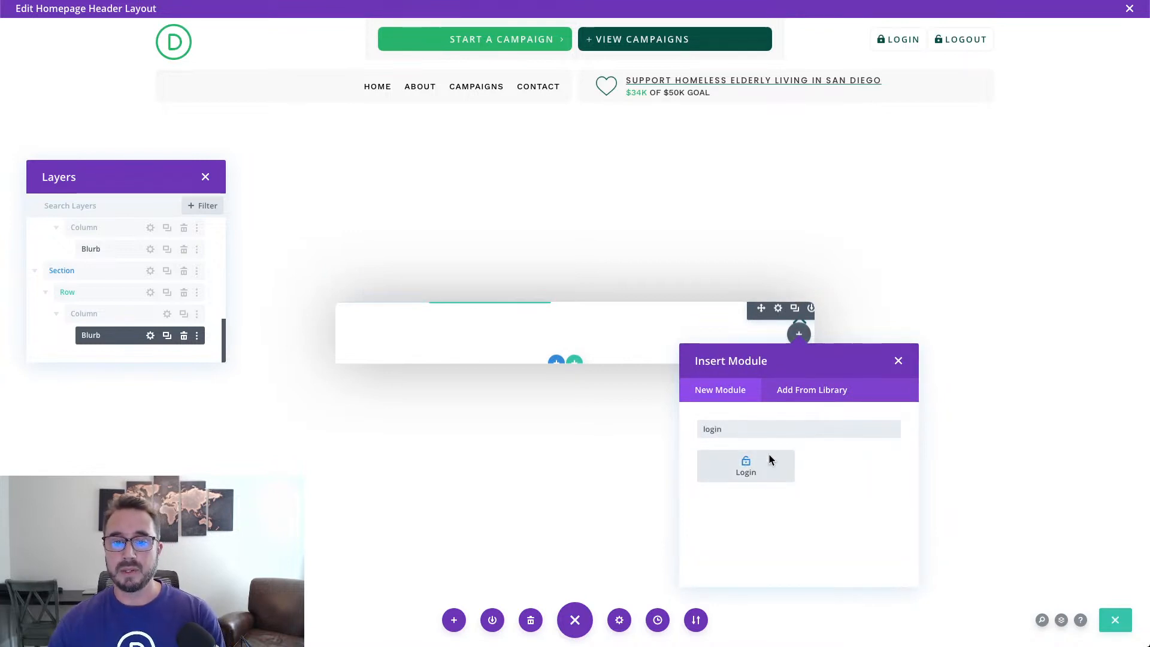
pyautogui.click(746, 466)
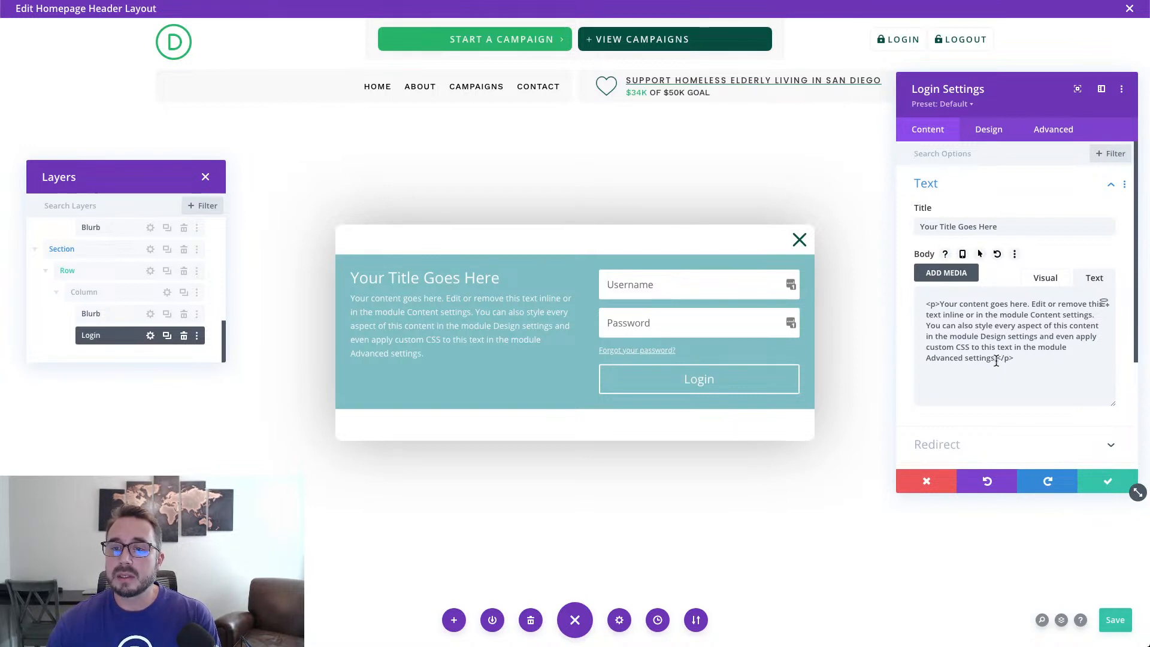
# Shorten the Login module's body text by deleting everything after "text inline or in the module Content settings.".
pyautogui.moveTo(996, 360); pyautogui.dragTo(926, 327)
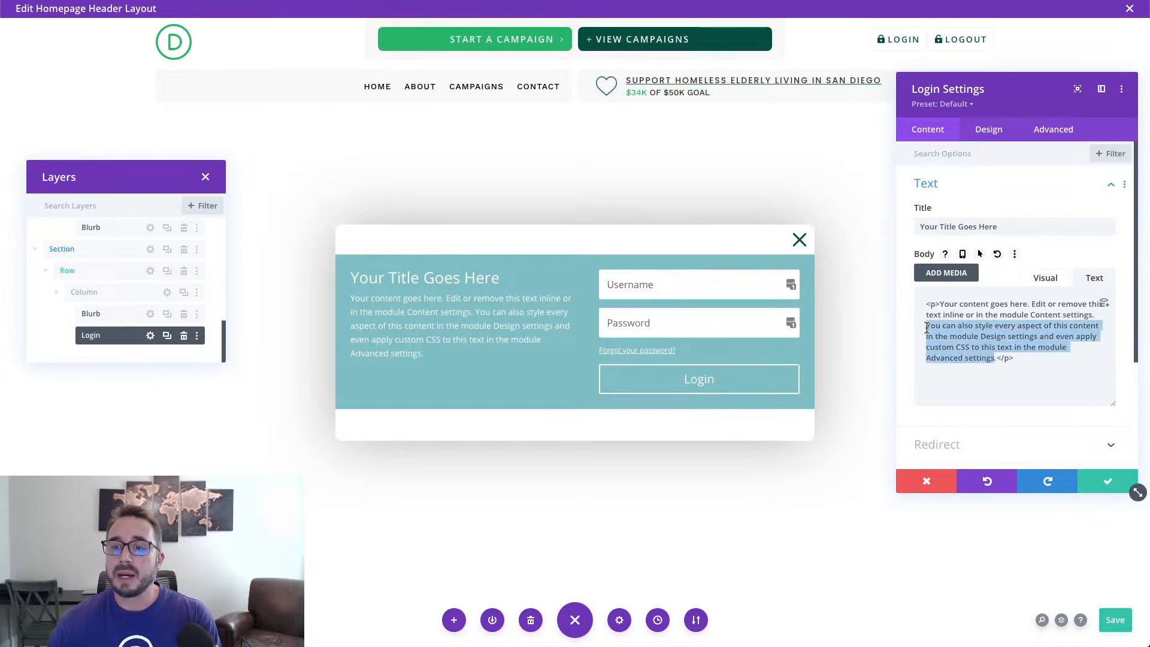
pyautogui.press('BackSpace')
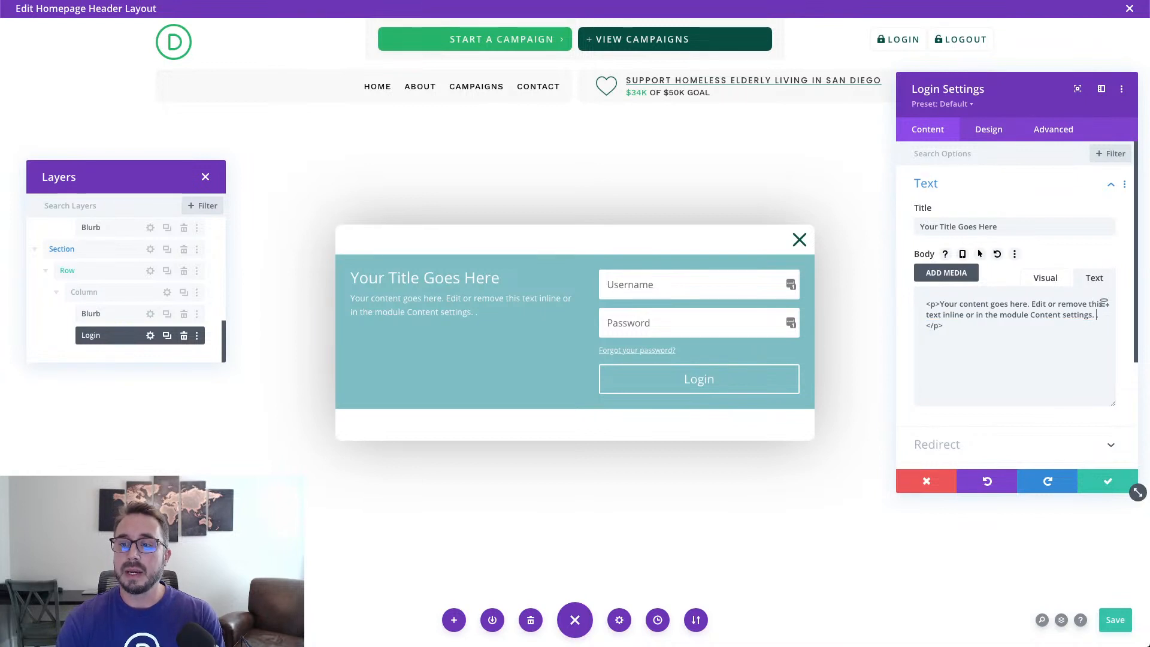
pyautogui.press('BackSpace')
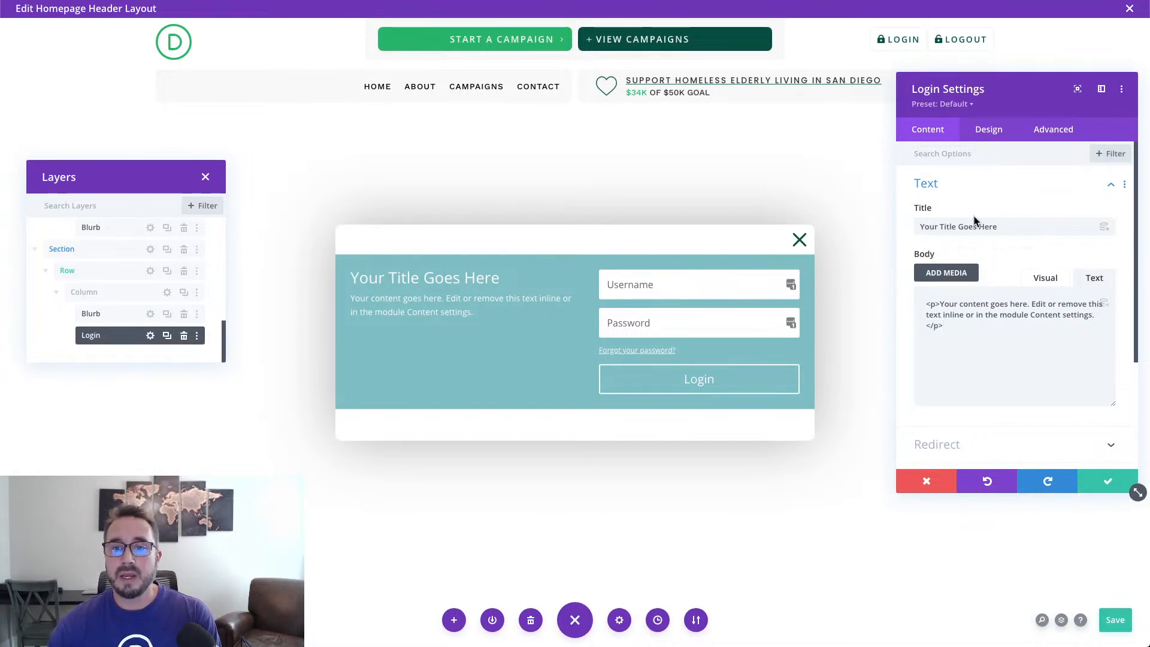
# Enable Redirect To The Current Page for the Login module.
pyautogui.scroll(-3, 976, 327)
pyautogui.scroll(-1, 976, 331)
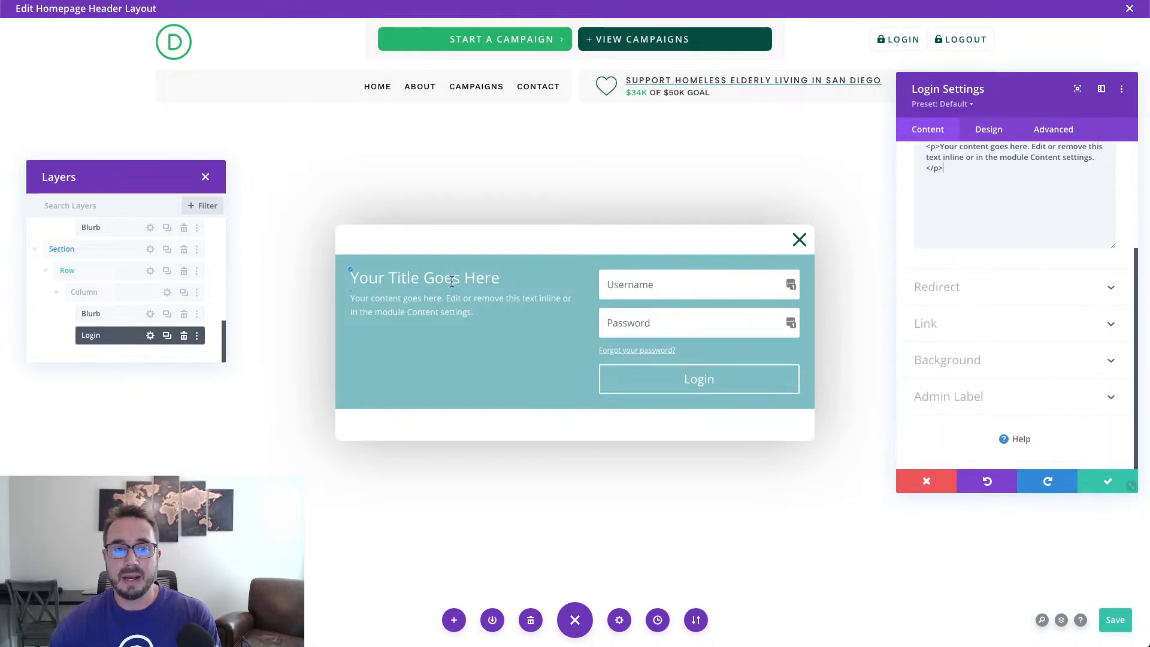
pyautogui.click(1027, 295)
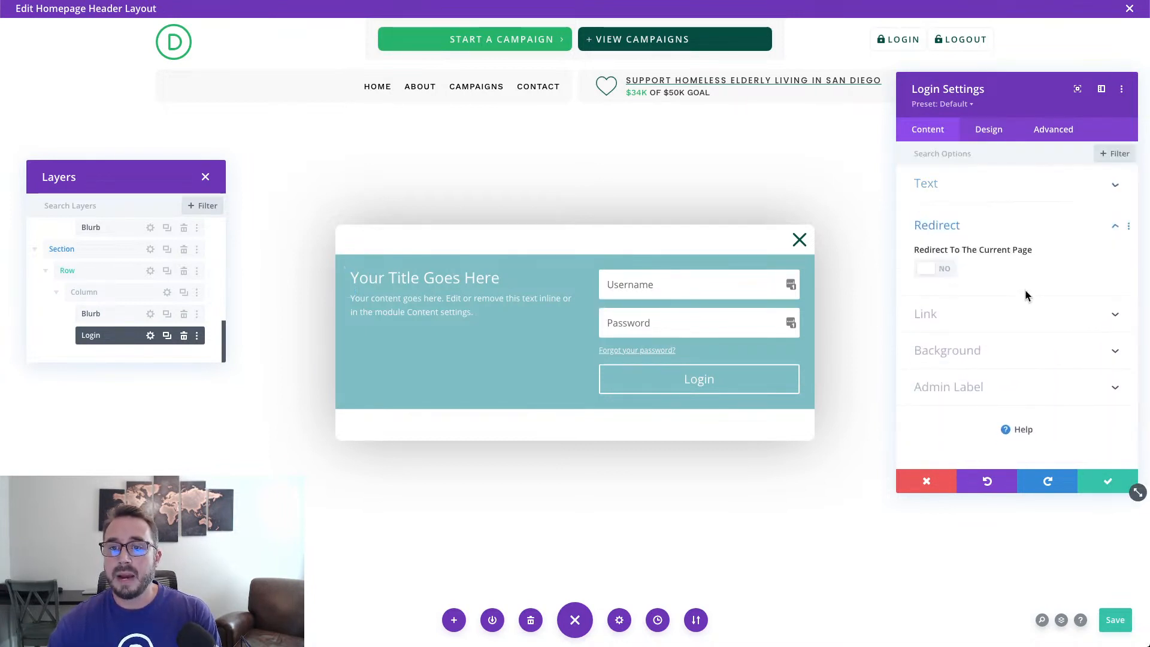
pyautogui.click(942, 273)
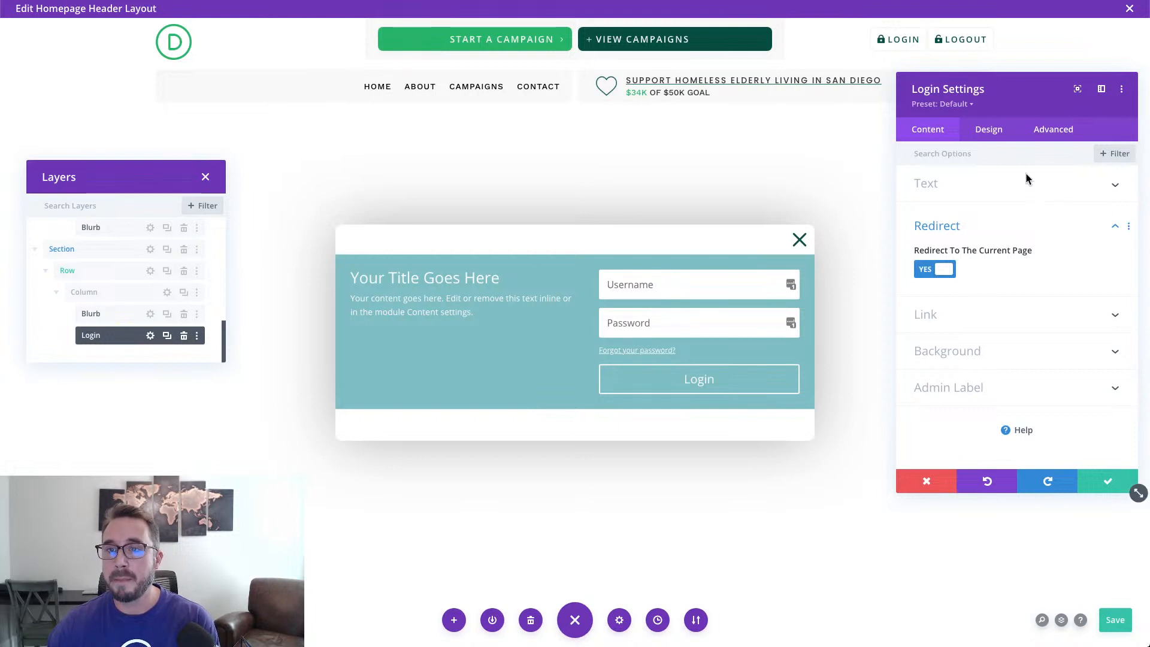
# Set the Login module's fields background color to rgba(0,78,67,0.05).
pyautogui.click(989, 132)
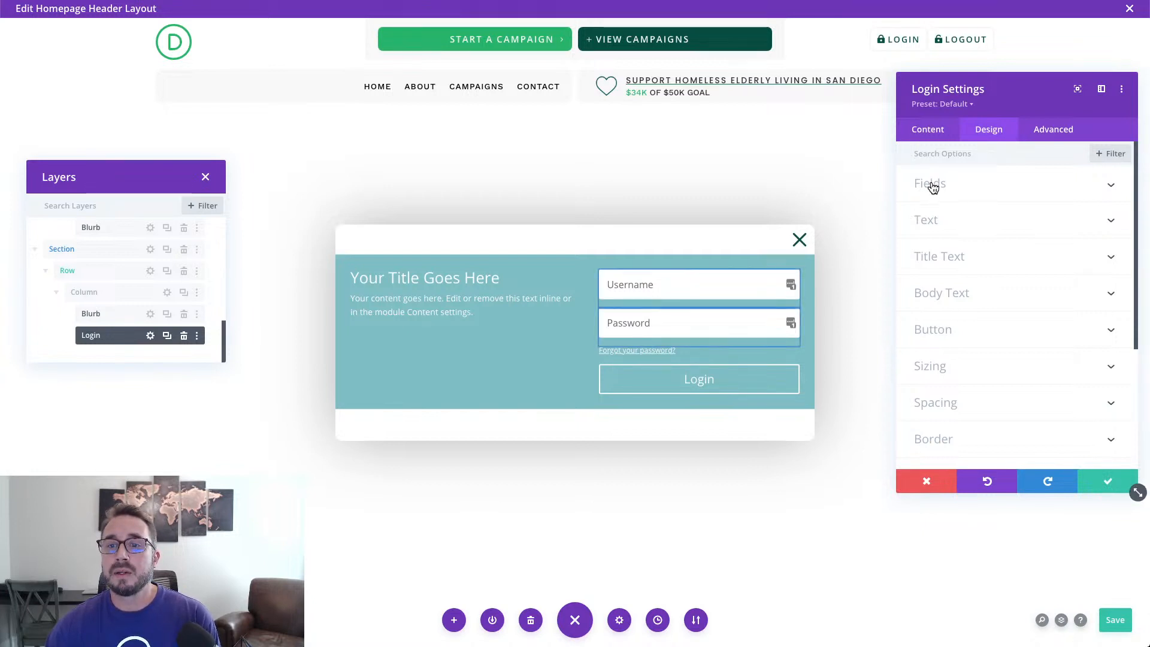
pyautogui.click(951, 196)
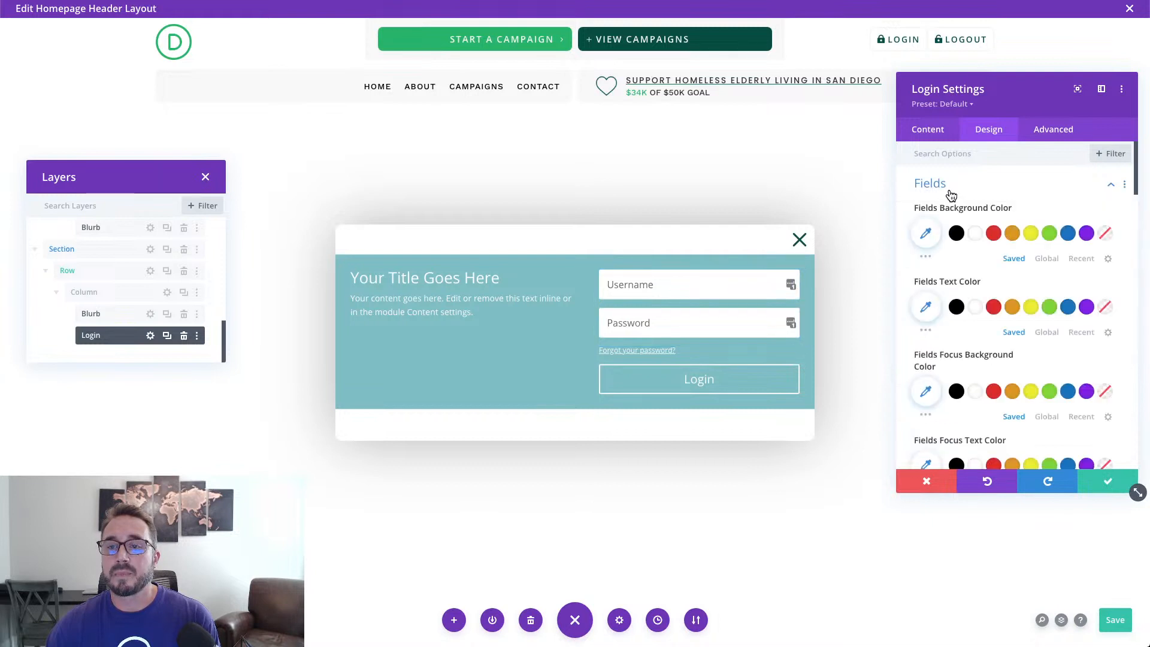
pyautogui.click(926, 234)
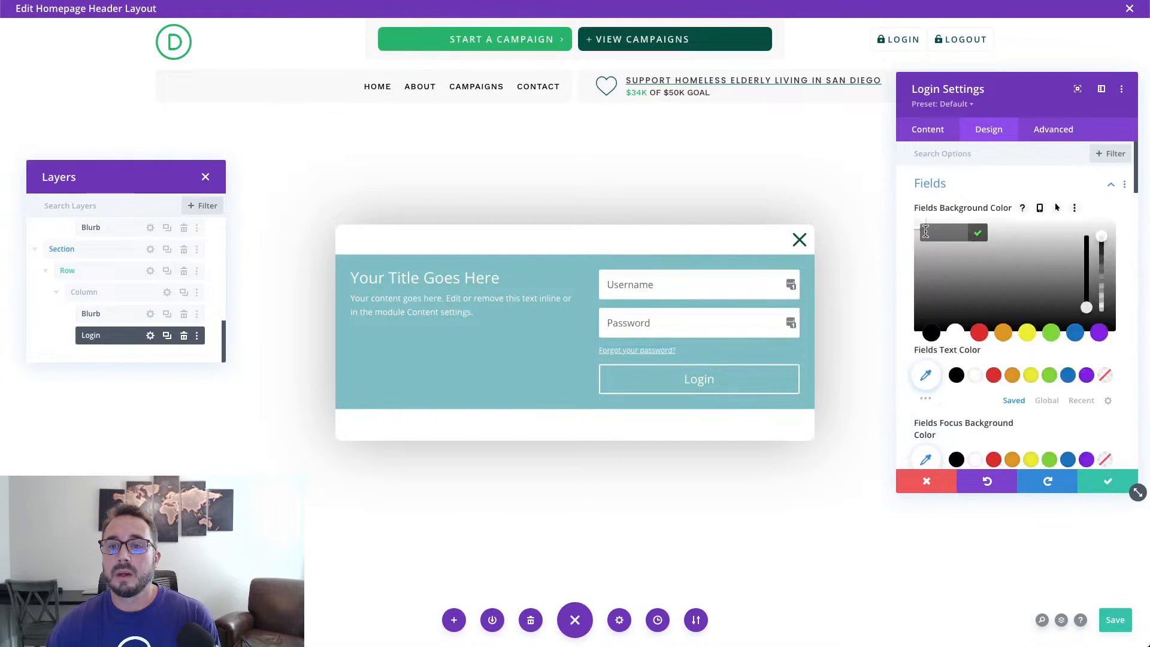
pyautogui.write('rgba(0,78,67,0.05)')
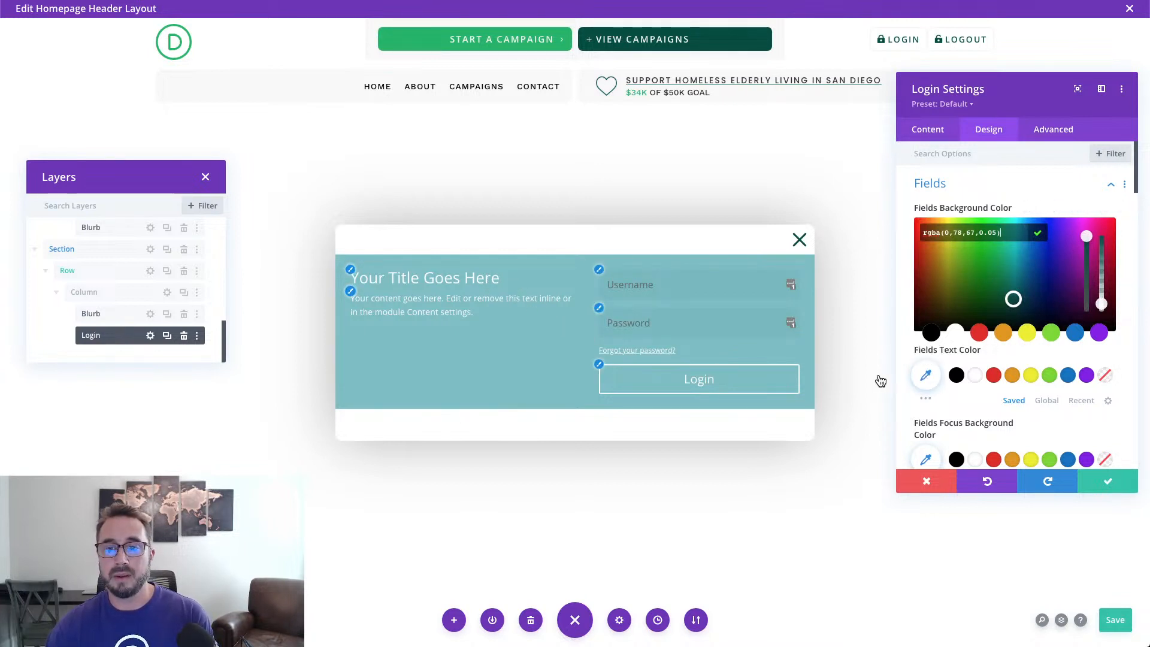
pyautogui.scroll(-3, 946, 371)
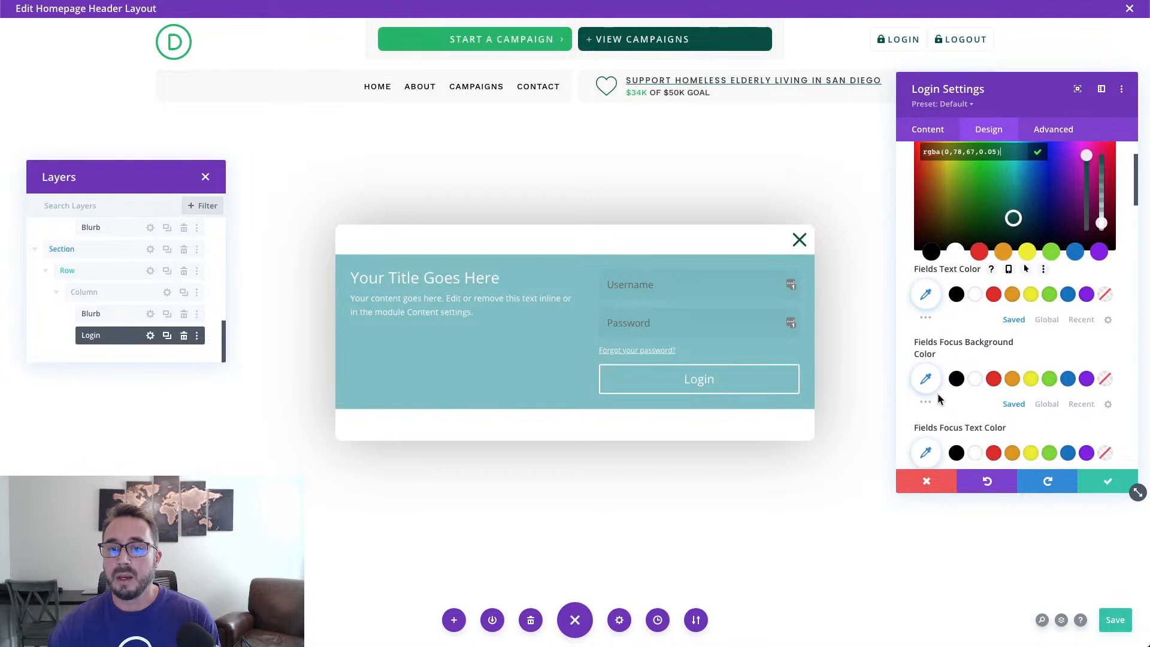
# Open the background color options of the Login module.
pyautogui.click(936, 138)
pyautogui.click(936, 136)
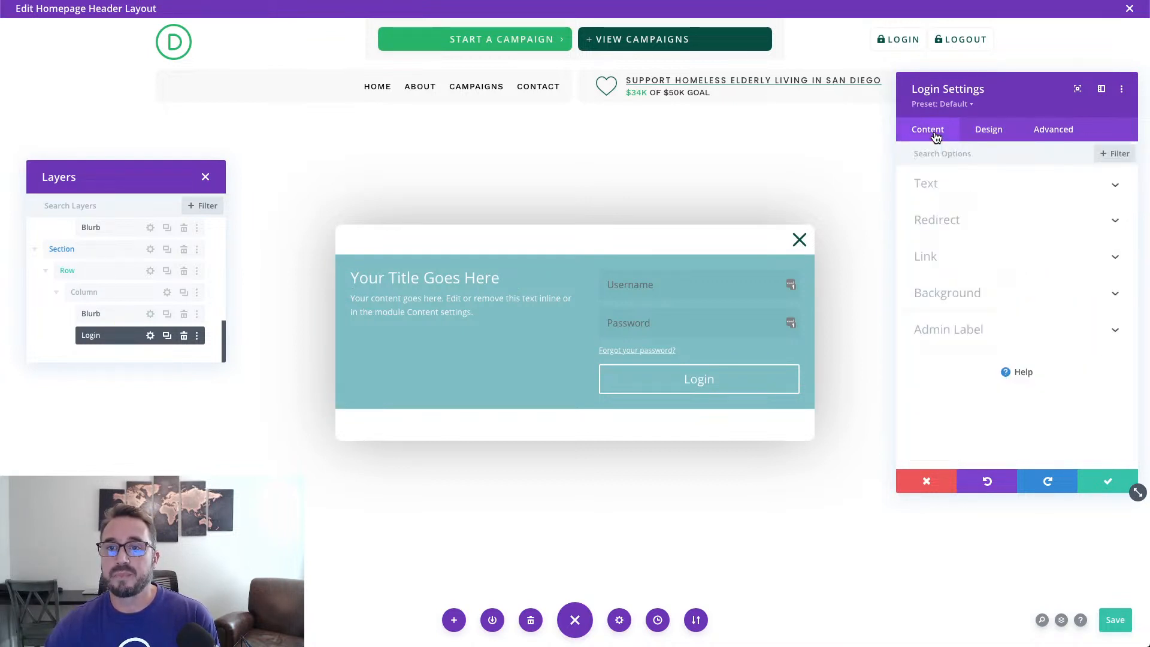
pyautogui.click(983, 302)
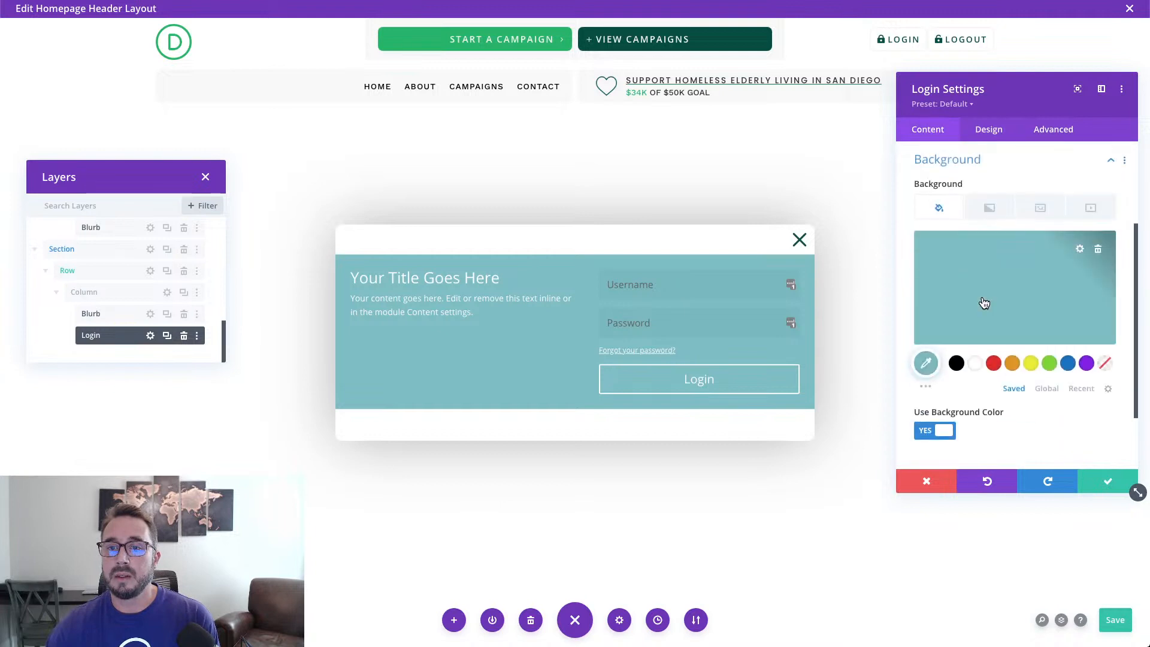
# Turn off the popup Login module's background color, and format its general text as centered with the Dark text color.
pyautogui.click(944, 433)
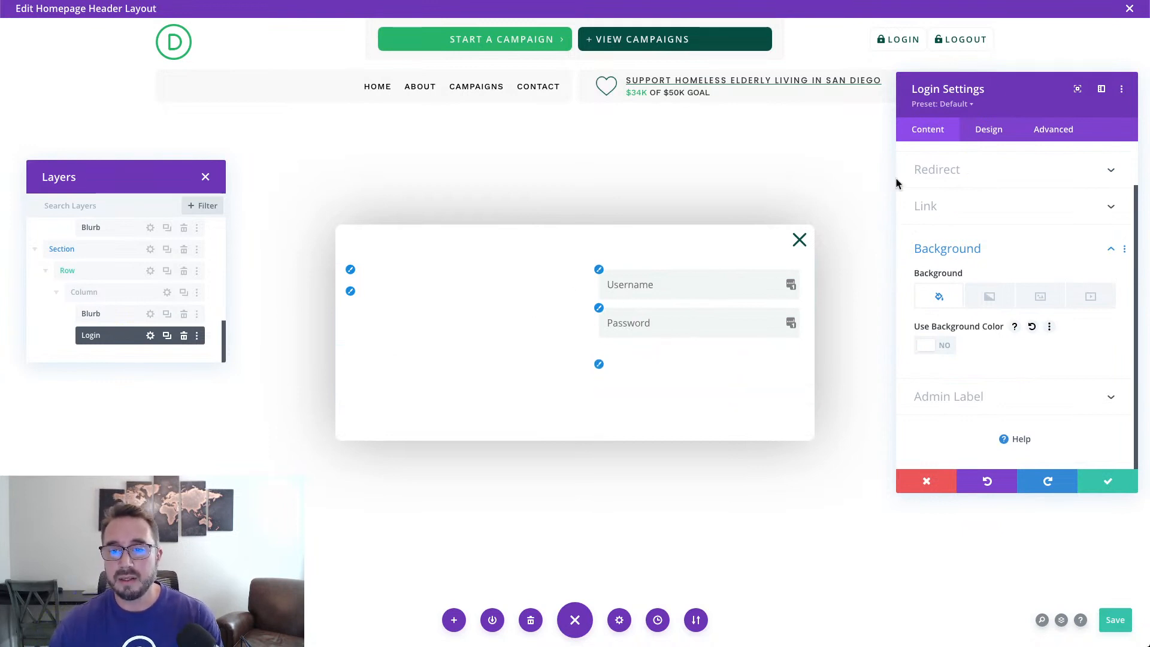
pyautogui.click(1000, 132)
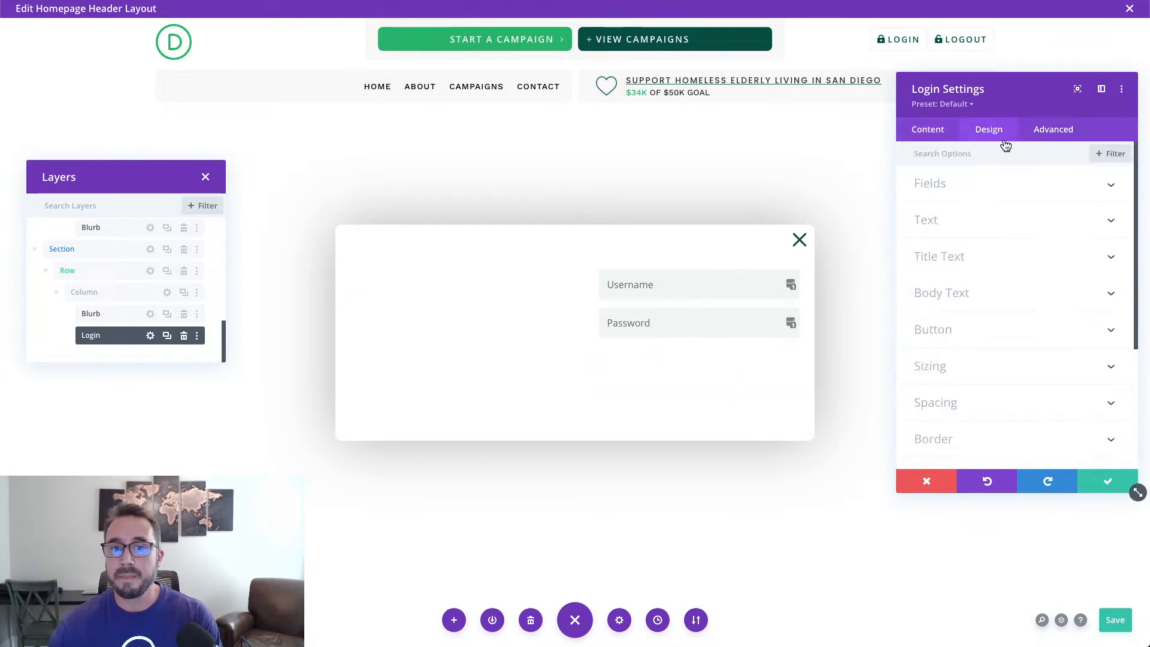
pyautogui.click(982, 192)
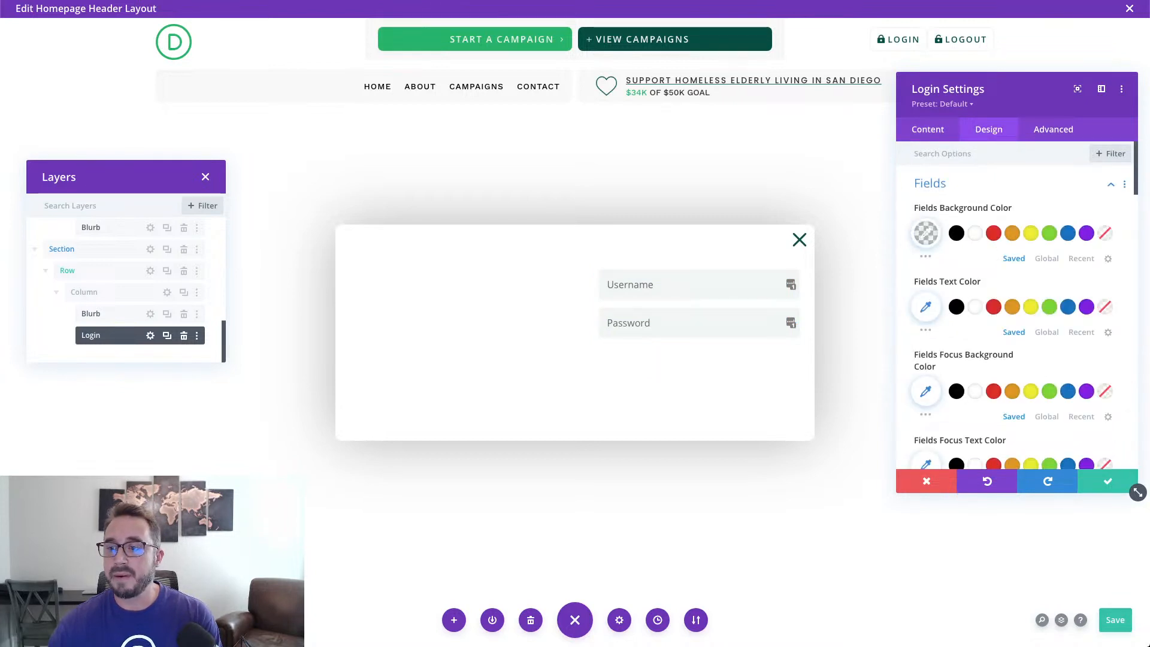
pyautogui.scroll(-7, 1091, 397)
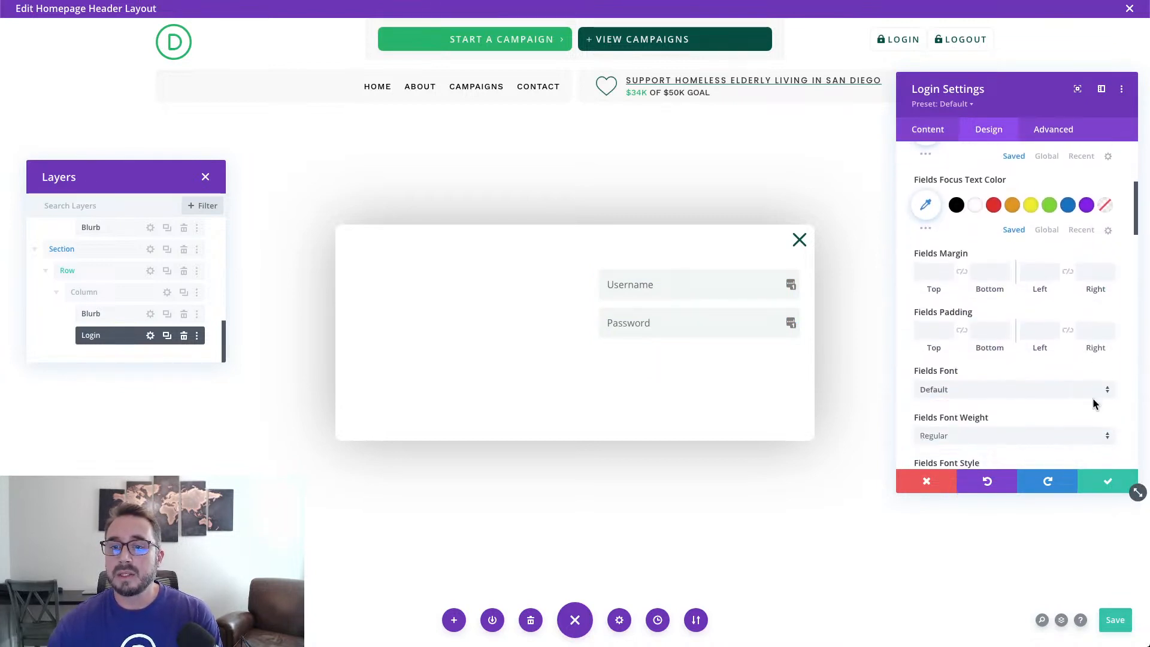
pyautogui.scroll(-10, 1092, 404)
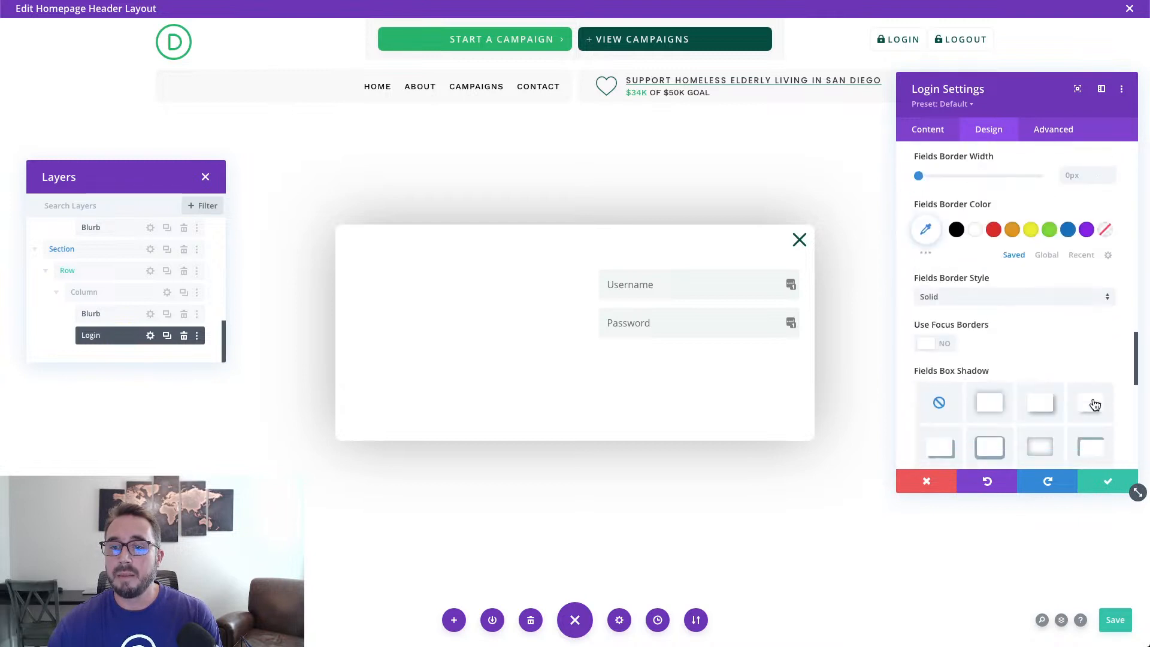
pyautogui.scroll(-5, 1092, 403)
pyautogui.click(1028, 262)
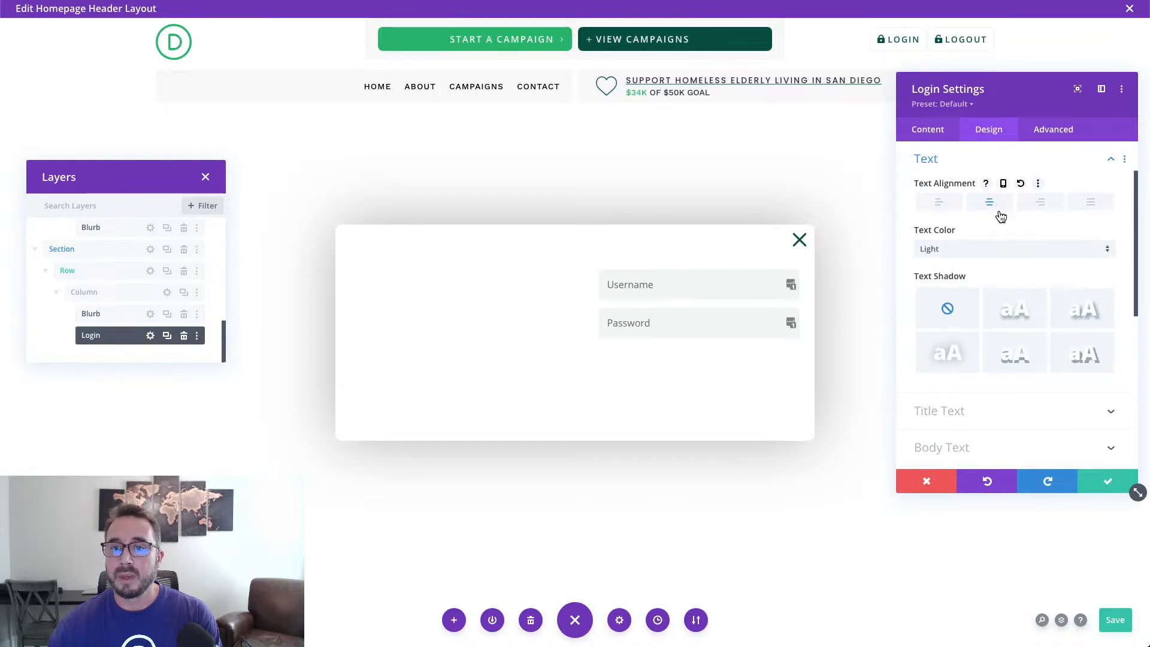
pyautogui.click(1002, 249)
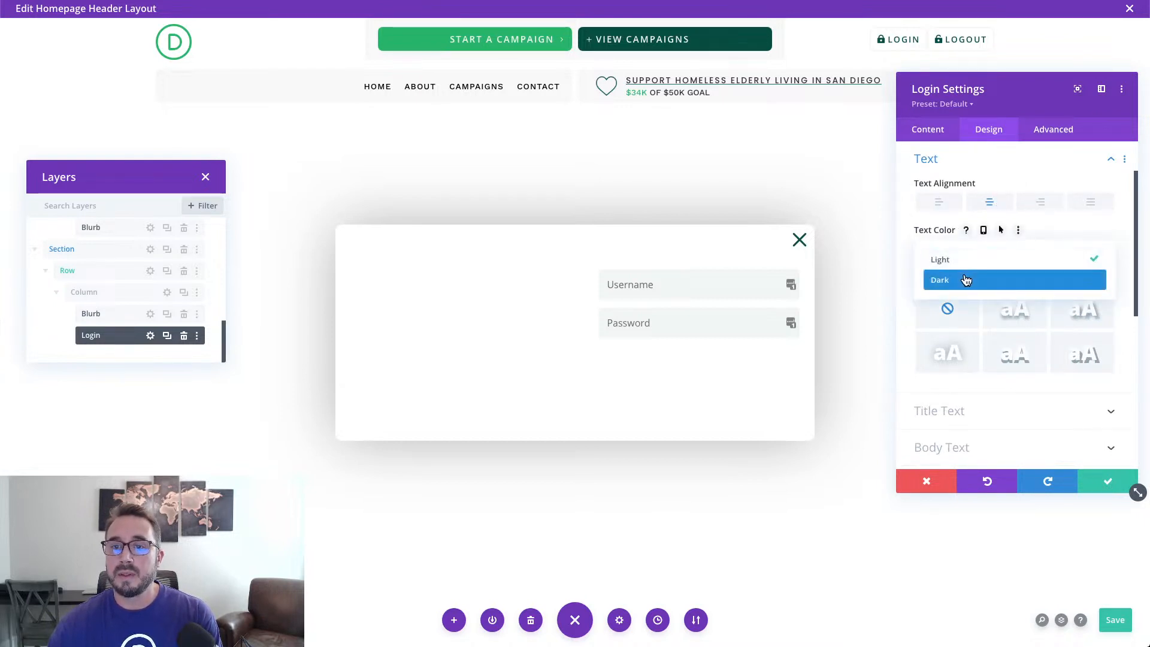
pyautogui.click(963, 280)
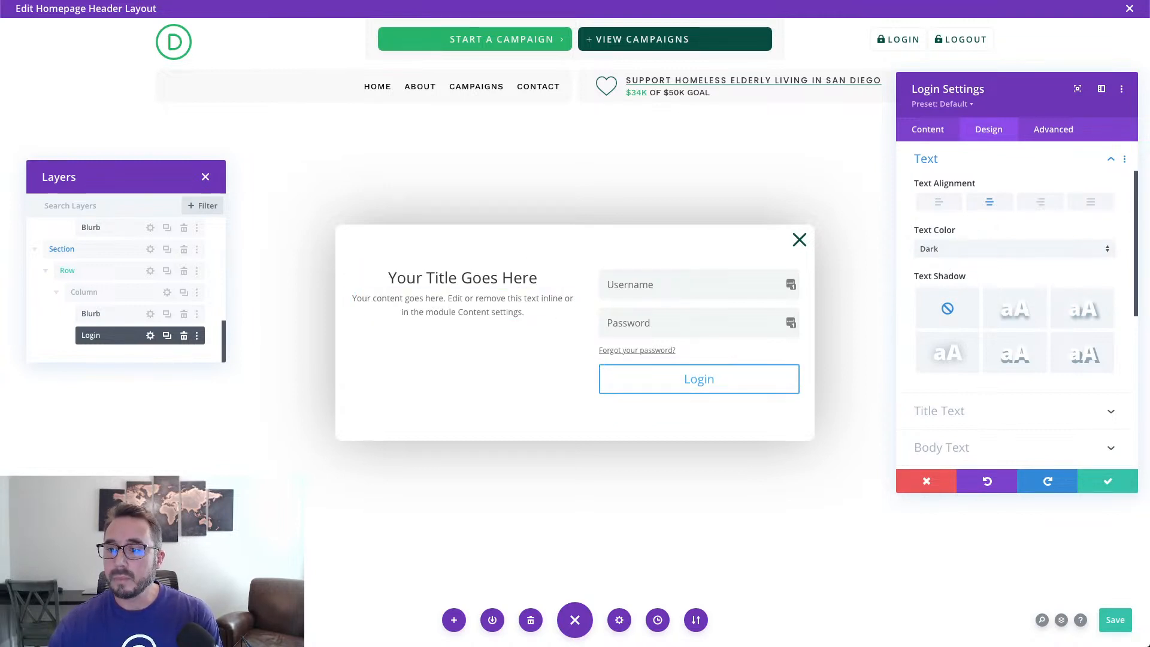
# Set the Login module's title font to Poppins with a Semi Bold weight.
pyautogui.scroll(-1, 1006, 357)
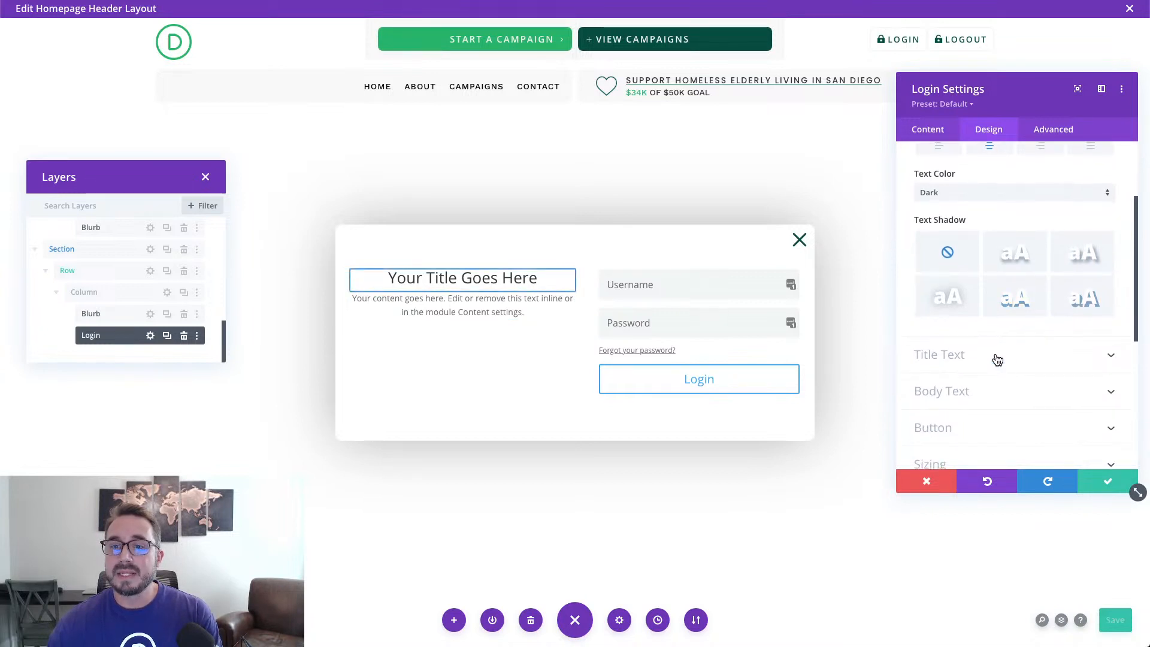
pyautogui.click(996, 355)
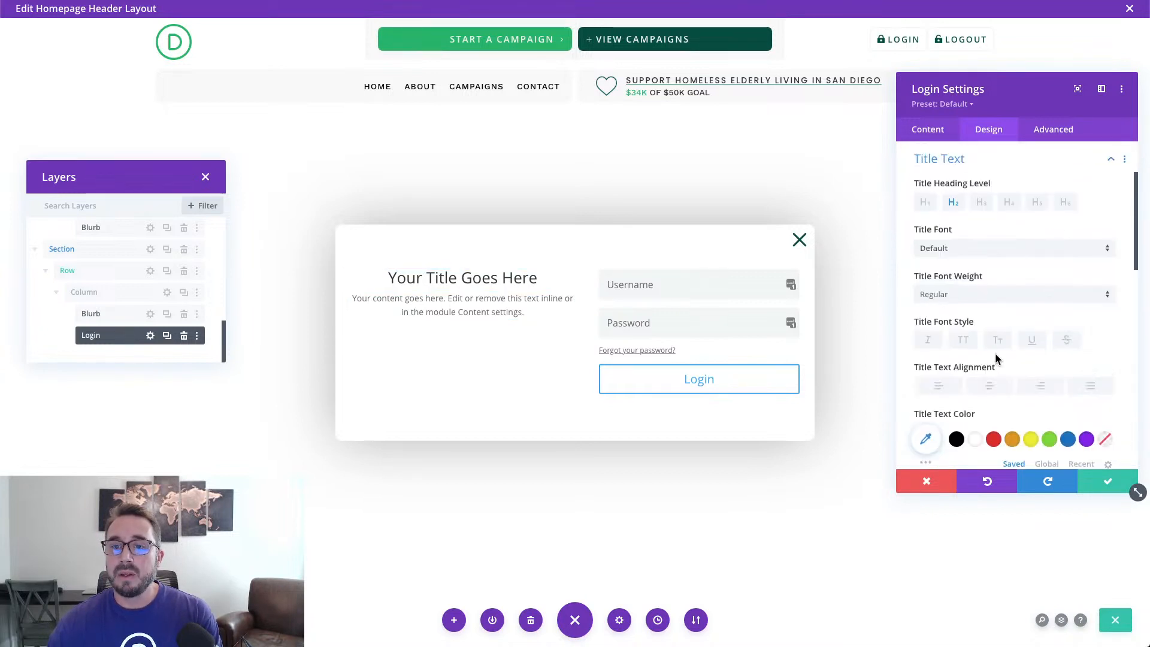
pyautogui.click(965, 250)
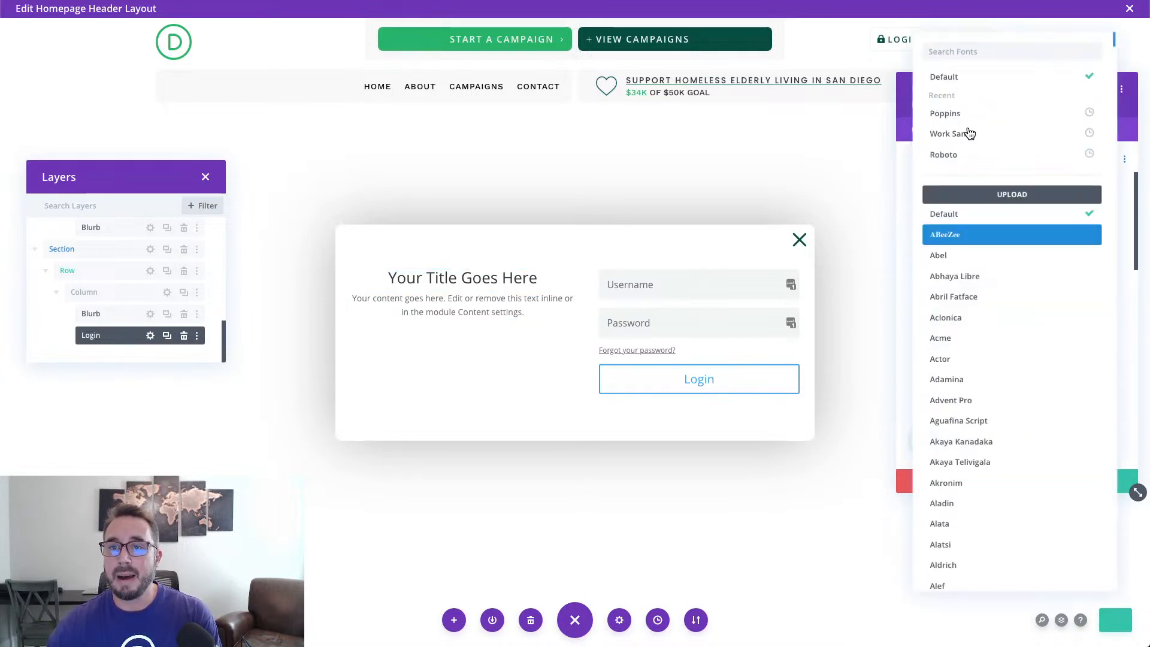
pyautogui.click(962, 114)
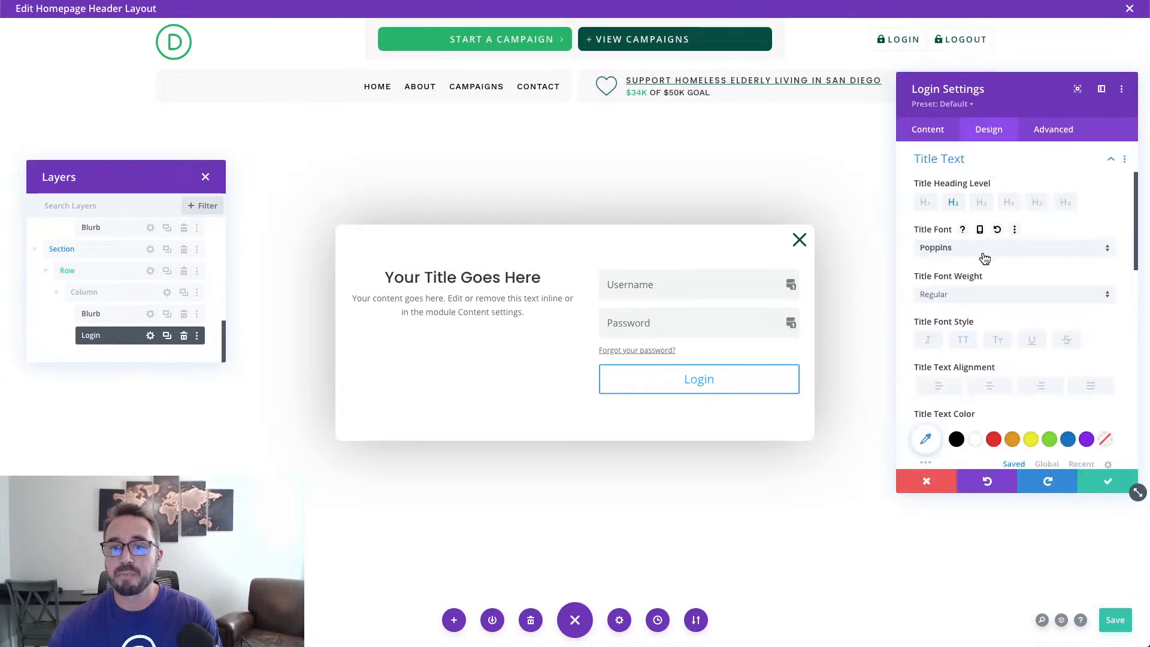
pyautogui.click(992, 298)
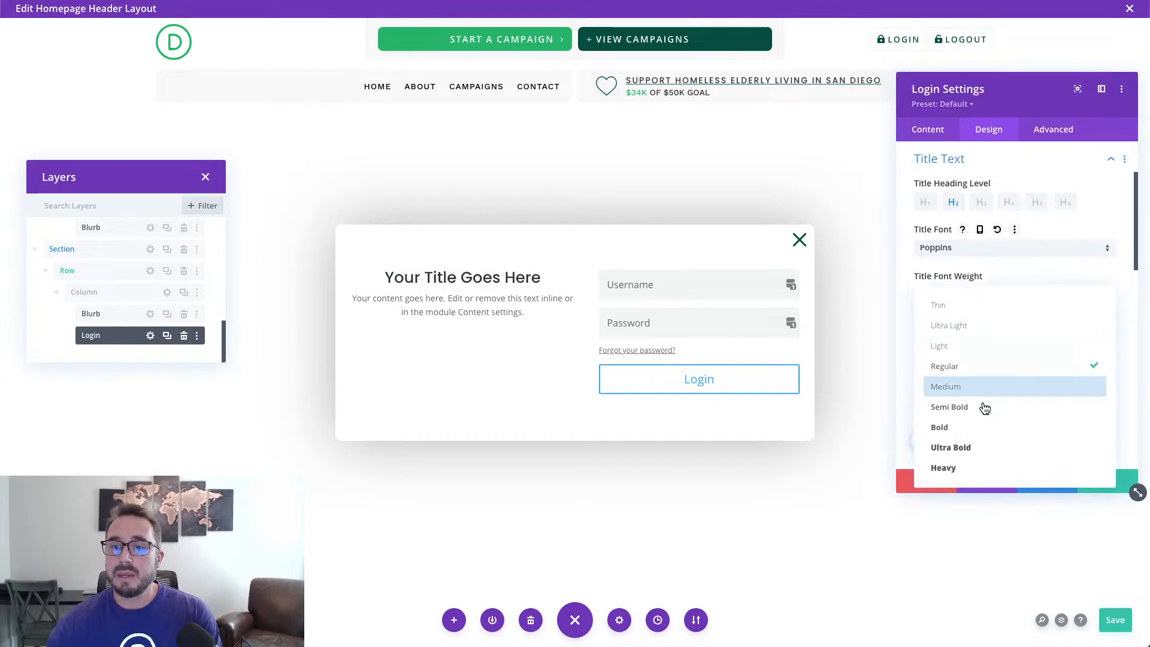
pyautogui.click(982, 407)
# Make the Login module's title text black and set its line height to 1.3em.
pyautogui.scroll(-3, 982, 409)
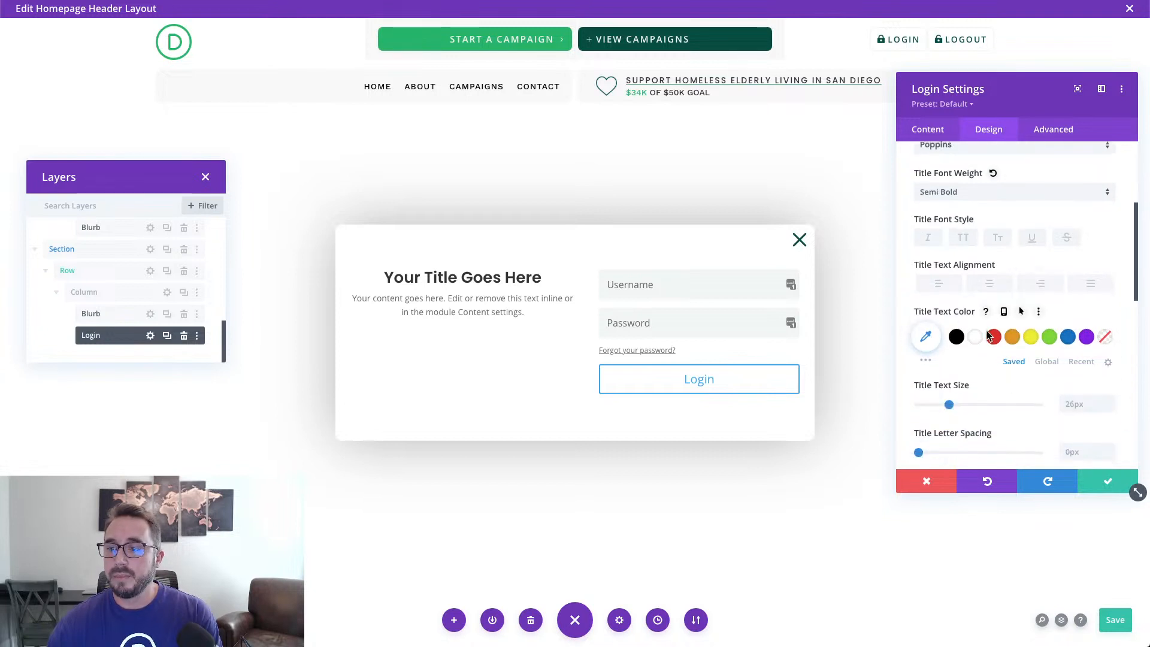
pyautogui.scroll(-1, 970, 338)
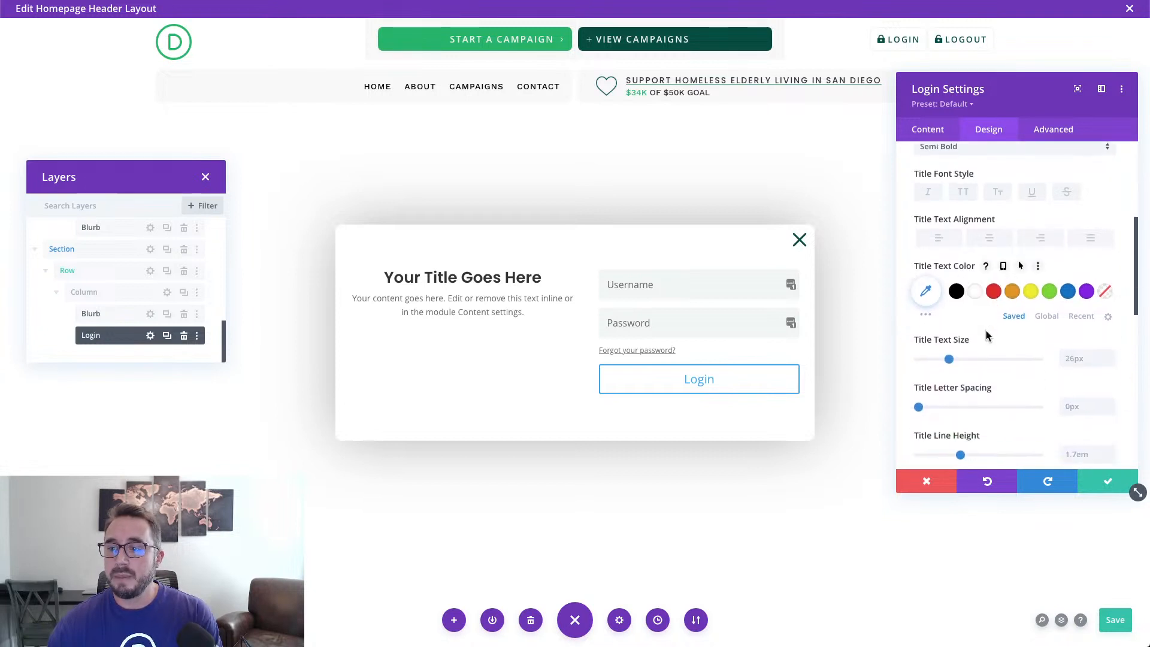
pyautogui.click(956, 291)
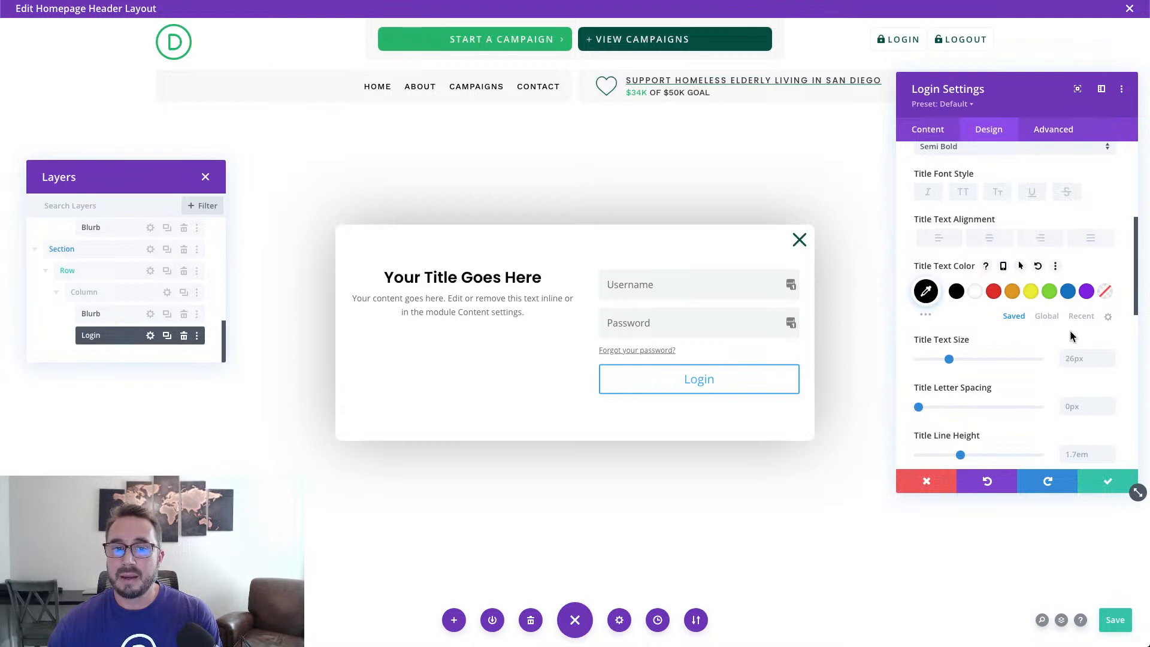
pyautogui.scroll(-3, 1070, 339)
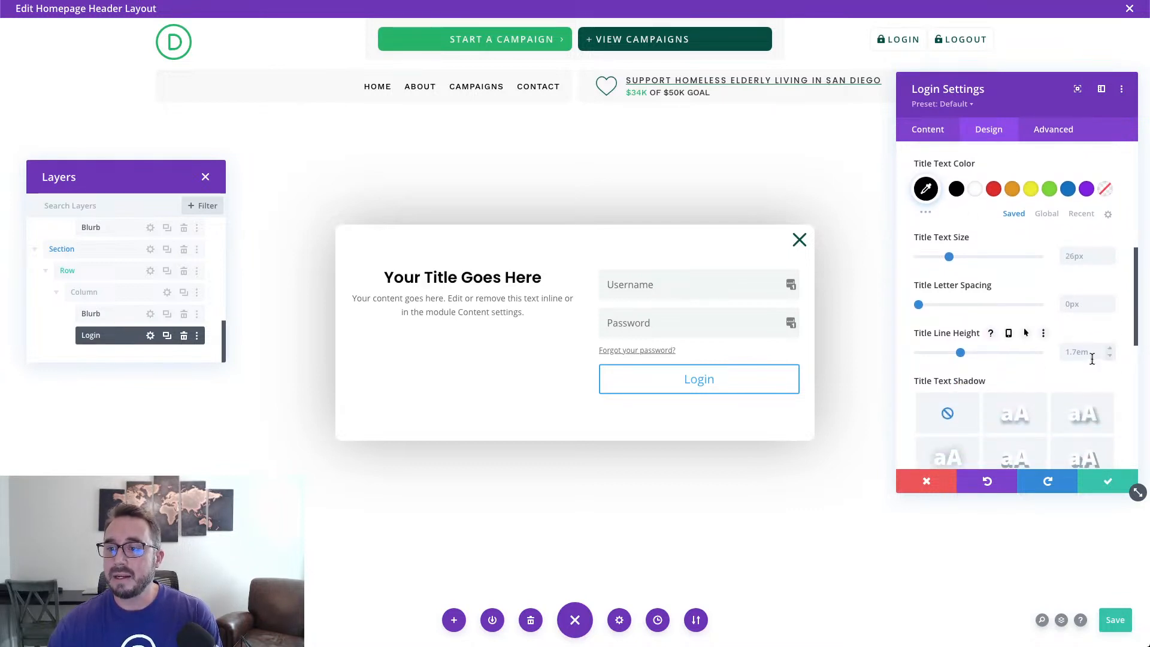
pyautogui.click(1110, 356)
pyautogui.click(1110, 356)
pyautogui.click(1110, 356)
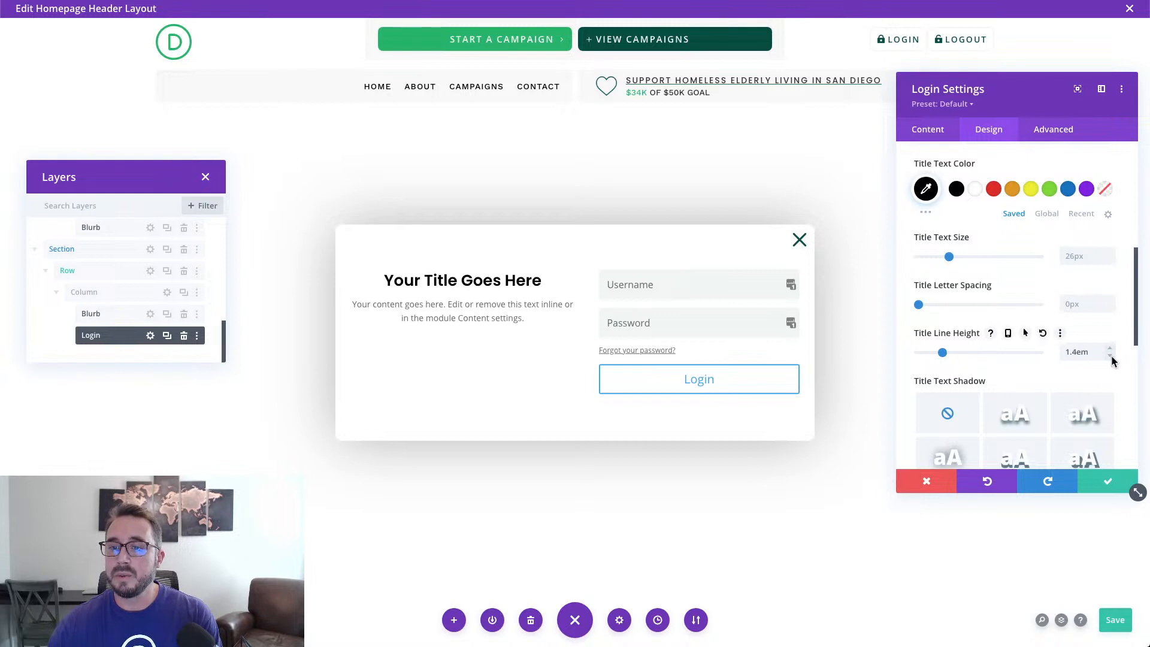
pyautogui.click(1109, 357)
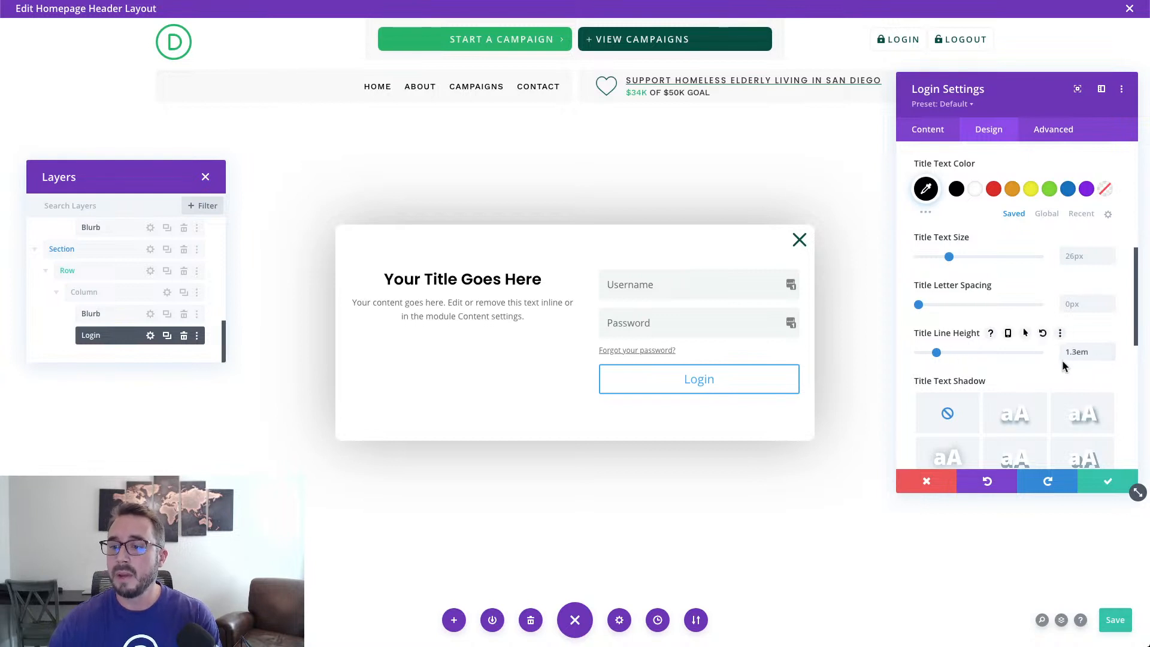
# Set the Login module's body font to Work Sans and save the module settings.
pyautogui.scroll(-5, 1040, 359)
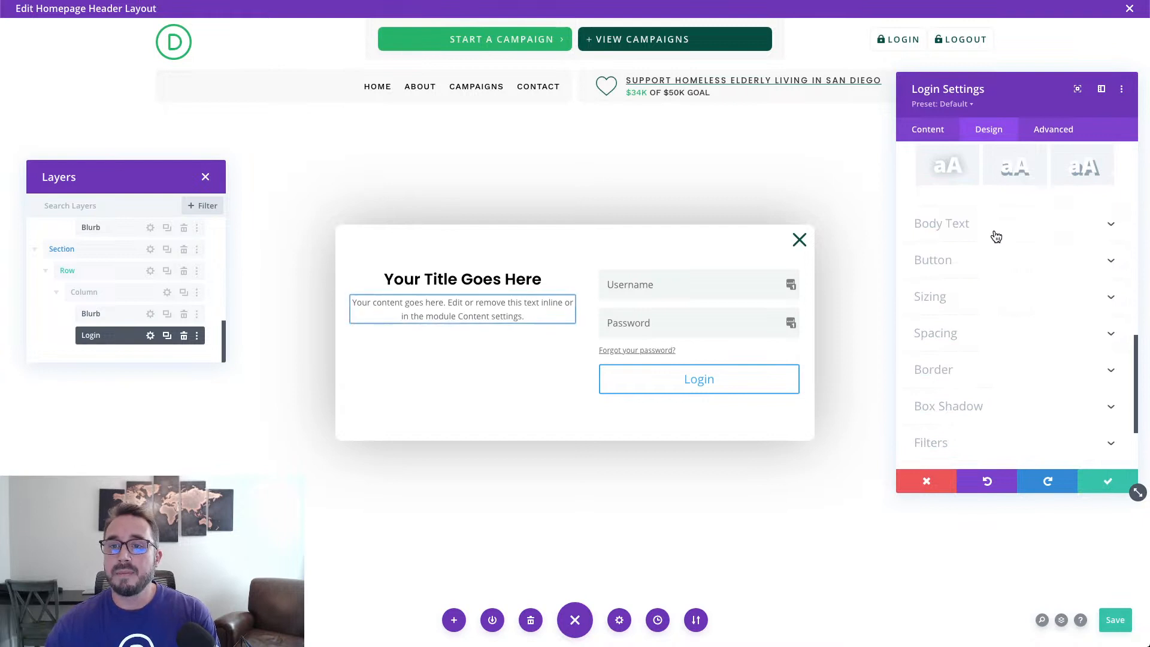
pyautogui.click(995, 235)
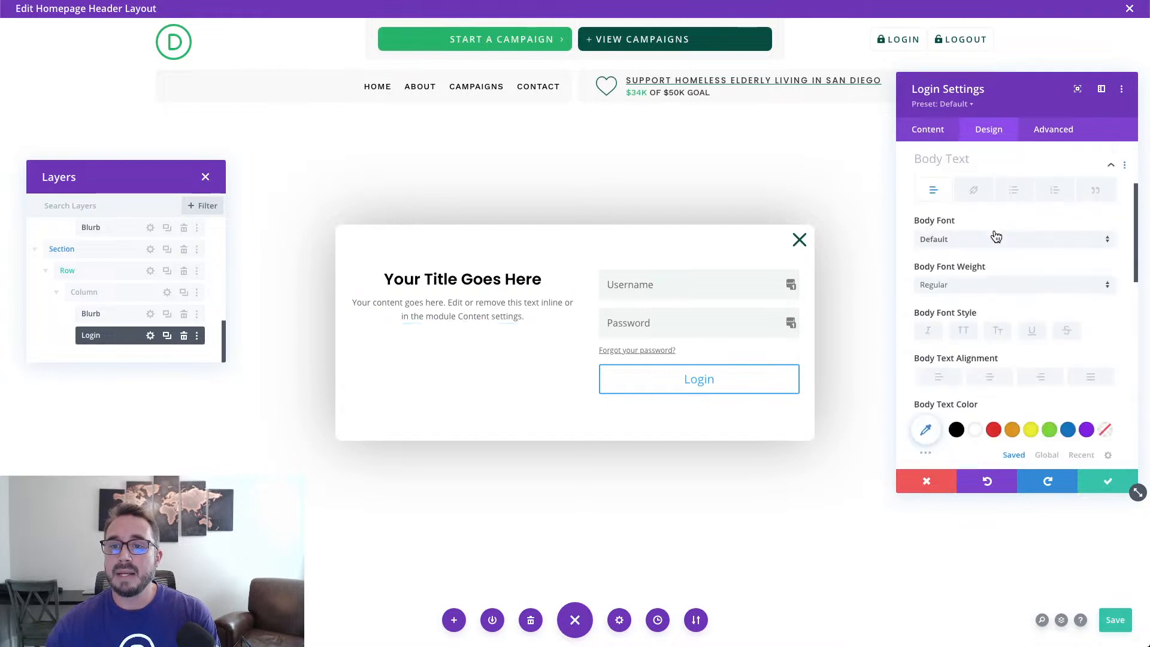
pyautogui.click(957, 240)
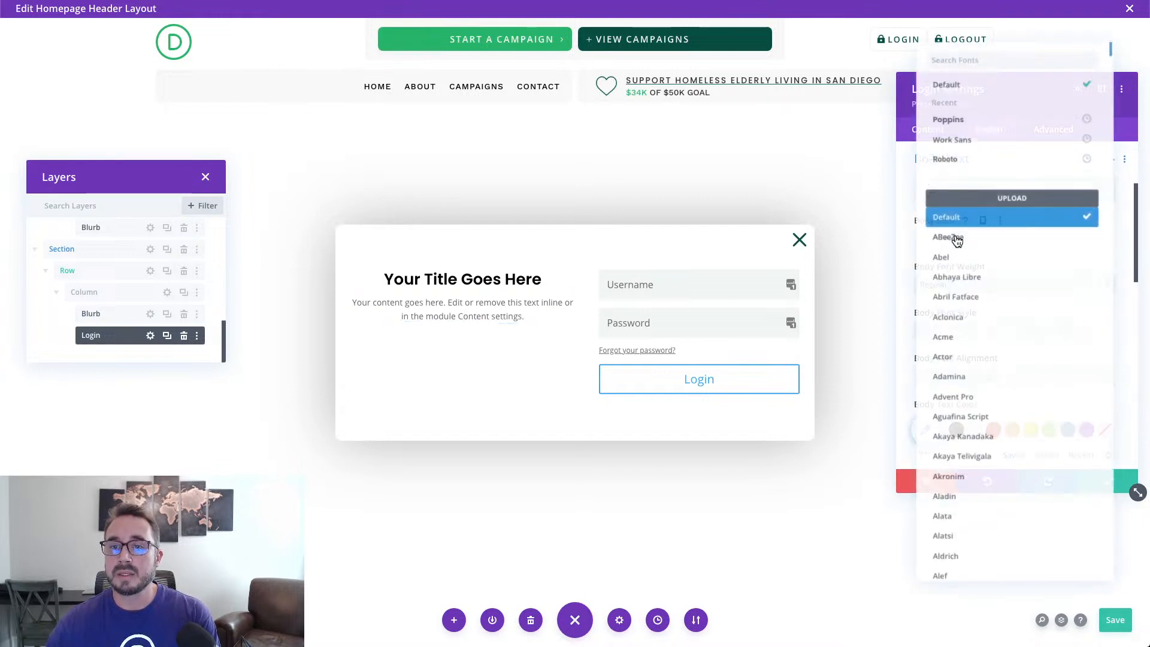
pyautogui.click(966, 142)
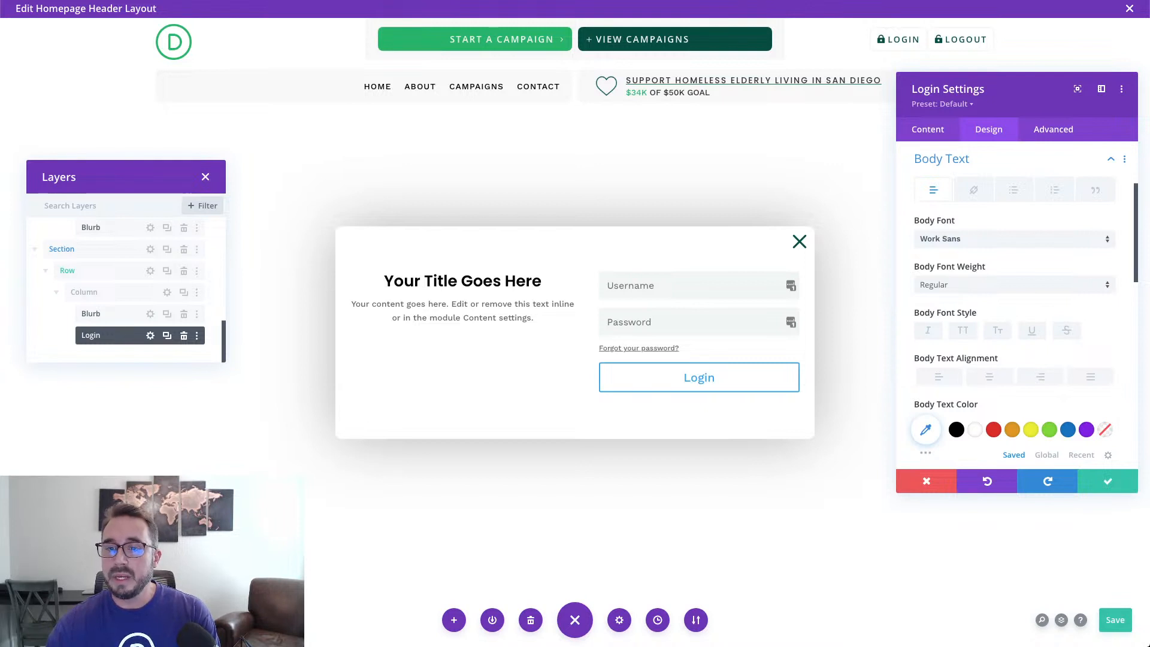
pyautogui.click(1103, 480)
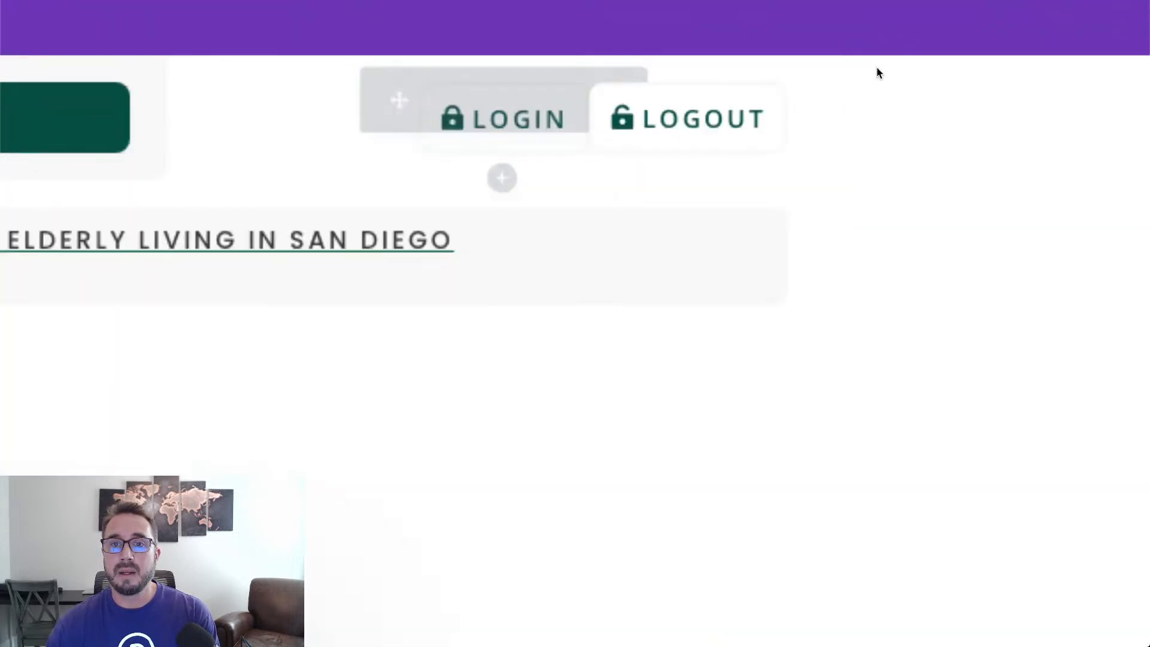
# Copy the button styles from the header's Login button and close its settings.
pyautogui.moveTo(704, 137)
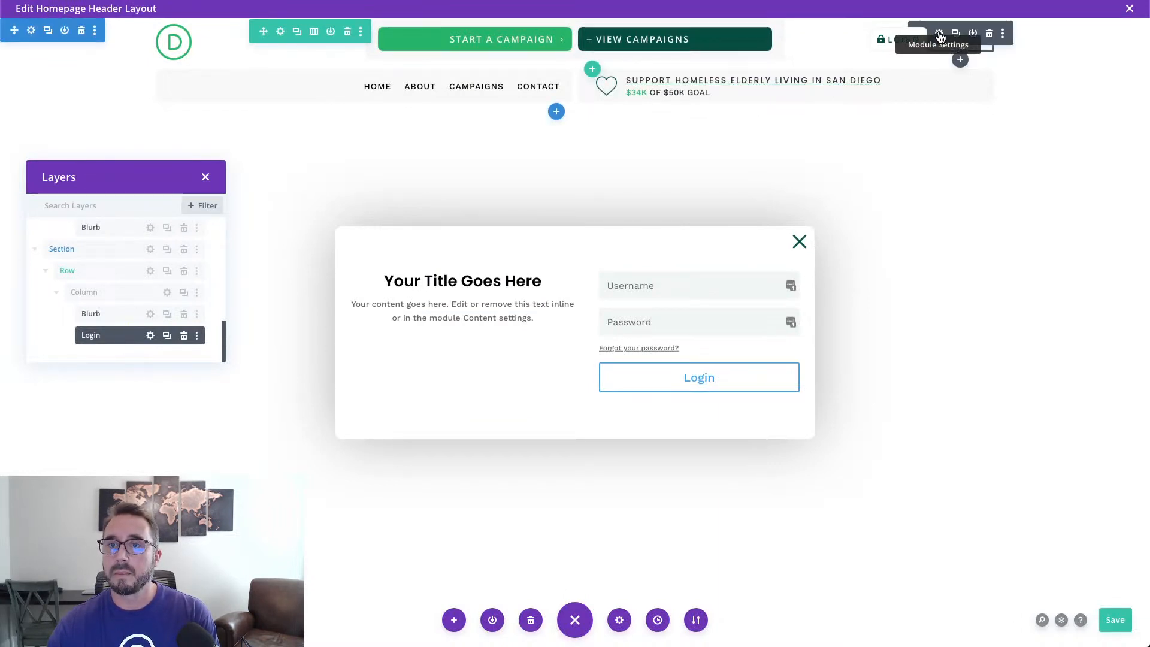
pyautogui.moveTo(879, 43)
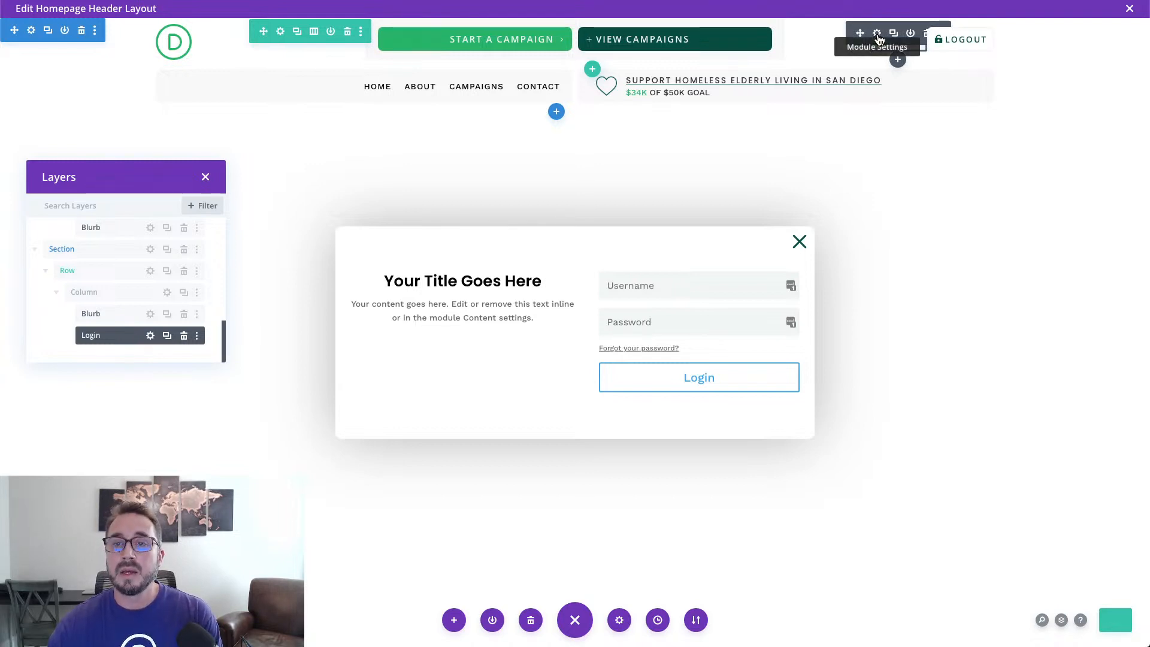
pyautogui.click(877, 34)
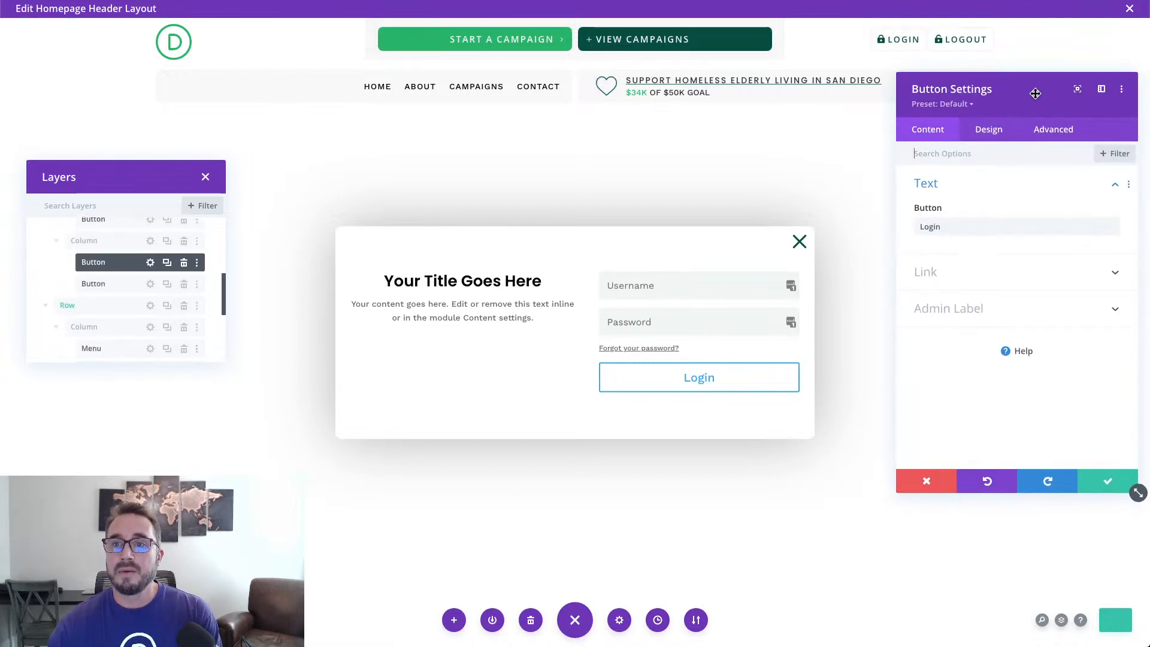
pyautogui.moveTo(1030, 97); pyautogui.dragTo(1027, 123)
pyautogui.click(994, 160)
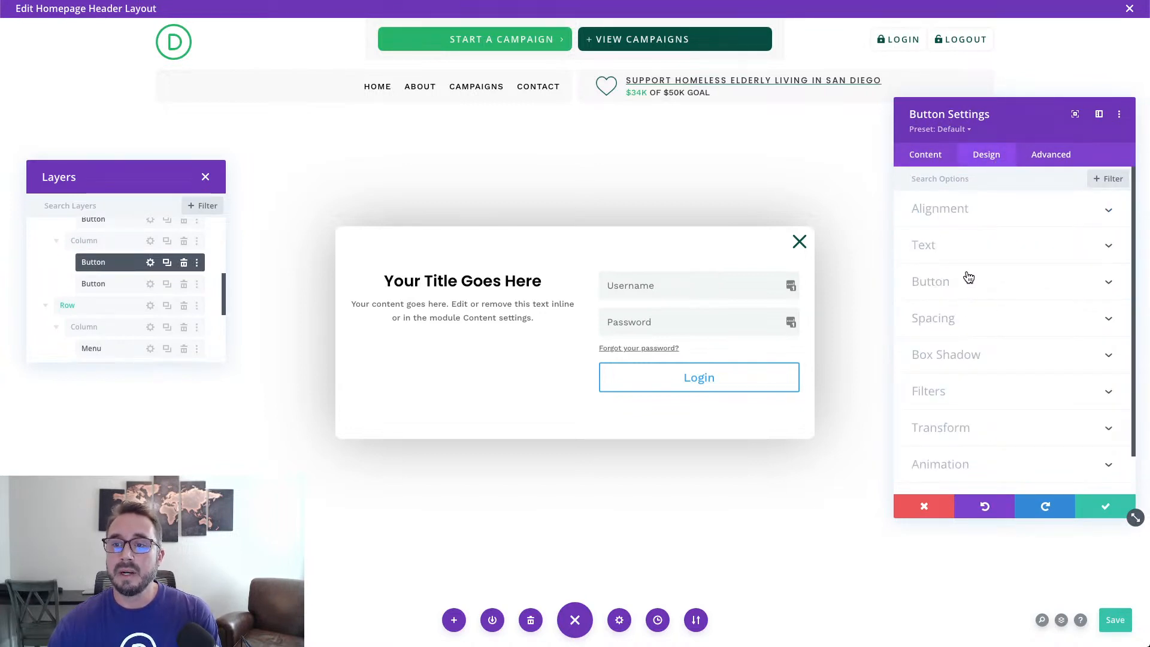
pyautogui.click(968, 277)
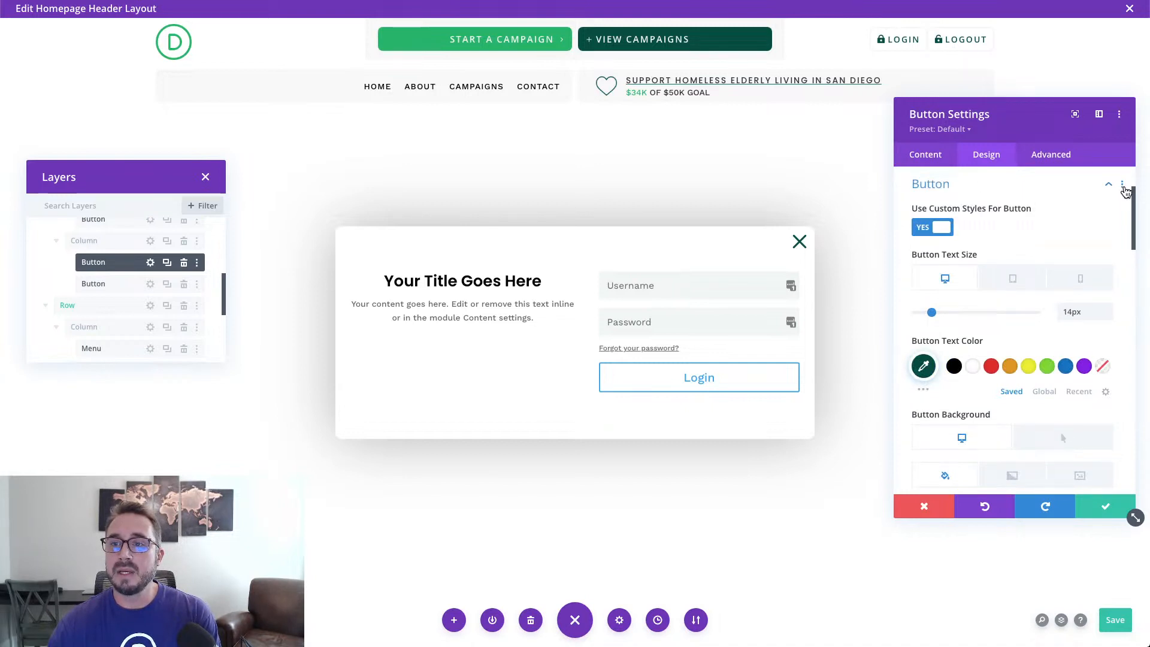
pyautogui.scroll(1, 1113, 209)
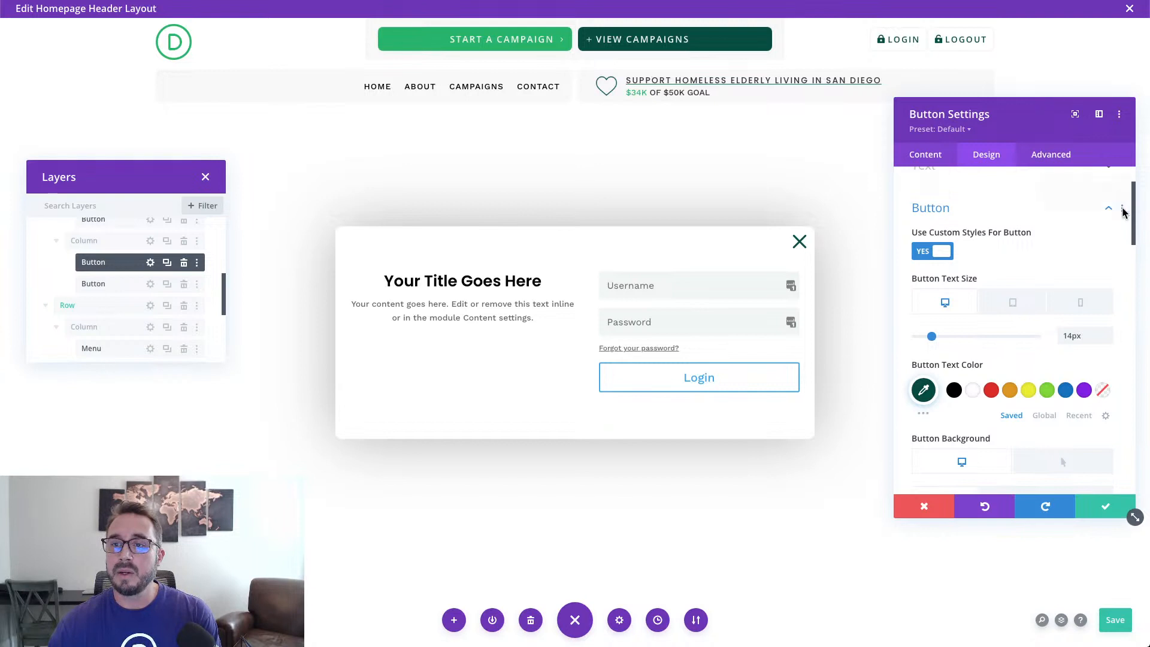
pyautogui.click(1123, 210)
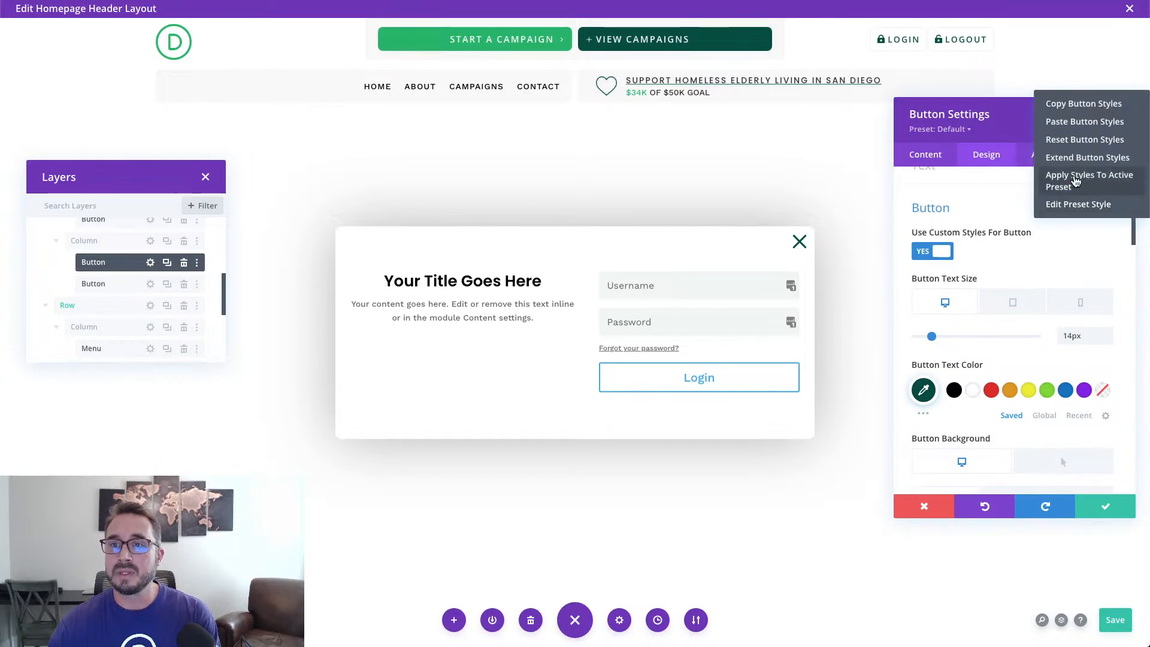
pyautogui.click(1076, 107)
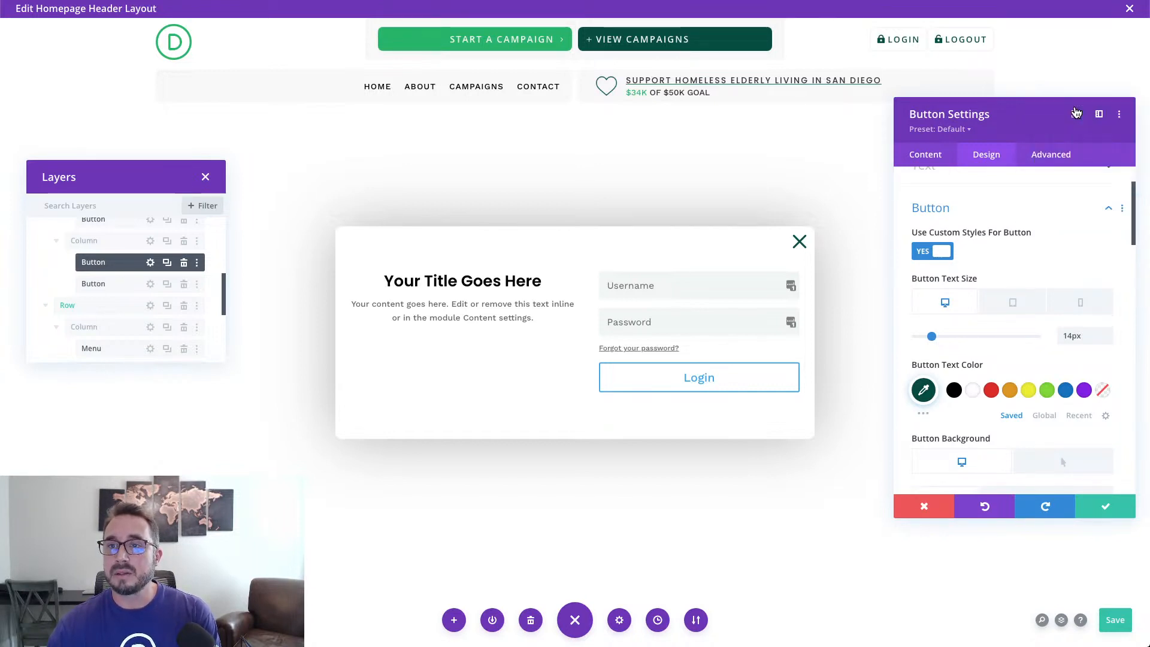
pyautogui.click(1093, 510)
# Enable custom button styles in the popup's Login module, paste the copied button styles into it, and save the module settings.
pyautogui.moveTo(557, 290)
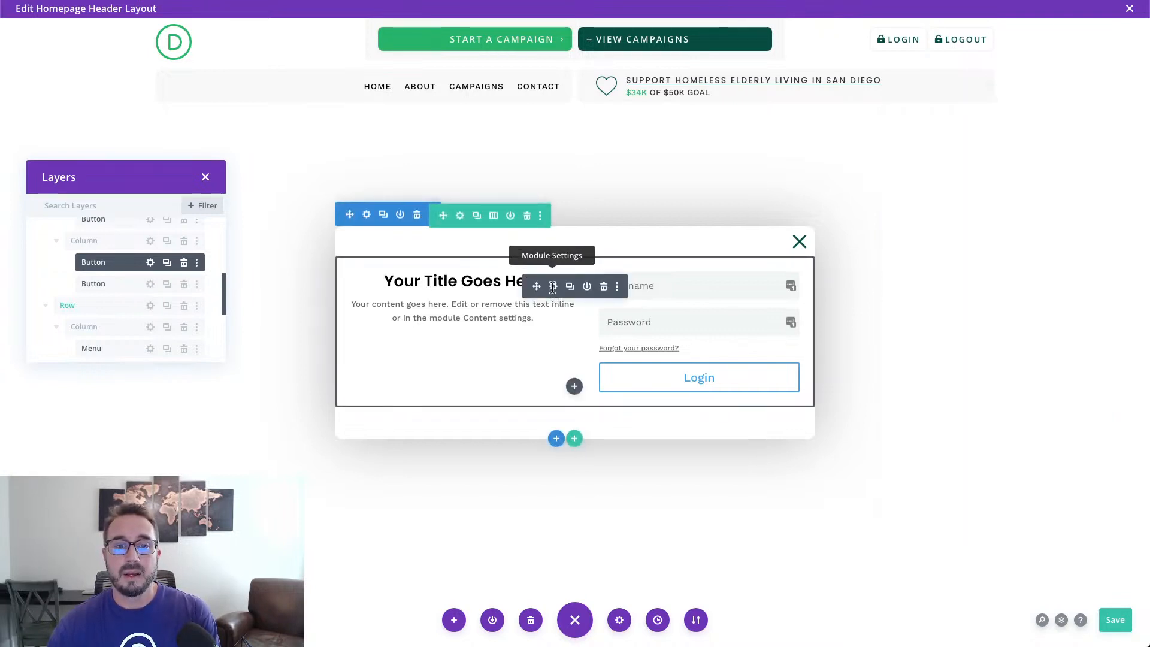
pyautogui.click(552, 286)
pyautogui.click(986, 155)
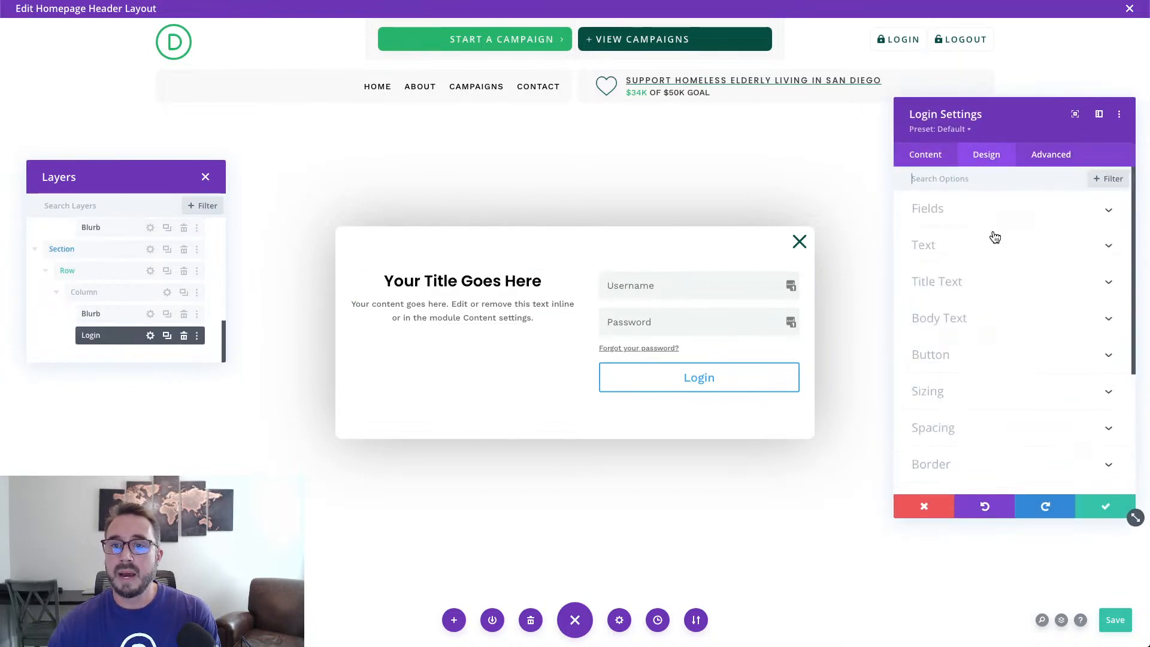
pyautogui.click(980, 354)
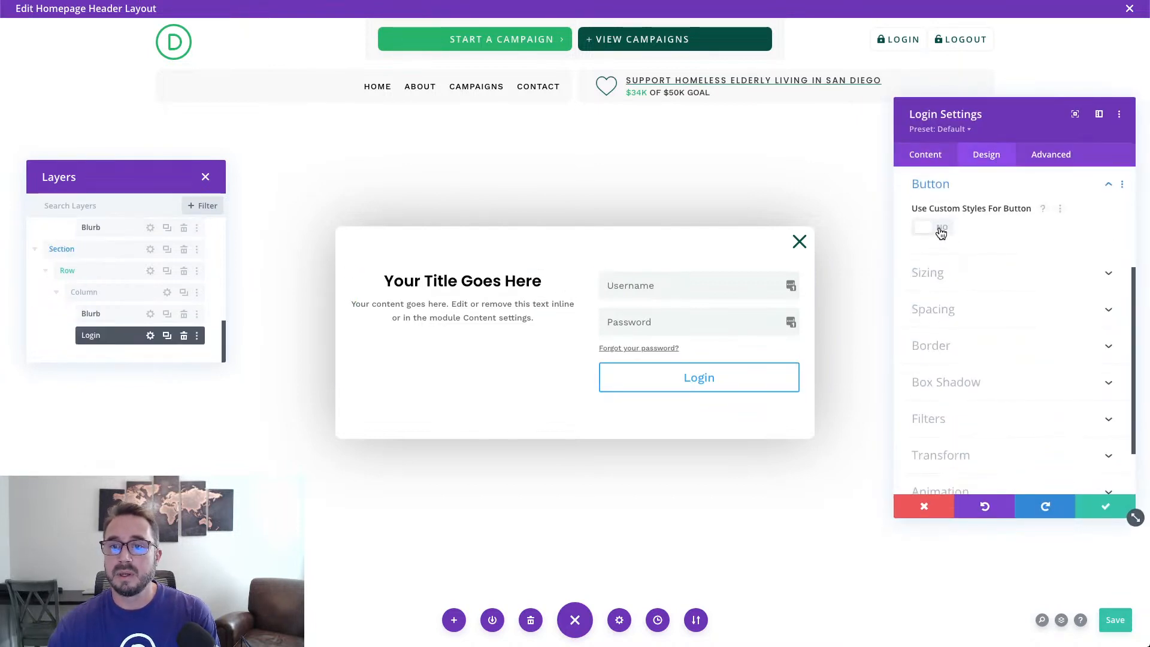
pyautogui.click(948, 228)
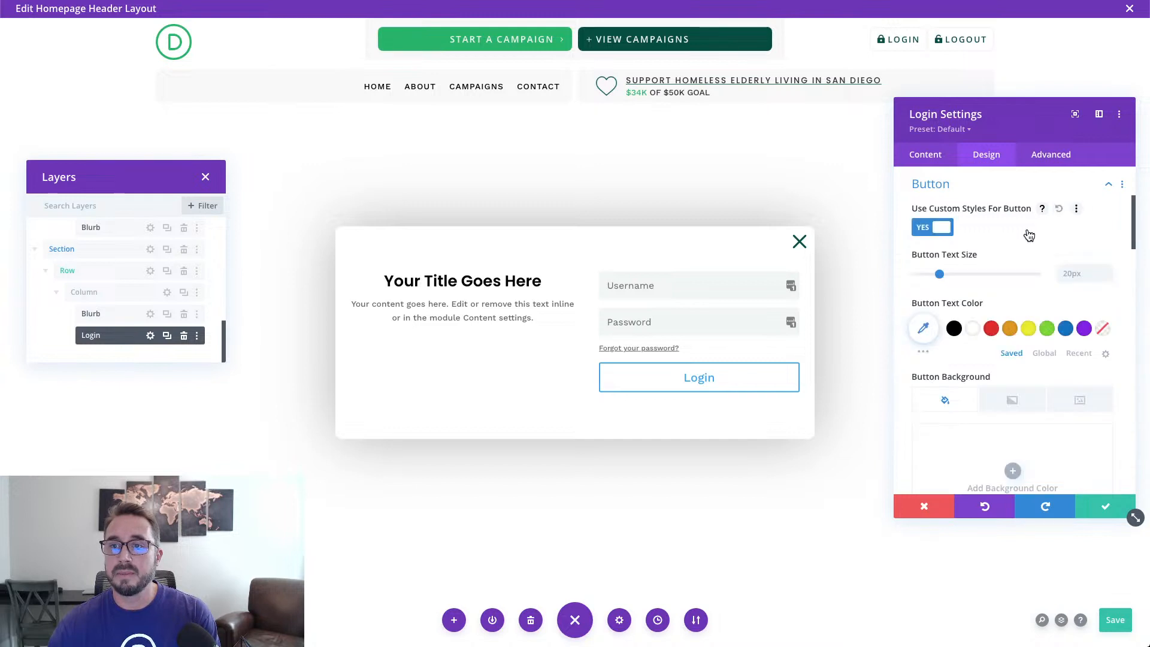
pyautogui.click(1122, 186)
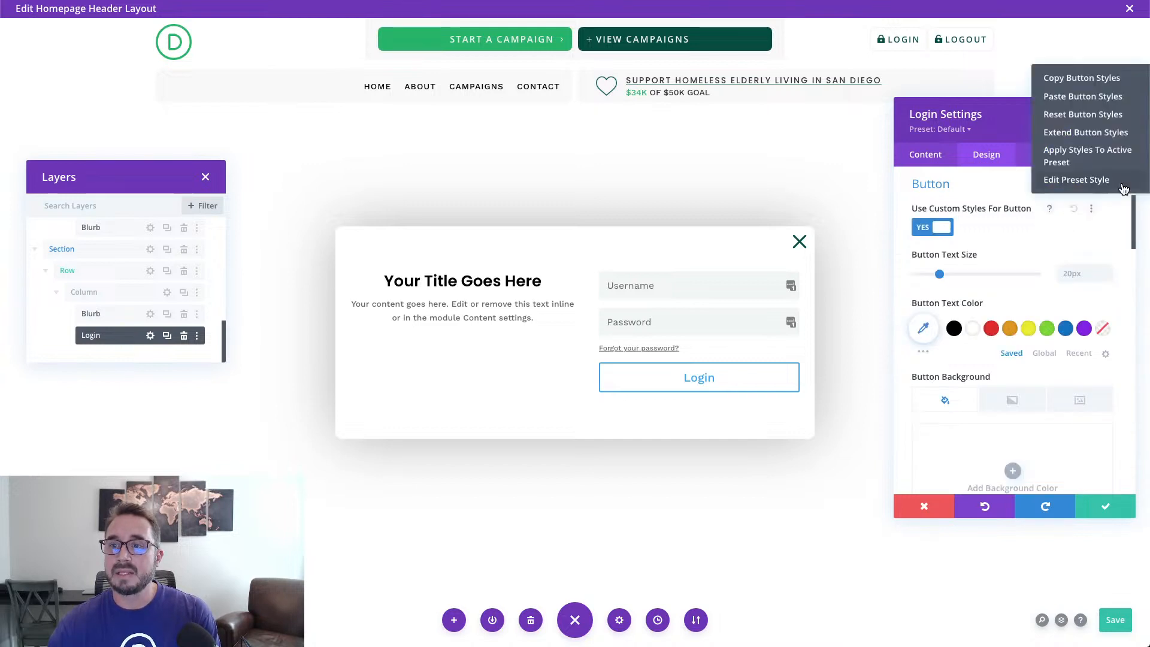
pyautogui.click(1082, 98)
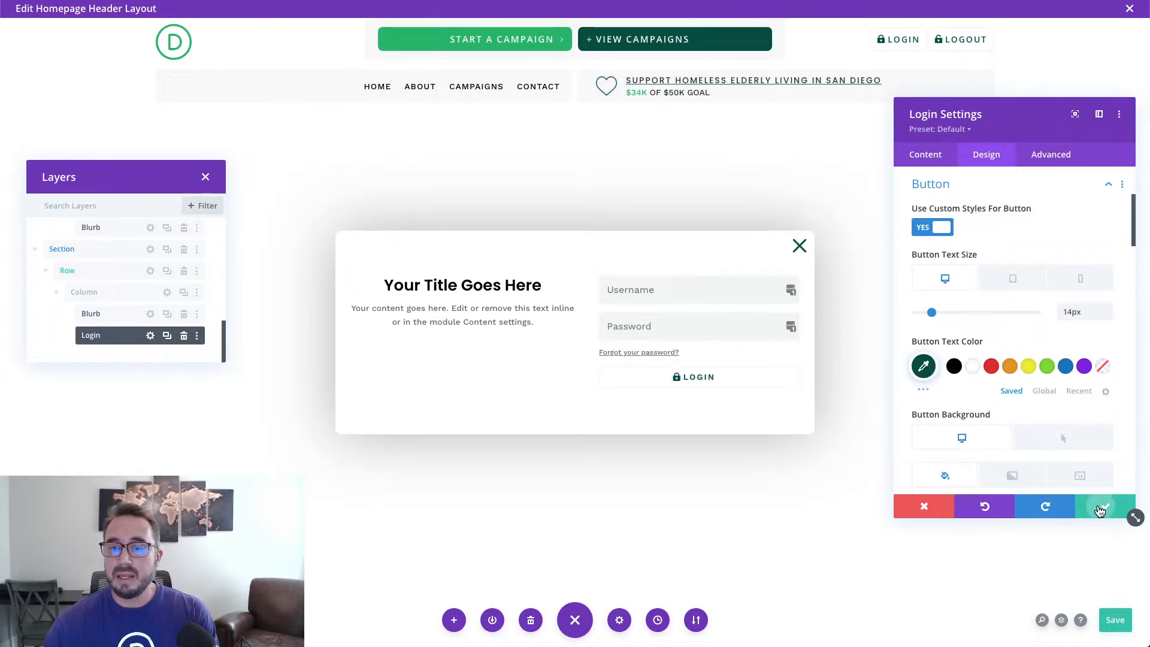
pyautogui.click(1101, 510)
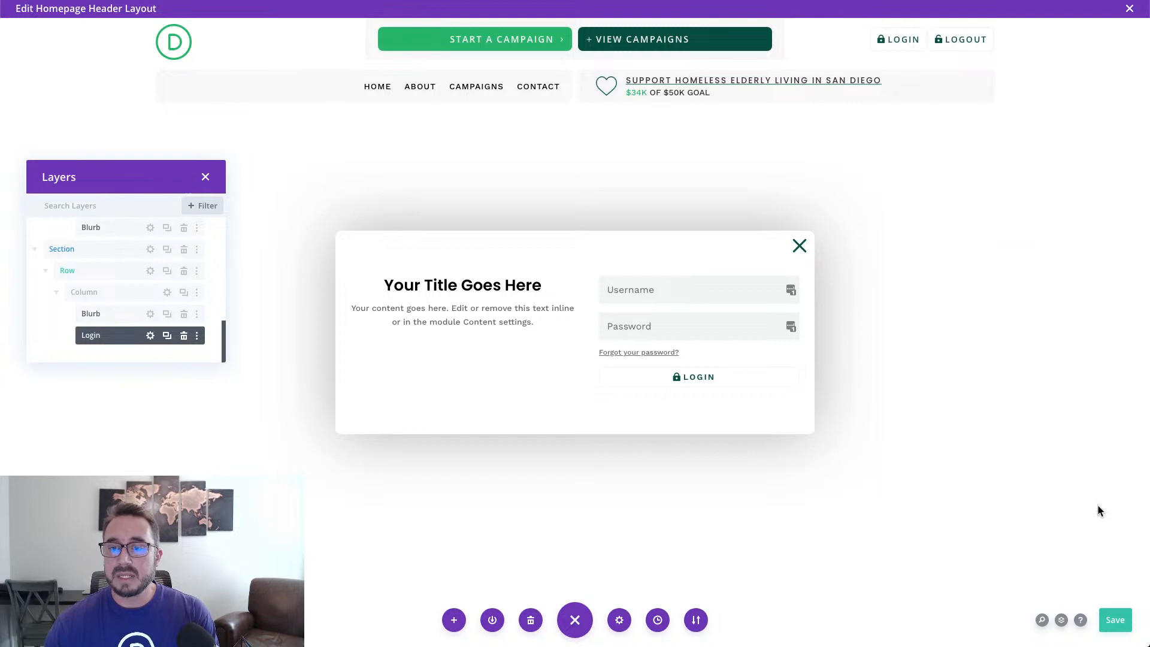
# Save the homepage header layout, exit to the Theme Builder, and save the Theme Builder changes.
pyautogui.click(1112, 620)
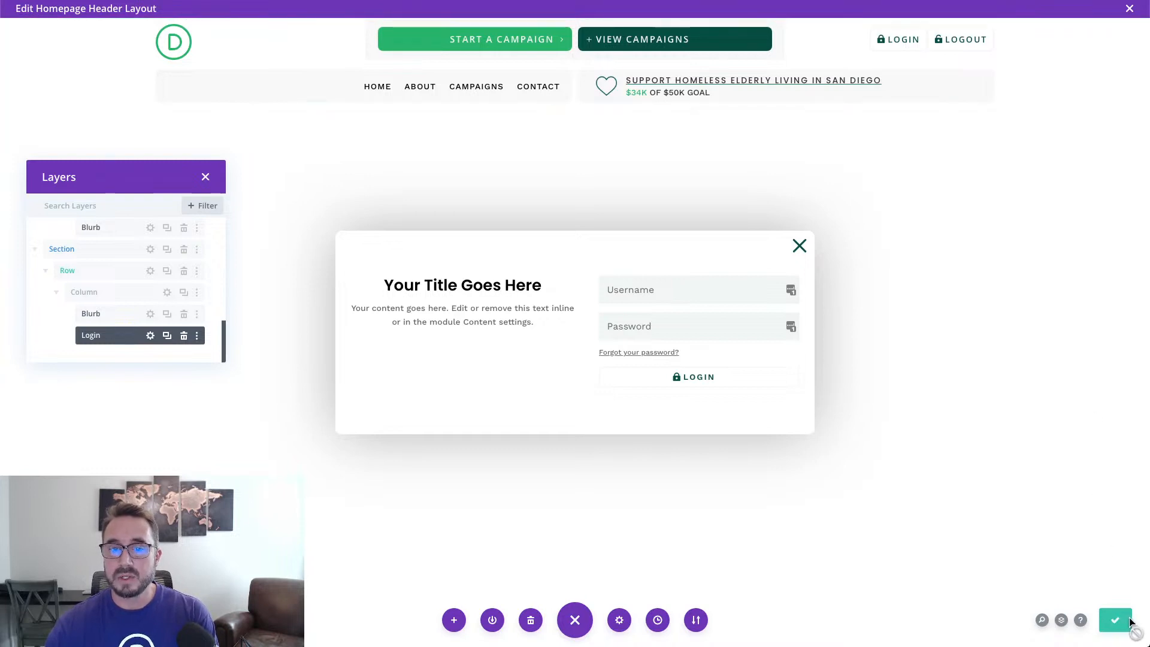
pyautogui.click(1129, 10)
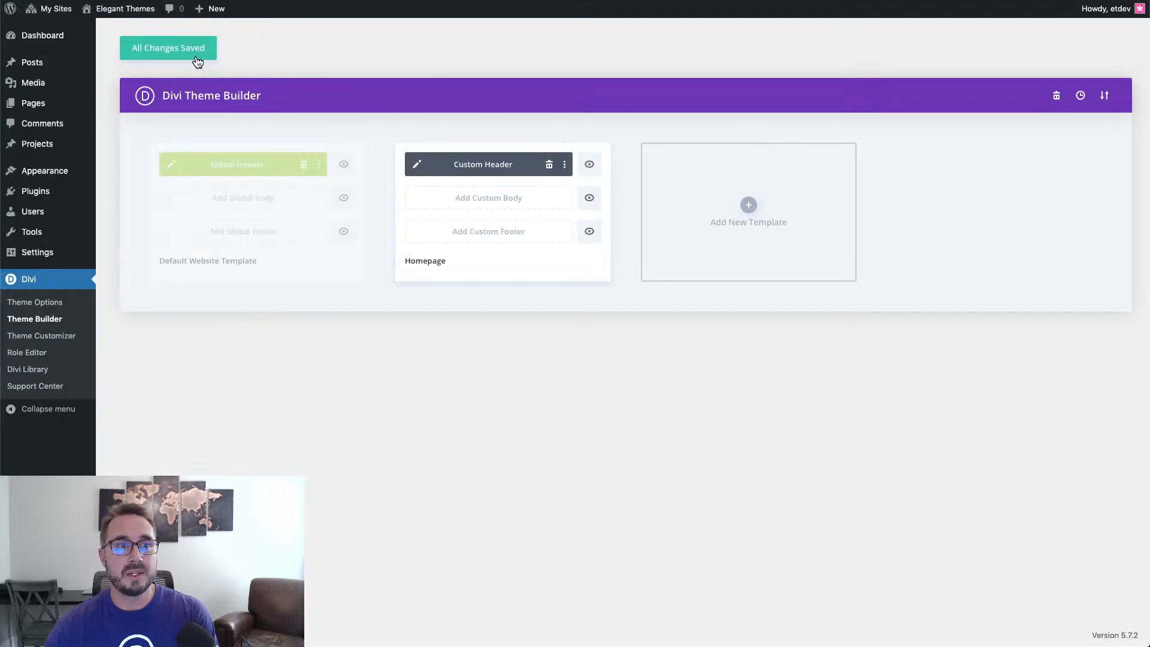
pyautogui.click(196, 56)
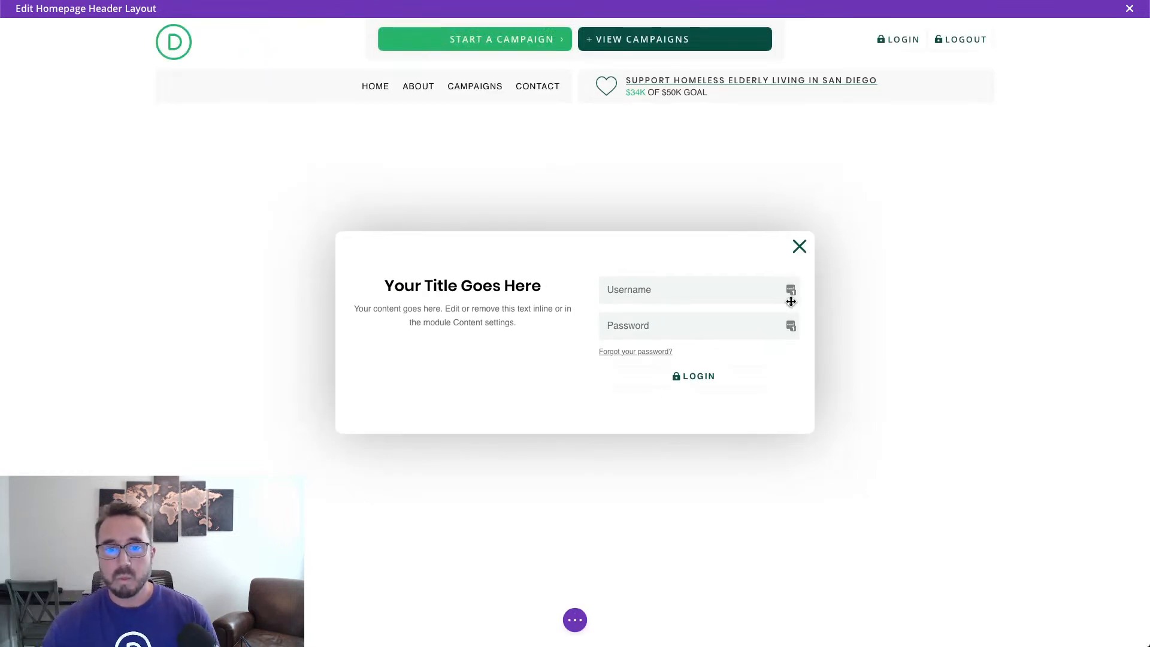
# Set the Login module's button text color to white (#ffffff).
pyautogui.moveTo(721, 374)
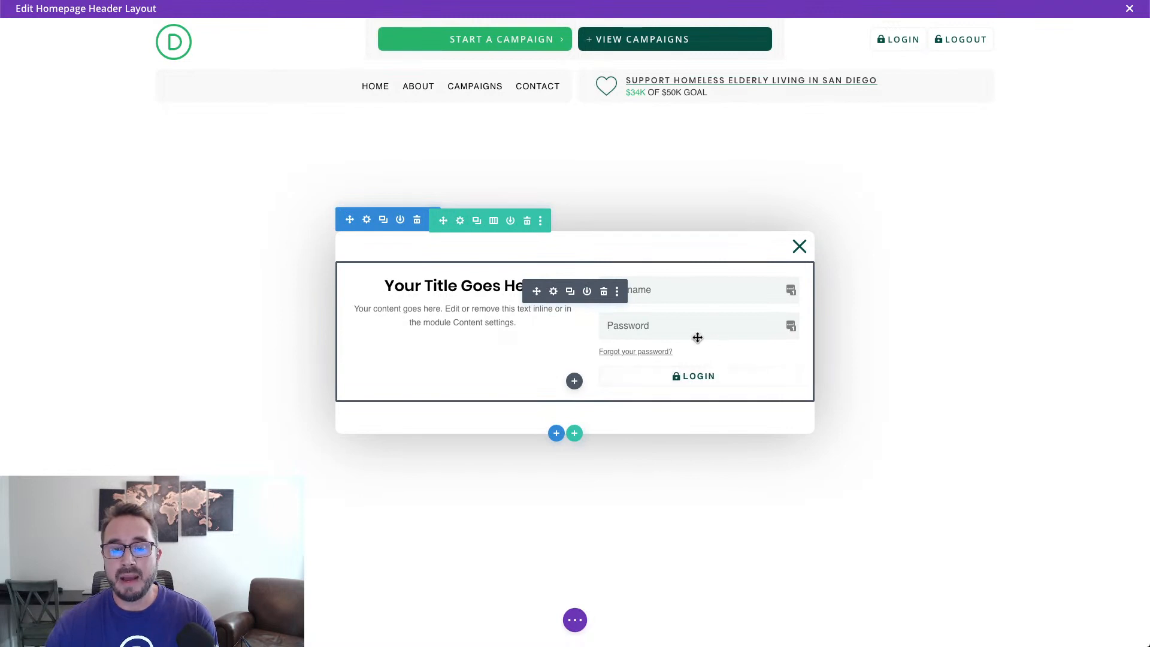
pyautogui.click(553, 292)
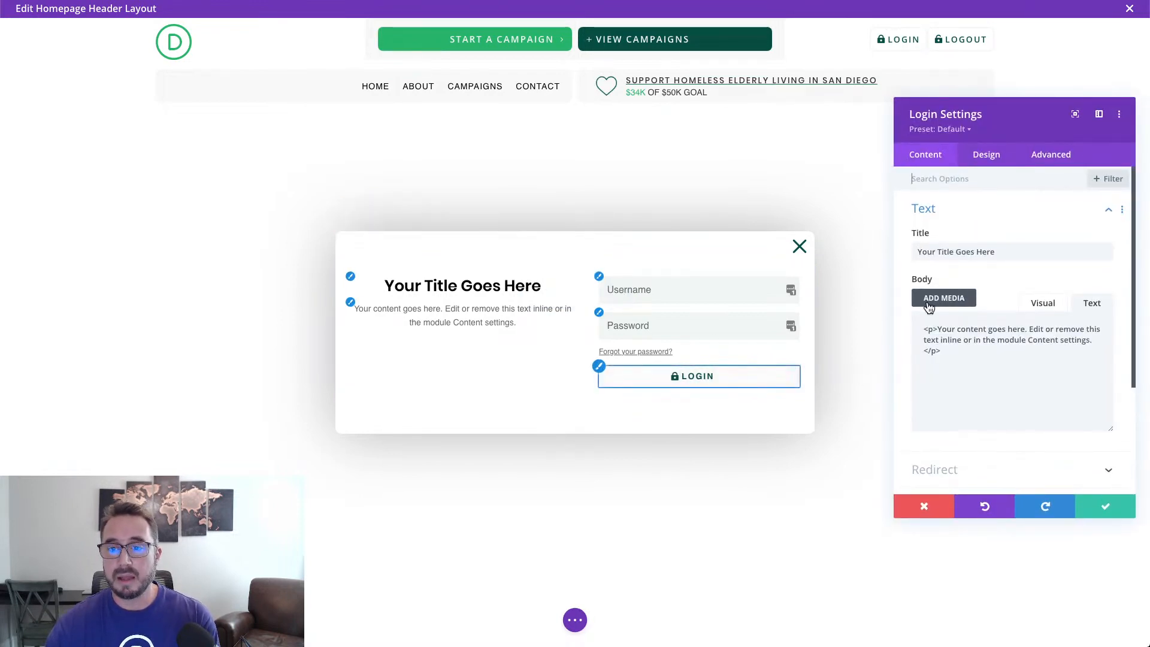
pyautogui.click(987, 166)
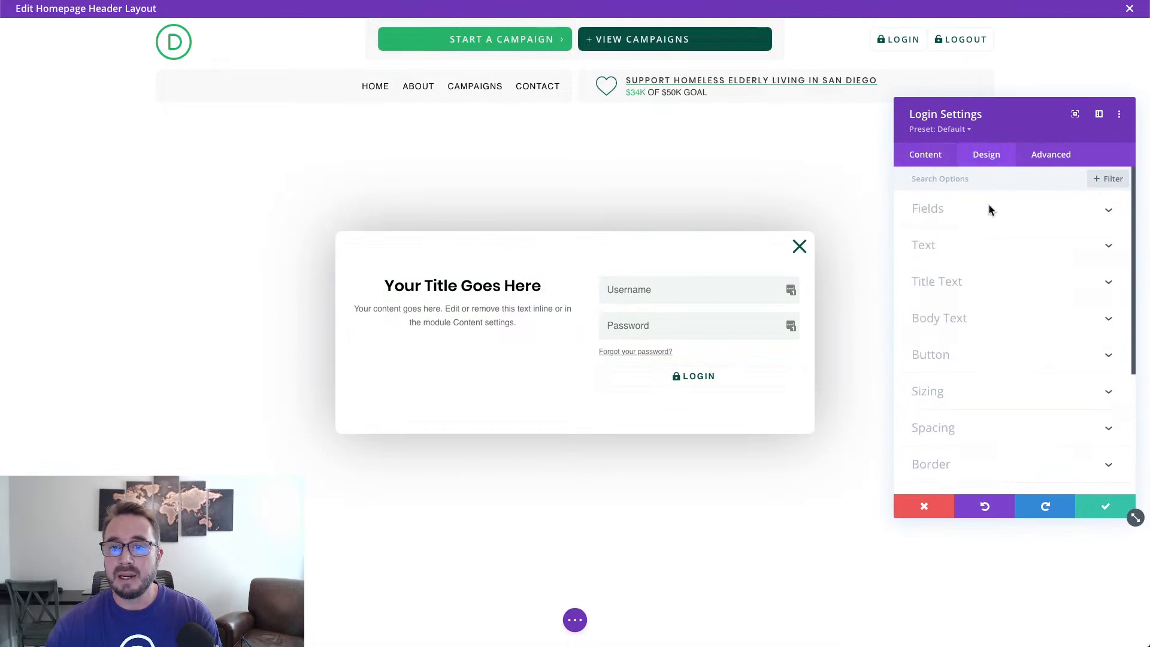
pyautogui.click(973, 366)
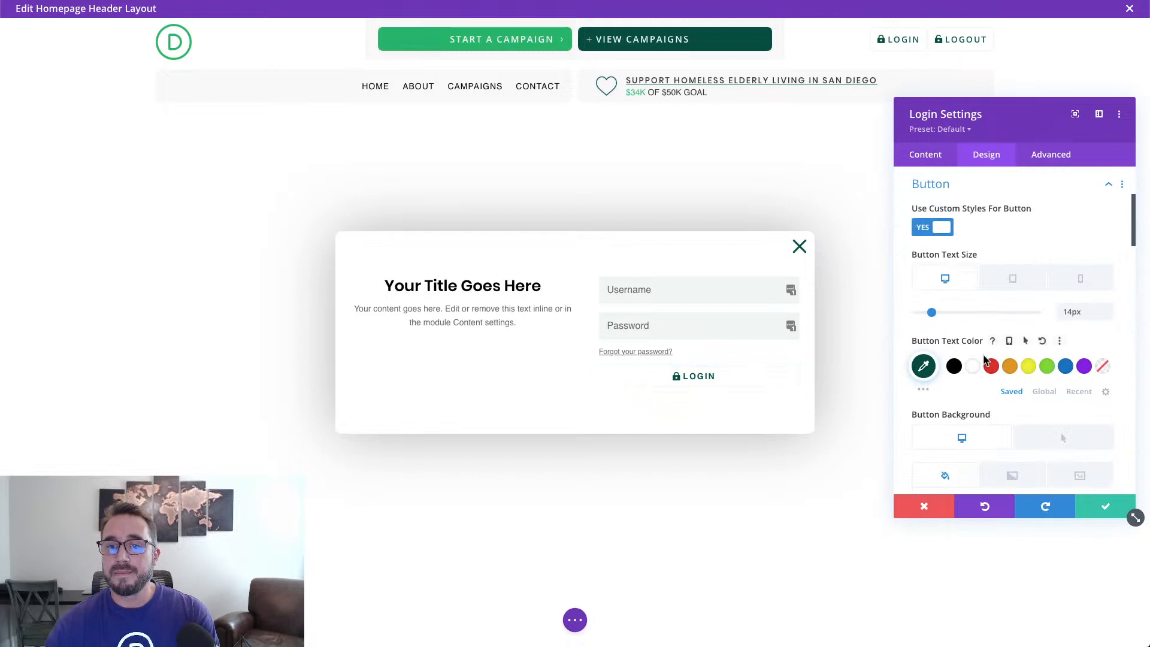
pyautogui.scroll(-1, 981, 359)
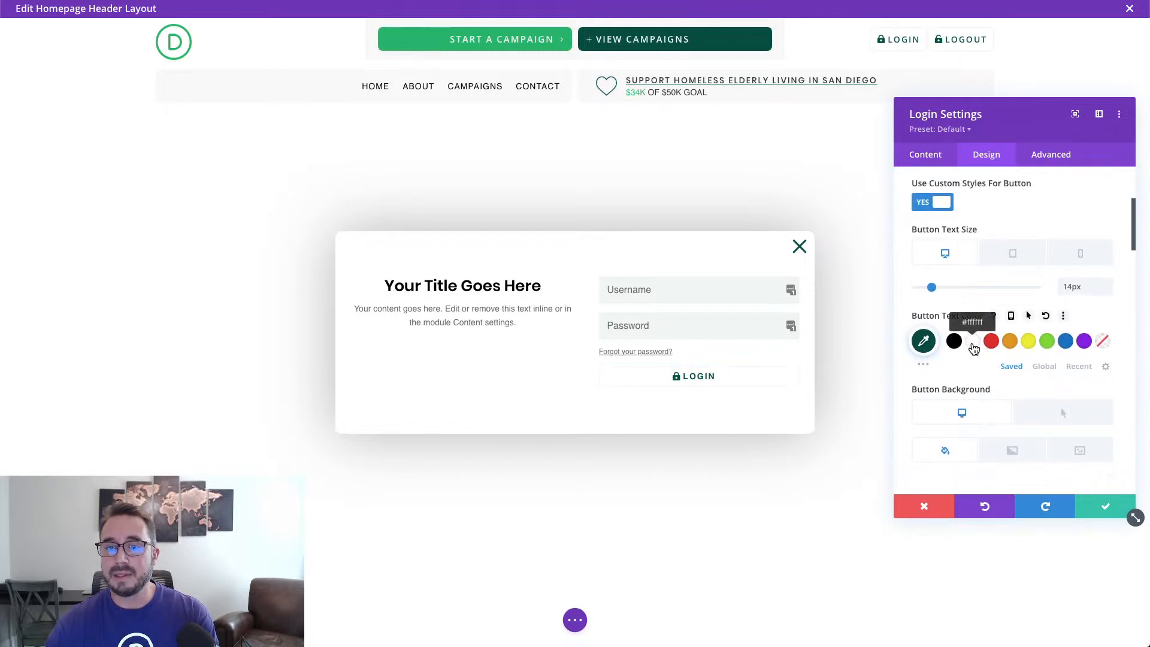
pyautogui.click(973, 346)
# Set the Login module's button background to dark green and its hover background to #00683c.
pyautogui.scroll(-5, 973, 347)
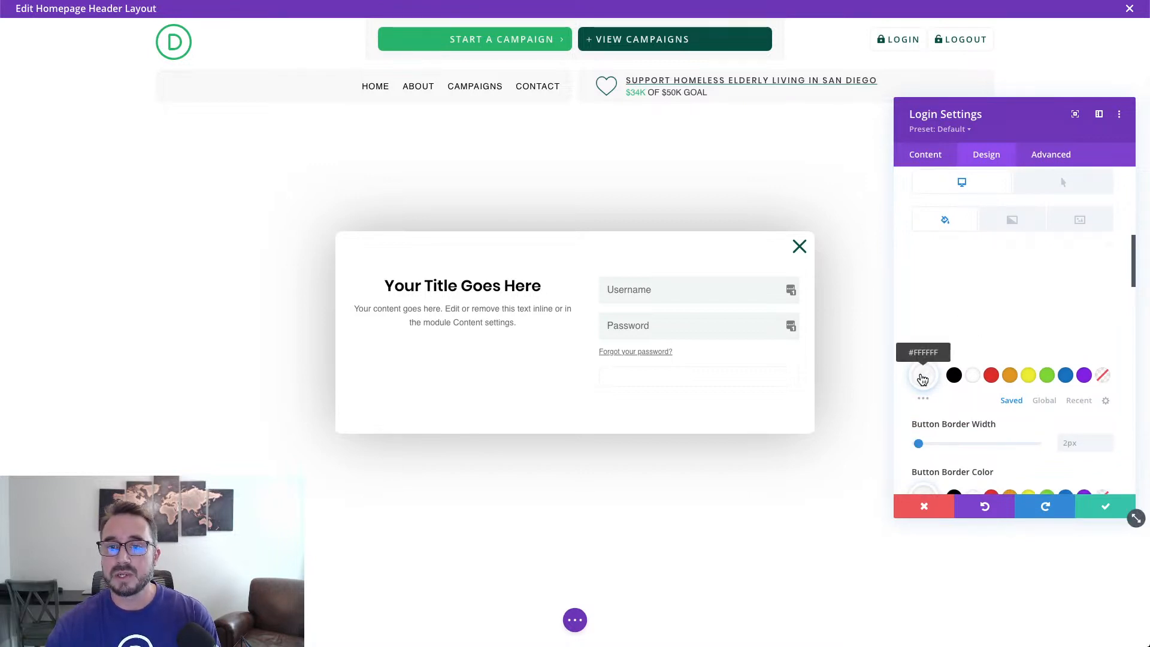
pyautogui.click(922, 379)
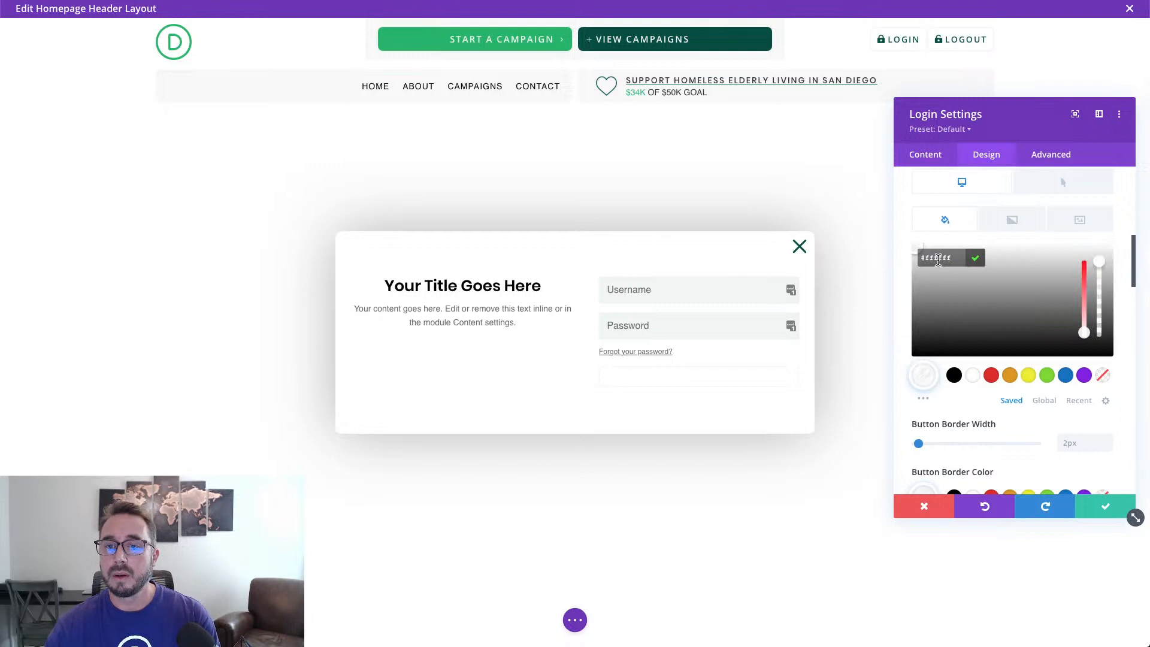
pyautogui.click(903, 304)
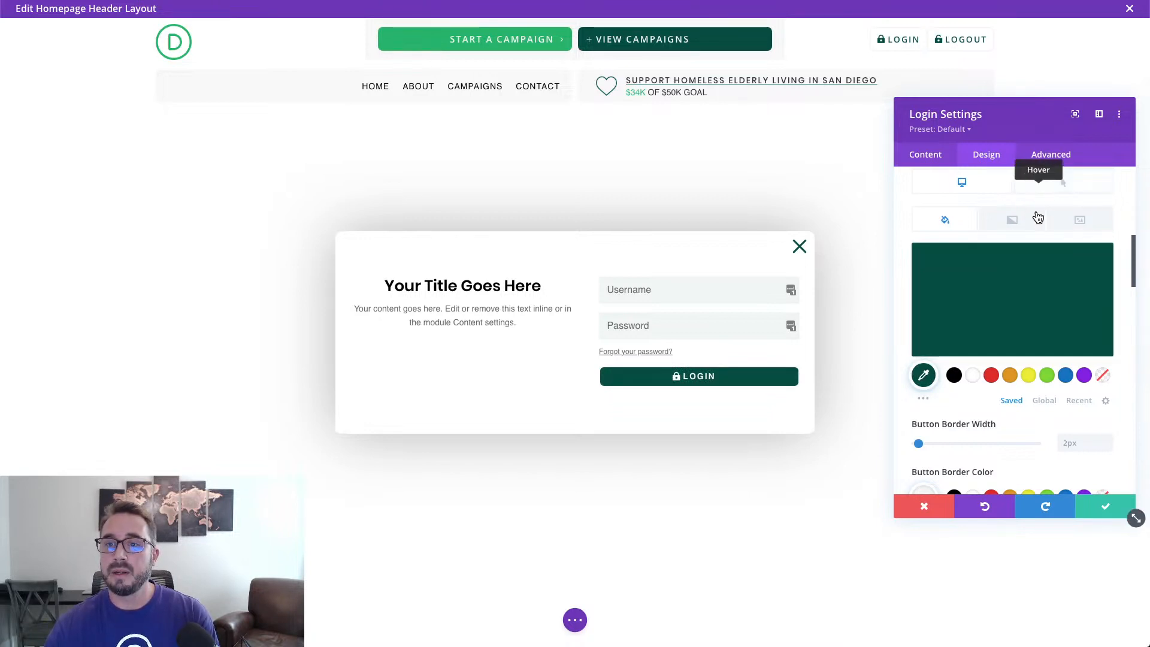
pyautogui.click(1038, 182)
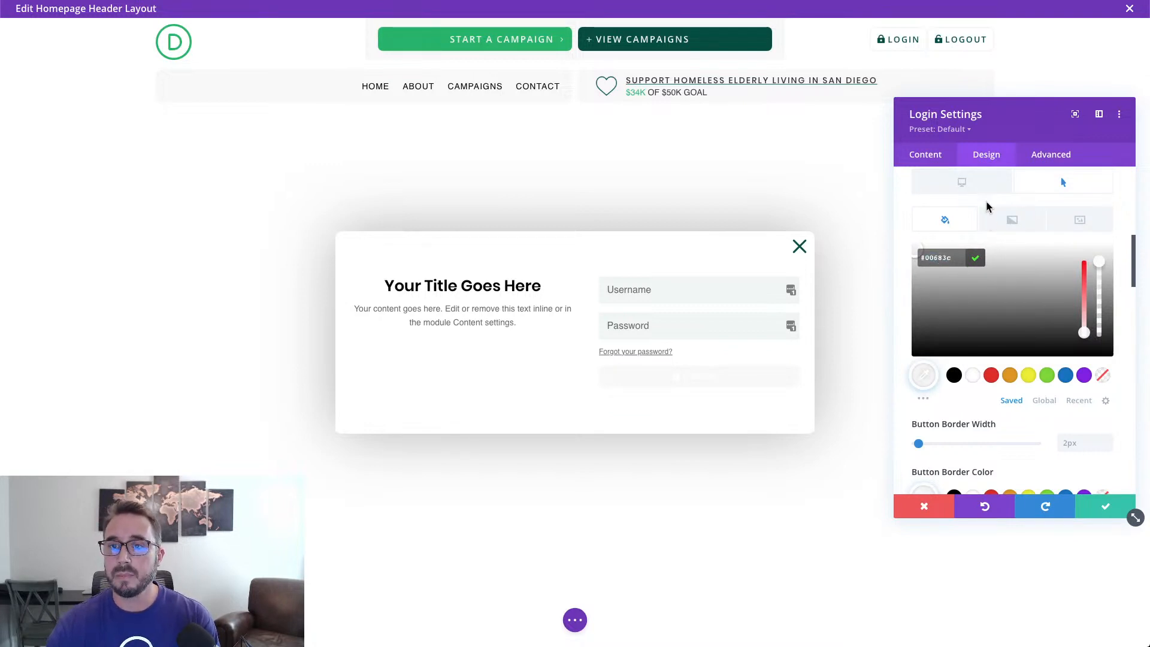
pyautogui.press('Return')
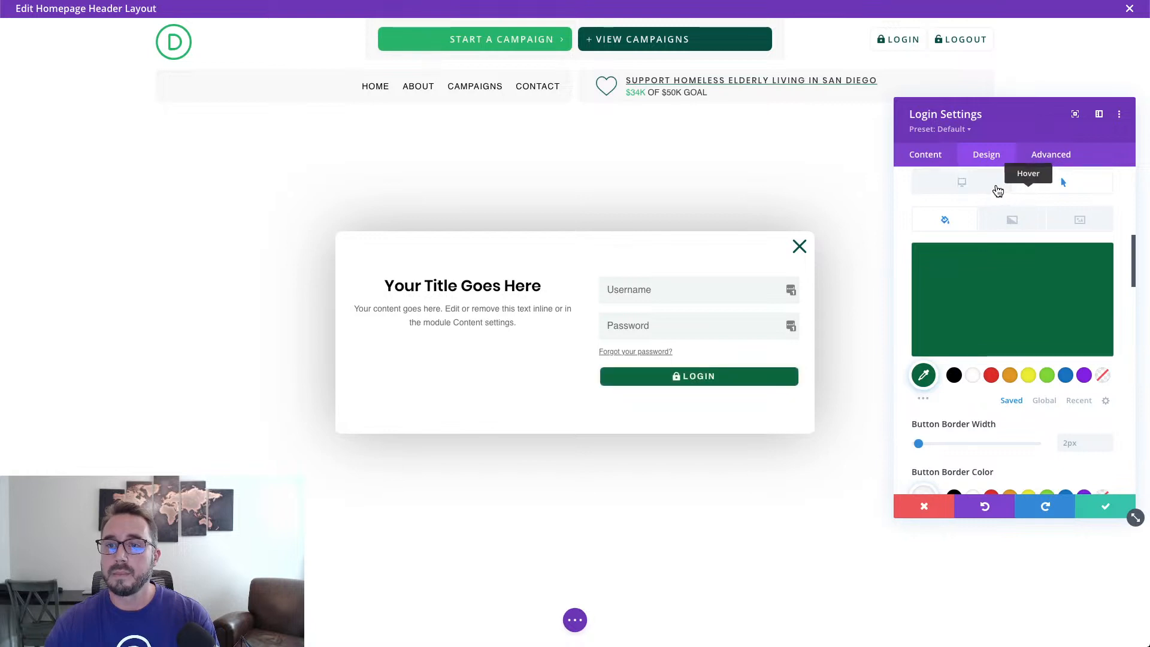
pyautogui.click(978, 189)
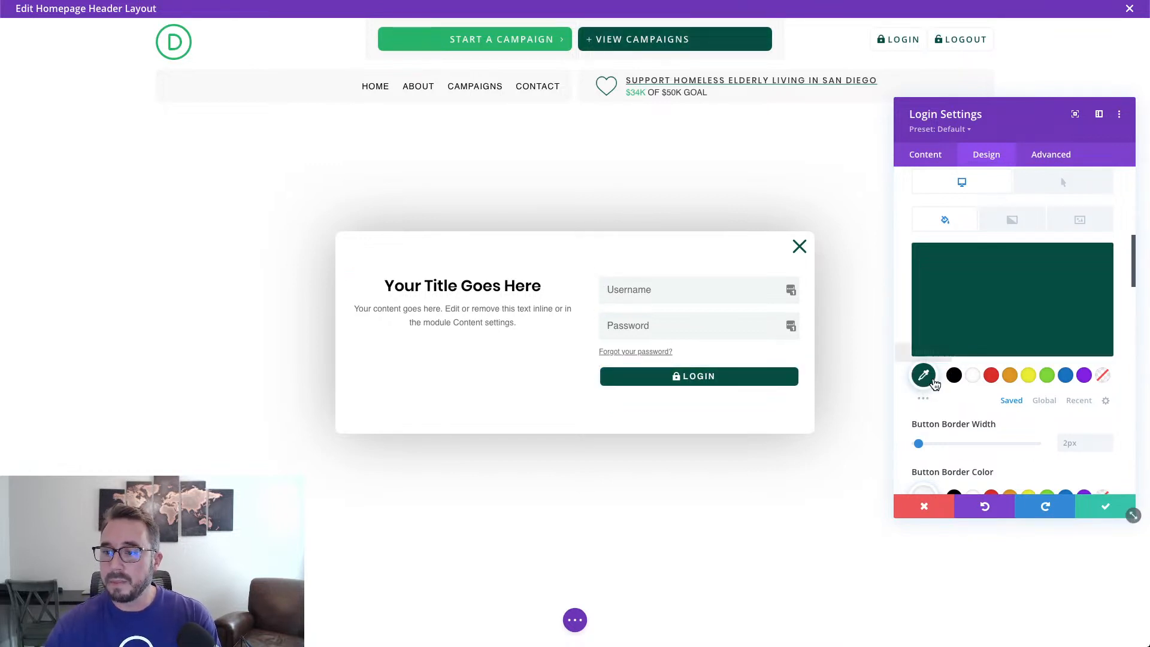
# Set the Login module's button padding to 15px at the top and bottom, linking the two values.
pyautogui.scroll(-1, 959, 396)
pyautogui.scroll(-2, 958, 397)
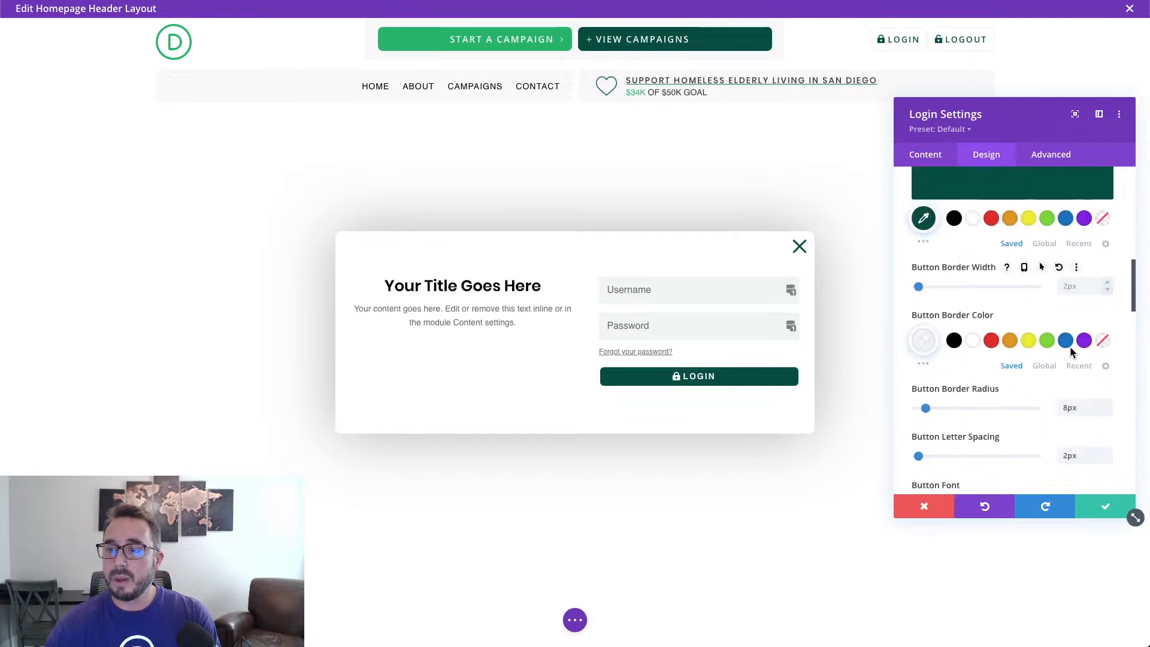
pyautogui.scroll(-3, 1057, 363)
pyautogui.scroll(-4, 1057, 362)
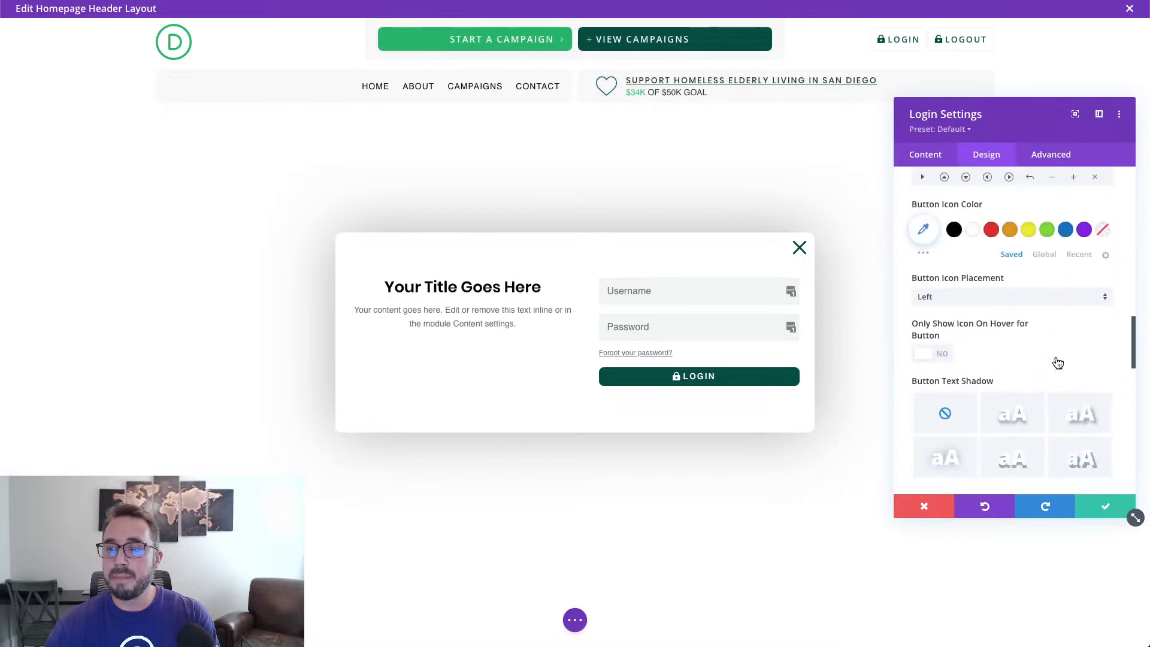
pyautogui.scroll(-6, 1057, 359)
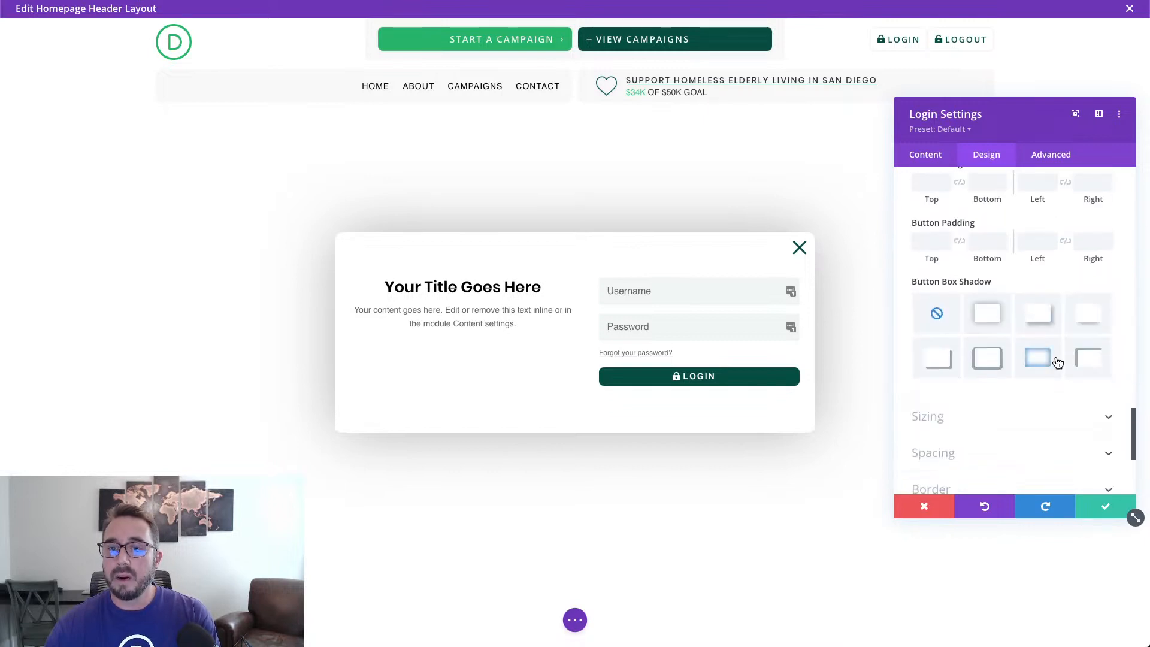
pyautogui.click(931, 242)
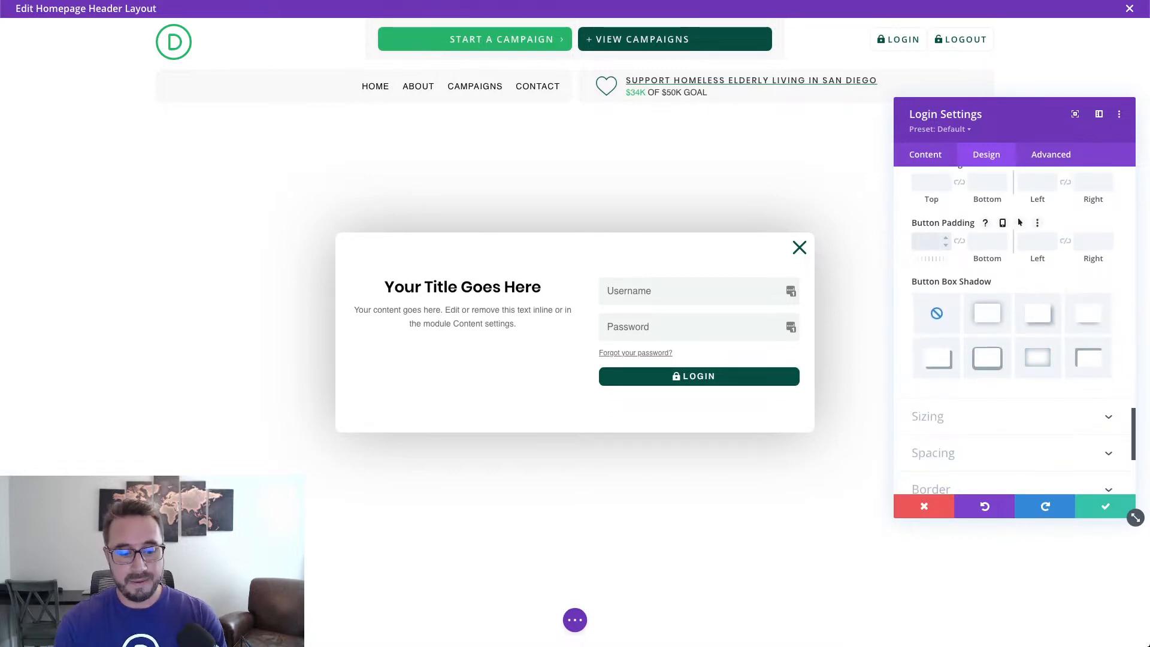
pyautogui.write('15px')
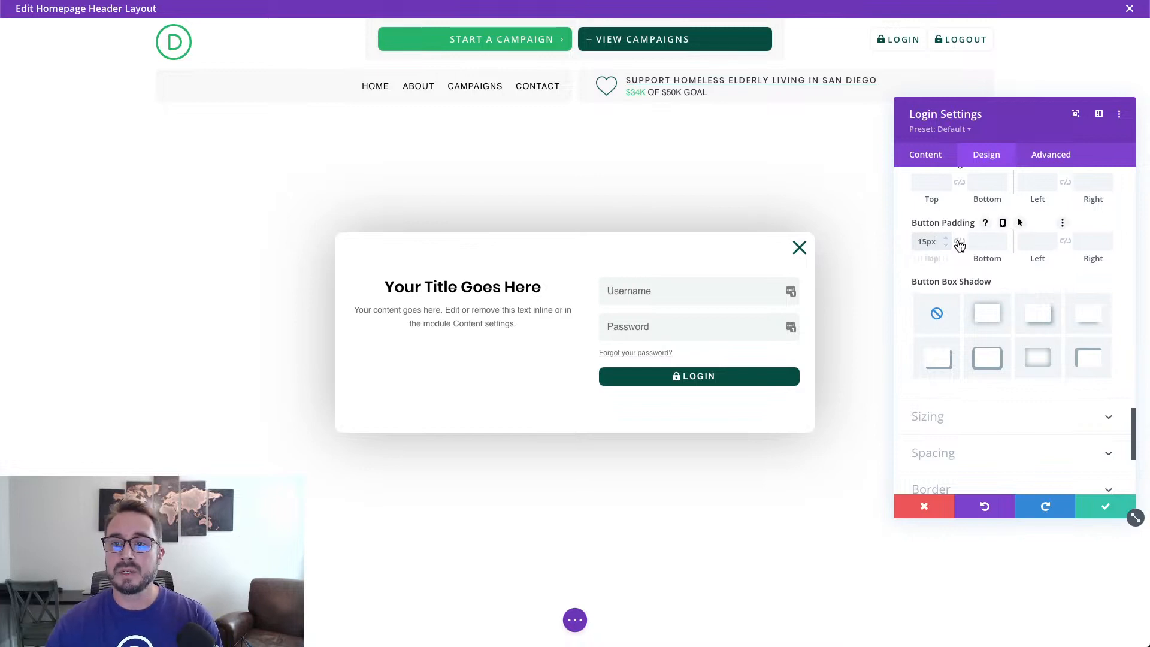
pyautogui.click(959, 240)
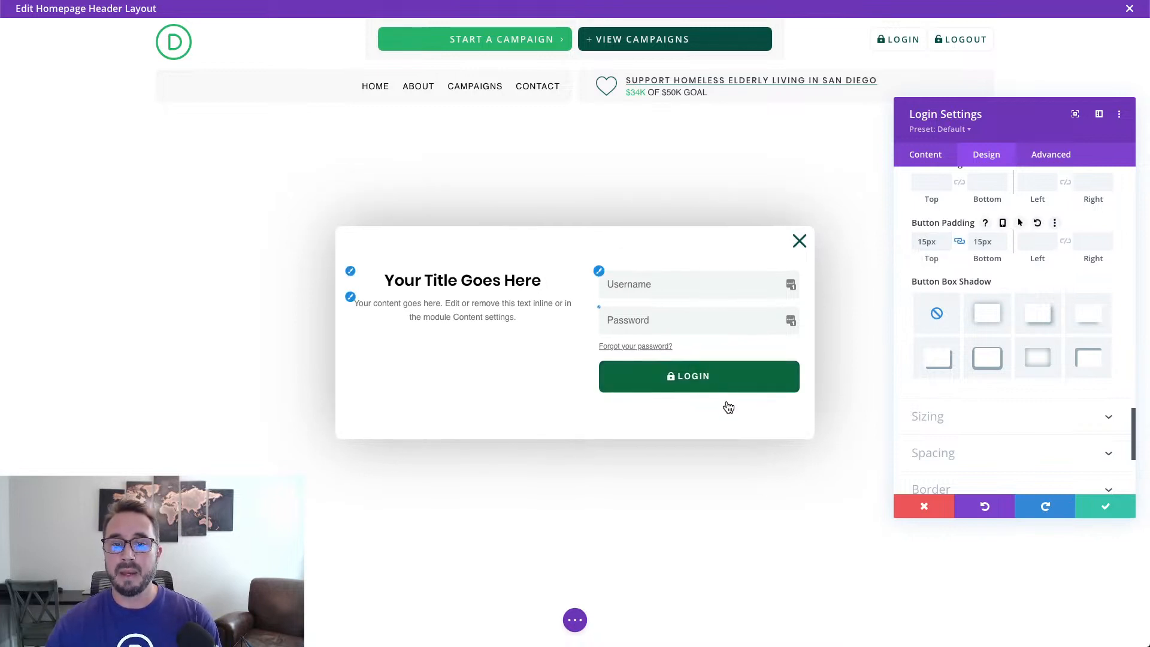
# Set the Login module's width to 100%, enable responsive max width, and set the desktop max width to 80%.
pyautogui.scroll(-1, 1051, 429)
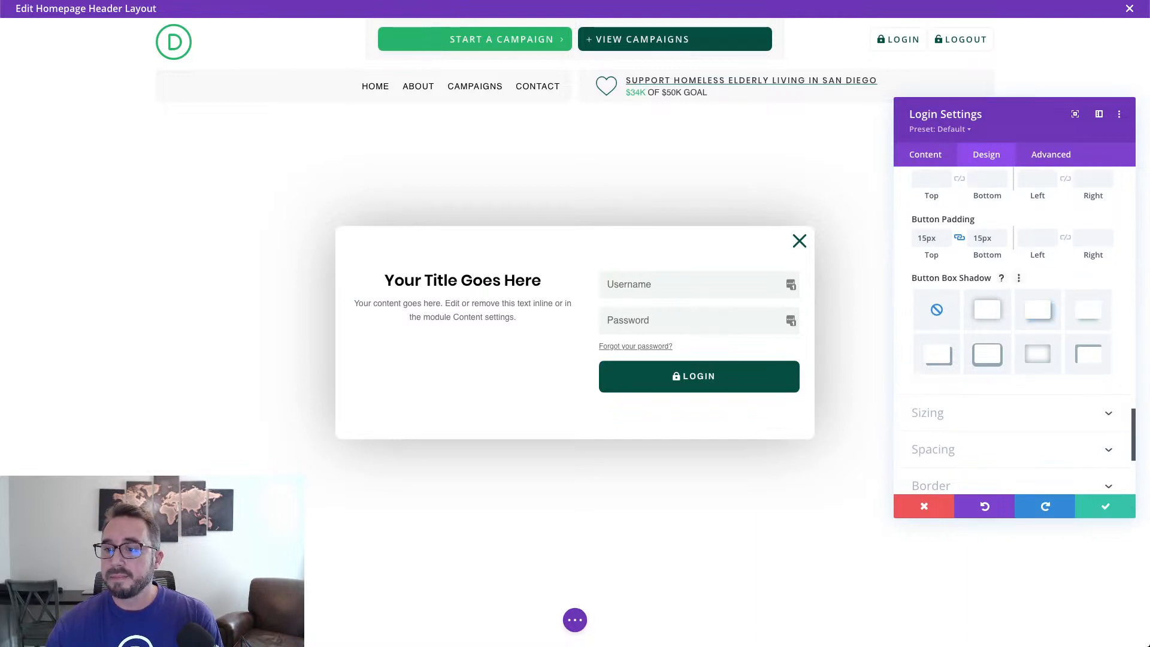
pyautogui.click(1008, 423)
pyautogui.click(1077, 230)
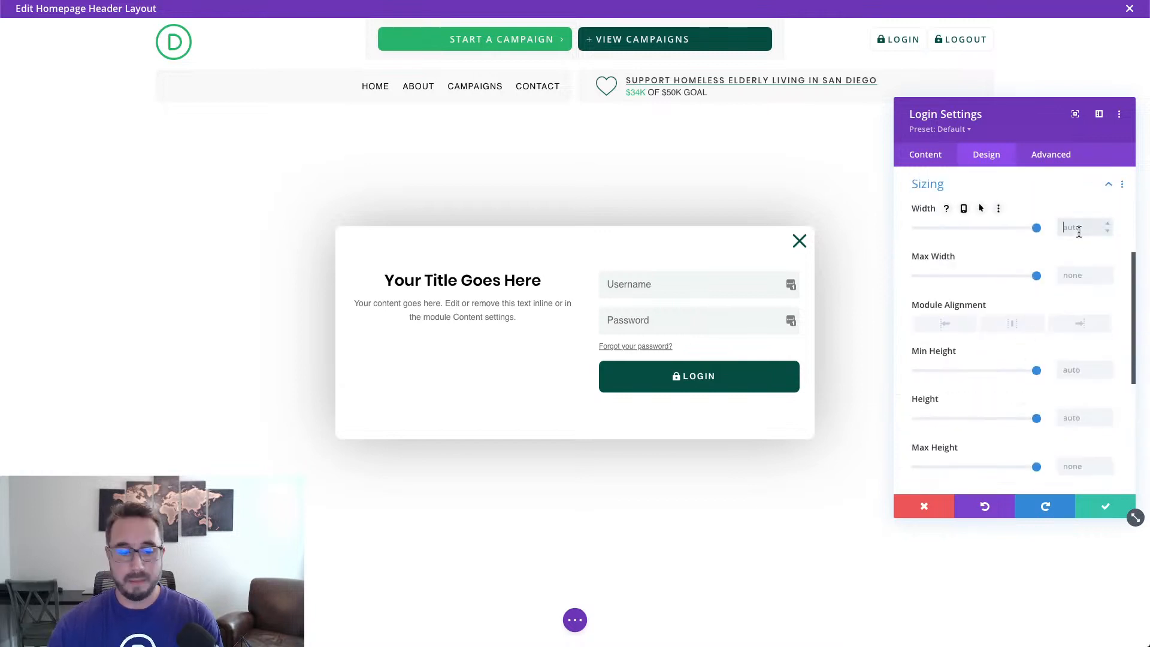
pyautogui.write('100')
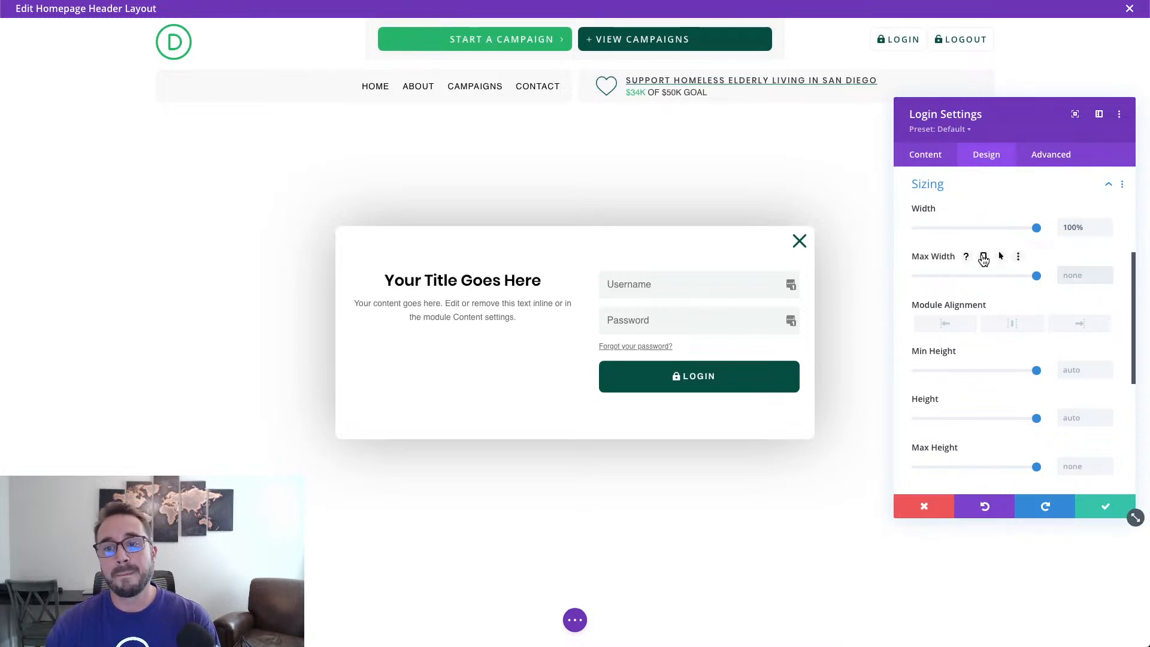
pyautogui.click(983, 257)
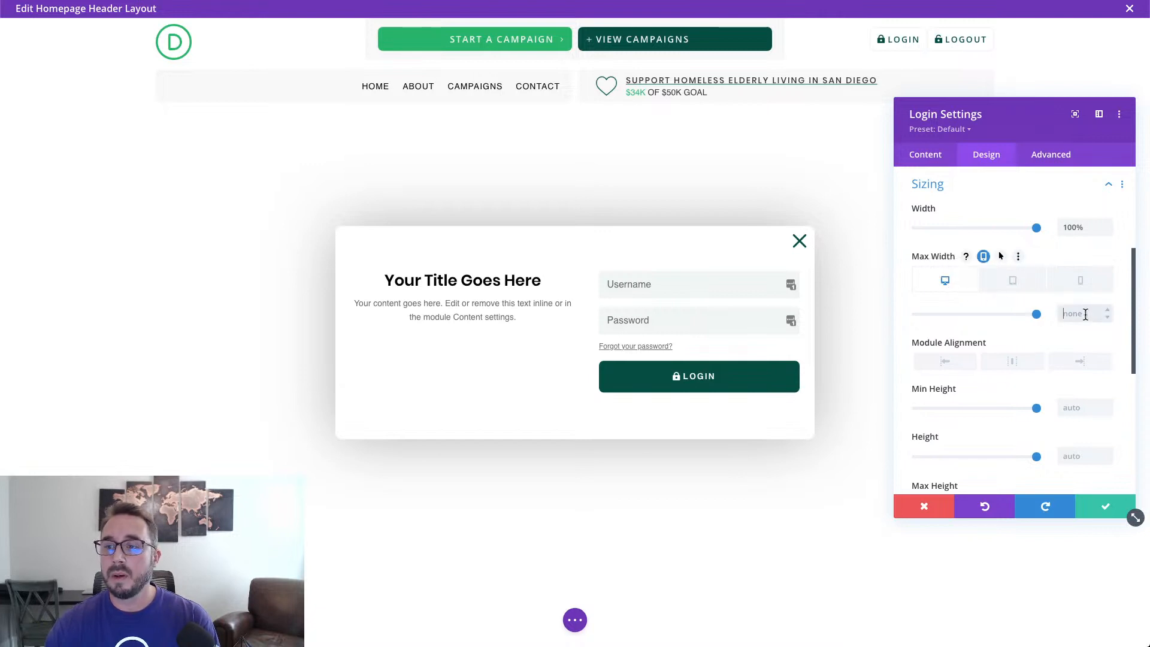
pyautogui.write('80')
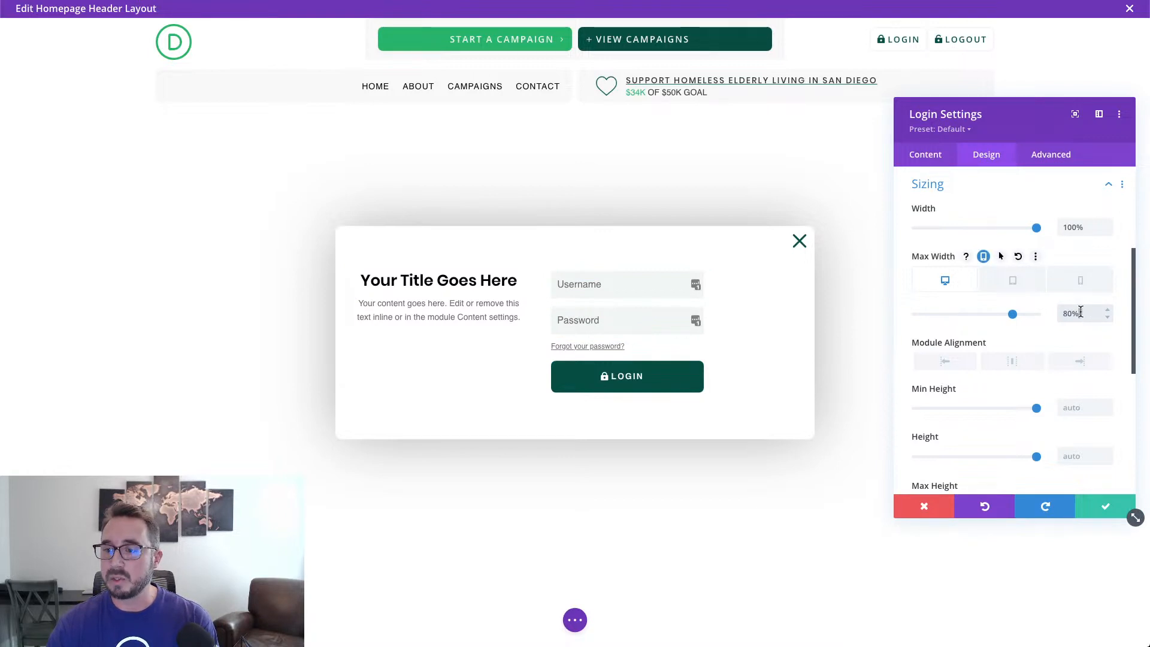
# Set the Login module's max width for tablet to 90%.
pyautogui.click(1022, 288)
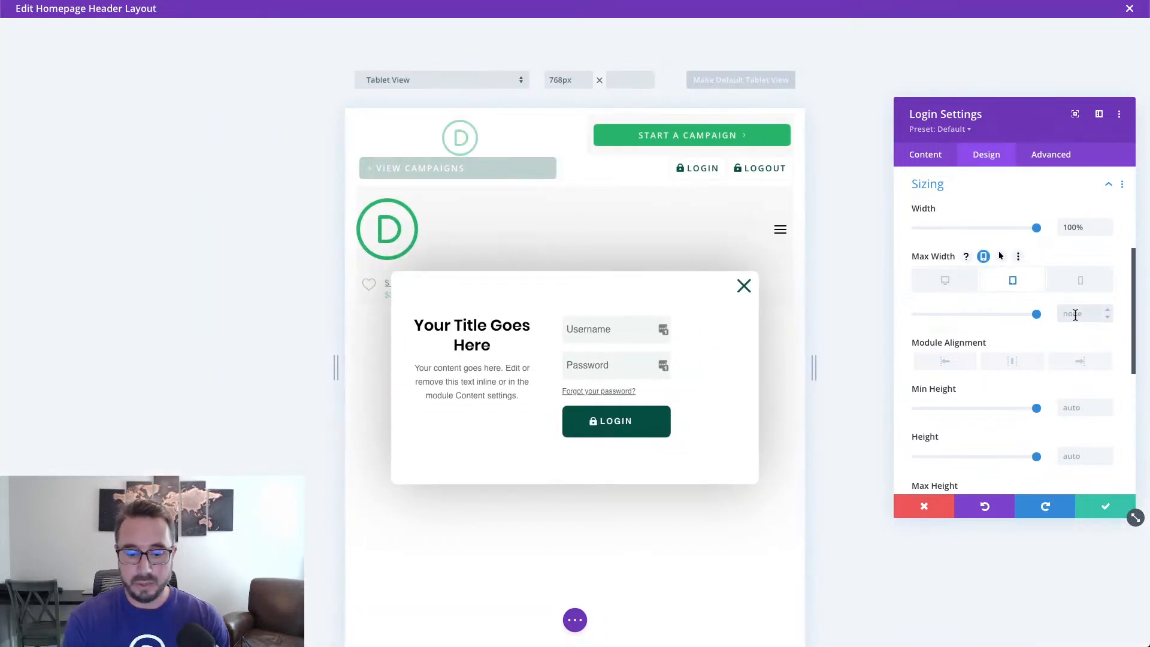
pyautogui.click(1075, 314)
pyautogui.write('8')
pyautogui.write('0')
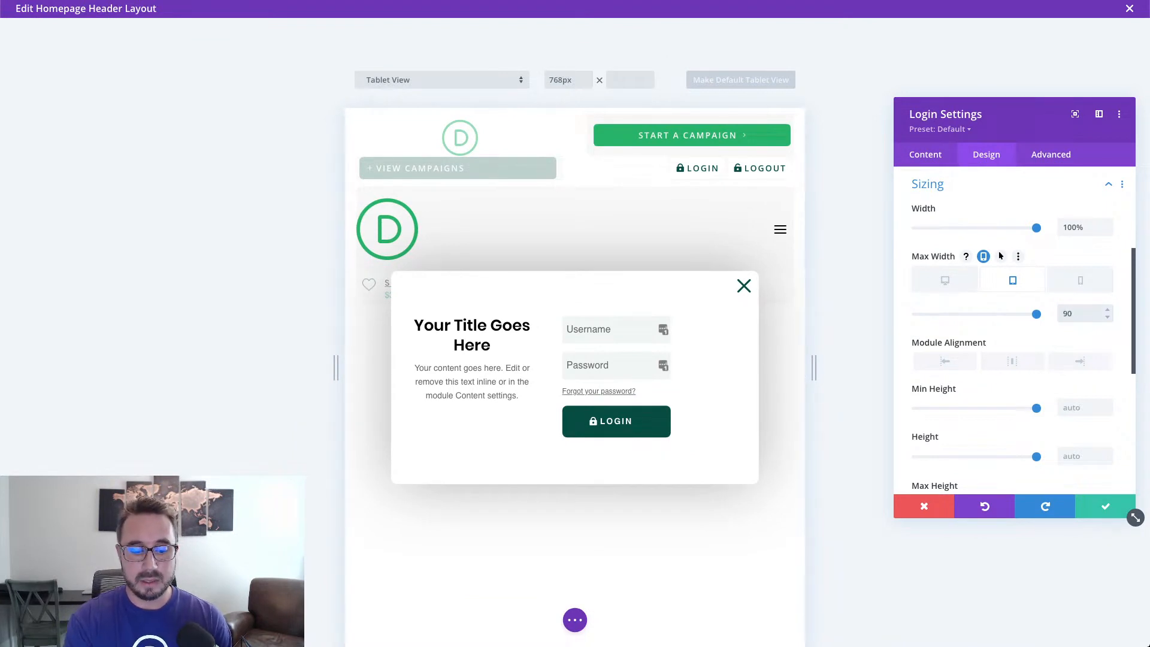
pyautogui.write('px')
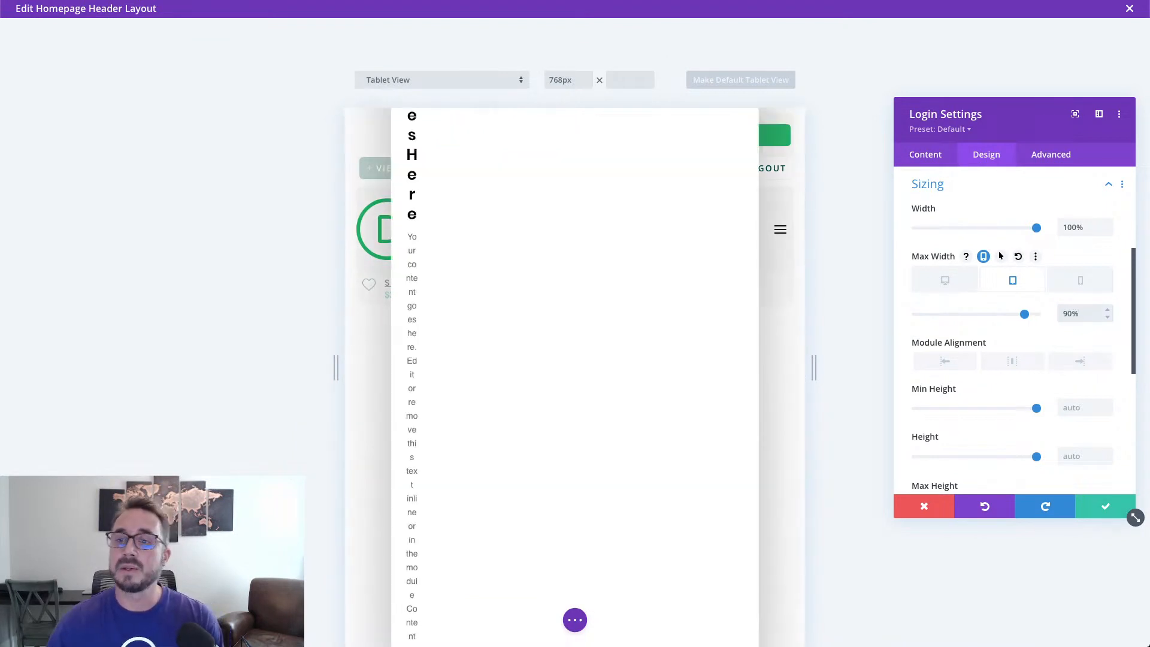
# Set the Login module's max width for phone to 95% and center the module's alignment.
pyautogui.click(1089, 290)
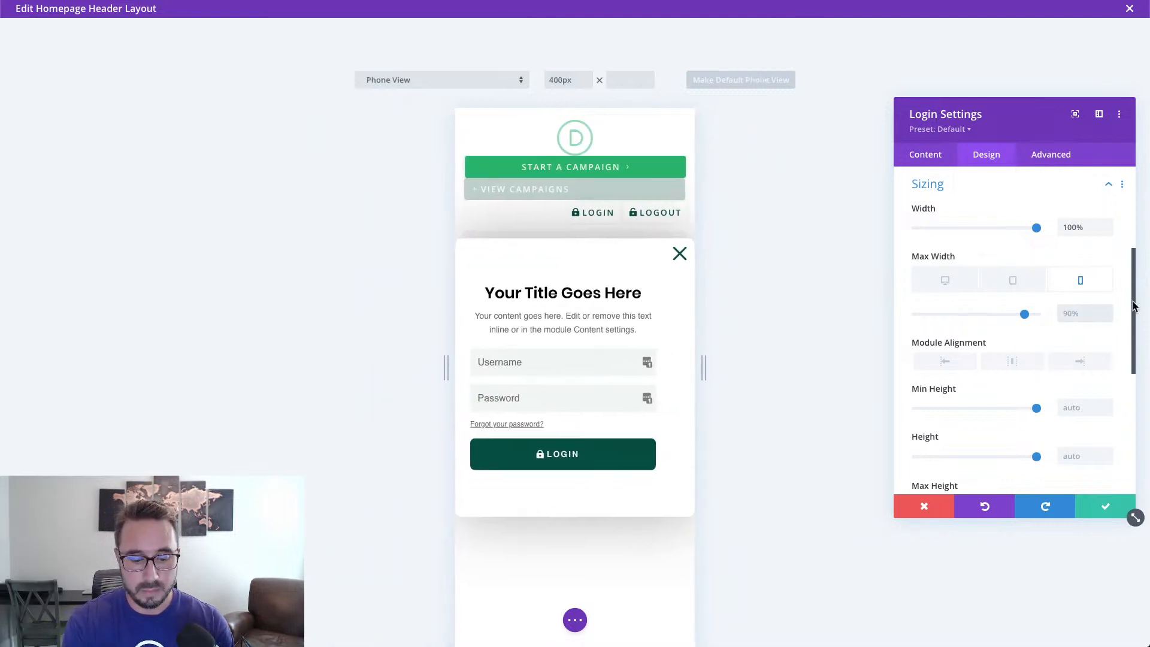
pyautogui.write('9%')
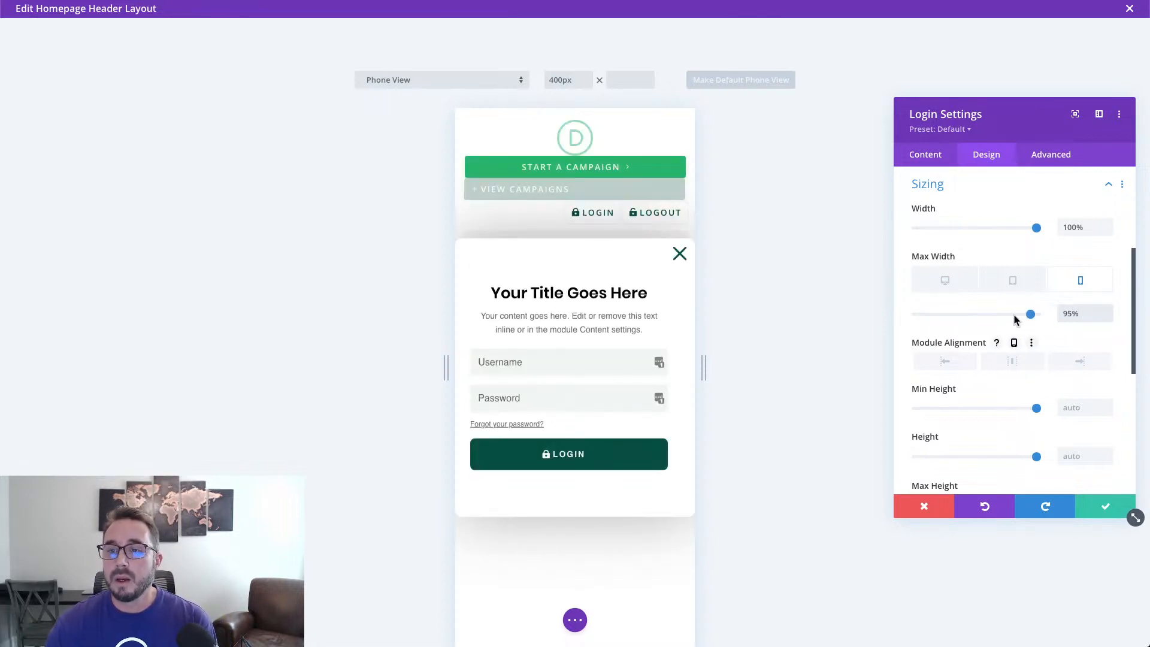
pyautogui.click(945, 287)
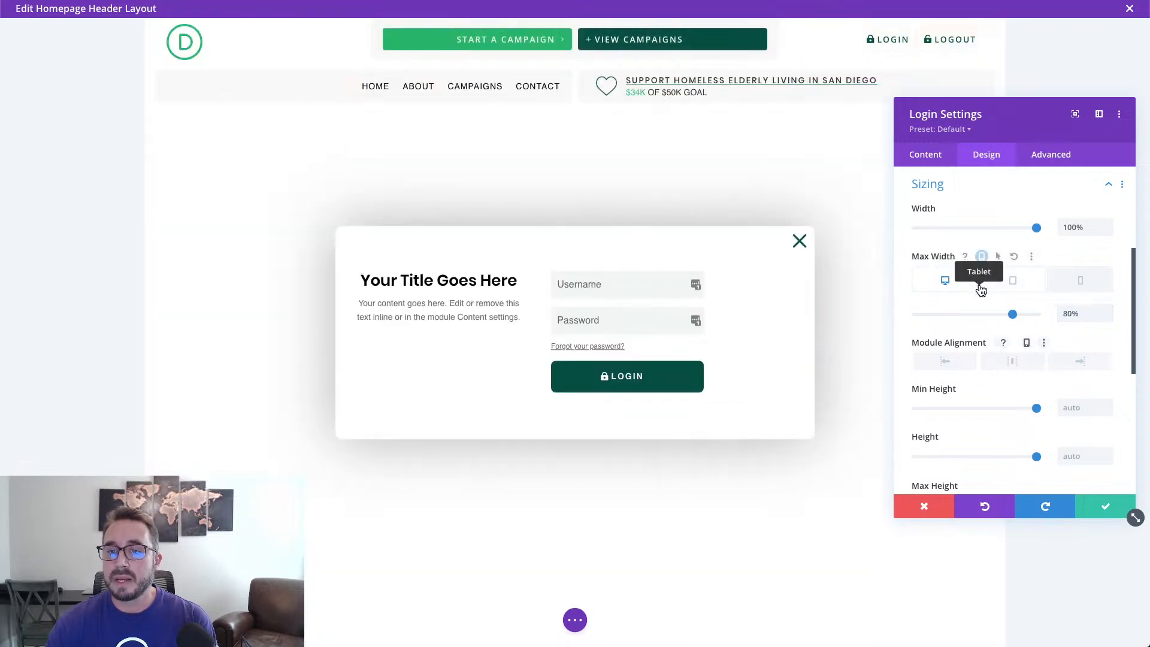
pyautogui.click(1010, 362)
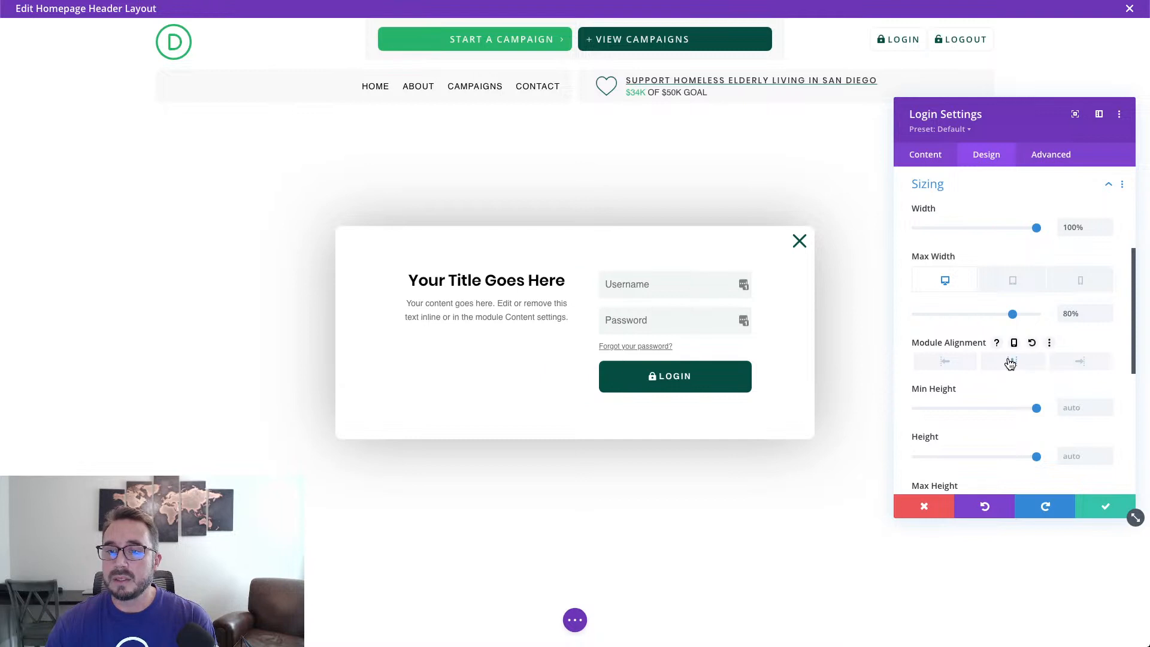
pyautogui.scroll(-1, 998, 426)
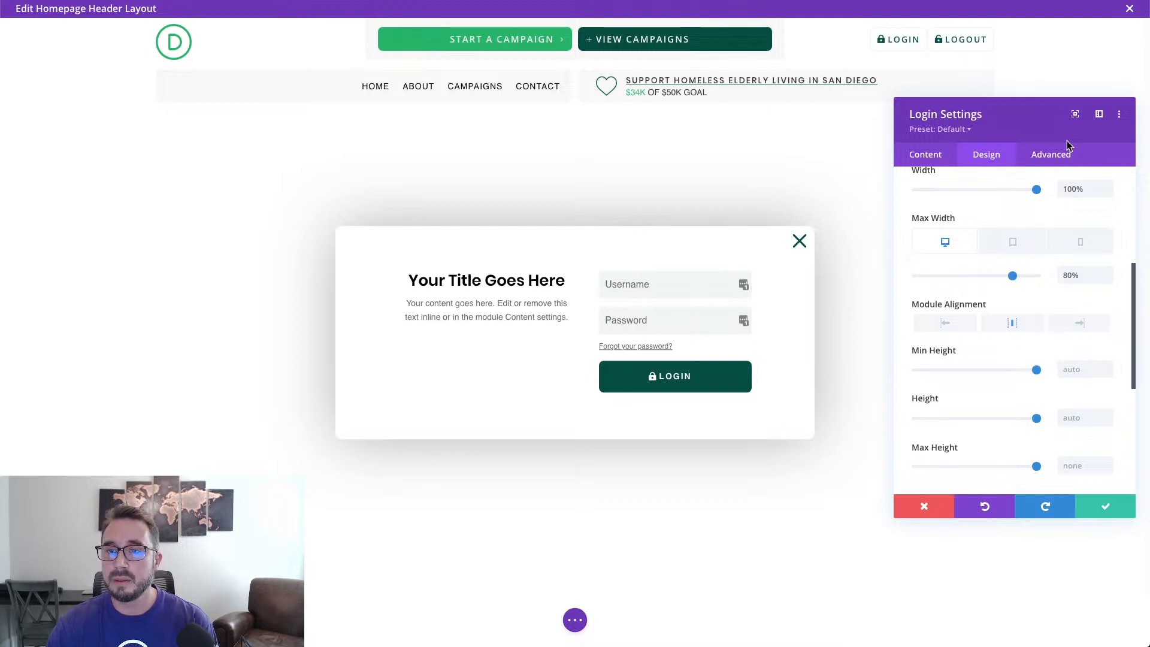
# Give the Login module the CSS class et-logged-out-form.
pyautogui.click(1057, 156)
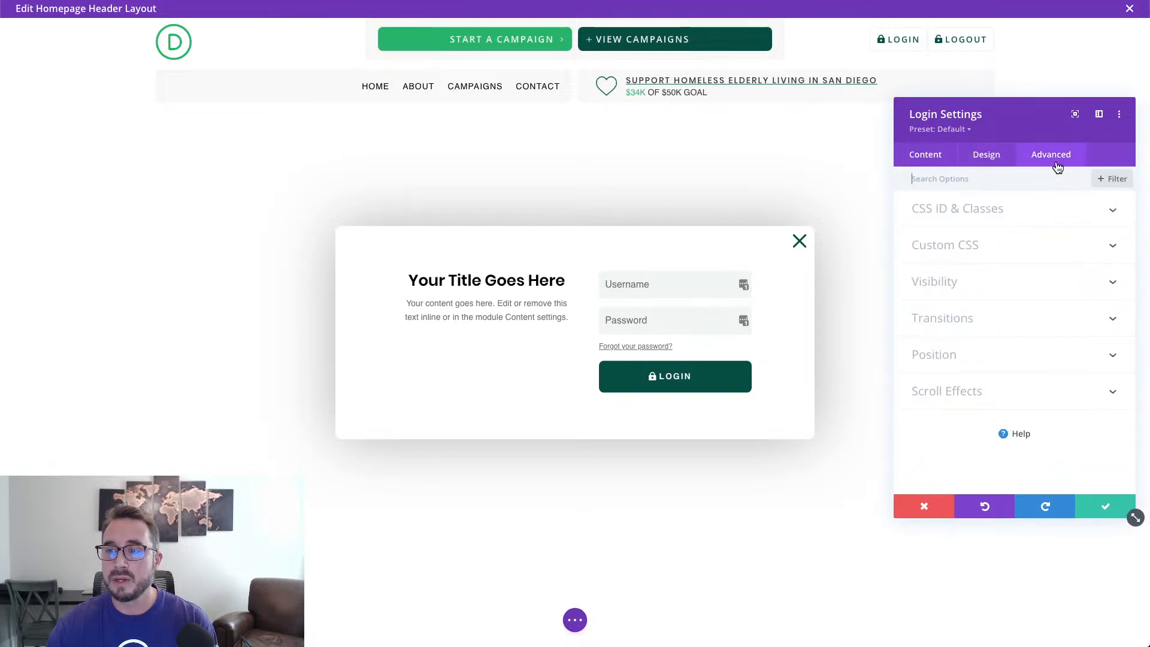
pyautogui.click(1035, 216)
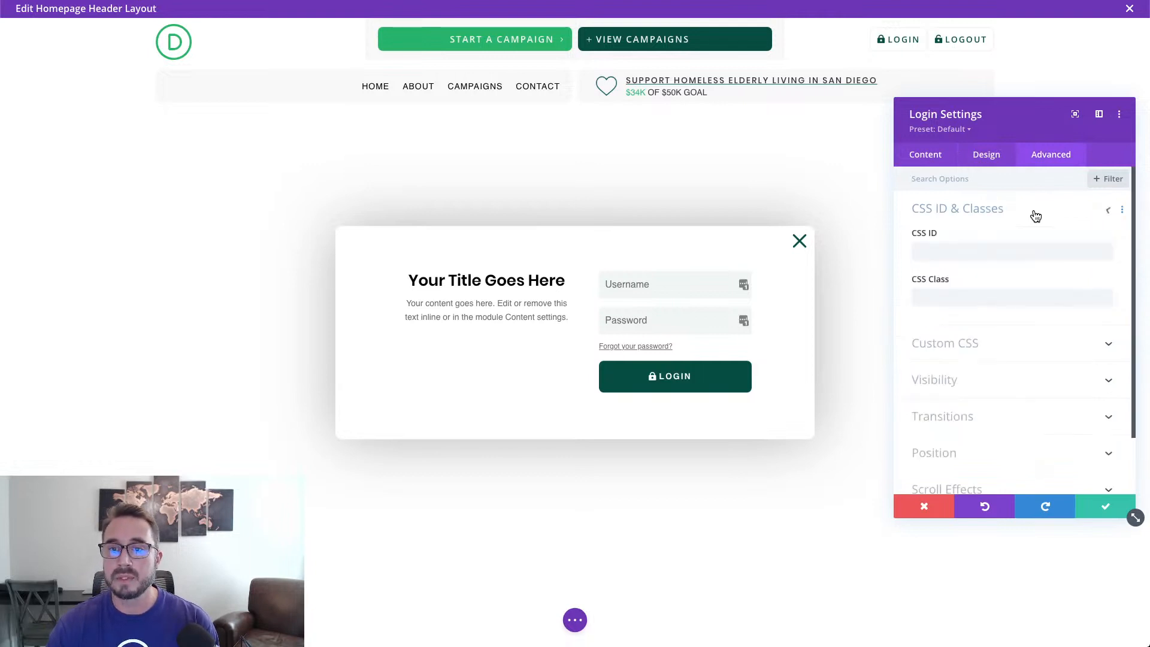
pyautogui.click(998, 291)
pyautogui.write('et-logged-out-form')
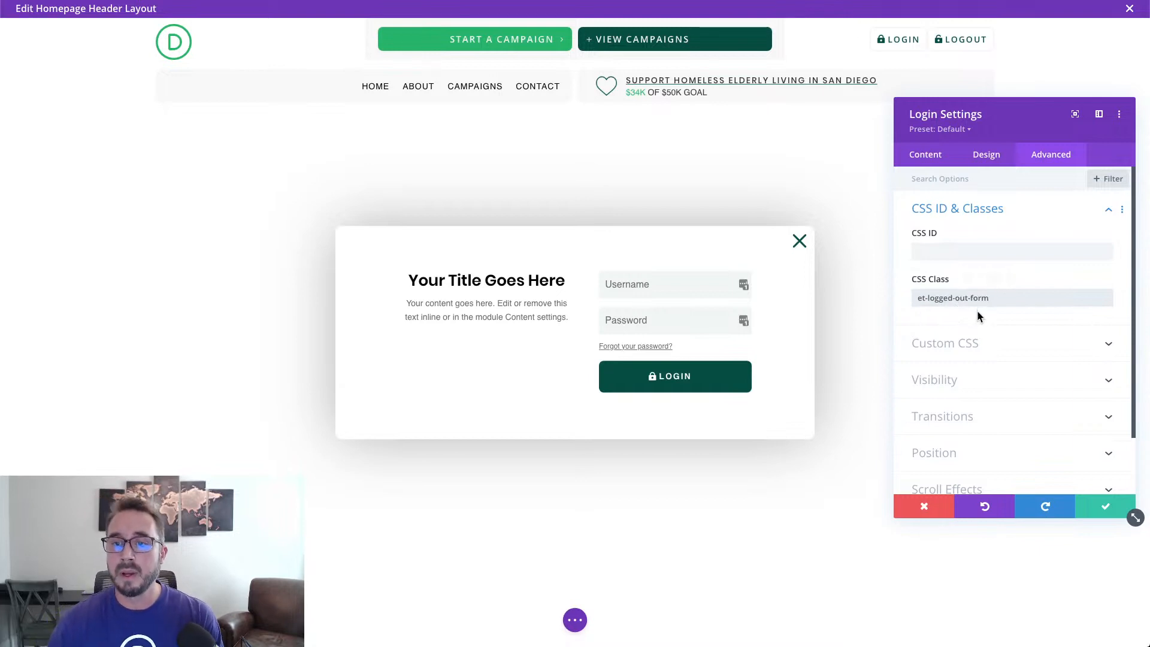
# Add custom CSS to the Login Description: "width: 100% !important;" and "float: none !important;".
pyautogui.scroll(-2, 1004, 316)
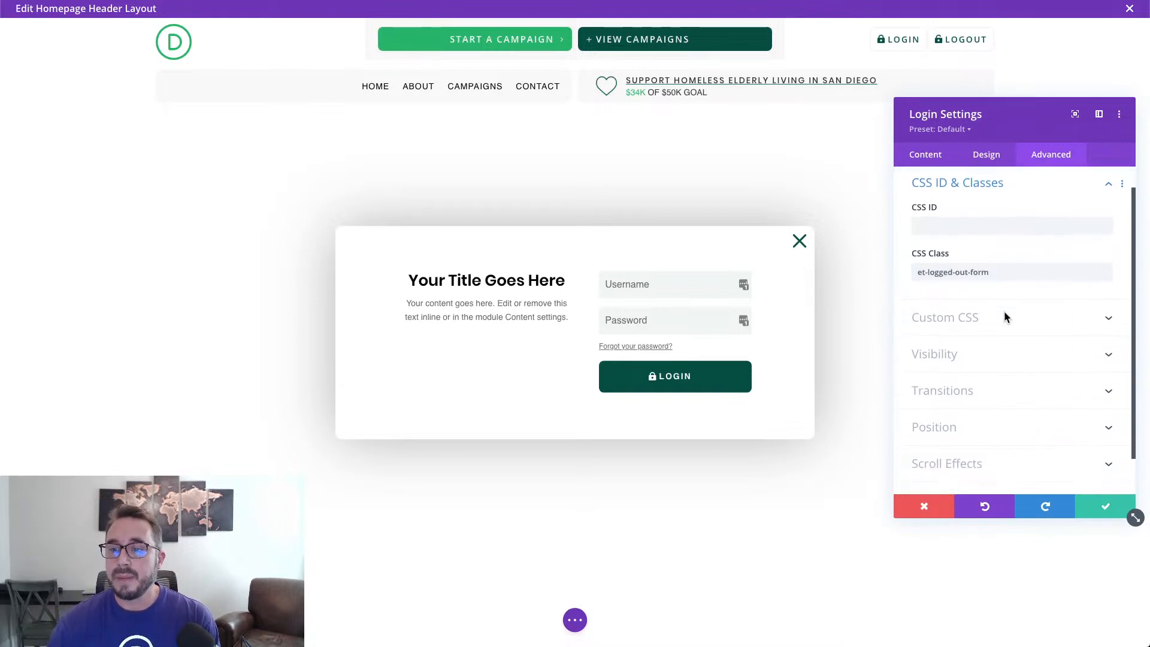
pyautogui.click(1043, 291)
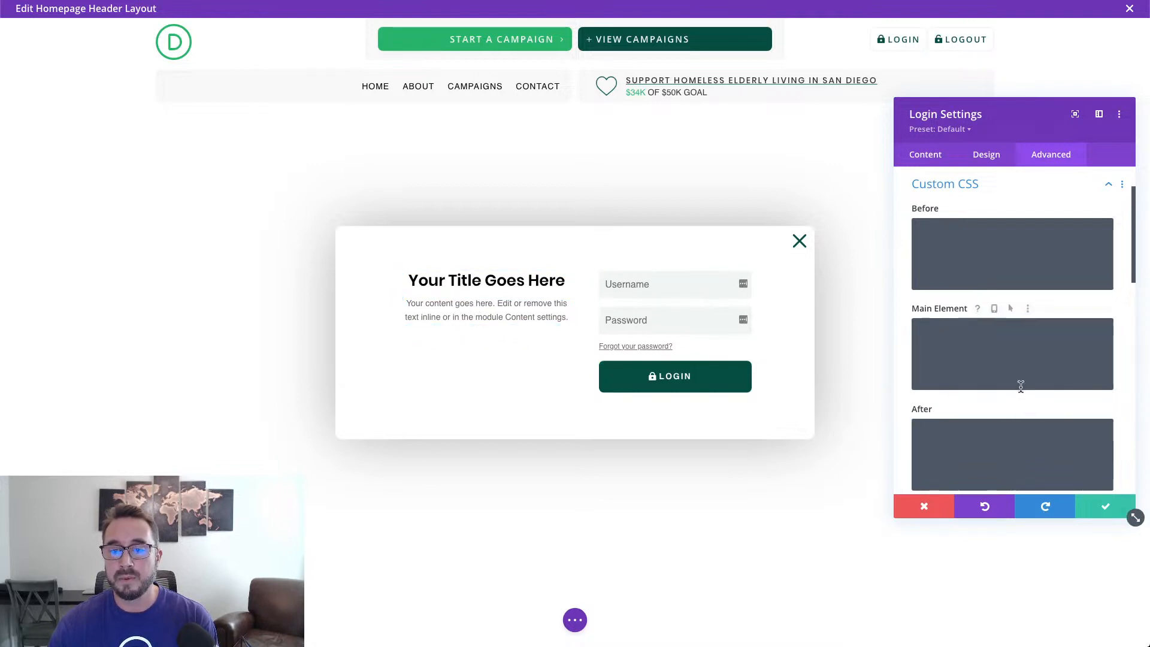
pyautogui.scroll(-3, 1020, 384)
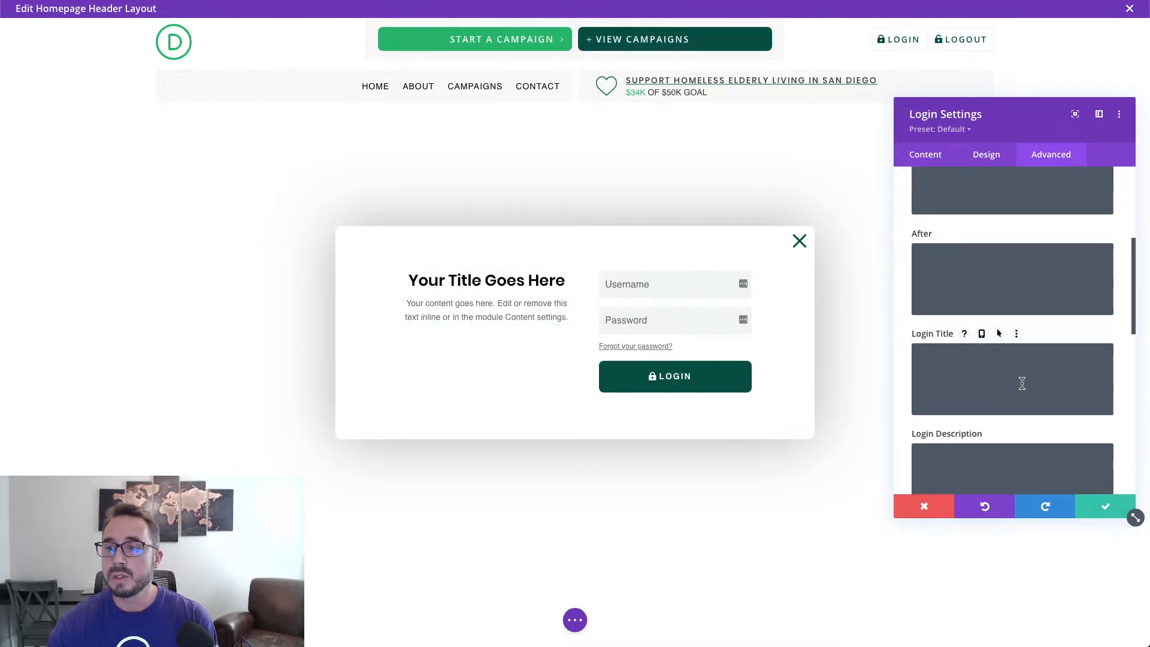
pyautogui.scroll(-3, 1020, 384)
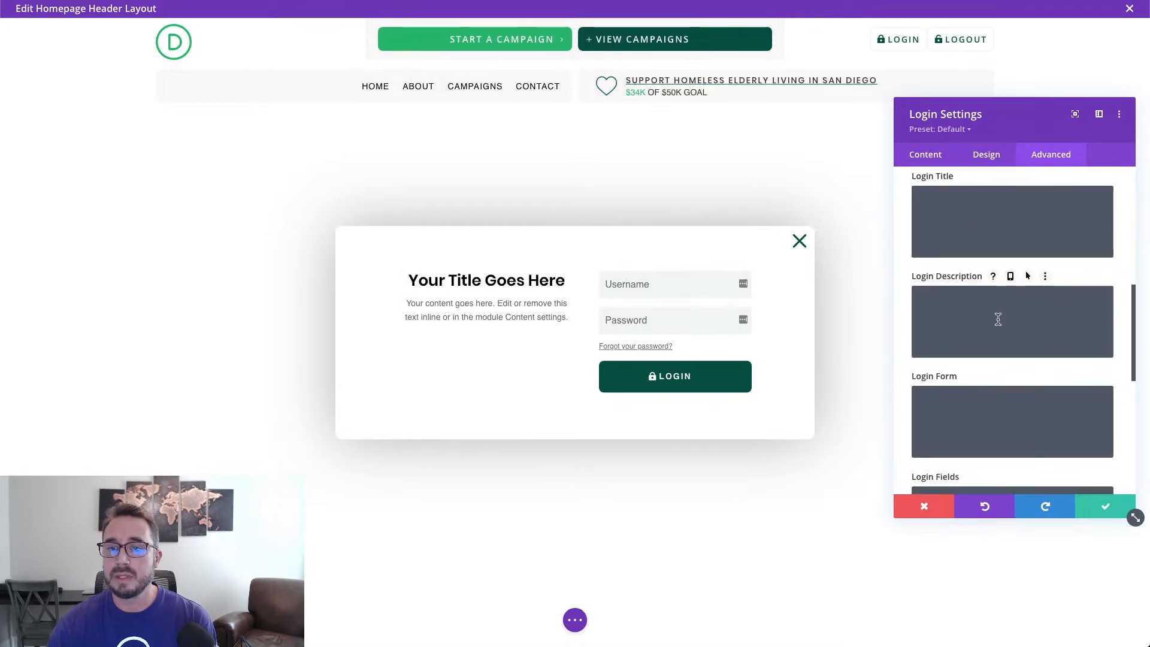
pyautogui.click(997, 304)
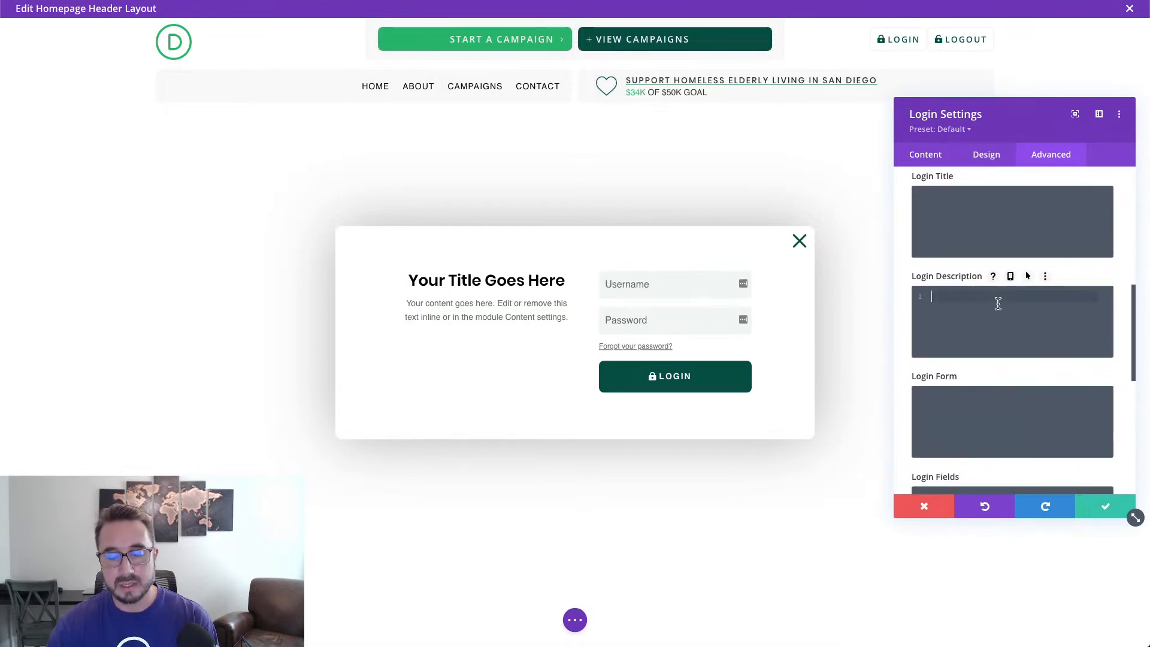
pyautogui.hotkey('ctrl', 'v')
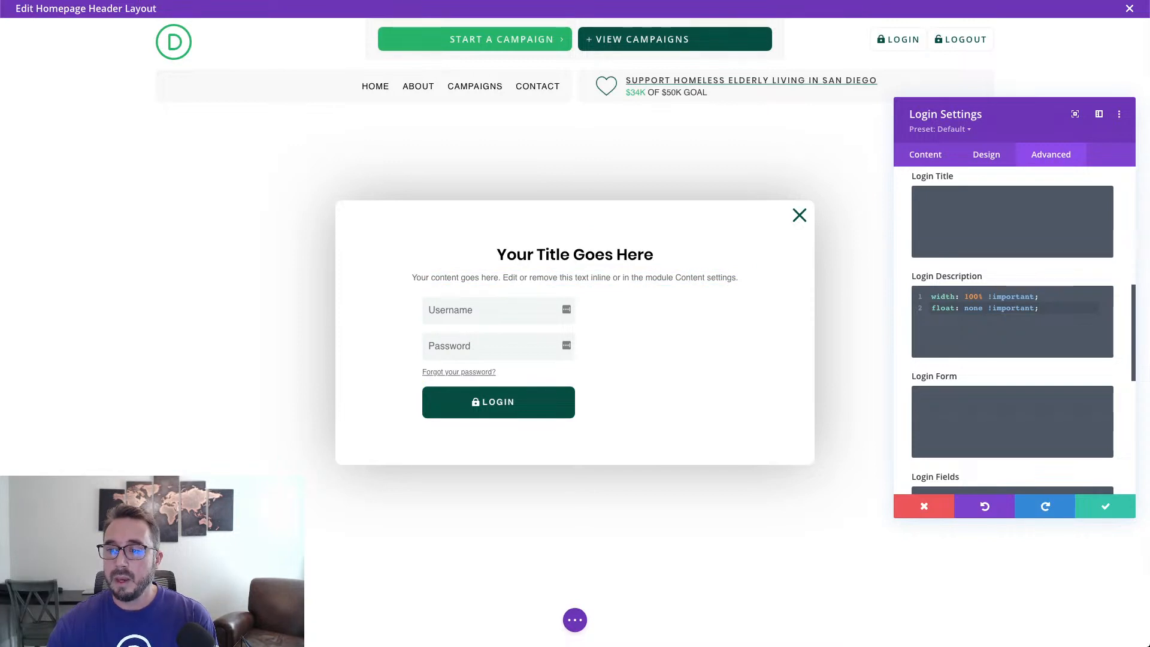
# Add "width: 100% !important;" and "padding: 0px !important;" as Login Form custom CSS, then save the module settings and header layout.
pyautogui.click(958, 413)
pyautogui.hotkey('ctrl', 'v')
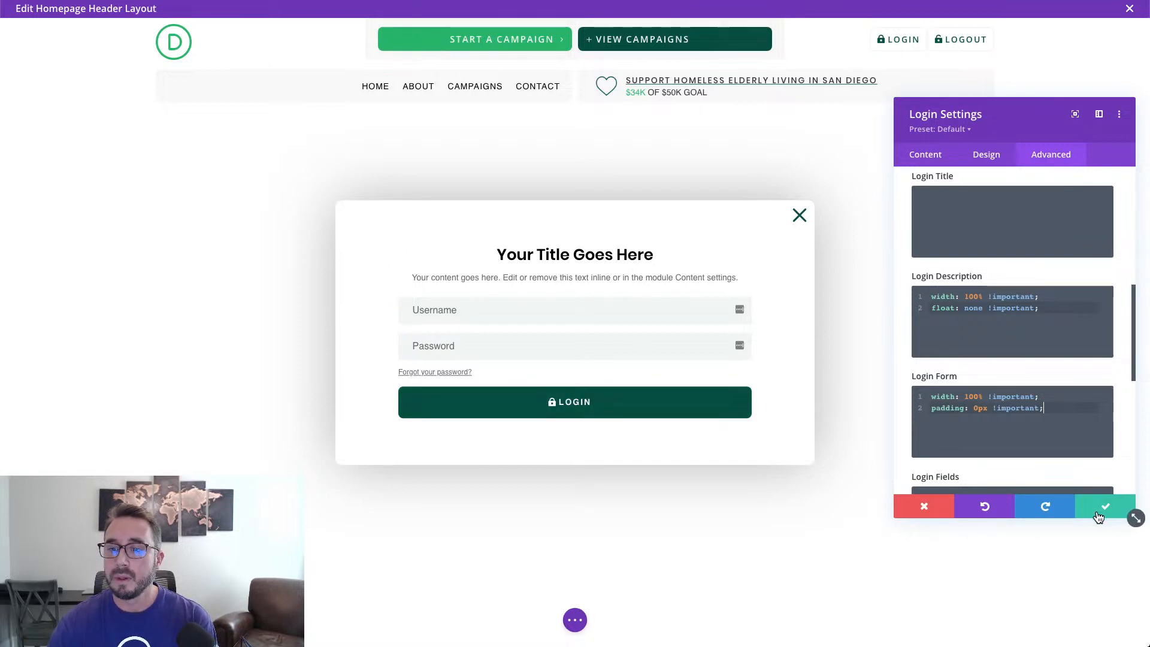
pyautogui.click(1104, 510)
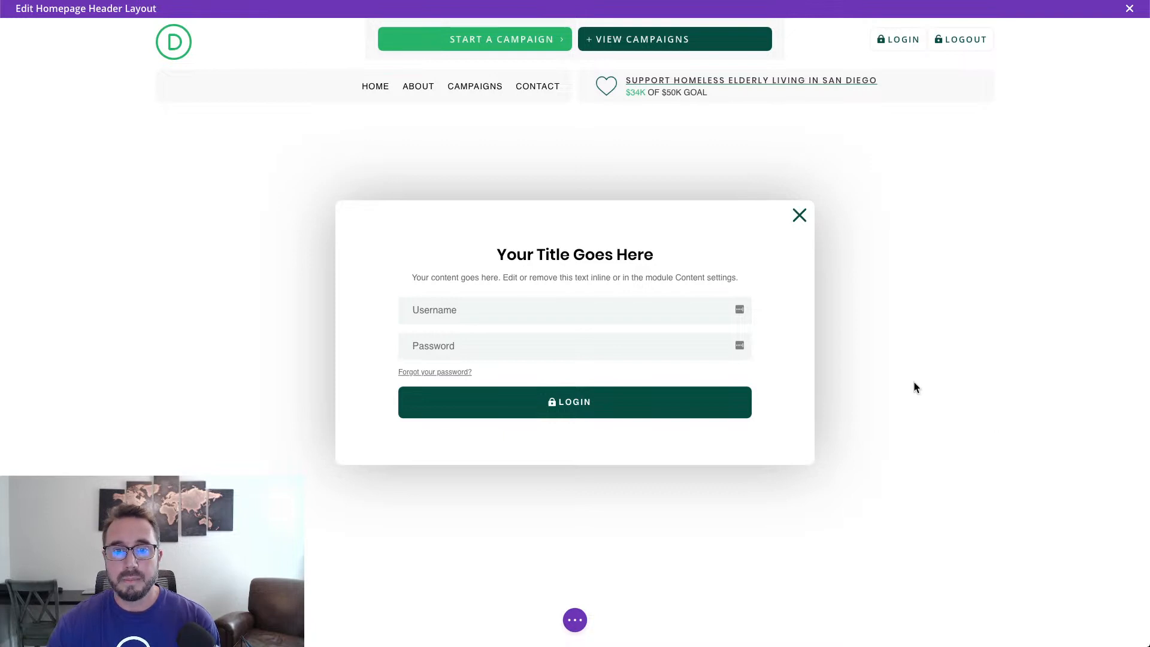
pyautogui.press('super+s')
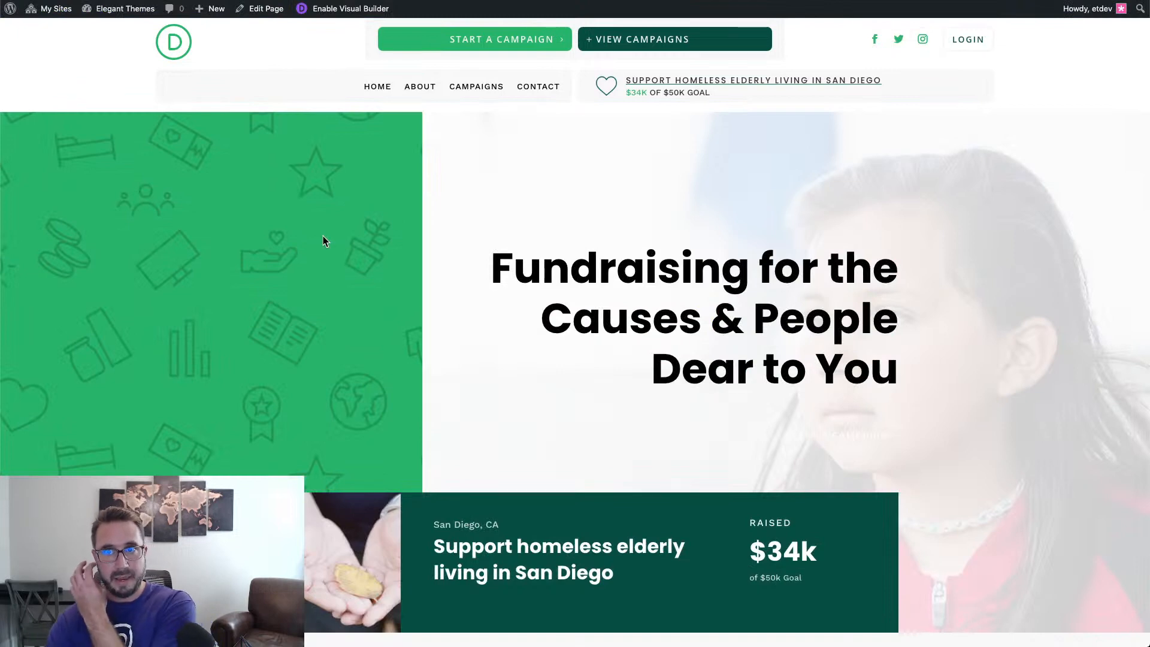
# Reload the live homepage and examine the logged-in text and logout link in the login popup.
pyautogui.press('super+r')
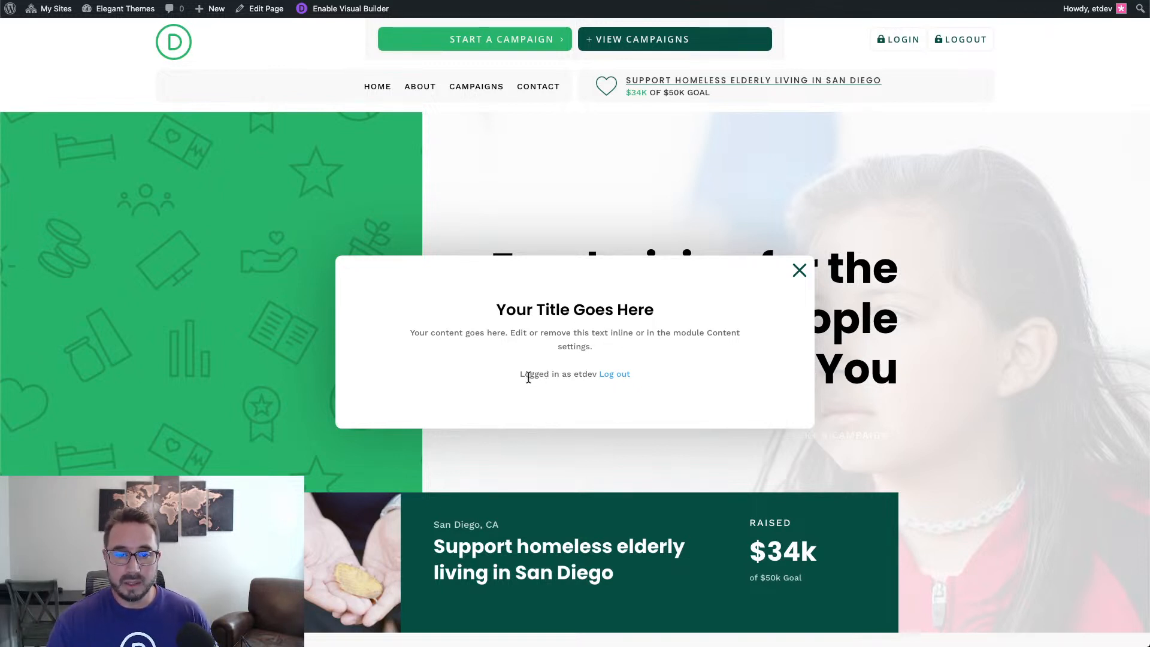
pyautogui.moveTo(518, 377); pyautogui.dragTo(688, 367)
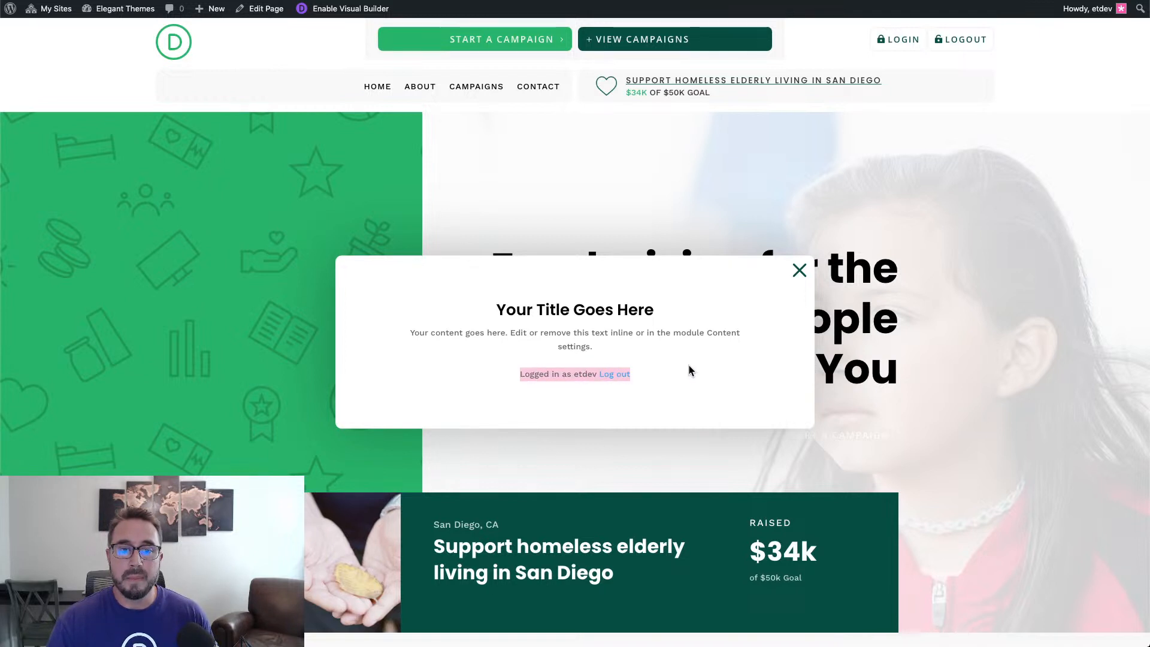
pyautogui.click(688, 367)
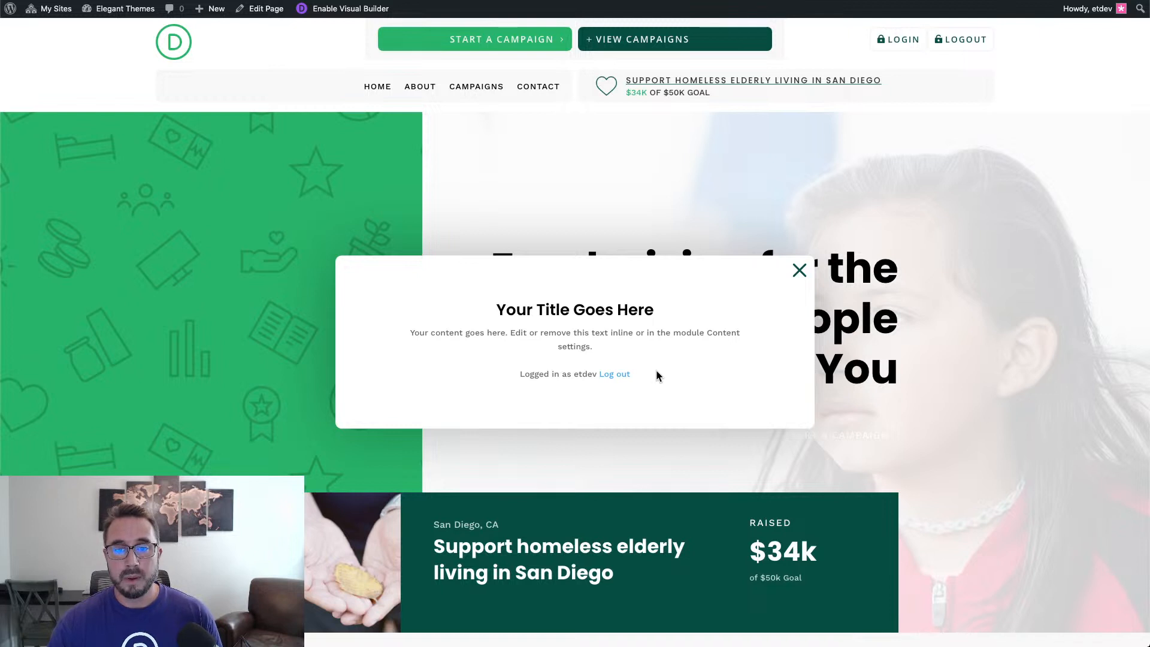
pyautogui.moveTo(637, 379); pyautogui.dragTo(557, 352)
pyautogui.click(647, 332)
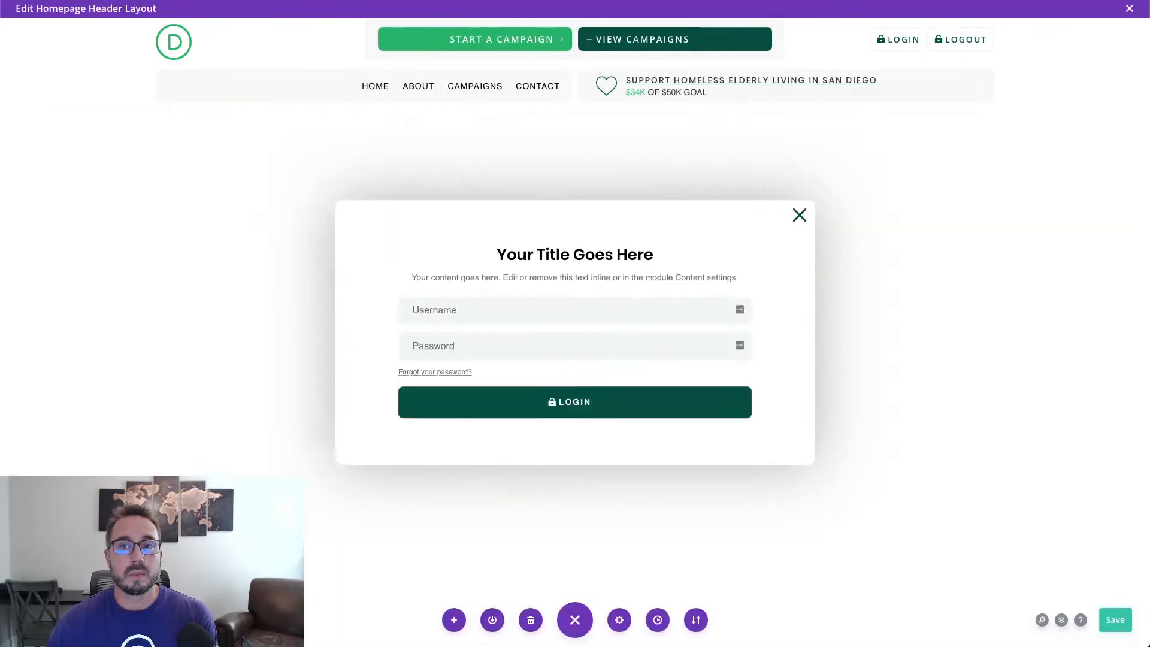
# Duplicate the Login module in the header layout's popup and open the copy's settings.
pyautogui.moveTo(586, 287)
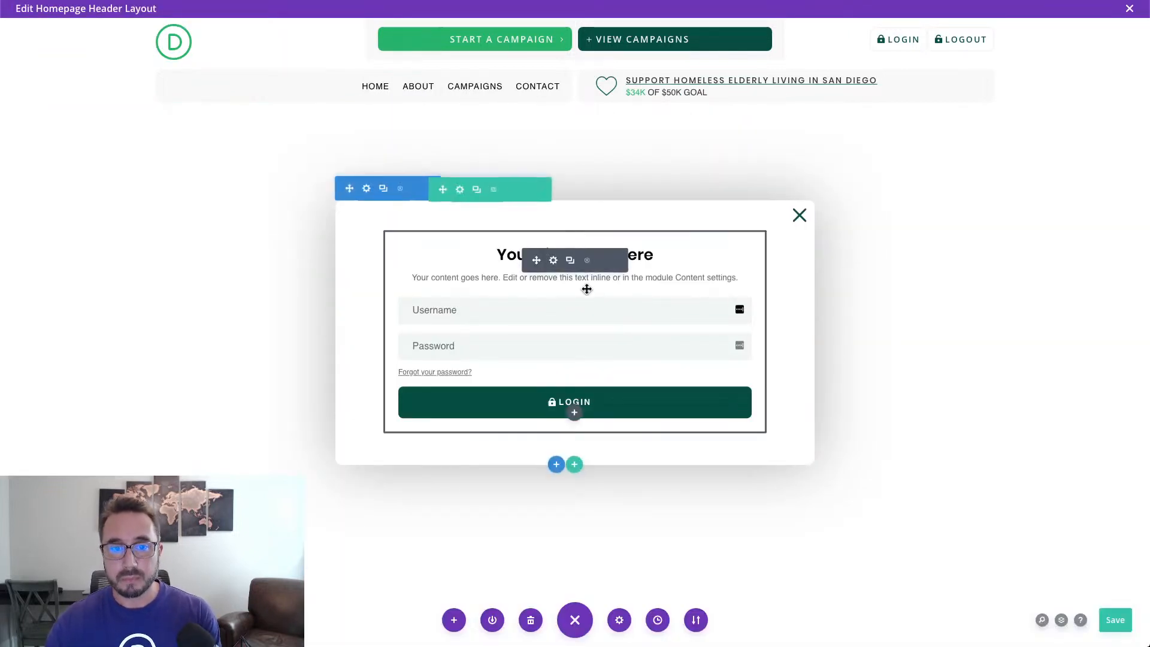
pyautogui.click(570, 261)
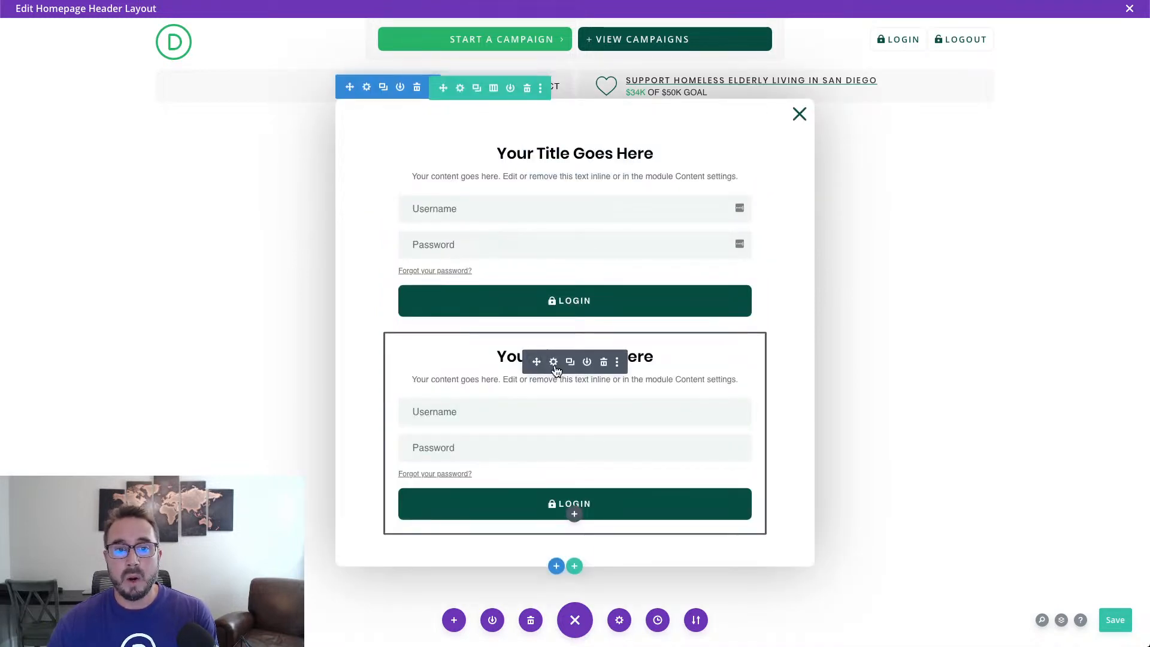
pyautogui.click(554, 363)
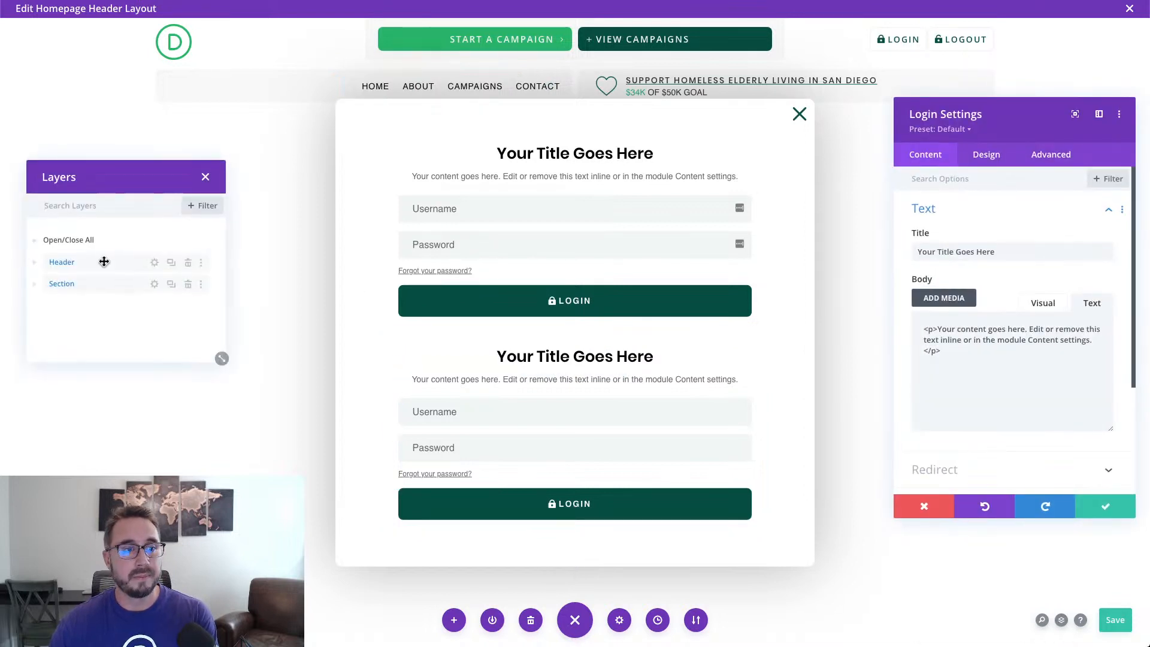
# Expand all layers and rename the first Login module in the popup section to "Logged Out Form".
pyautogui.click(68, 241)
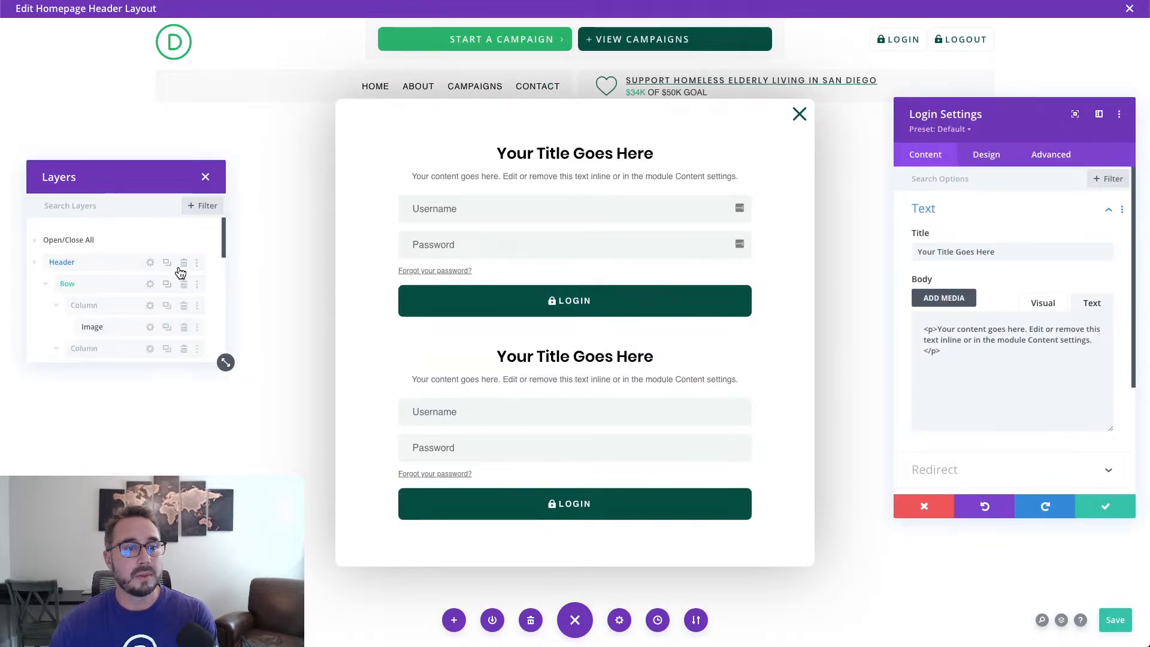
pyautogui.scroll(-5, 179, 270)
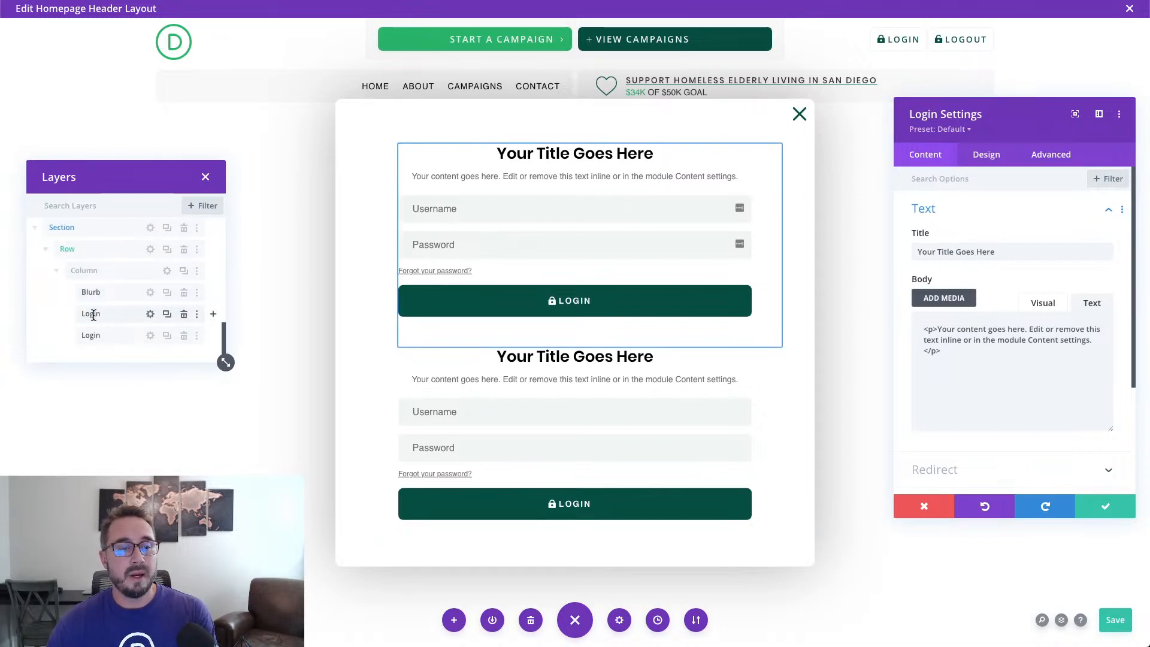
pyautogui.doubleClick(124, 310)
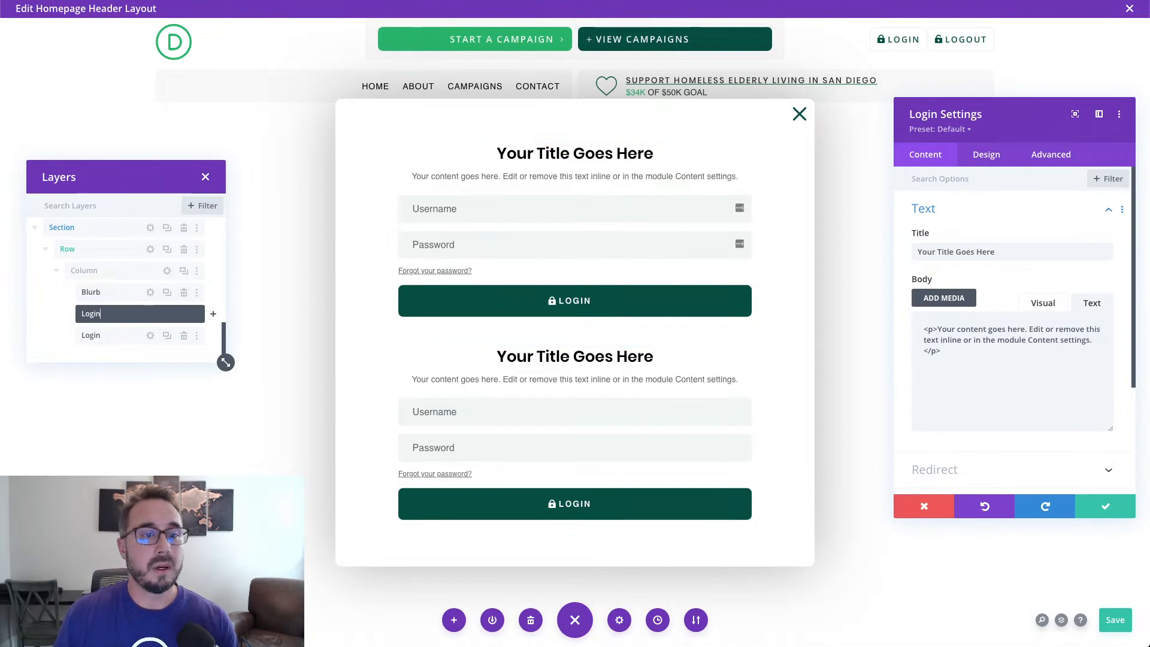
pyautogui.write('g')
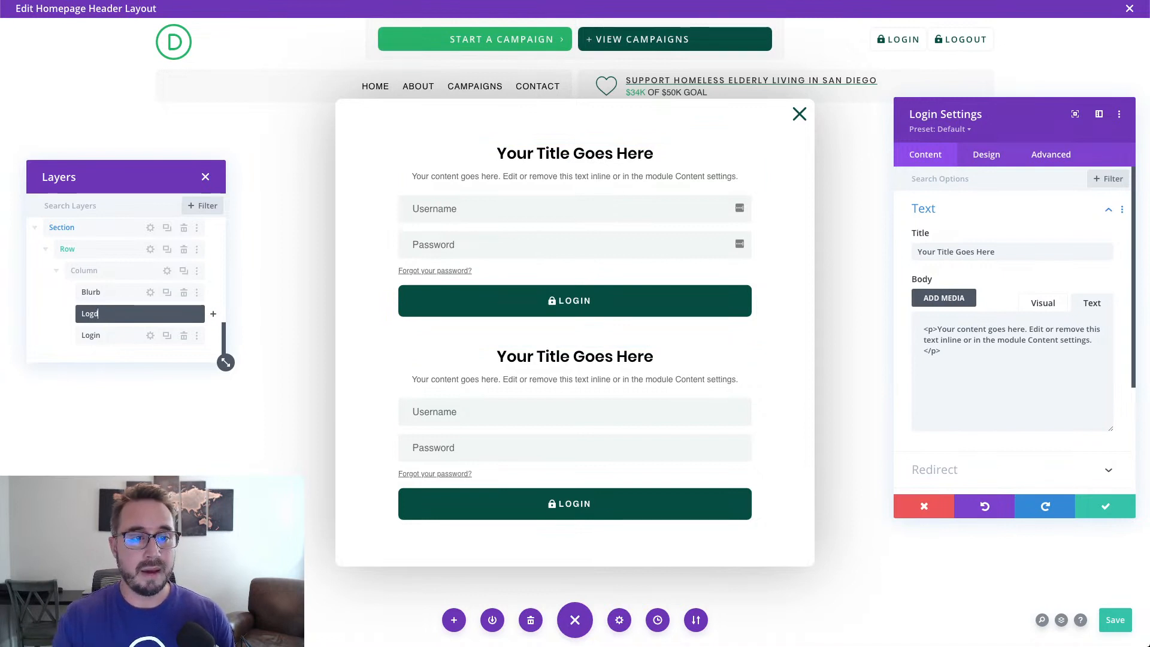
pyautogui.write('ed')
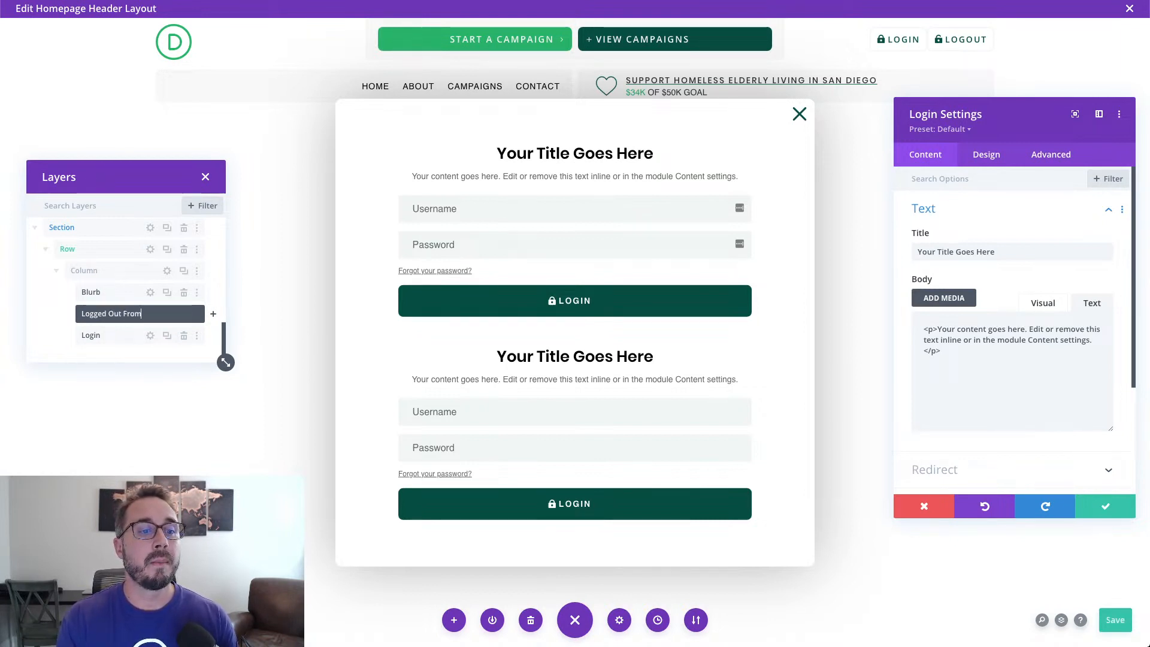
pyautogui.write('Out From')
pyautogui.press('BackSpace')
pyautogui.press('BackSpace')
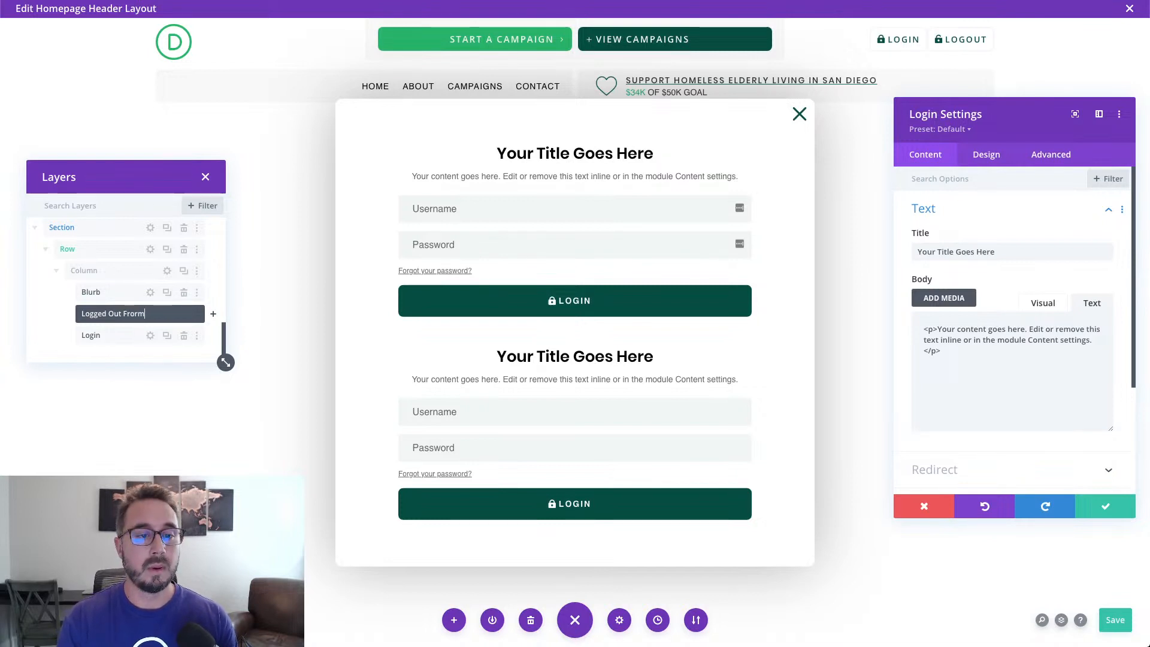
pyautogui.press('BackSpace')
pyautogui.write('o')
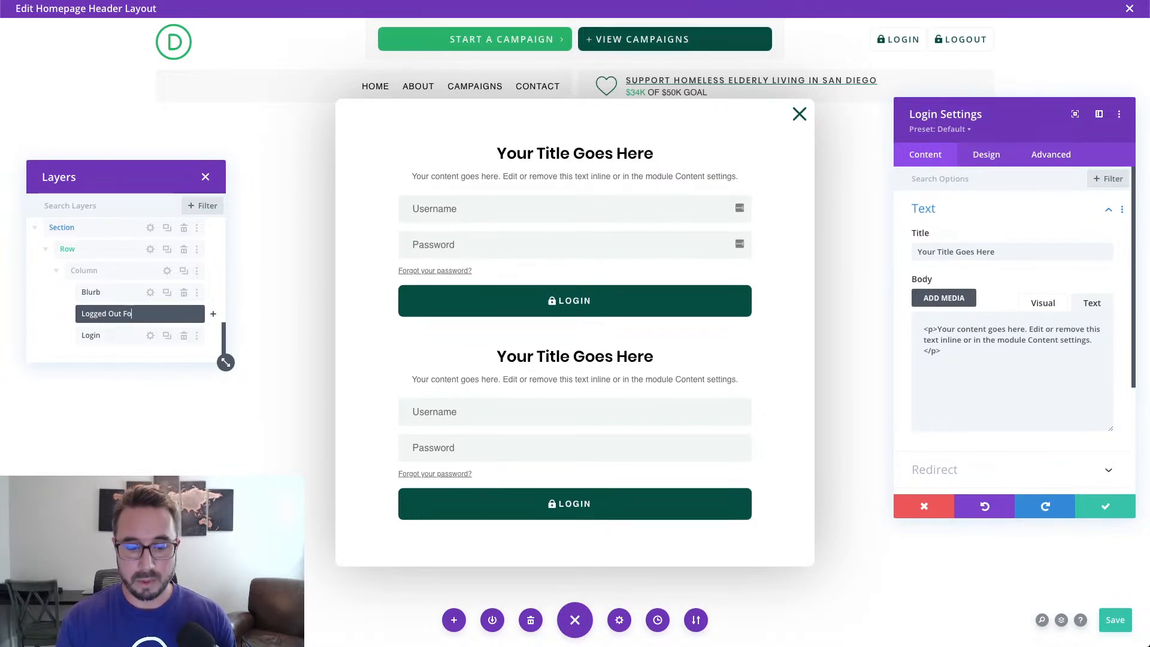
pyautogui.write('rm')
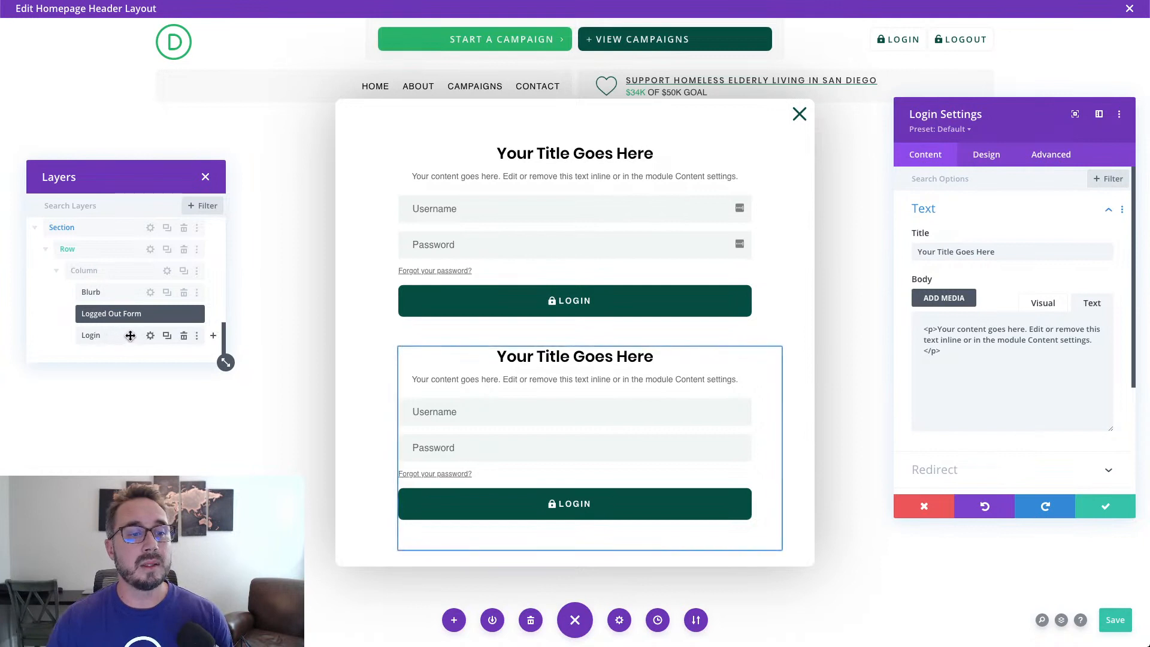
# Rename the duplicated Login module's layer to "Logged In Form".
pyautogui.click(101, 338)
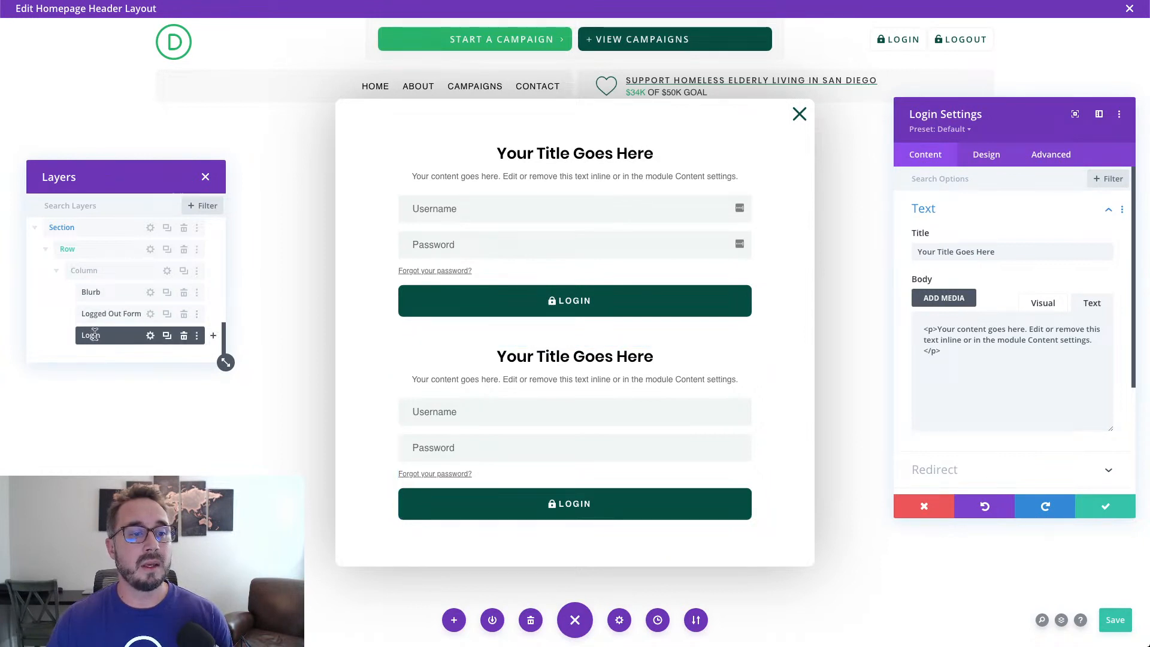
pyautogui.doubleClick(113, 335)
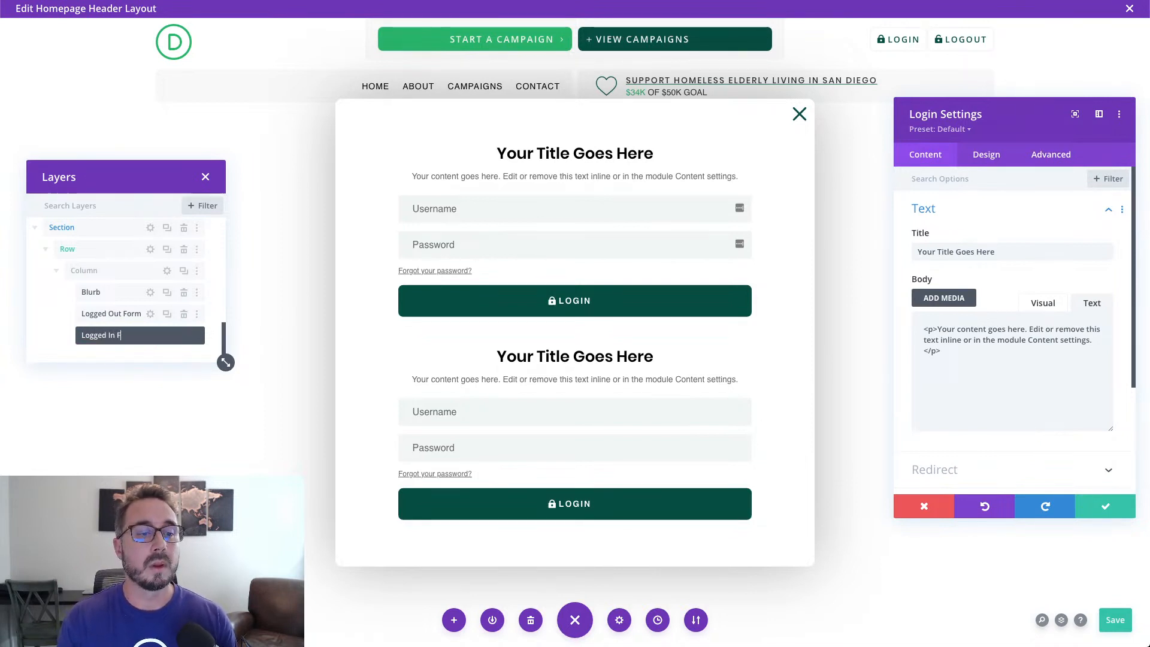
pyautogui.write('orm')
pyautogui.press('Return')
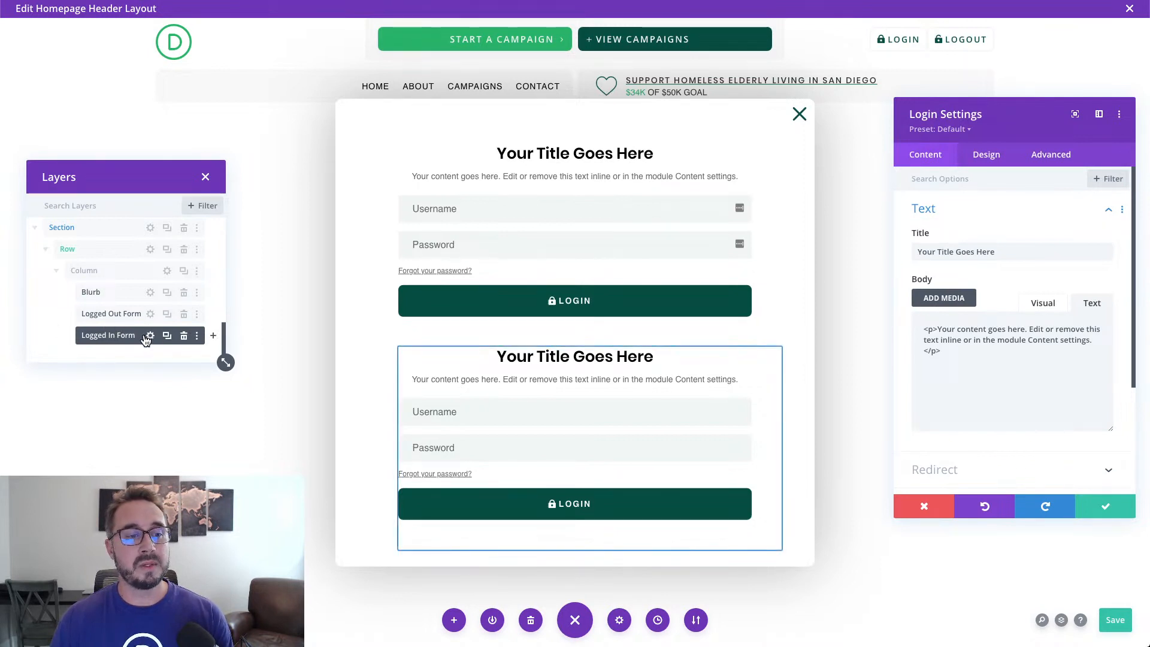
# Clear the placeholder title and body text of the Logged In Form module.
pyautogui.click(1006, 250)
pyautogui.moveTo(1006, 251); pyautogui.dragTo(898, 252)
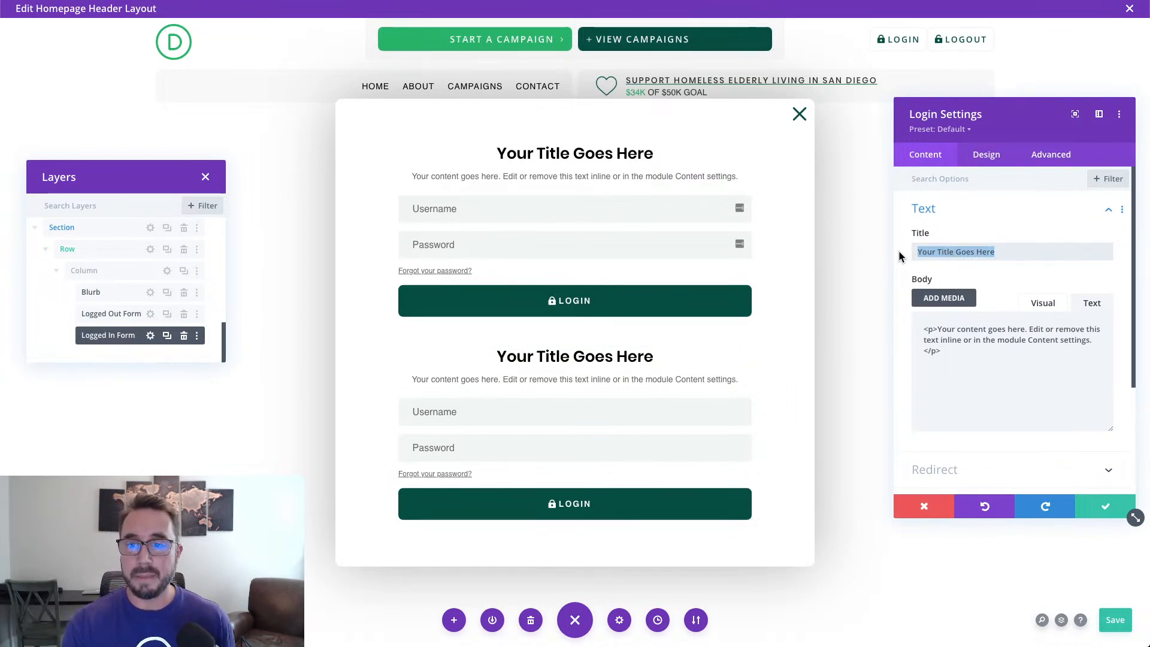
pyautogui.press('BackSpace')
pyautogui.moveTo(1097, 358); pyautogui.dragTo(908, 332)
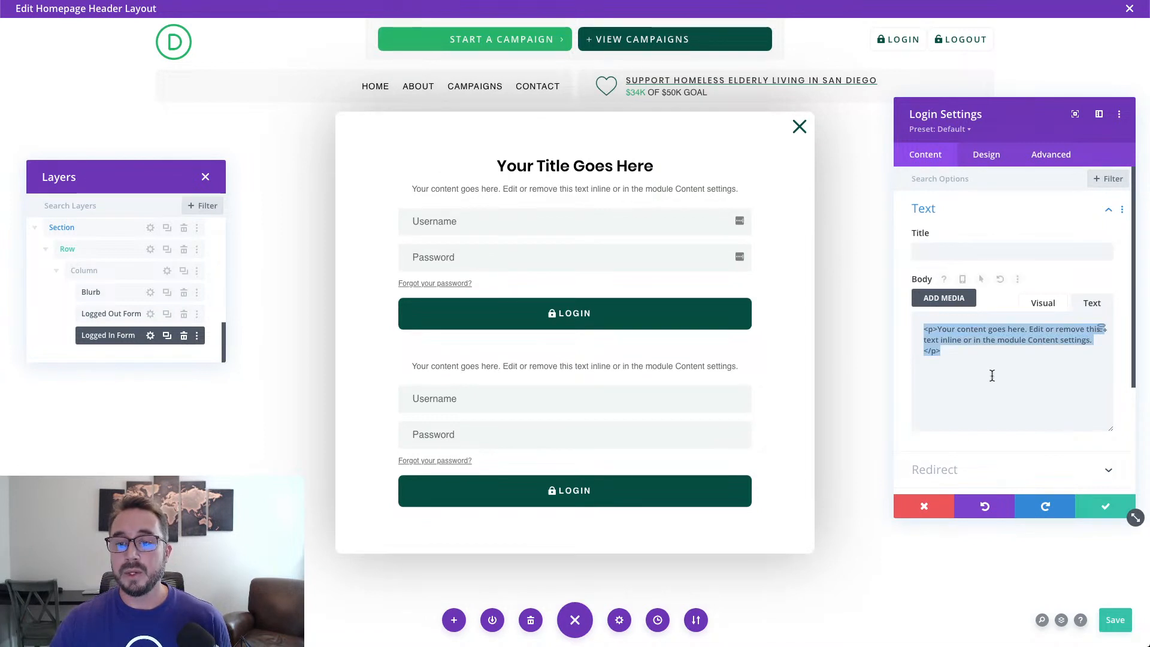
pyautogui.press('BackSpace')
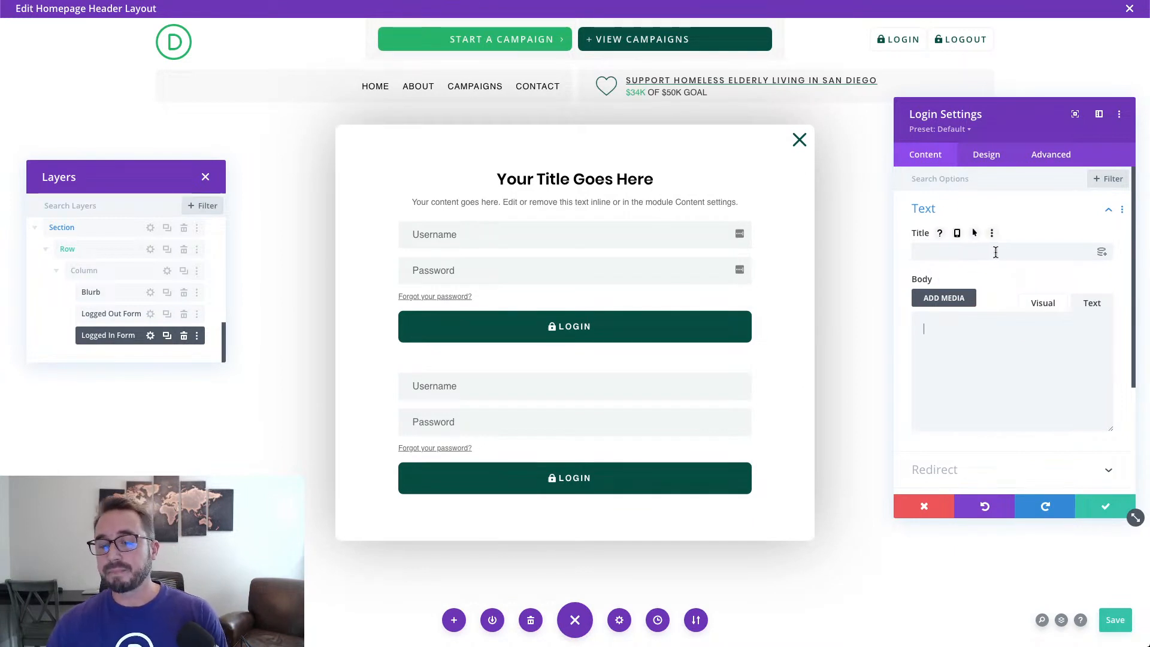
# Set the Logged In Form's title to the dynamic Site Title, with "You are attempting to log out of" before it and "." after it.
pyautogui.click(1101, 251)
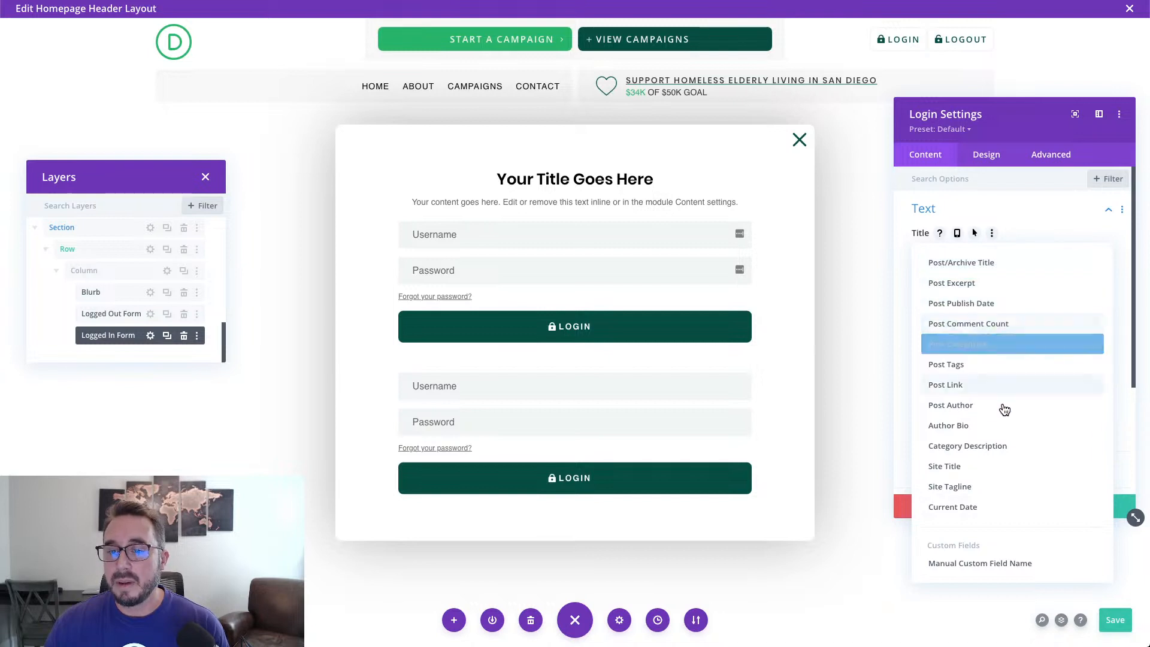
pyautogui.click(1004, 476)
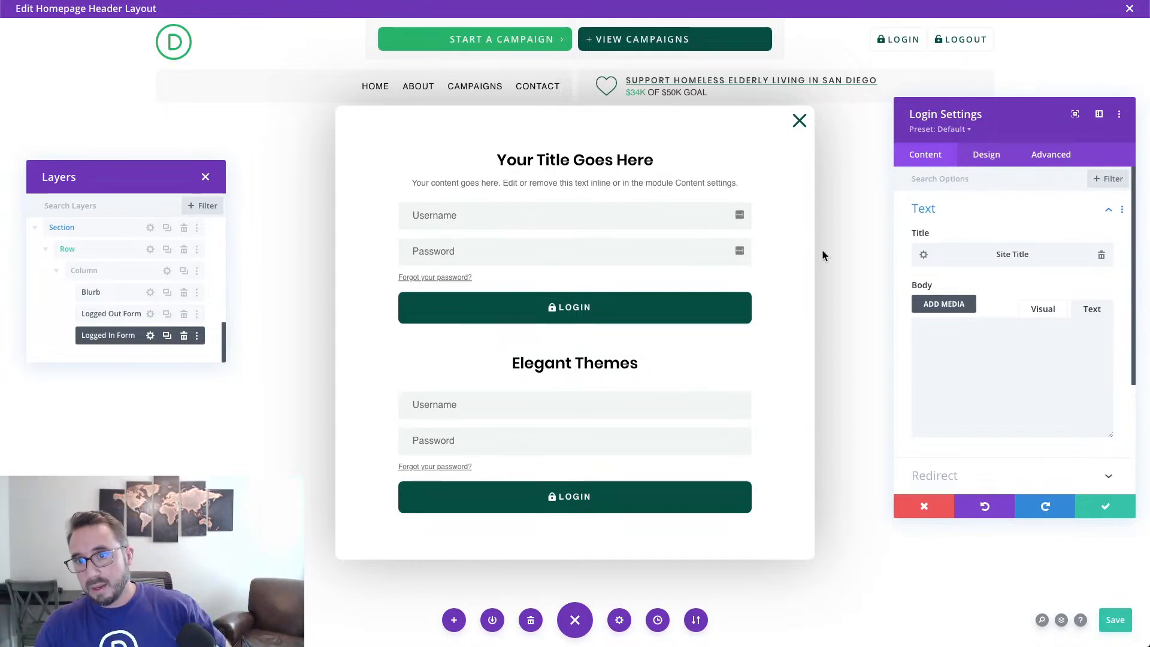
pyautogui.click(923, 257)
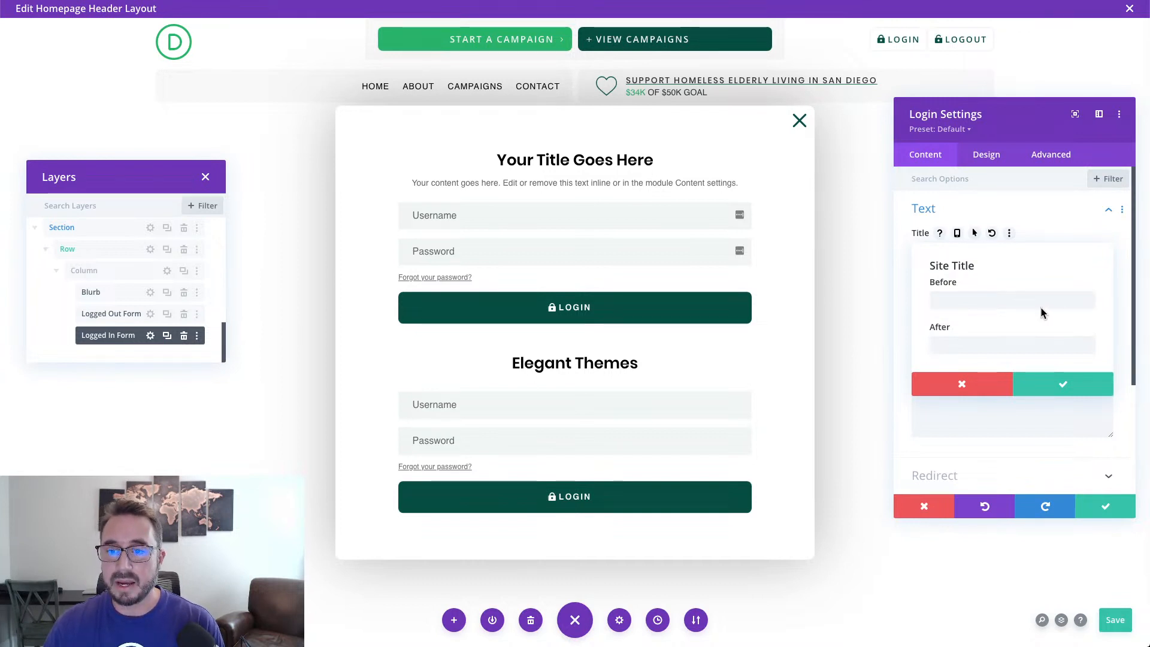
pyautogui.write('You are attempting to log out of')
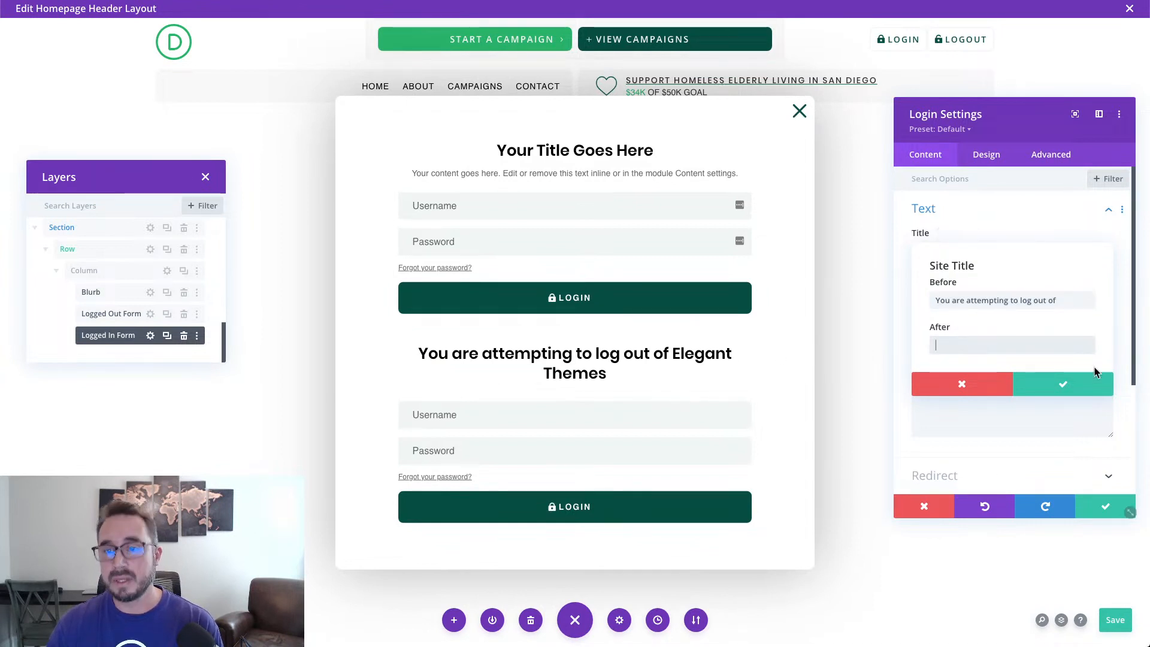
pyautogui.write('.')
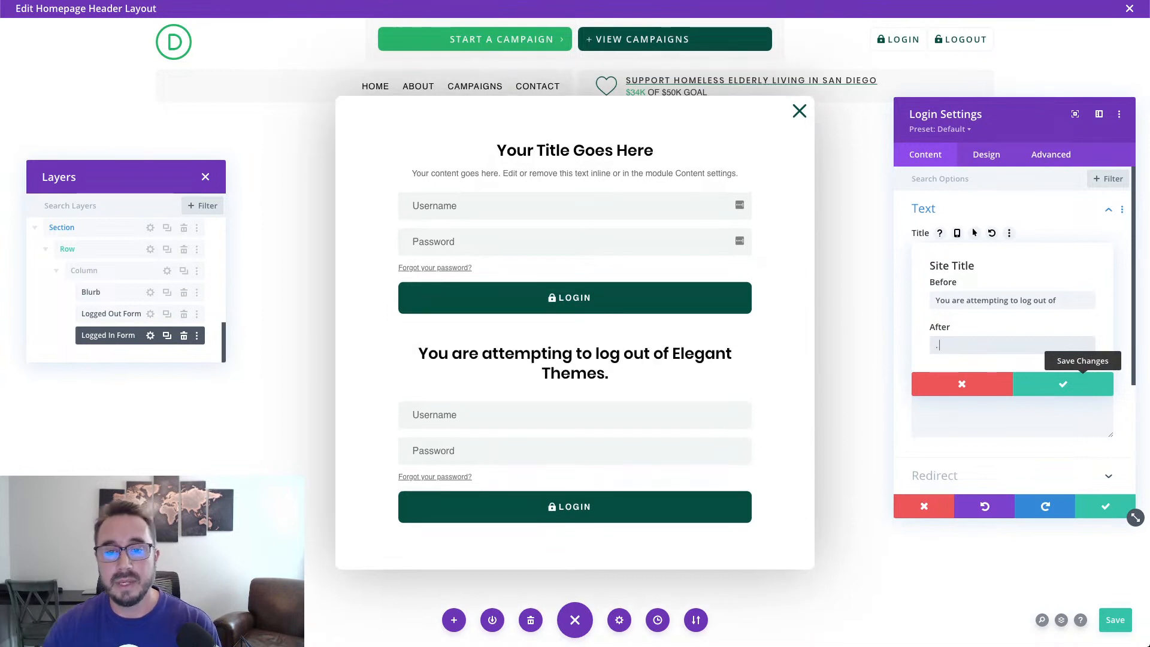
pyautogui.click(1063, 386)
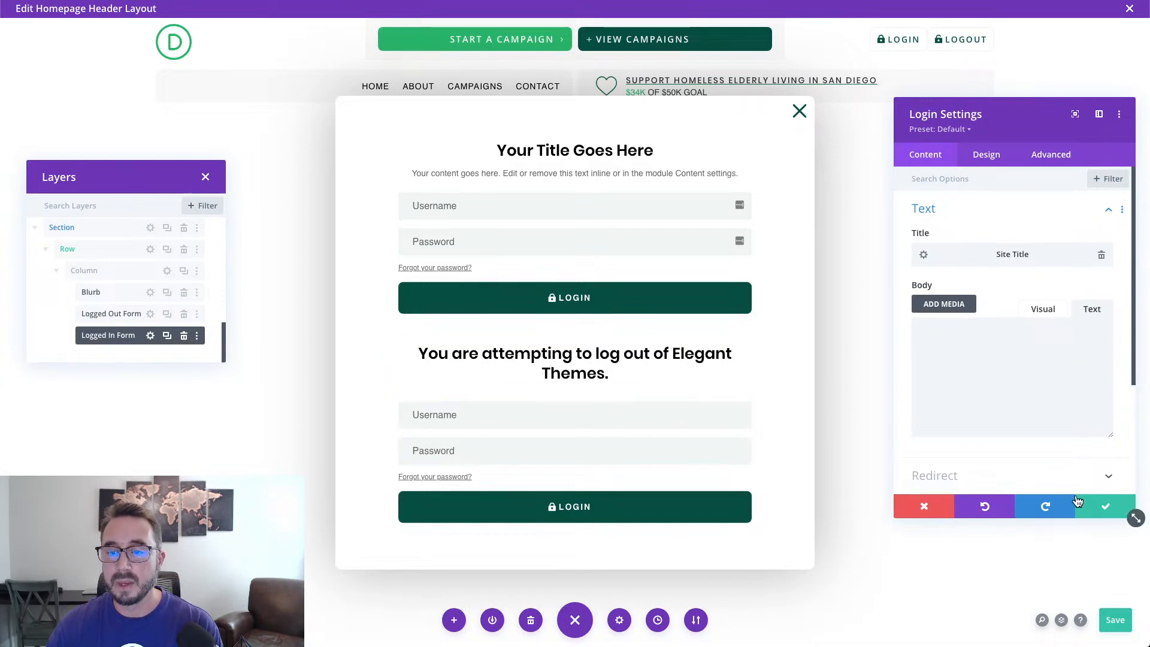
# Save the header layout and enter "<h3>Are you sure?</h3>" as the Logged In Form's body text.
pyautogui.click(1017, 361)
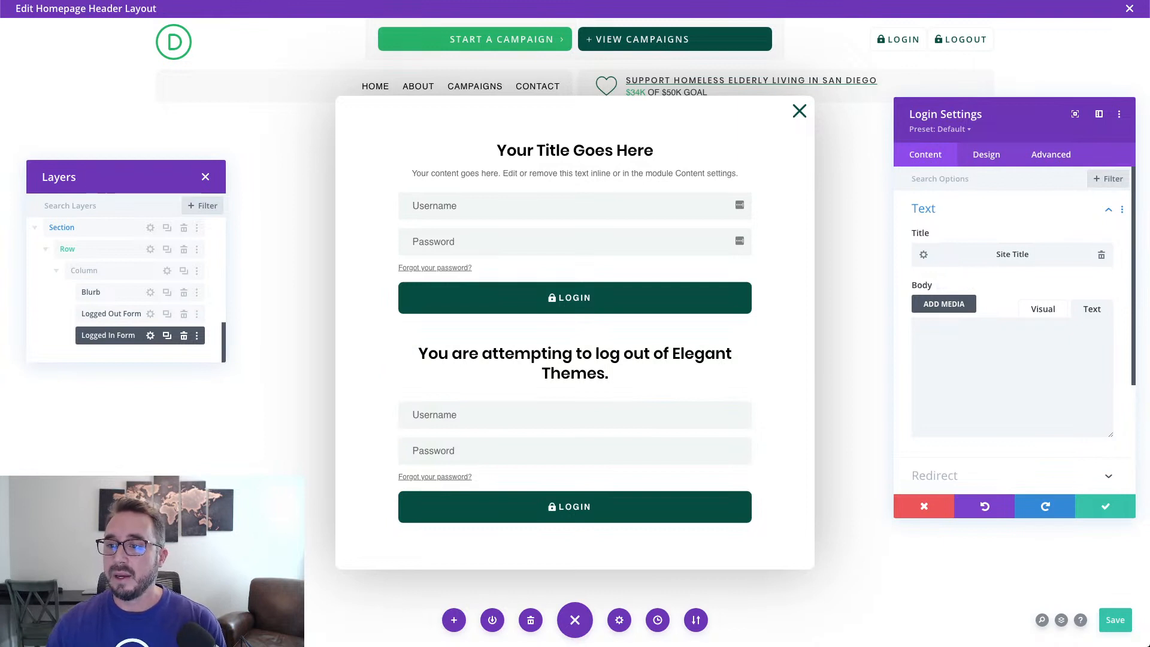
pyautogui.hotkey('ctrl', 's')
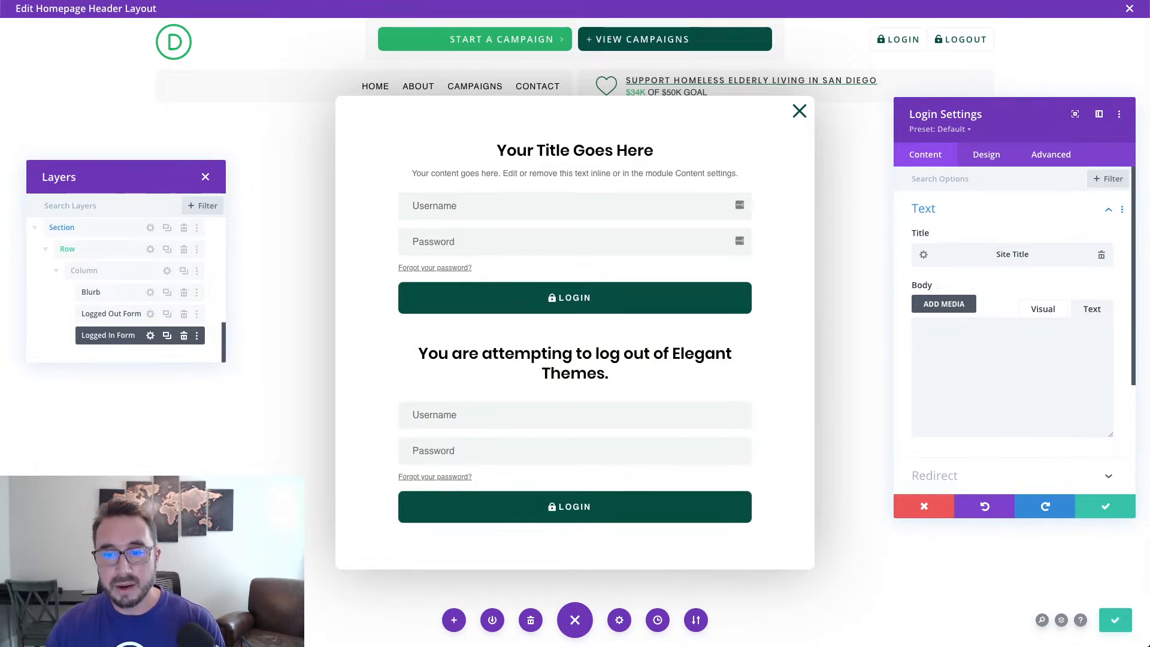
pyautogui.write('<h3>Are you sure?</h3>')
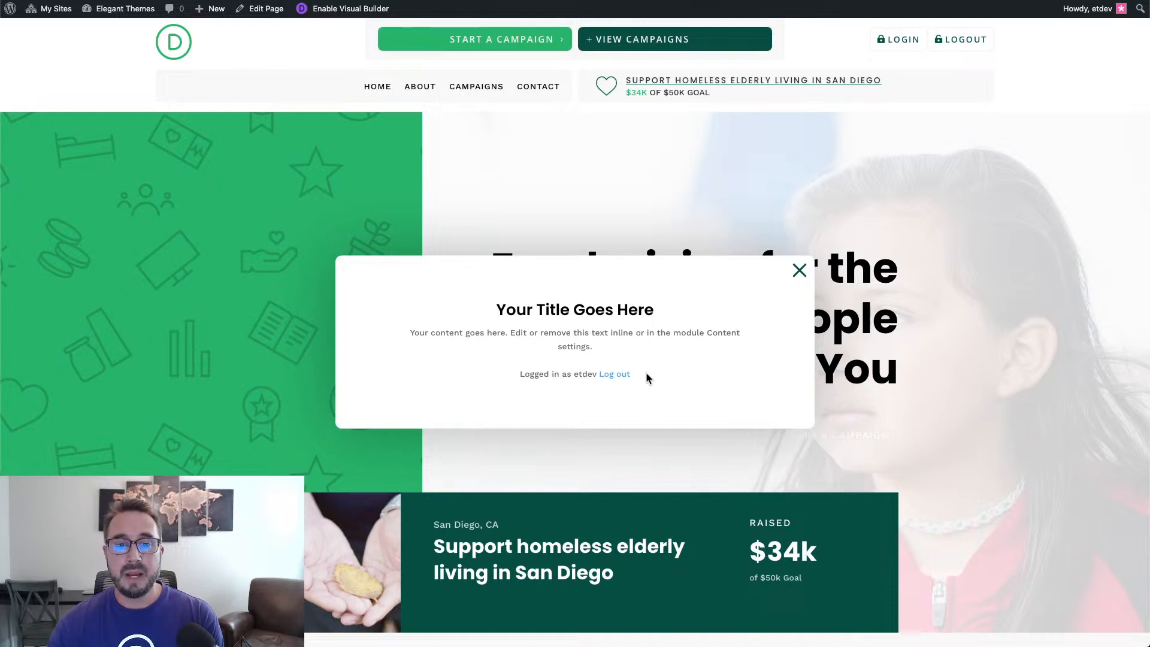
# Check which part of the logged-in line in the live homepage's popup is link text and which is body text.
pyautogui.moveTo(628, 374); pyautogui.dragTo(597, 375)
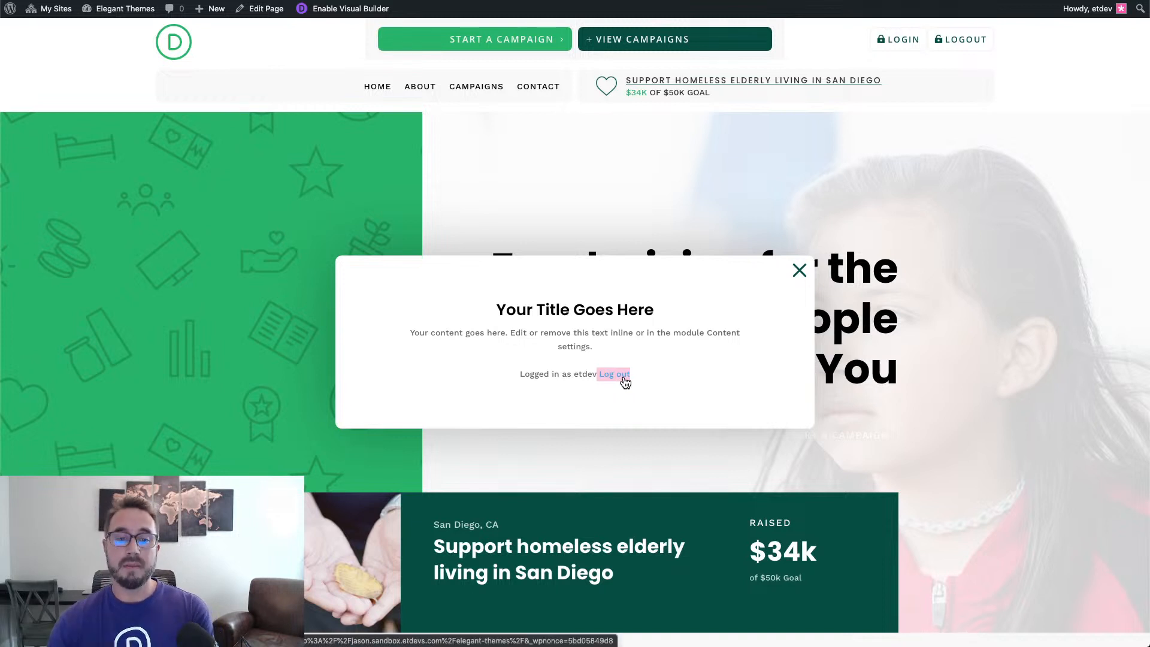
pyautogui.click(545, 385)
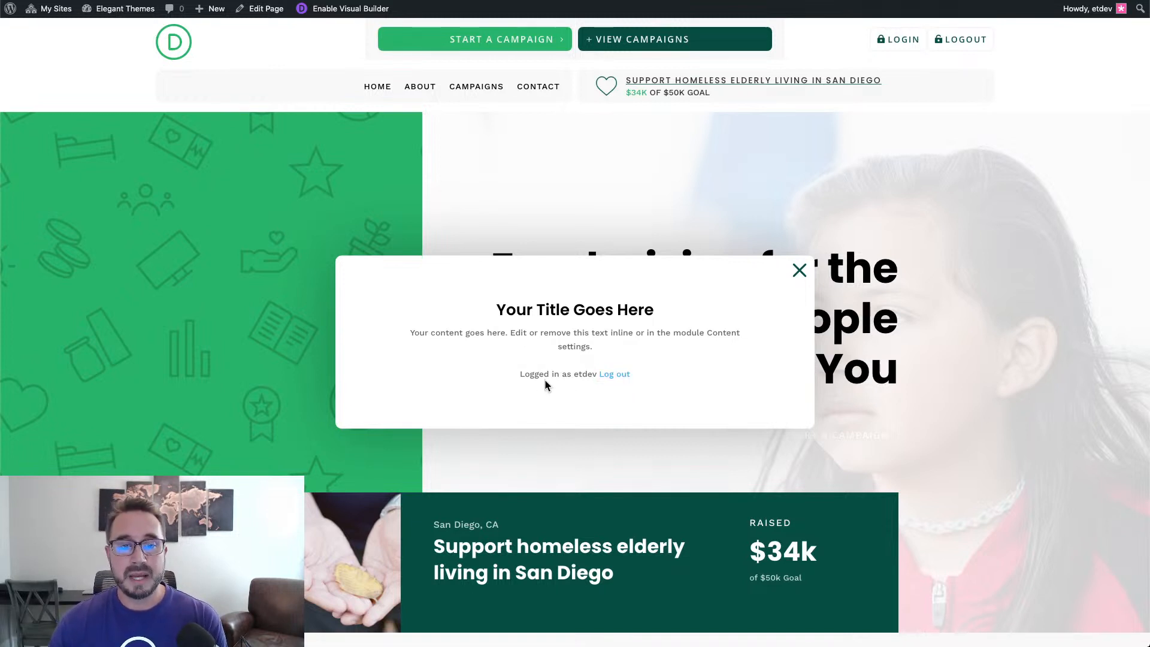
pyautogui.moveTo(517, 374); pyautogui.dragTo(633, 375)
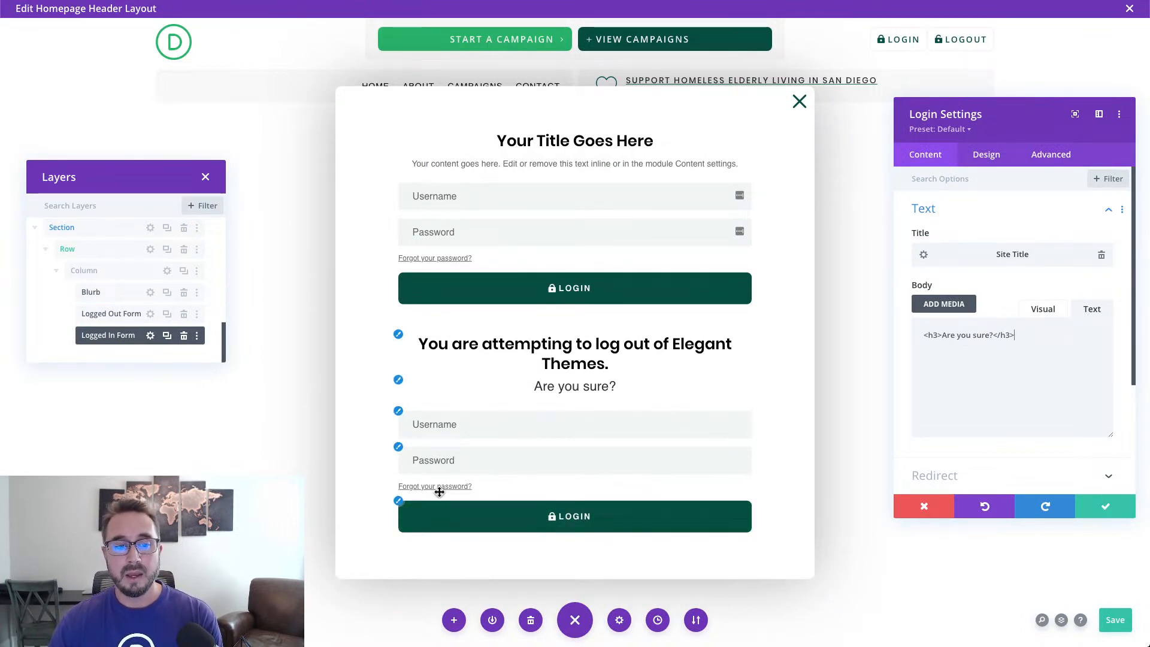
# Set the Logged In Form's body link font to Work Sans with Semi Bold weight.
pyautogui.click(994, 160)
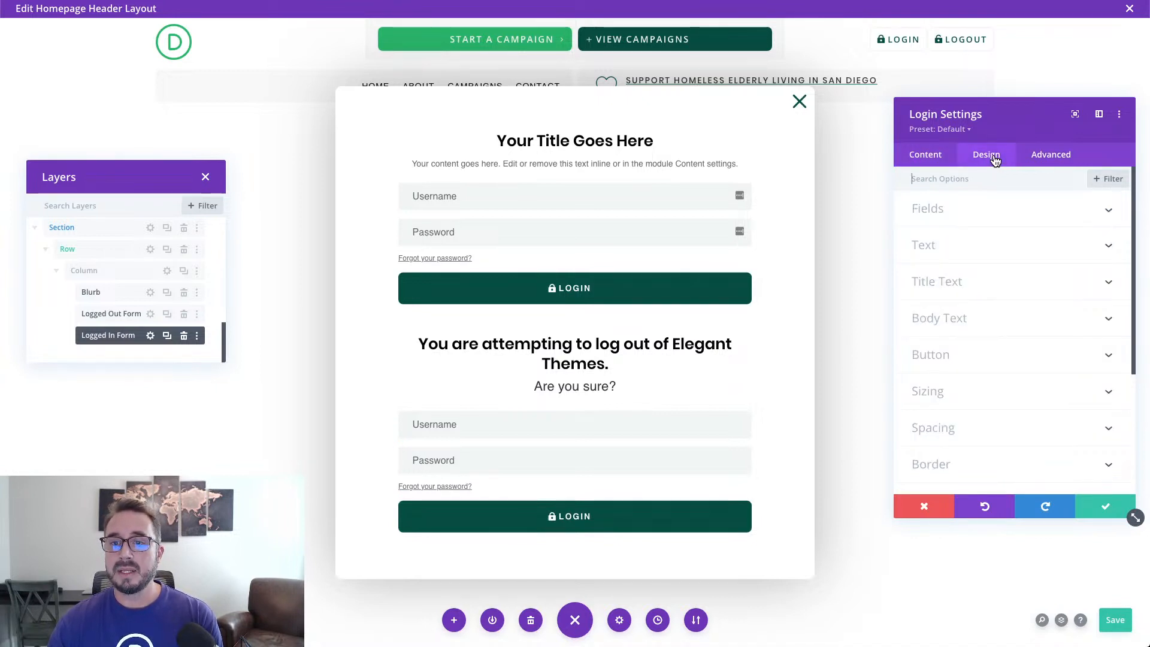
pyautogui.click(978, 318)
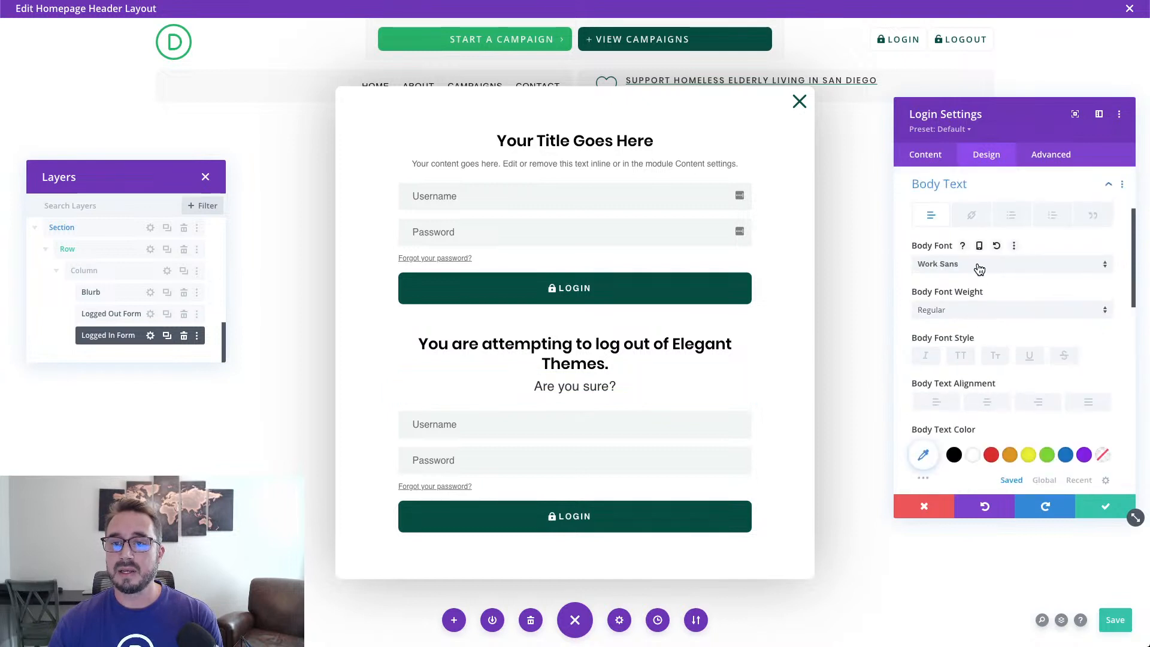
pyautogui.click(973, 218)
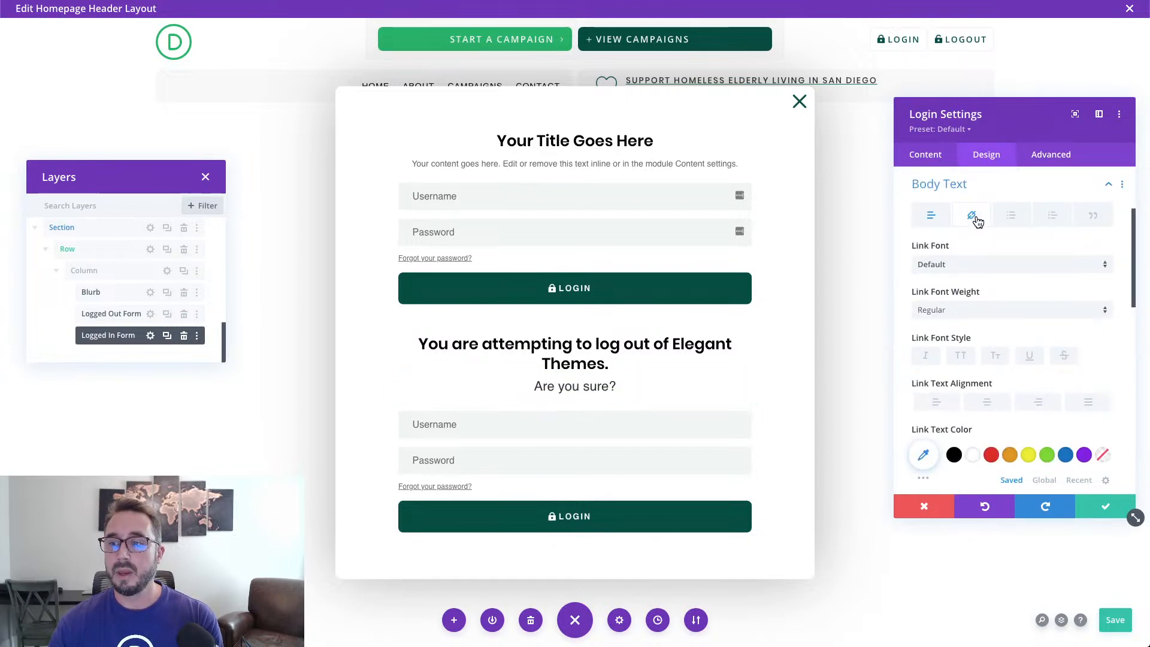
pyautogui.click(965, 265)
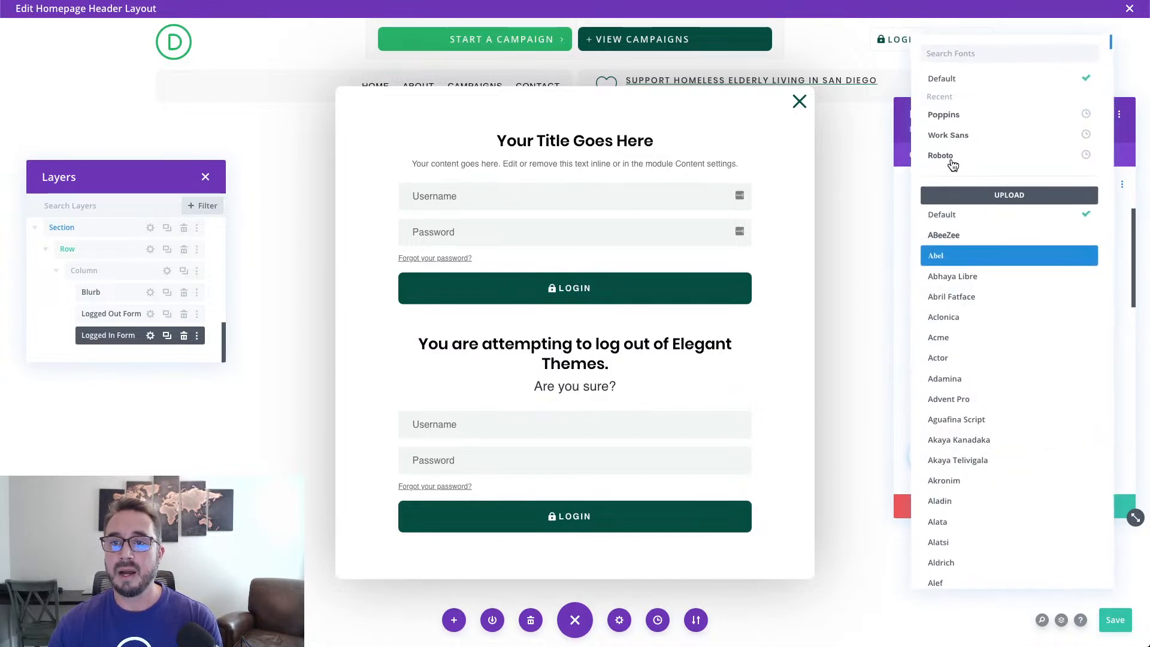
pyautogui.click(958, 134)
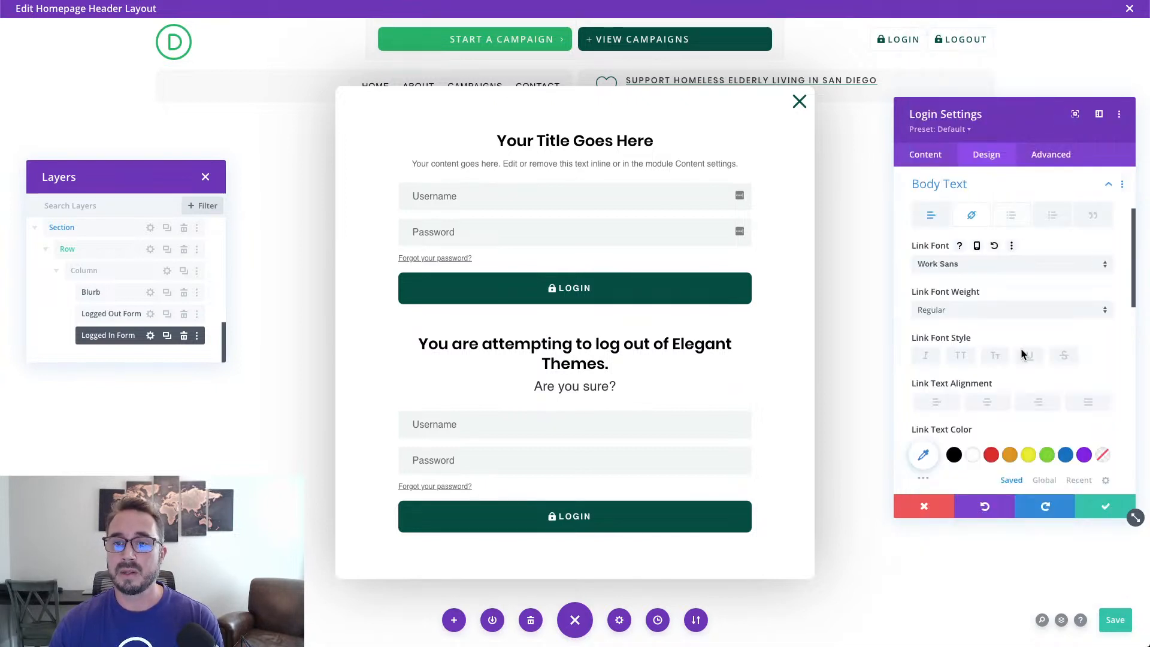
pyautogui.click(966, 309)
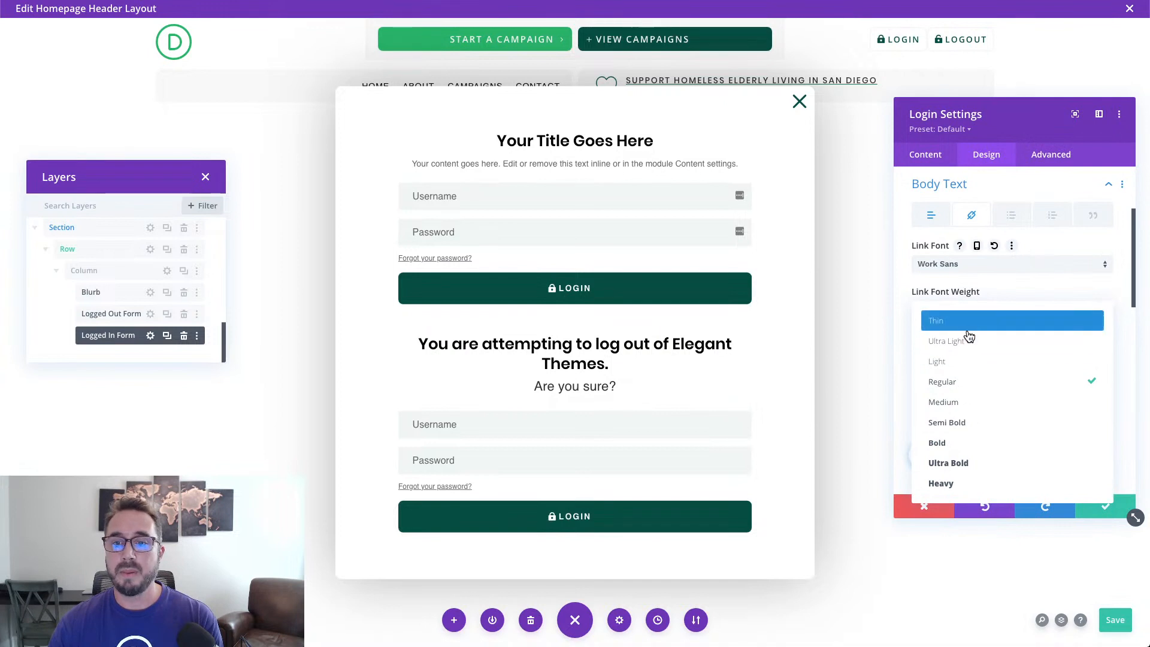
pyautogui.click(966, 422)
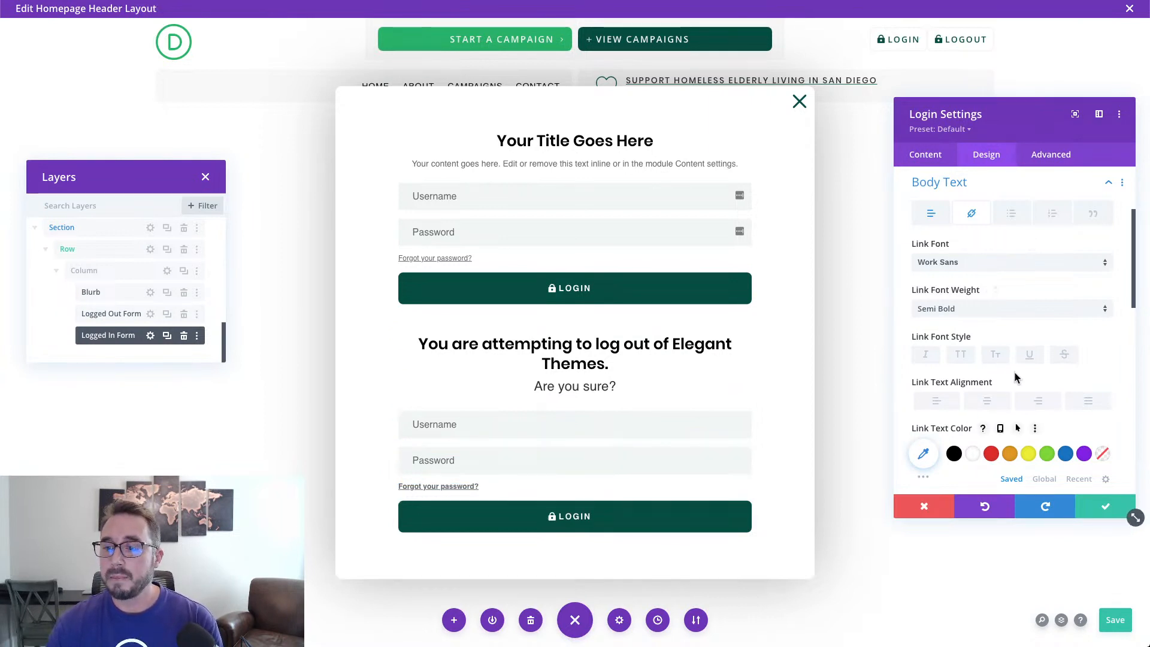
# Style the Logged In Form's body link text as uppercase, centered and white.
pyautogui.scroll(-1, 1014, 372)
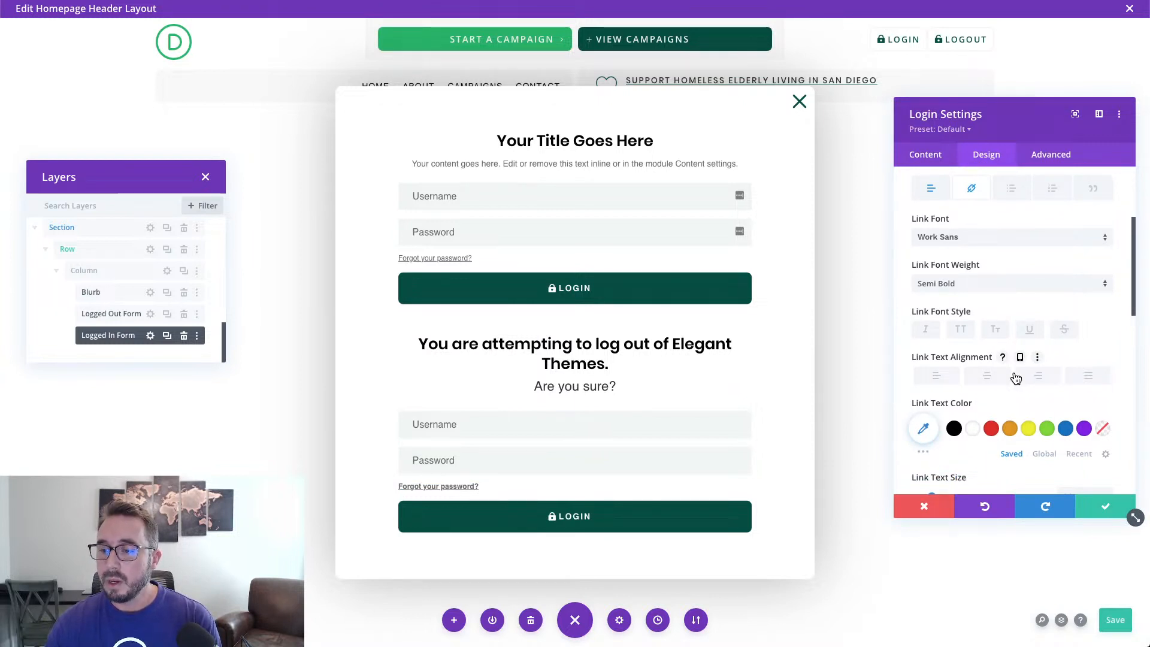
pyautogui.click(961, 330)
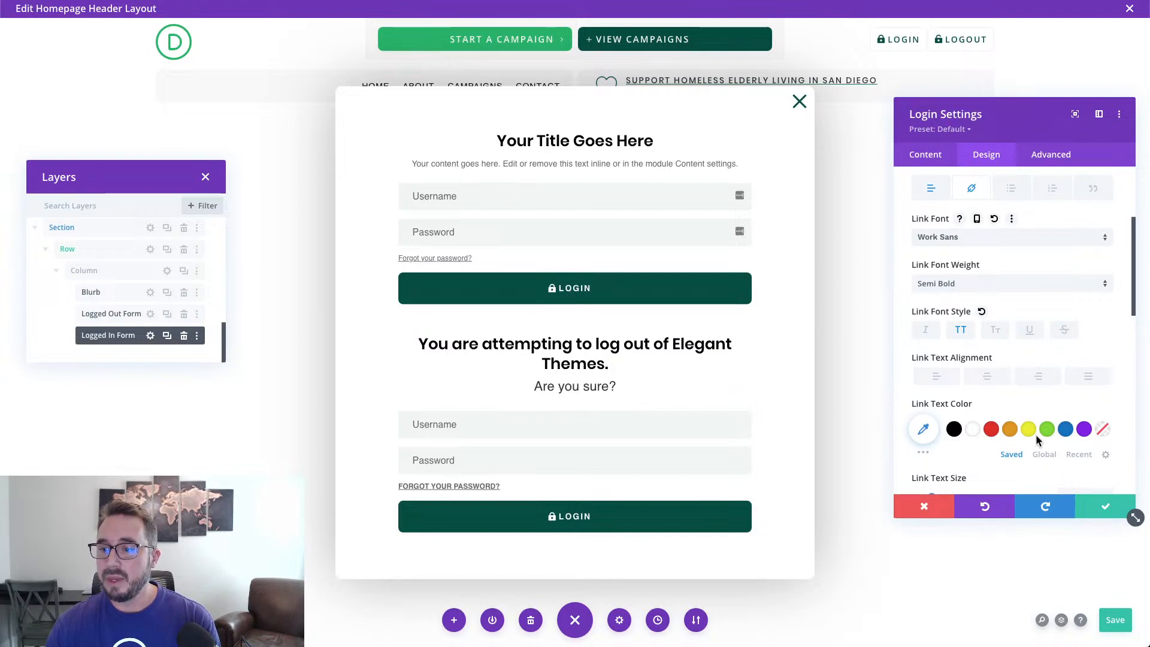
pyautogui.scroll(-1, 1036, 443)
pyautogui.click(992, 370)
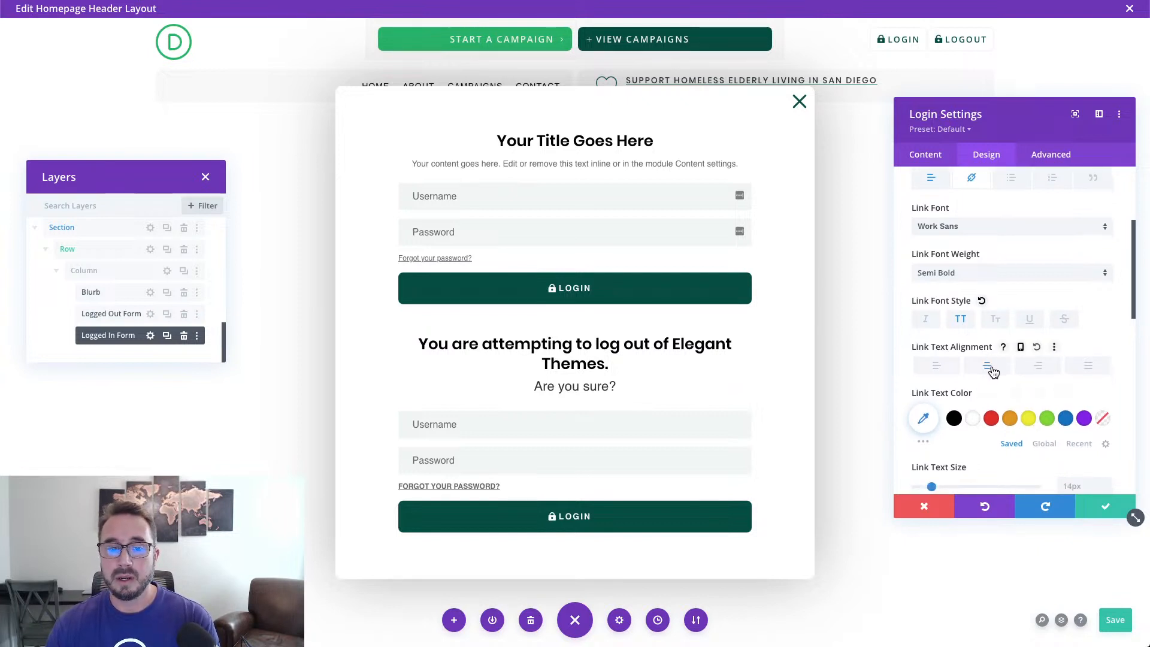
pyautogui.scroll(-3, 1004, 401)
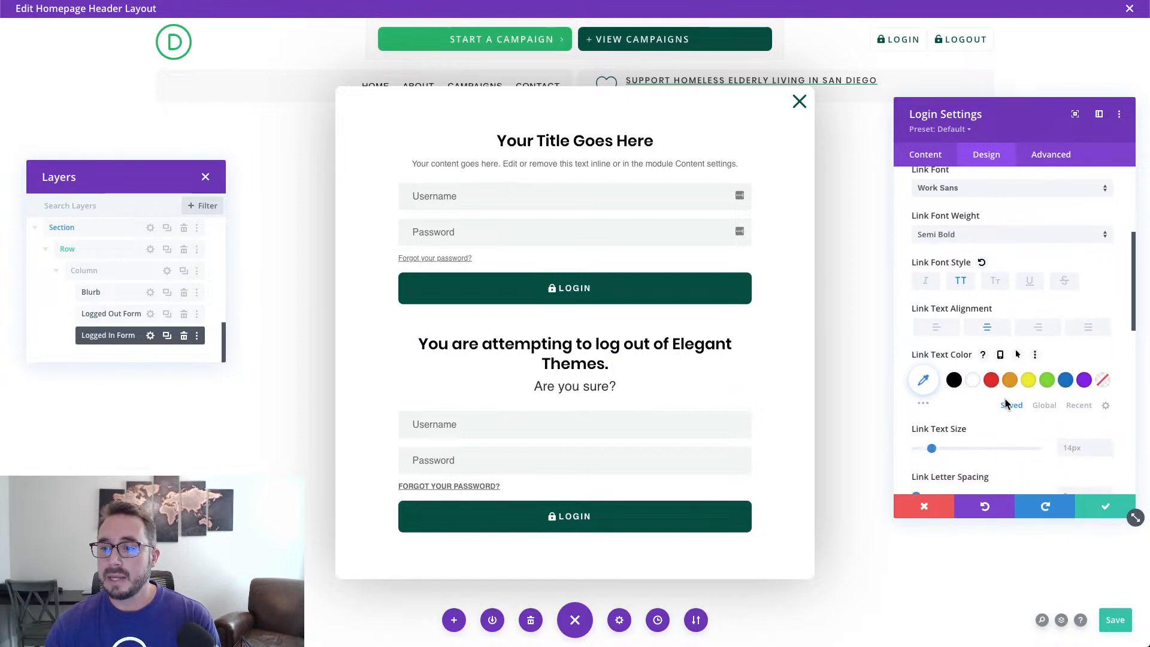
pyautogui.scroll(-1, 996, 365)
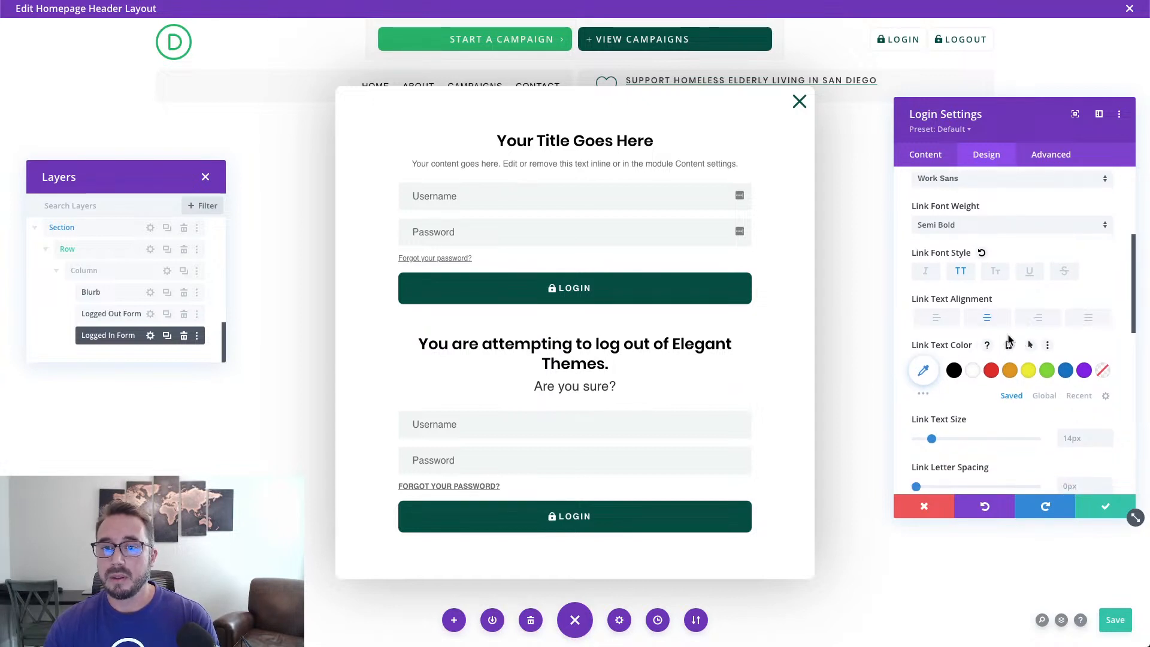
pyautogui.scroll(-1, 1003, 341)
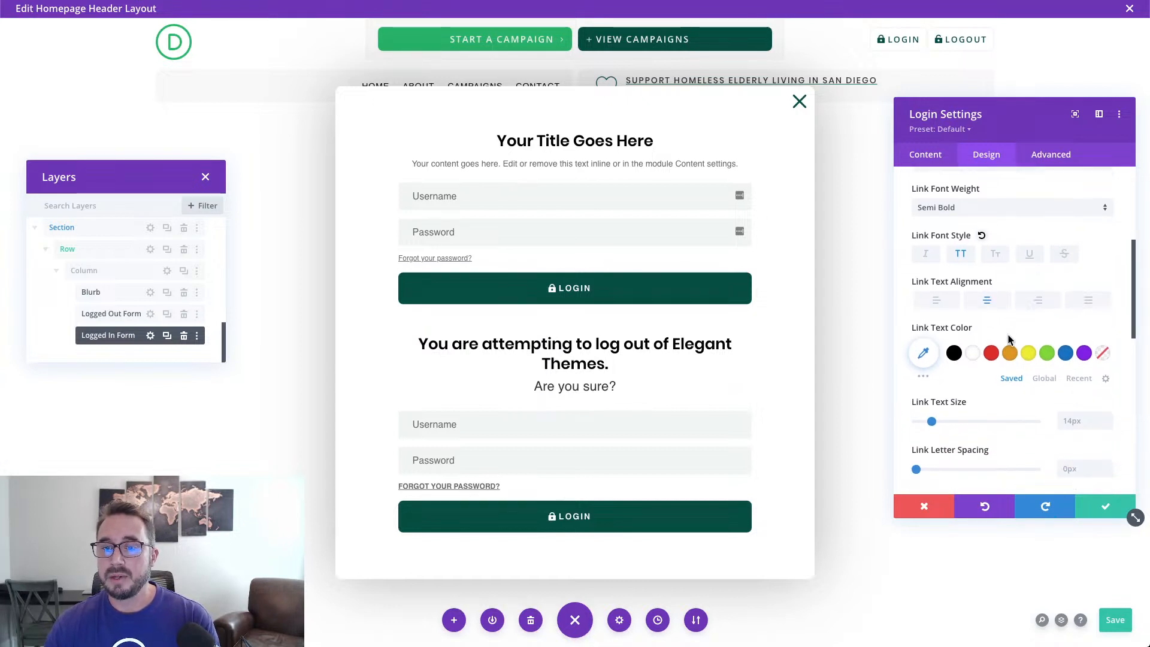
pyautogui.click(973, 356)
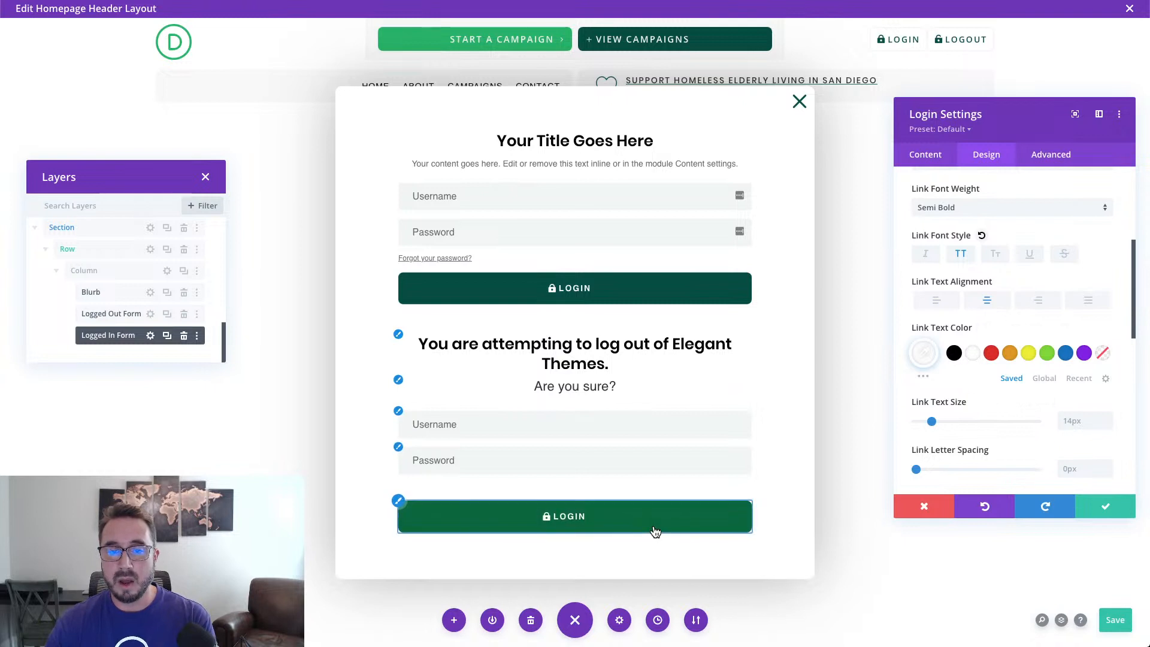
pyautogui.scroll(-3, 1043, 422)
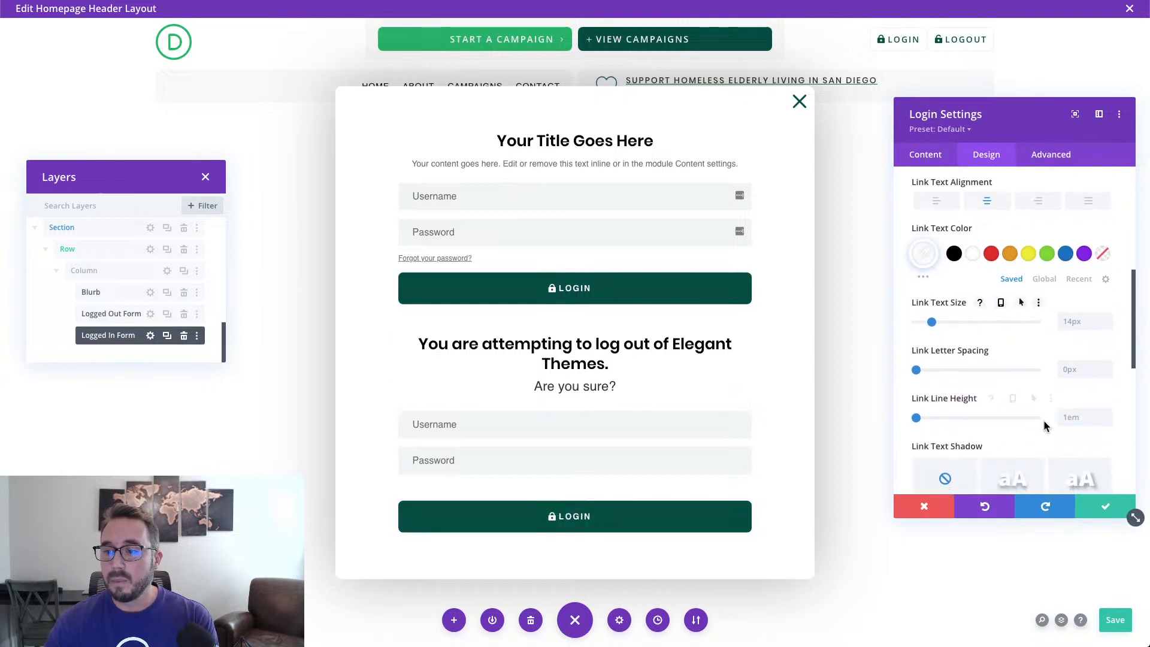
pyautogui.scroll(2, 1044, 426)
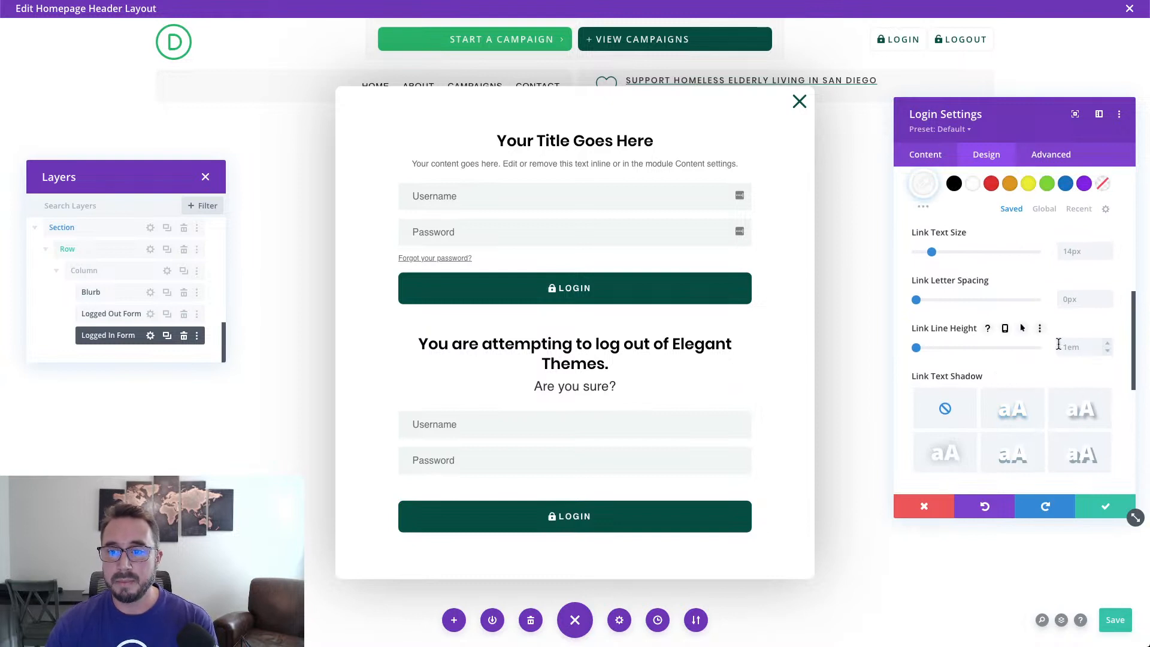
pyautogui.scroll(-2, 1032, 341)
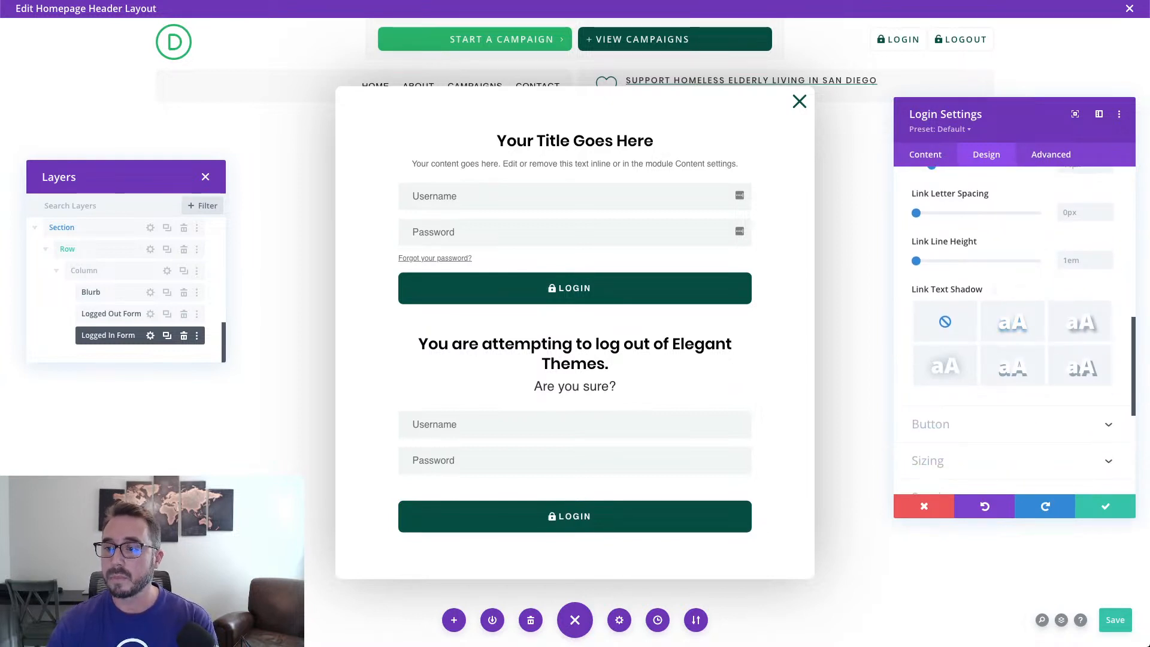
pyautogui.scroll(-1, 1066, 429)
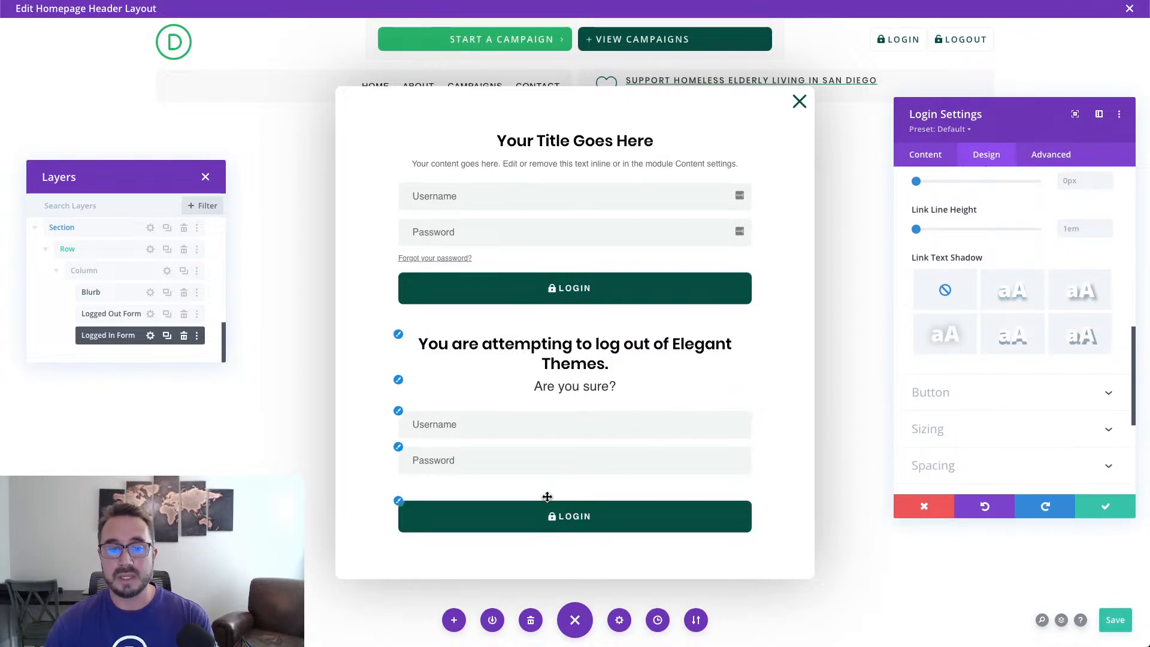
pyautogui.scroll(-1, 1064, 302)
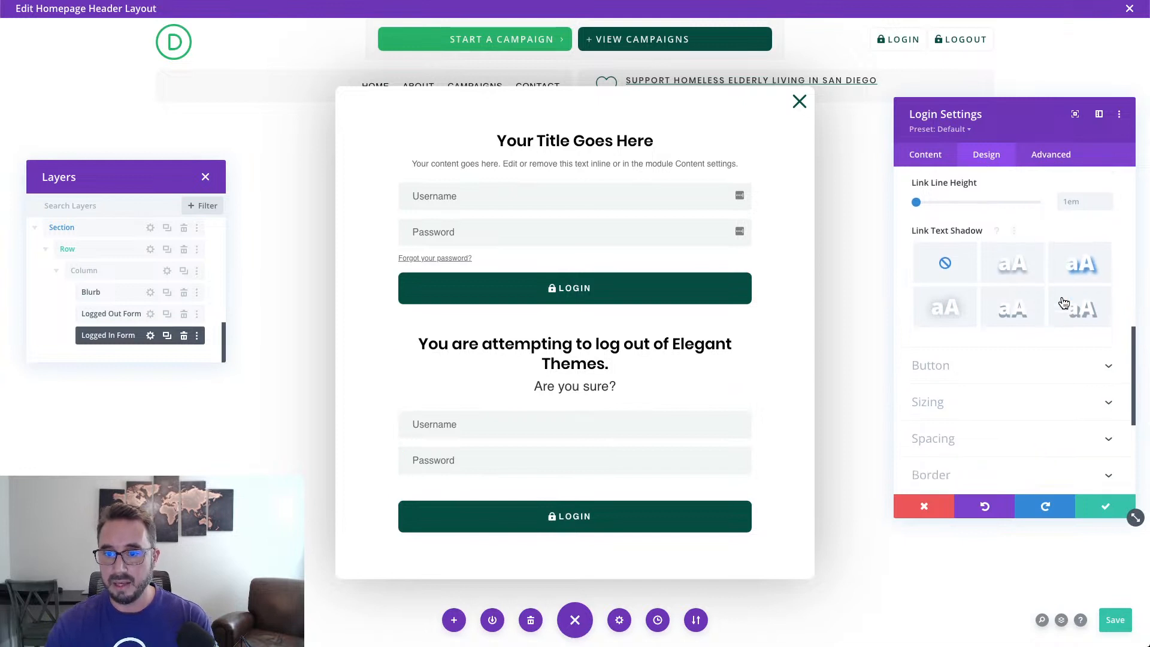
pyautogui.scroll(-1, 1063, 303)
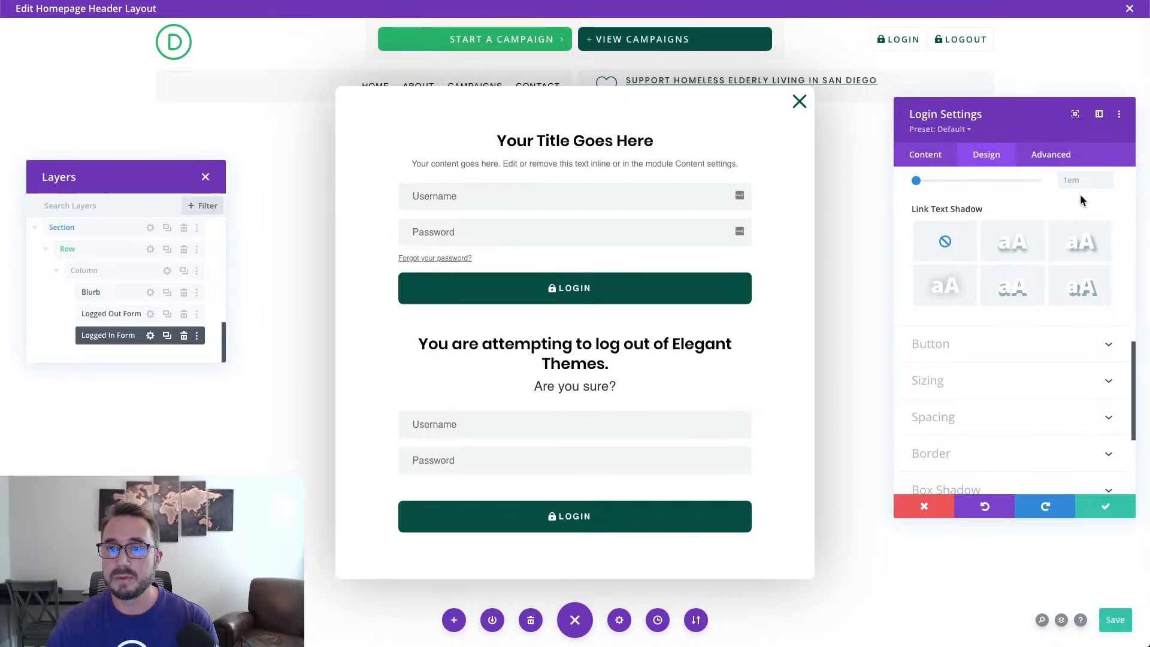
# Assign the CSS class "et-logged-in-form" to the Logged In Form.
pyautogui.click(1051, 156)
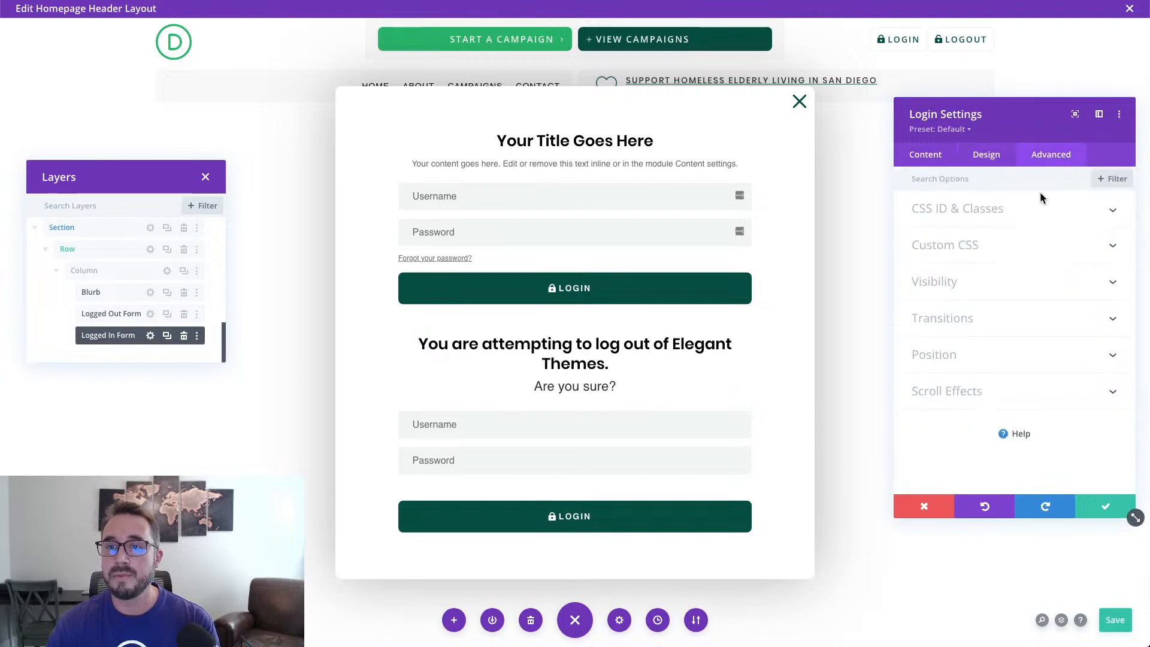
pyautogui.click(1027, 210)
pyautogui.moveTo(1000, 297); pyautogui.dragTo(914, 296)
pyautogui.write('et-logged-in-form')
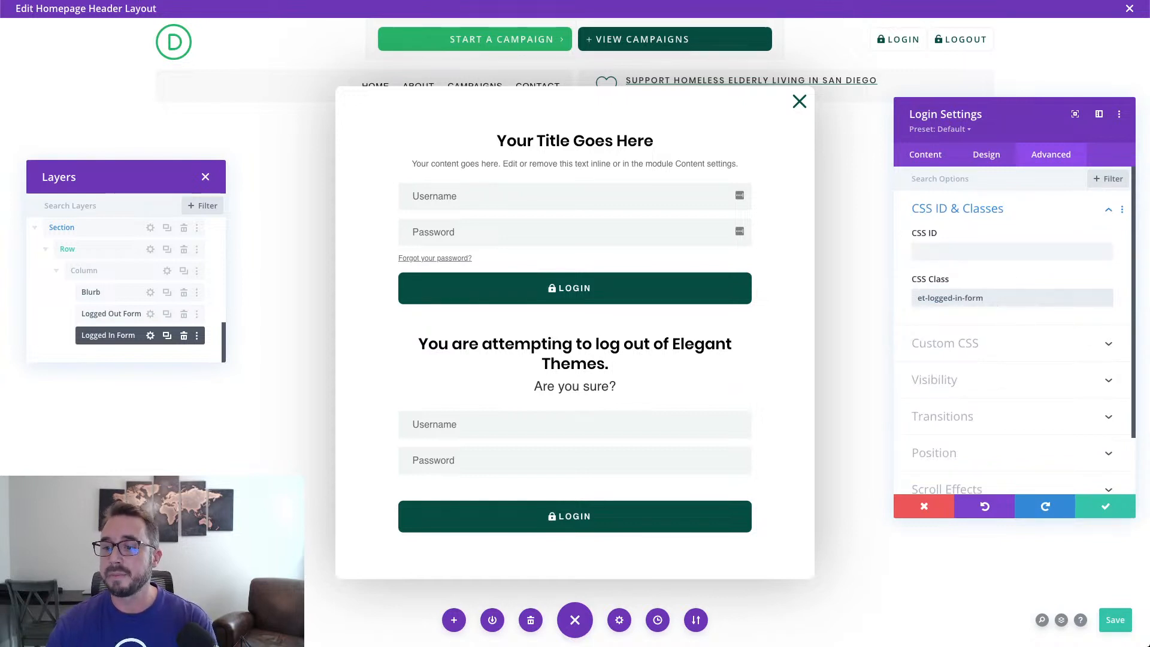
# Replace the Logged In Form's custom Login Form CSS with "display:none;" and apply the module settings.
pyautogui.click(1025, 347)
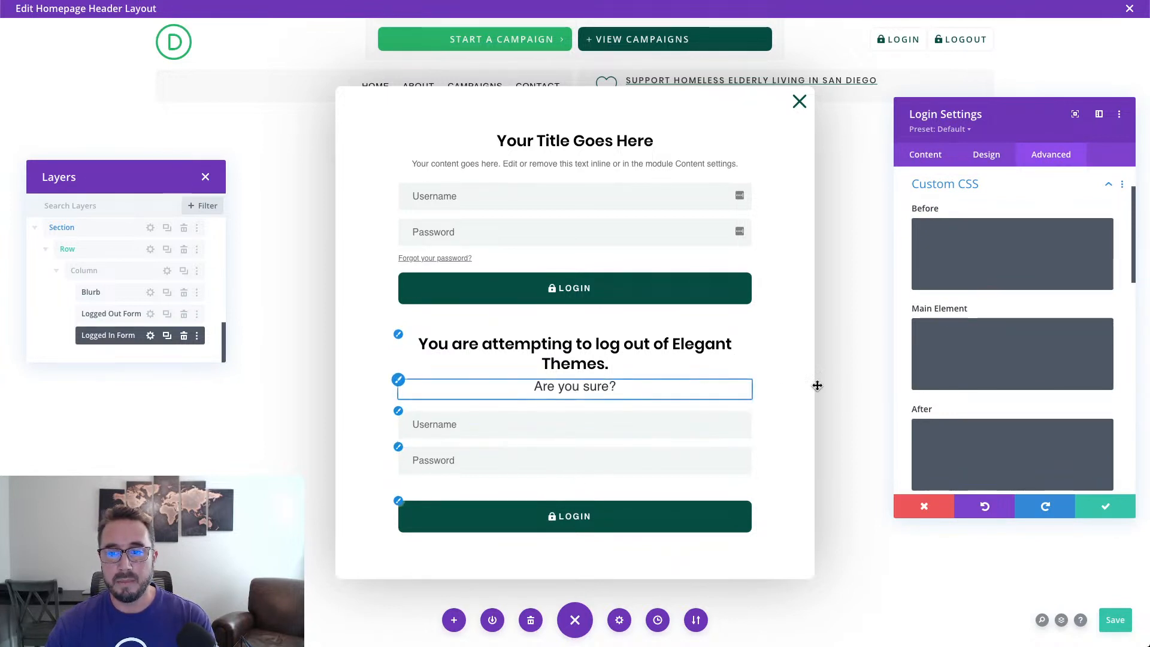
pyautogui.scroll(-5, 948, 374)
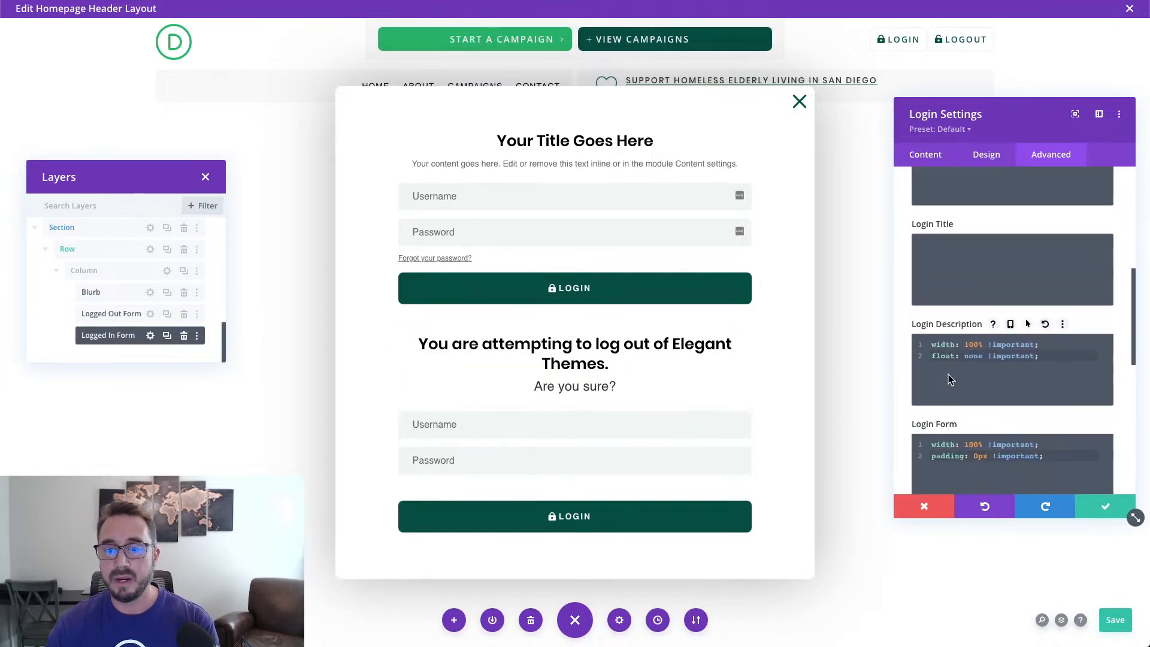
pyautogui.scroll(-3, 947, 372)
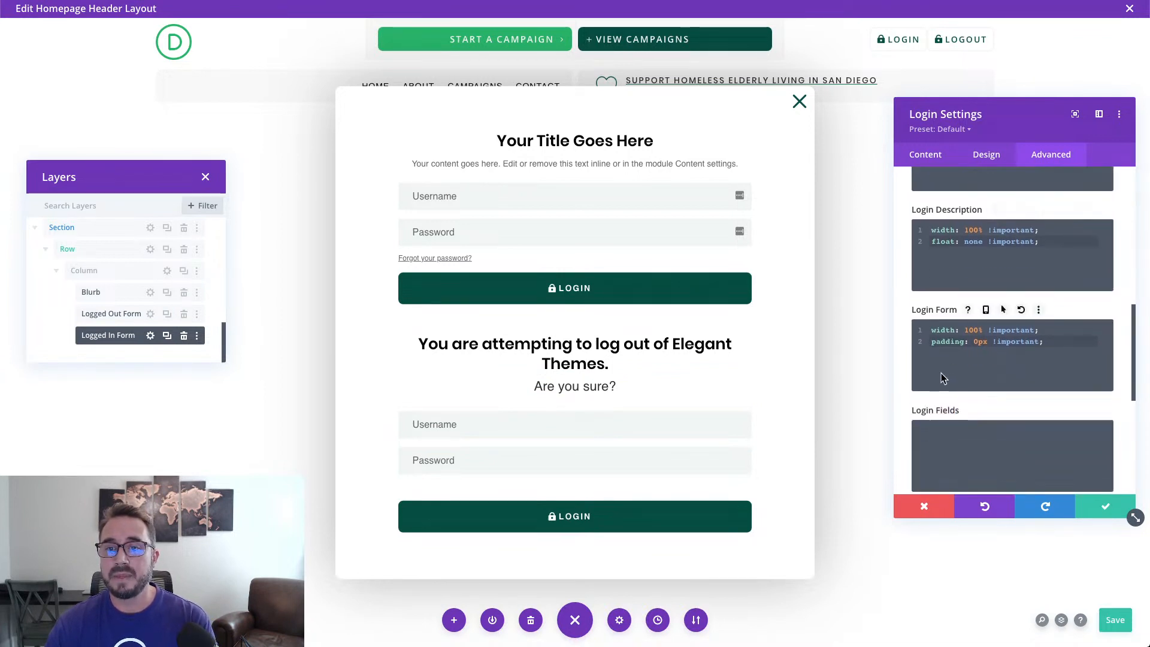
pyautogui.scroll(1, 985, 323)
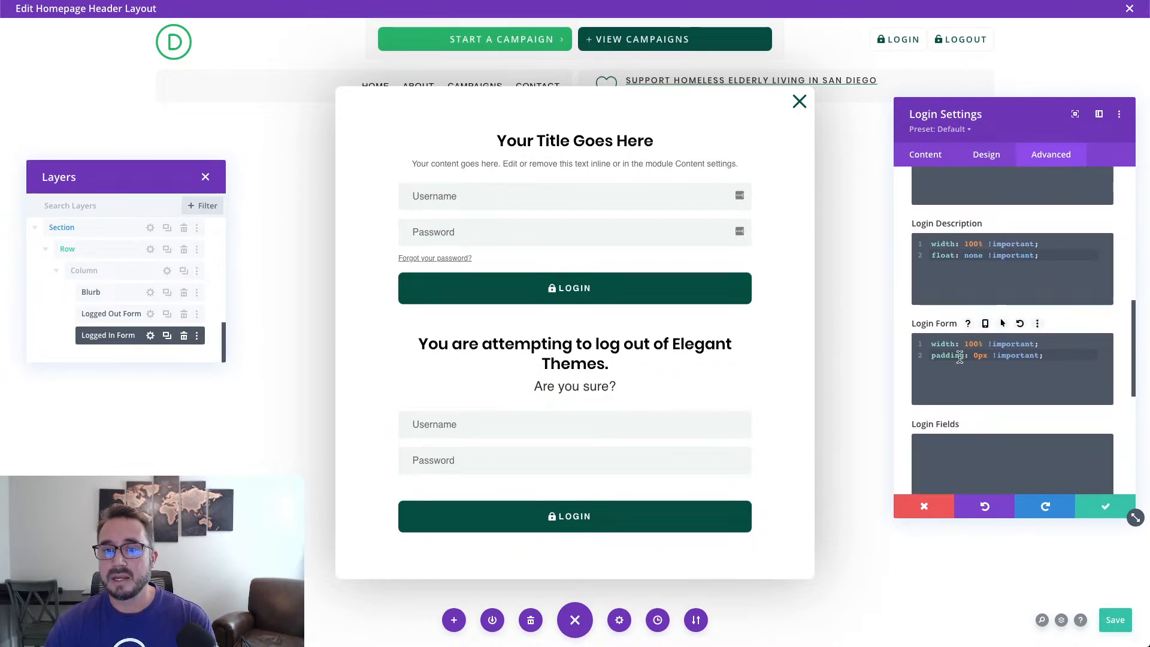
pyautogui.moveTo(1054, 357); pyautogui.dragTo(927, 349)
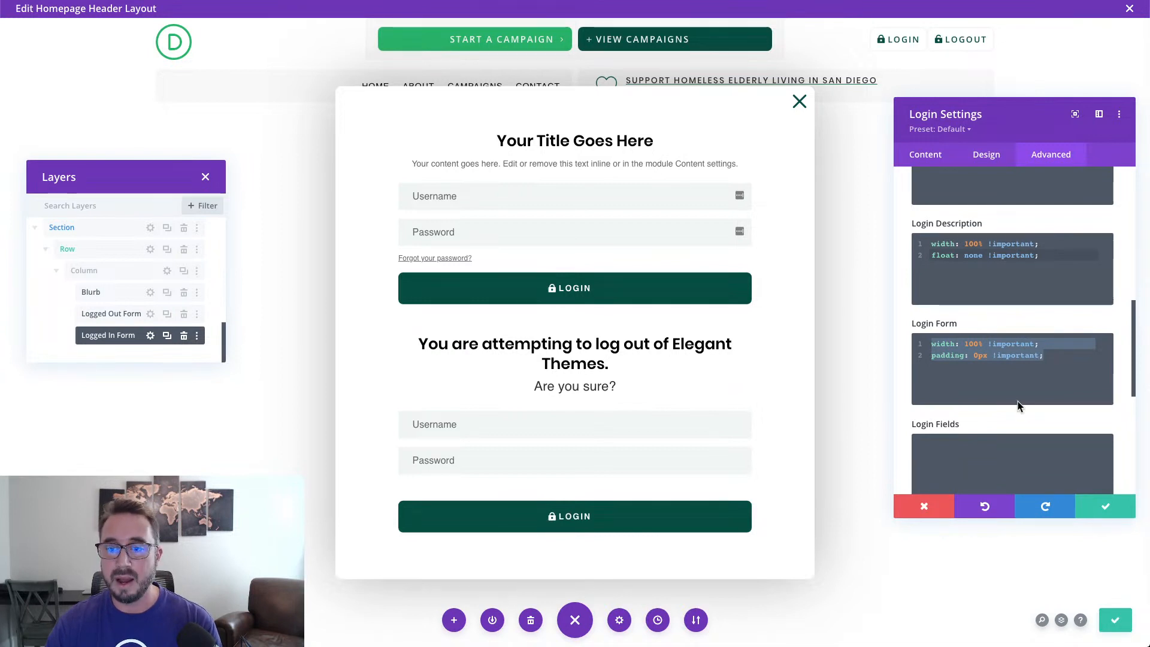
pyautogui.click(1048, 357)
pyautogui.moveTo(1055, 357); pyautogui.dragTo(923, 344)
pyautogui.write('display:none;')
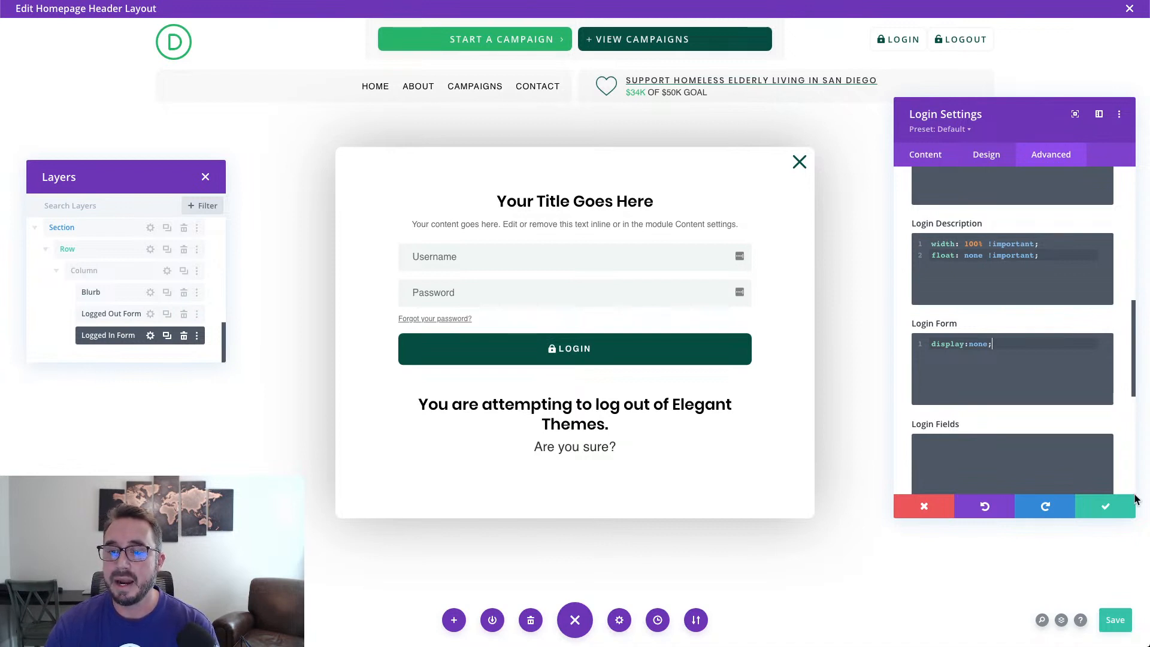
pyautogui.click(1115, 511)
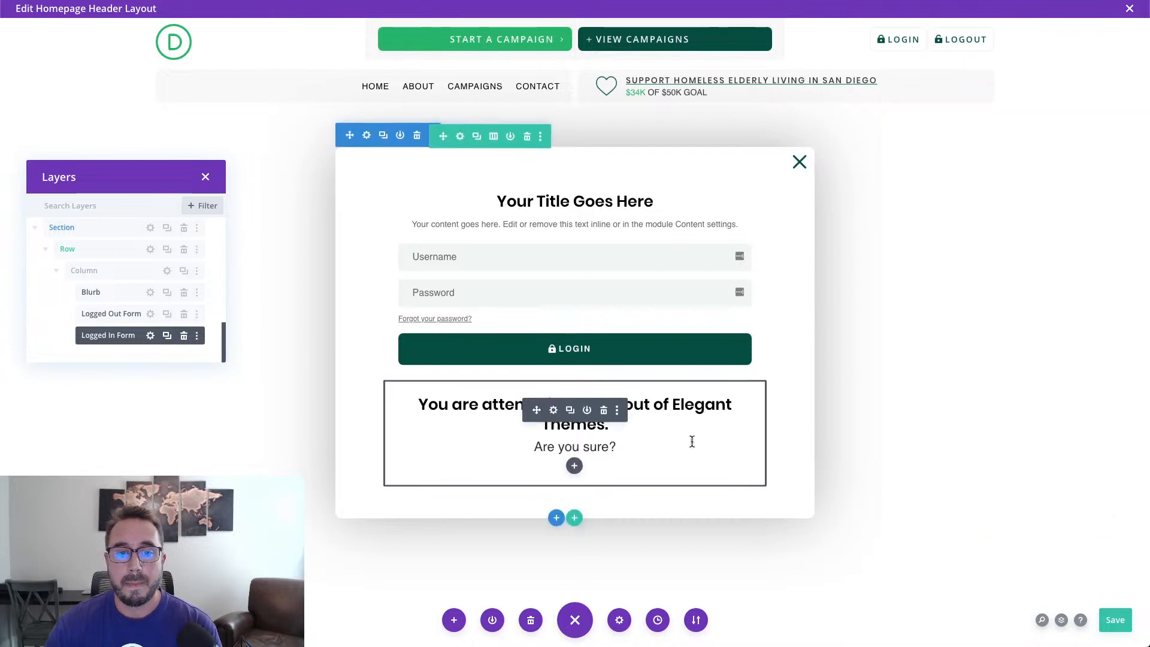
# Save the header layout and reload the live homepage to check the Logged In Form's text in the popup.
pyautogui.click(1112, 622)
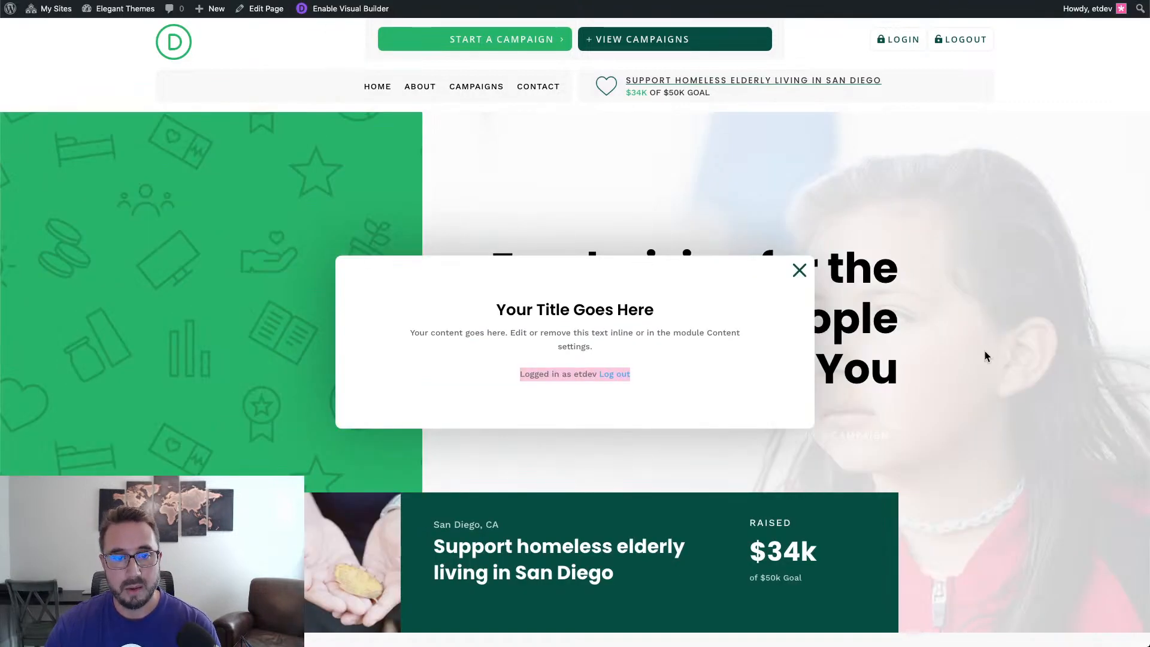
pyautogui.press('super+r')
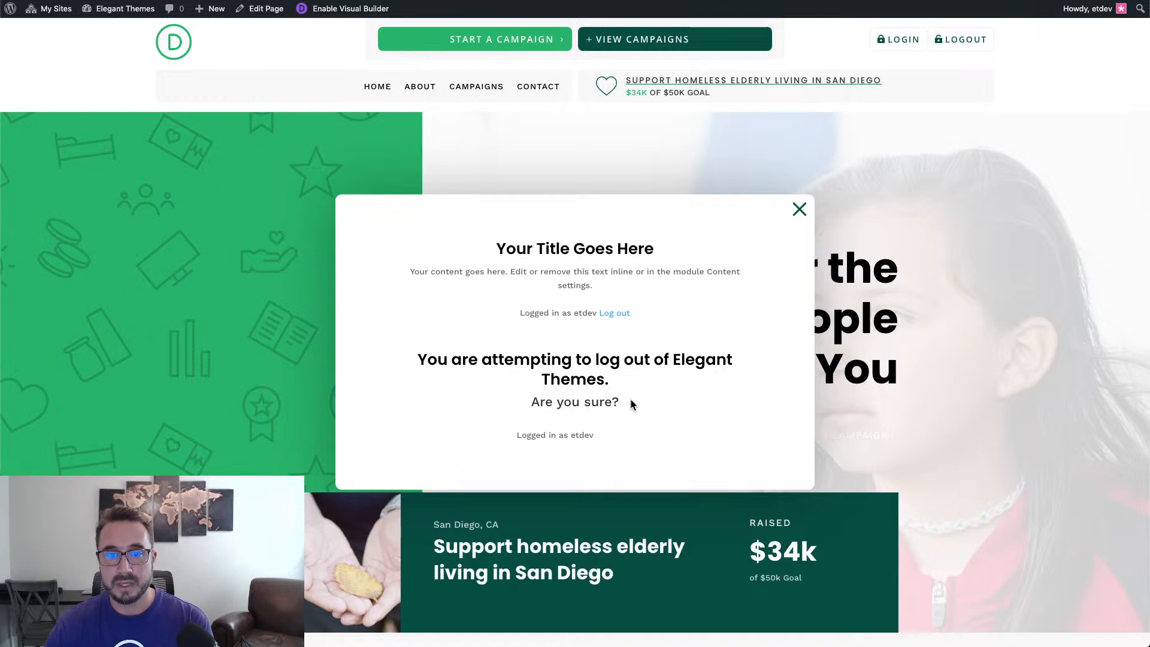
pyautogui.moveTo(632, 403); pyautogui.dragTo(407, 359)
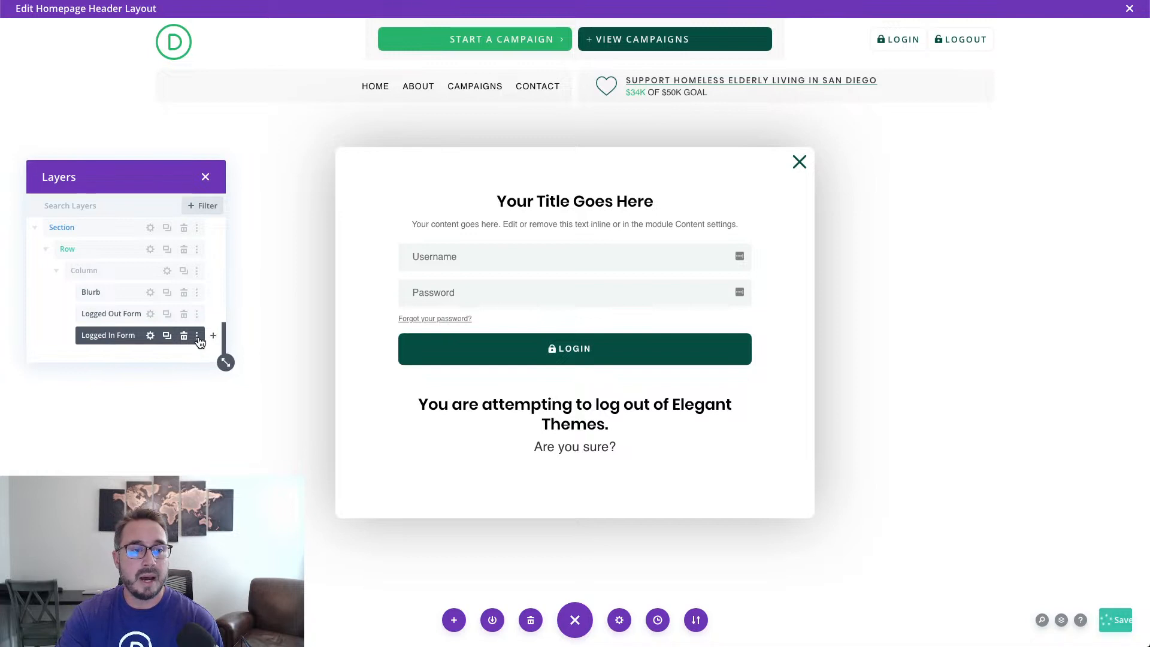
# Add a Code module below the Logged In Form and enlarge its settings window over the page.
pyautogui.click(214, 337)
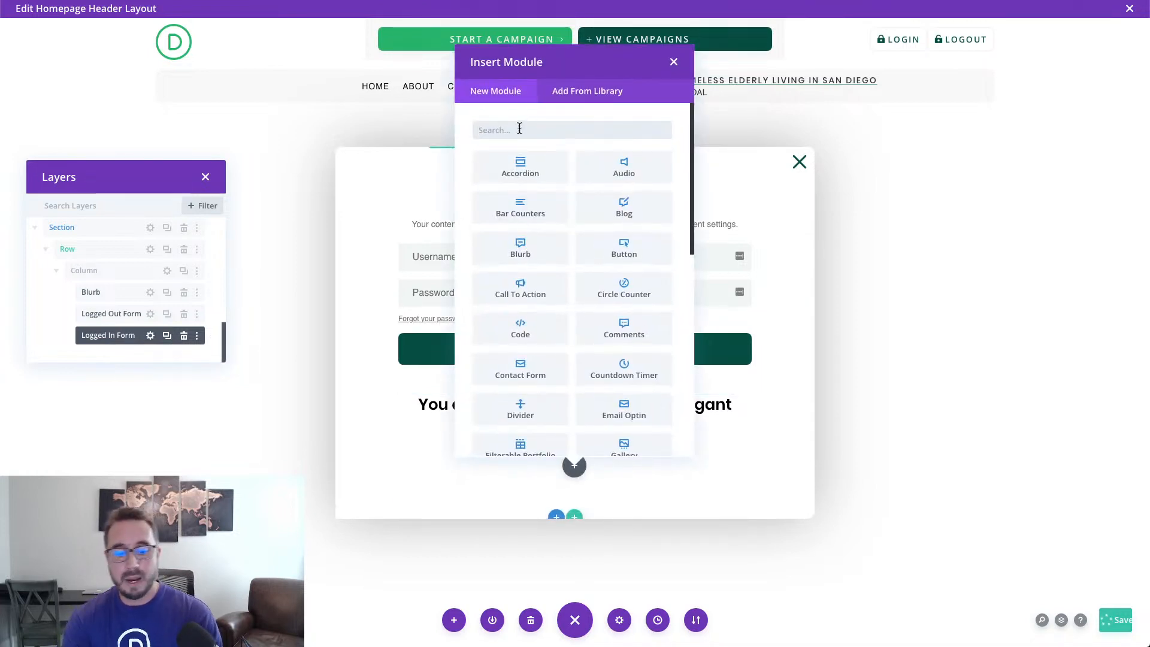
pyautogui.write('code')
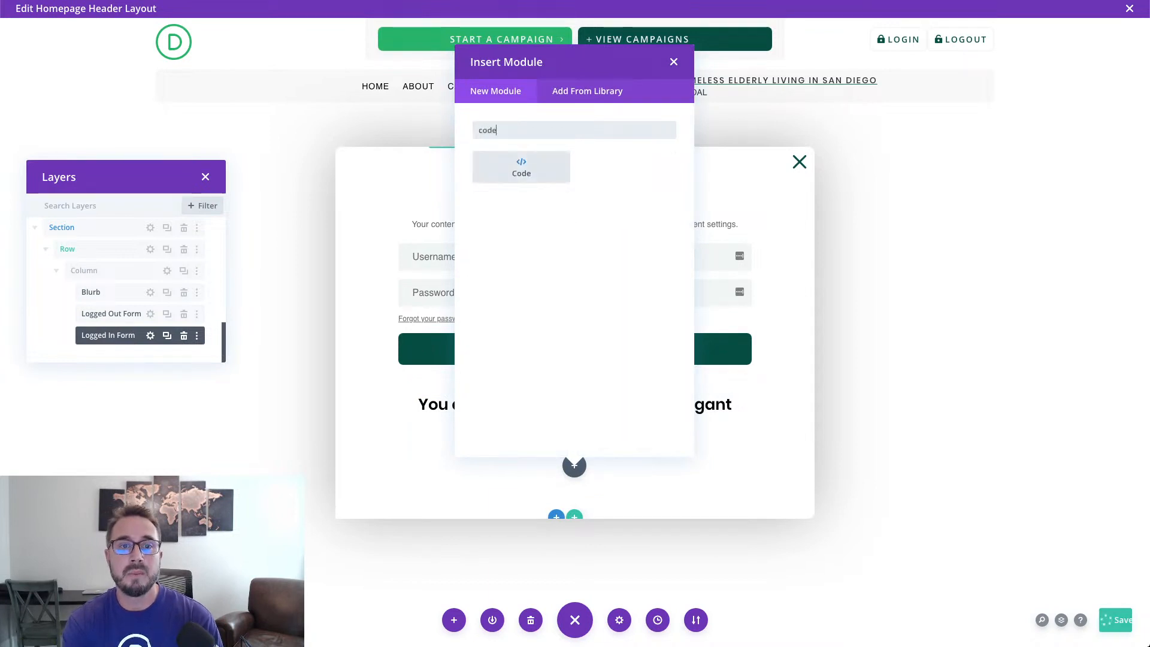
pyautogui.click(538, 175)
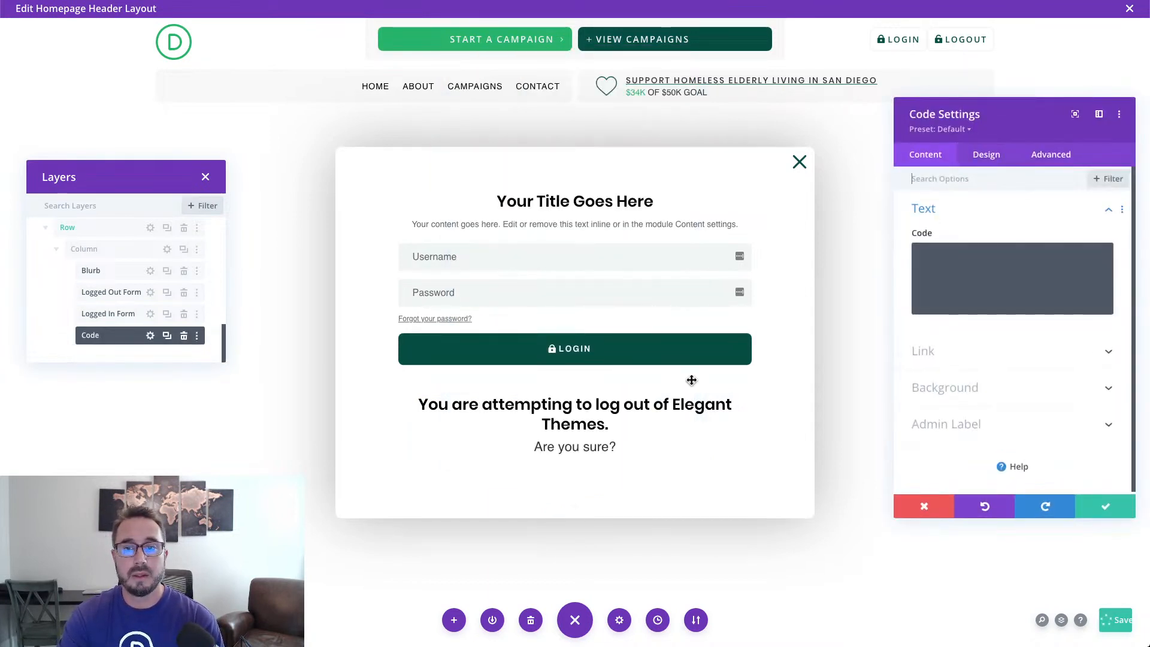
pyautogui.click(1024, 268)
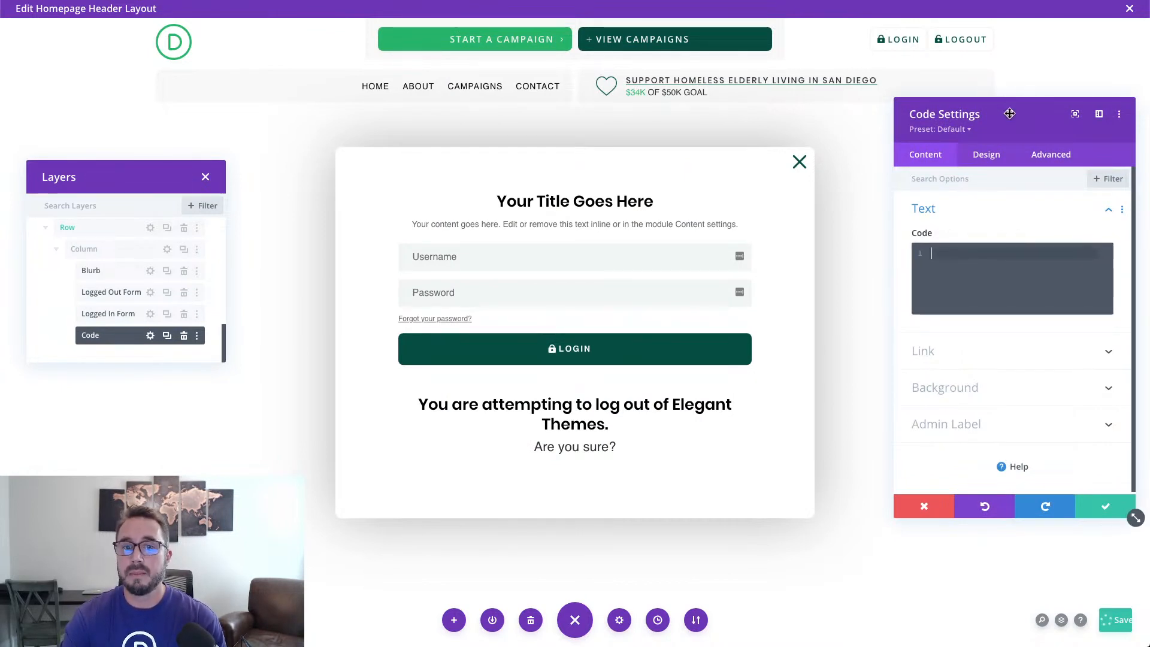
pyautogui.moveTo(1006, 115); pyautogui.dragTo(415, 98)
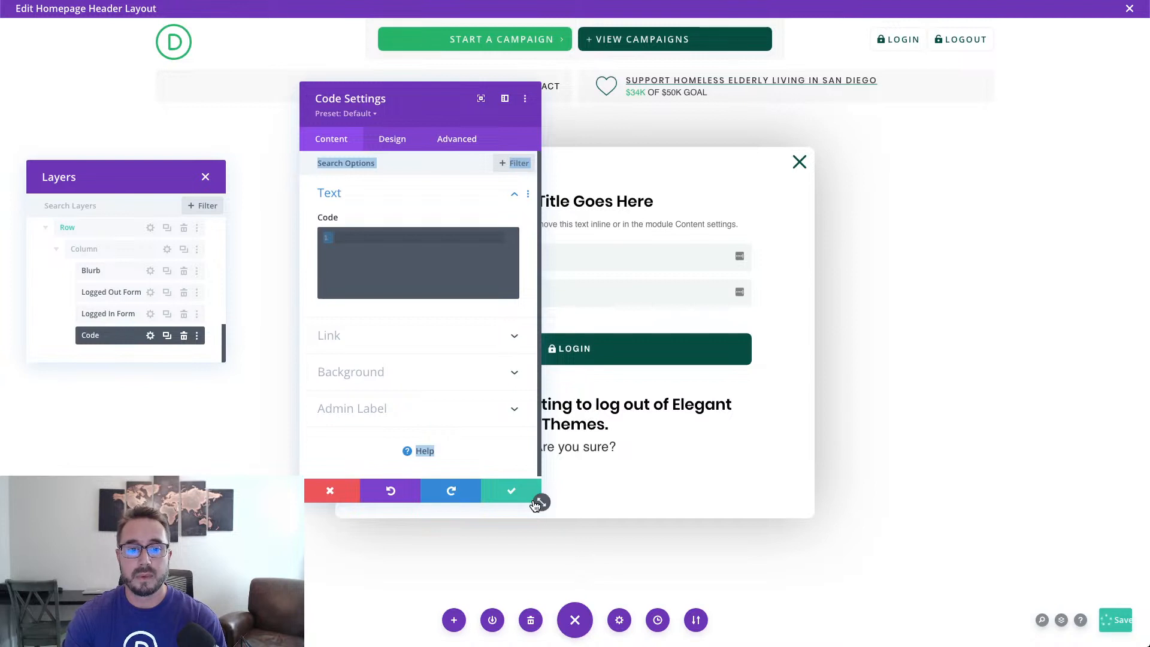
pyautogui.moveTo(540, 503); pyautogui.dragTo(867, 545)
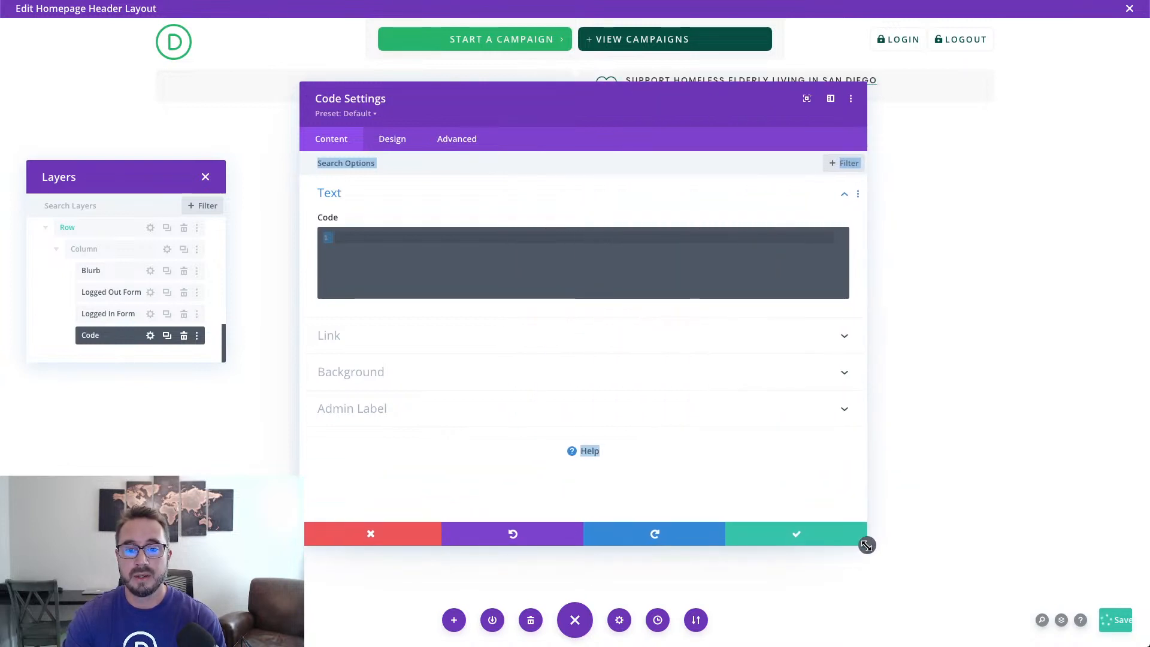
# Enter opening and closing style tags in the Code module and paste the popup, button, form visibility and logout link CSS between them.
pyautogui.click(453, 276)
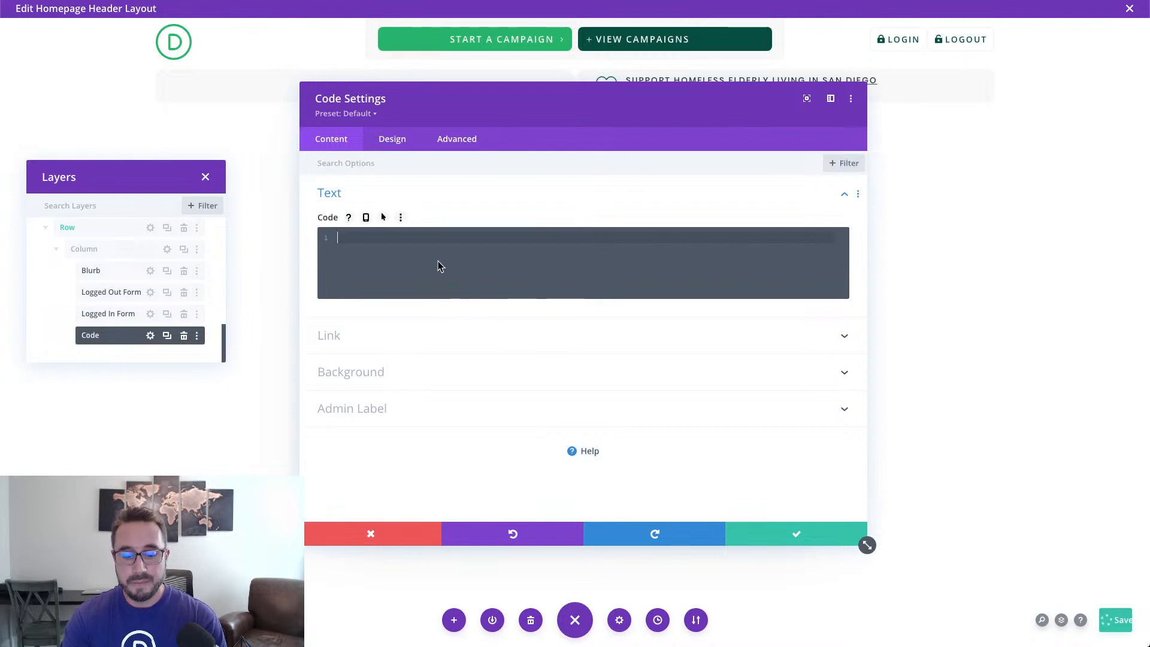
pyautogui.write('<style>')
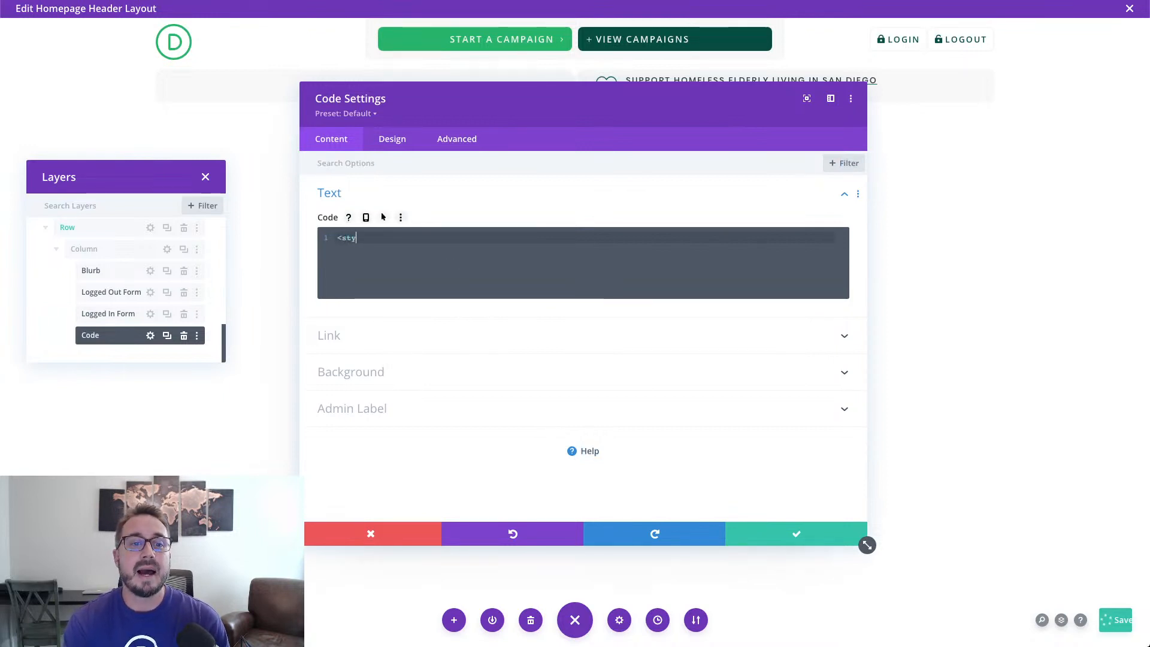
pyautogui.press('Return')
pyautogui.press('Return')
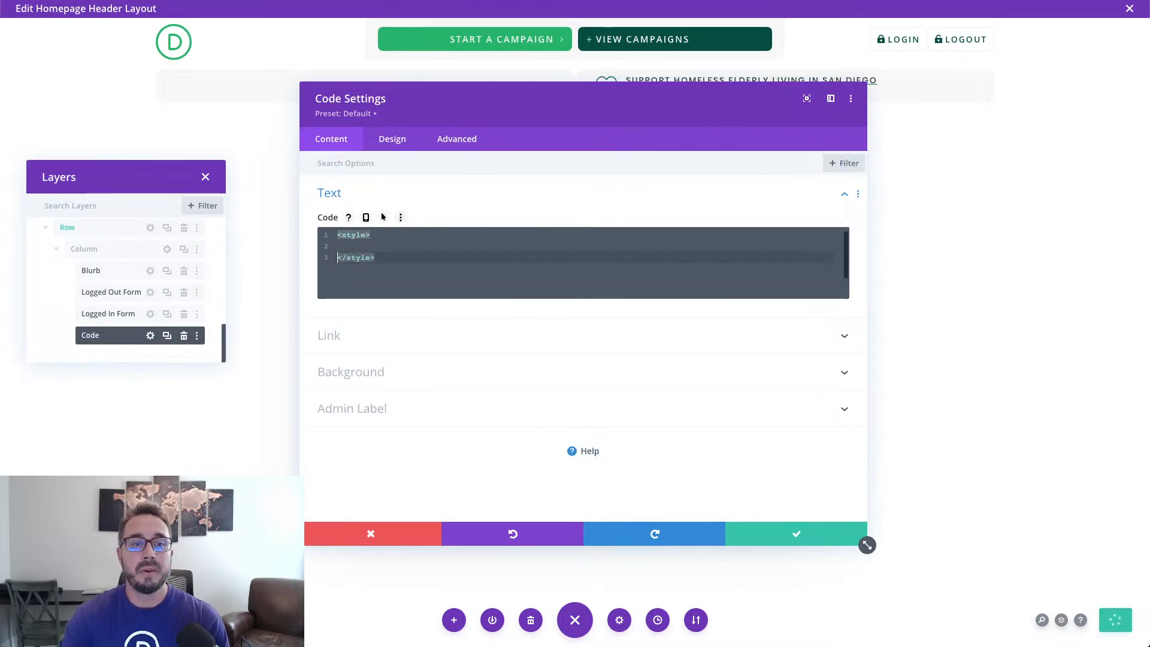
pyautogui.click(444, 248)
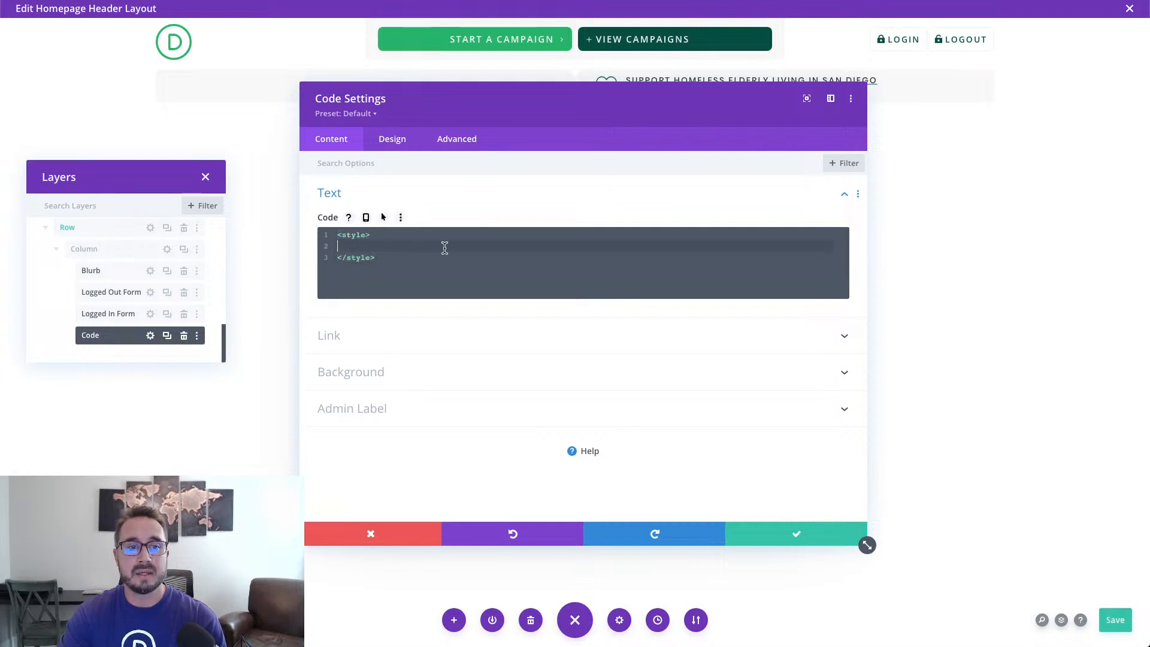
pyautogui.hotkey('ctrl', 'v')
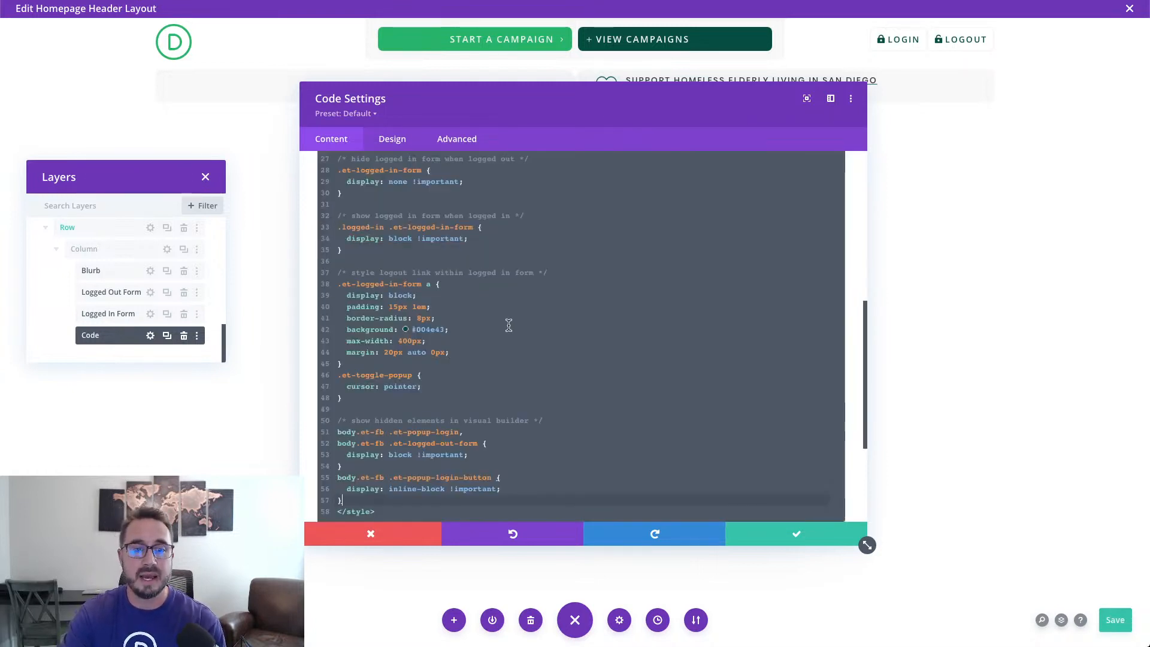
# Examine the first pasted CSS rules, especially the .logged-in class in the rule that hides the login button.
pyautogui.scroll(5, 509, 325)
pyautogui.scroll(4, 508, 325)
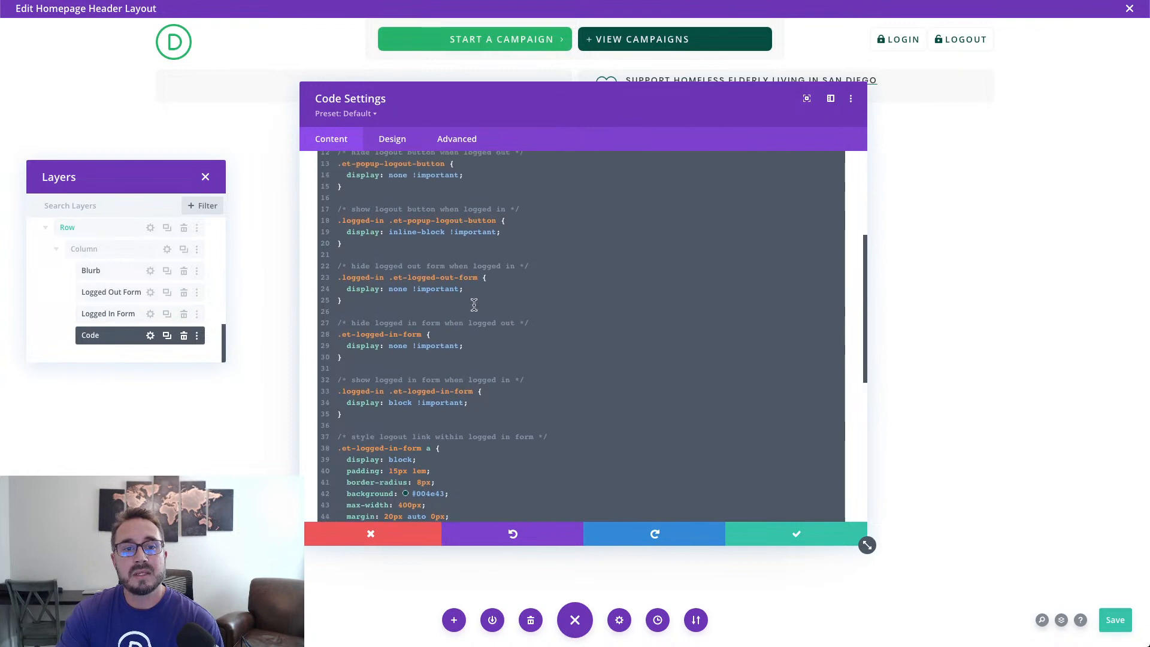
pyautogui.scroll(4, 473, 306)
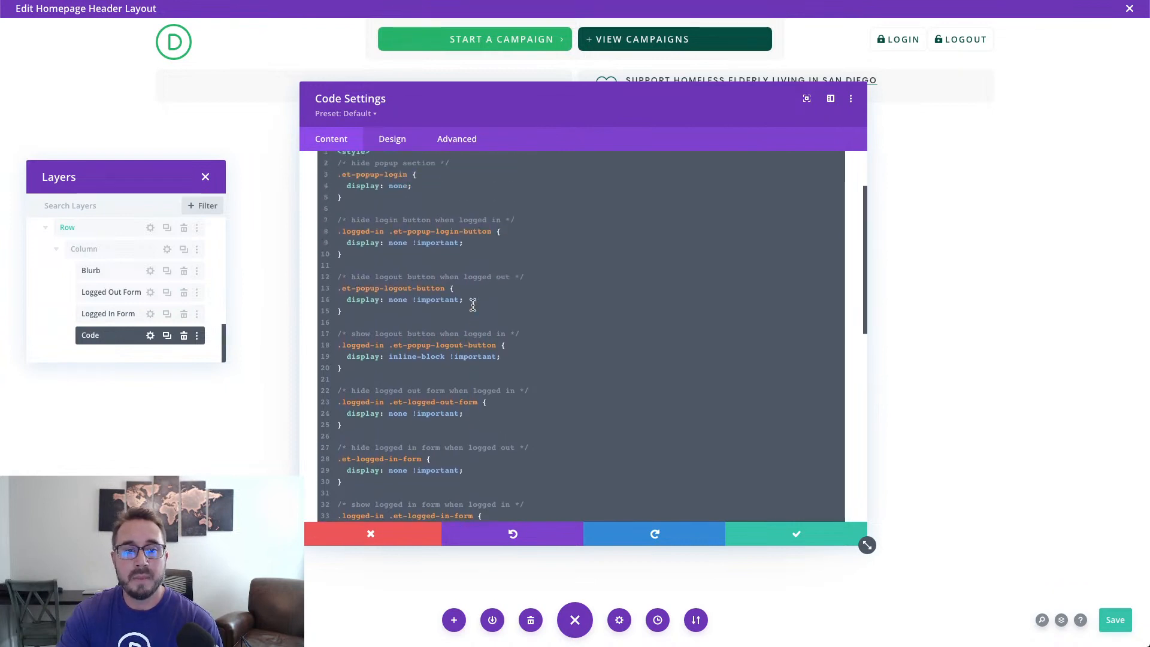
pyautogui.scroll(-1, 471, 302)
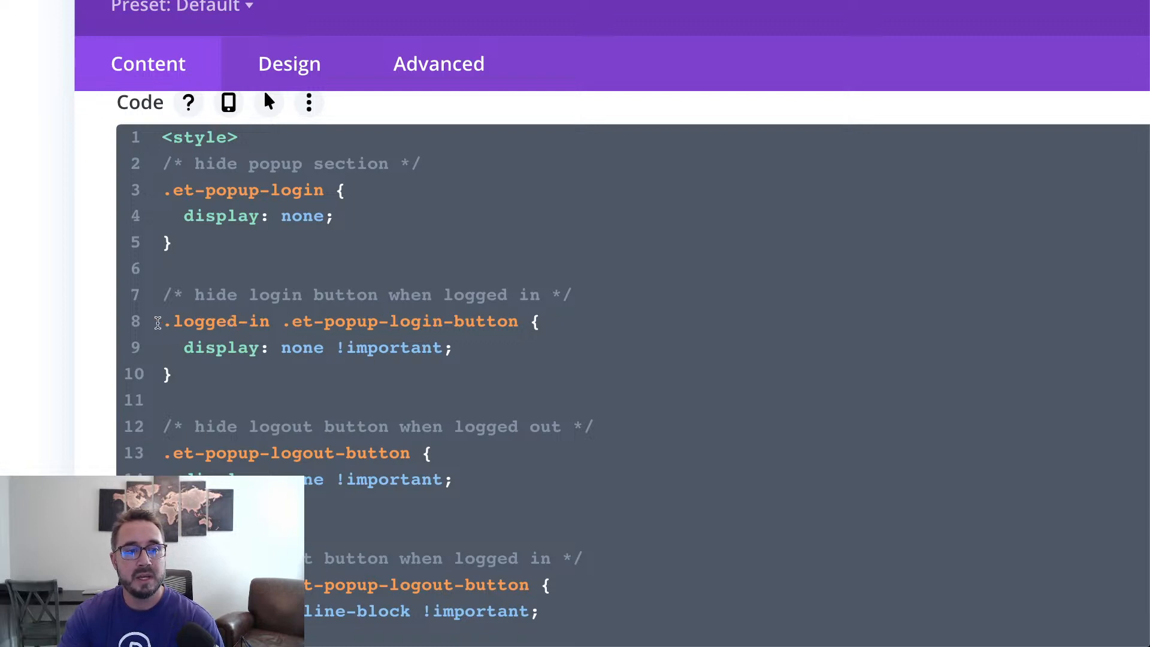
pyautogui.moveTo(163, 323); pyautogui.dragTo(271, 325)
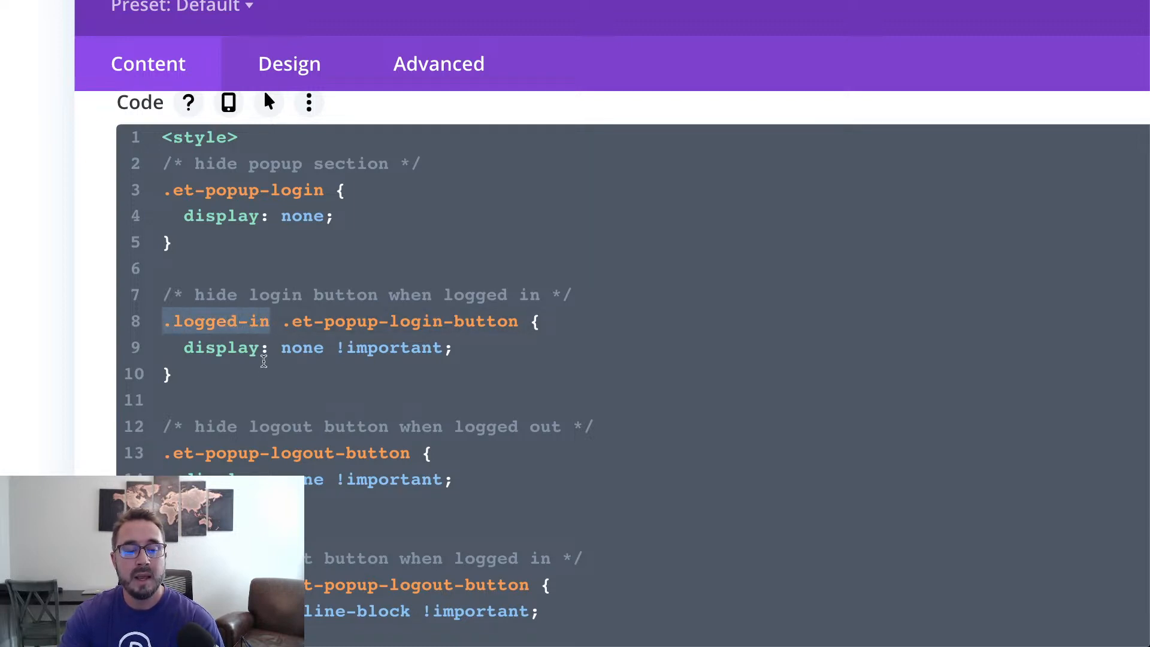
pyautogui.click(262, 369)
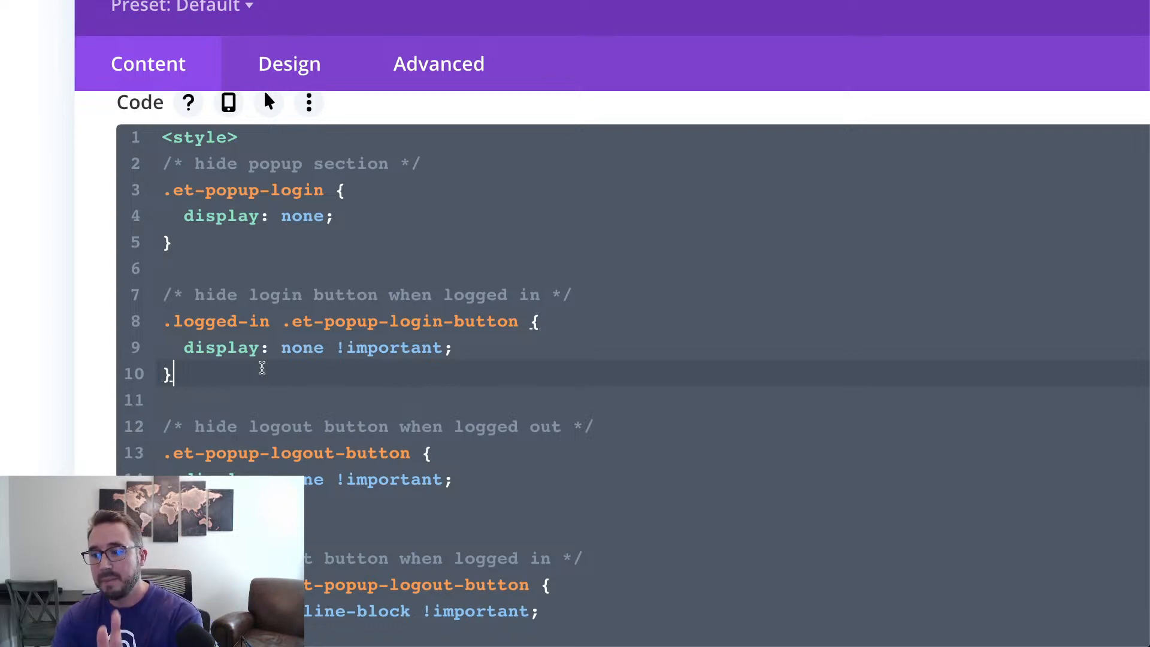
pyautogui.scroll(-1, 293, 360)
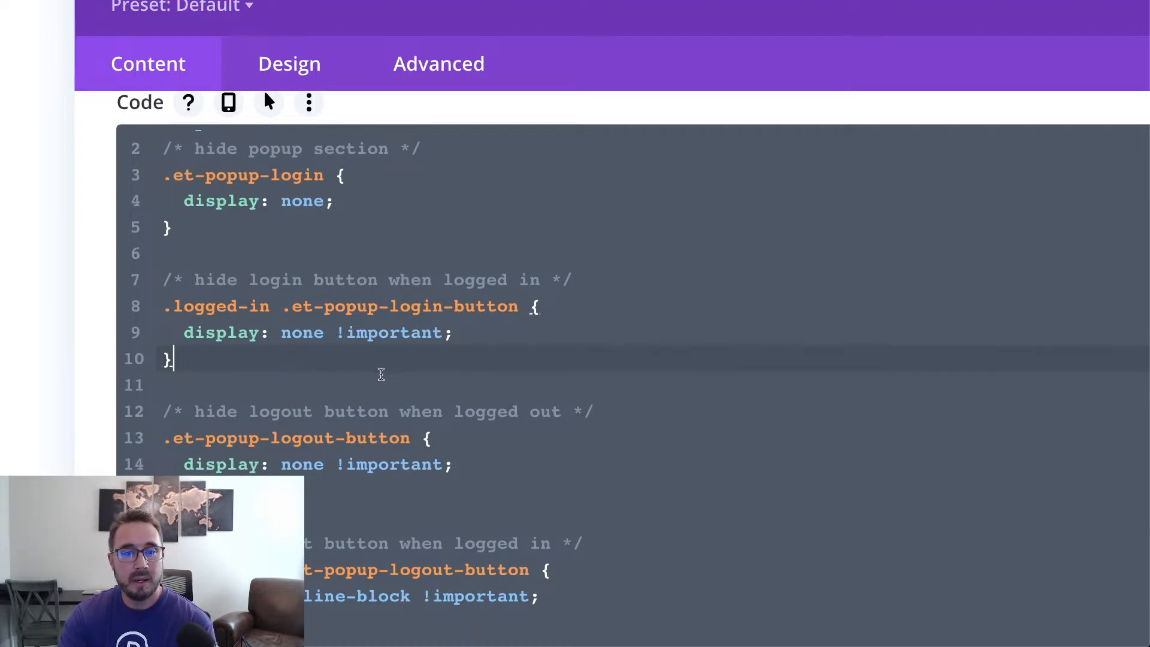
pyautogui.scroll(1, 380, 374)
pyautogui.scroll(-1, 380, 374)
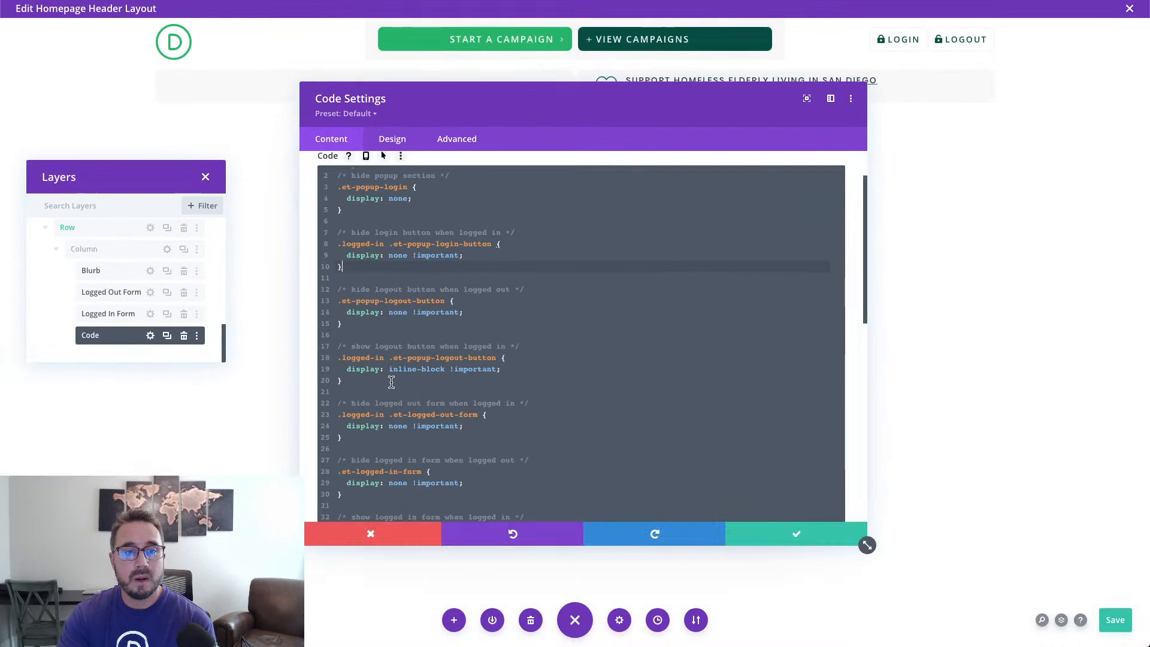
# Examine the remaining CSS rules for form visibility, logout link styling and showing hidden elements in the visual builder.
pyautogui.scroll(-3, 389, 383)
pyautogui.scroll(-2, 391, 382)
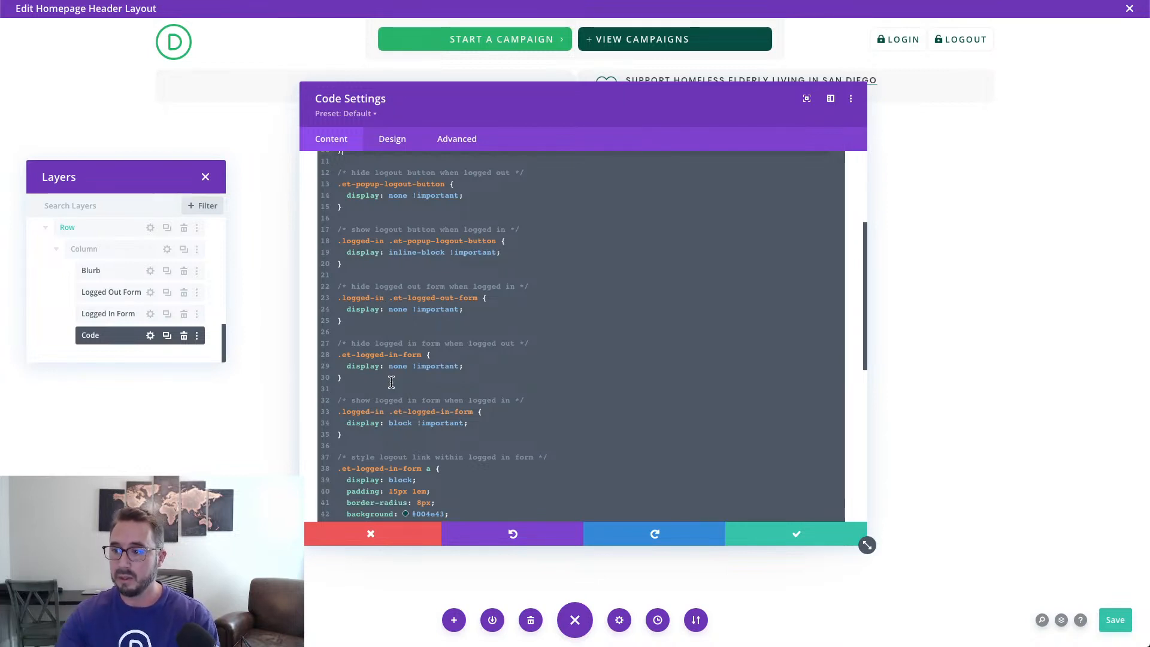
pyautogui.click(452, 388)
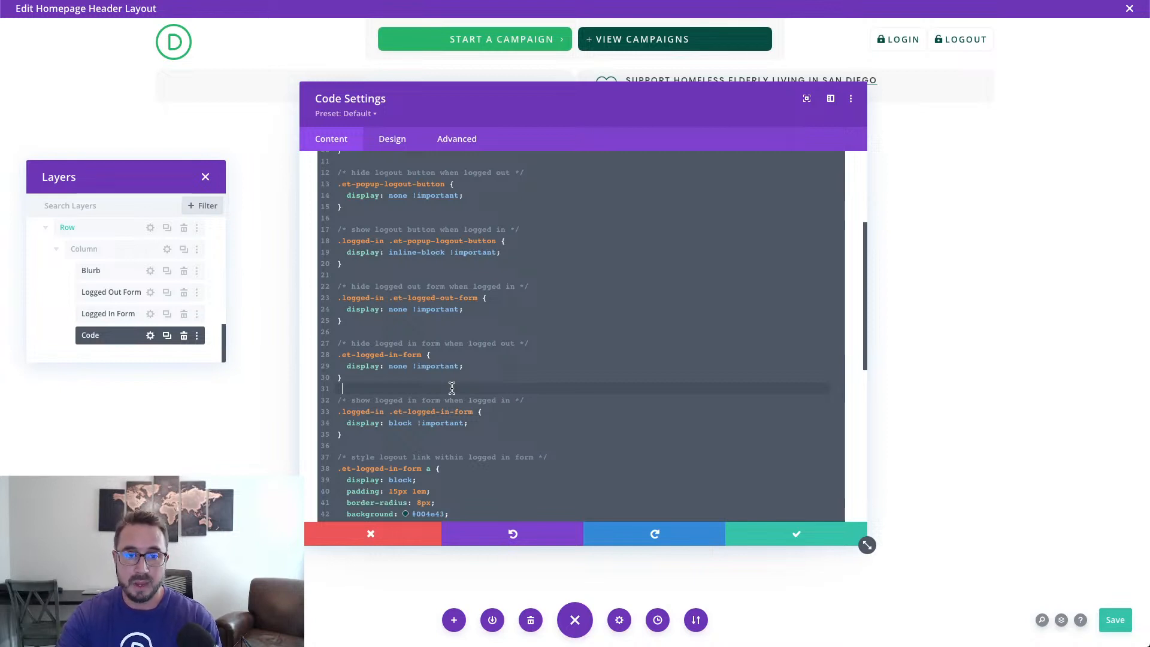
pyautogui.scroll(-4, 451, 388)
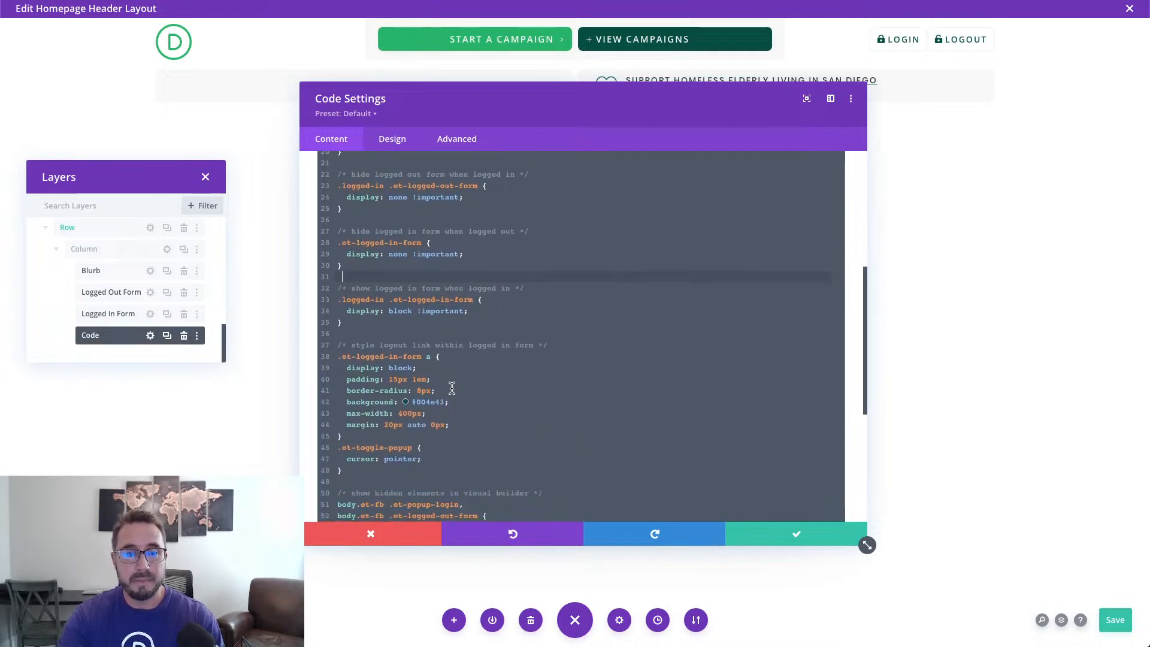
pyautogui.scroll(-3, 452, 388)
pyautogui.scroll(-3, 452, 388)
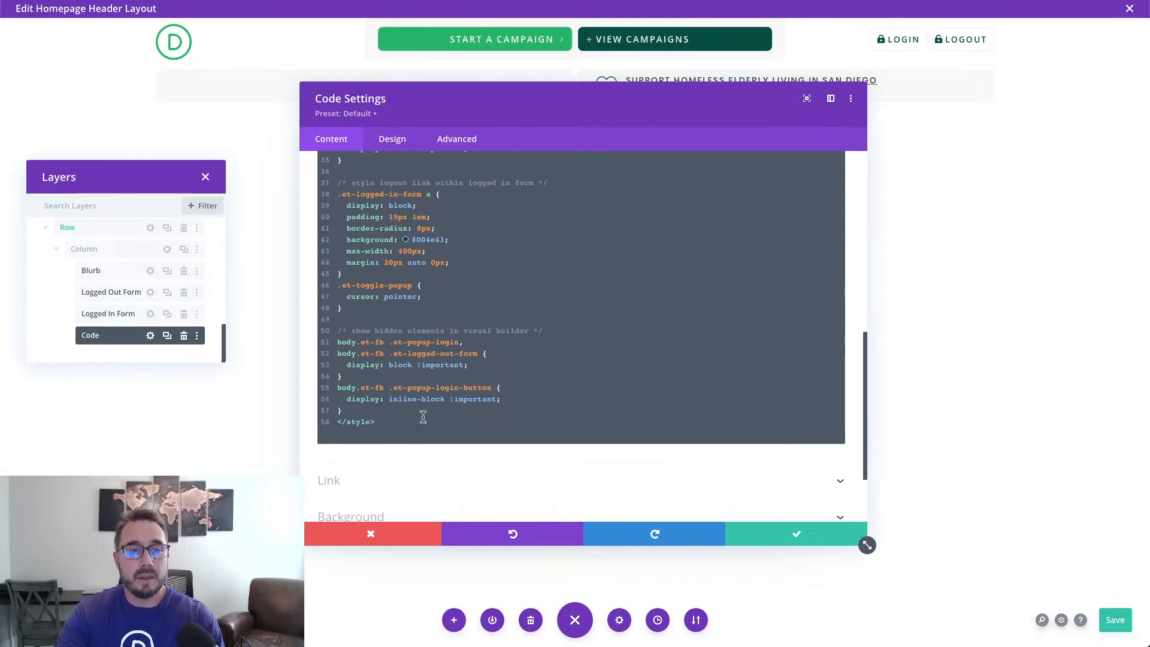
pyautogui.moveTo(368, 413); pyautogui.dragTo(328, 348)
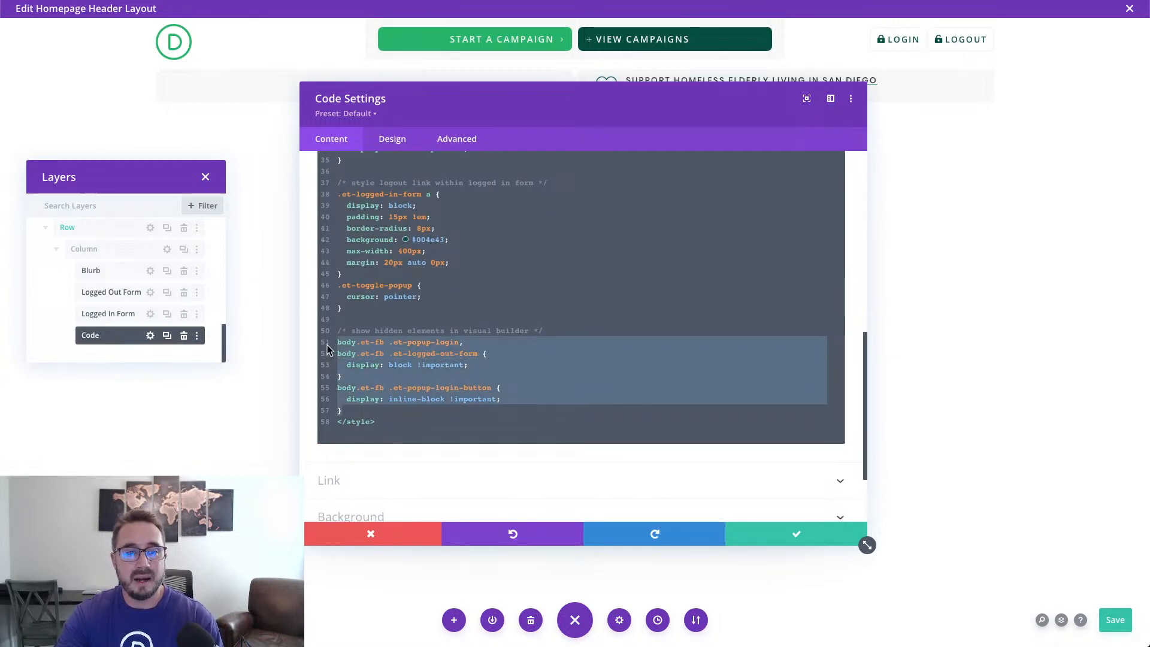
# Add opening and closing script tags below the closing style tag in the Code module.
pyautogui.click(361, 411)
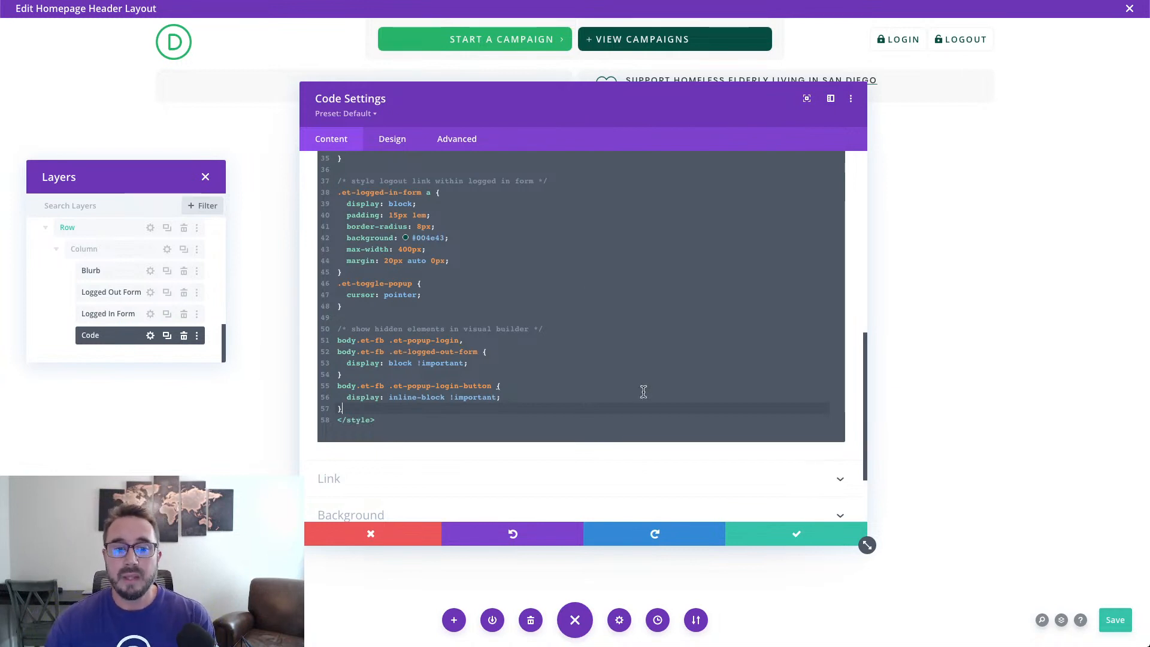
pyautogui.click(463, 435)
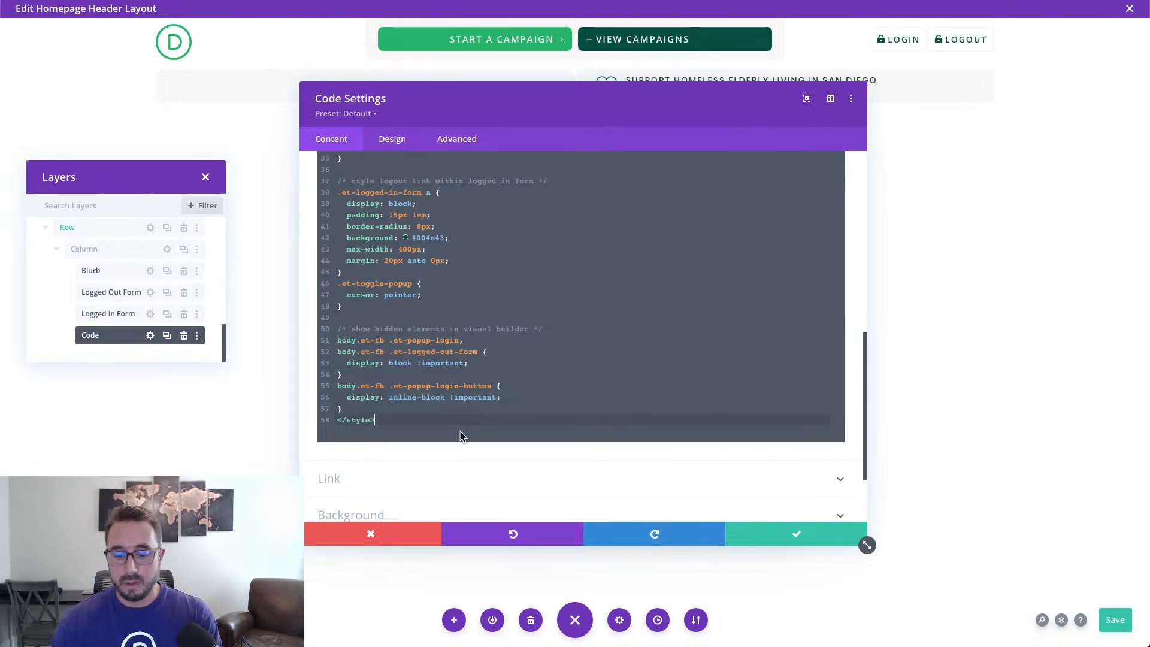
pyautogui.press('Return')
pyautogui.press('Return')
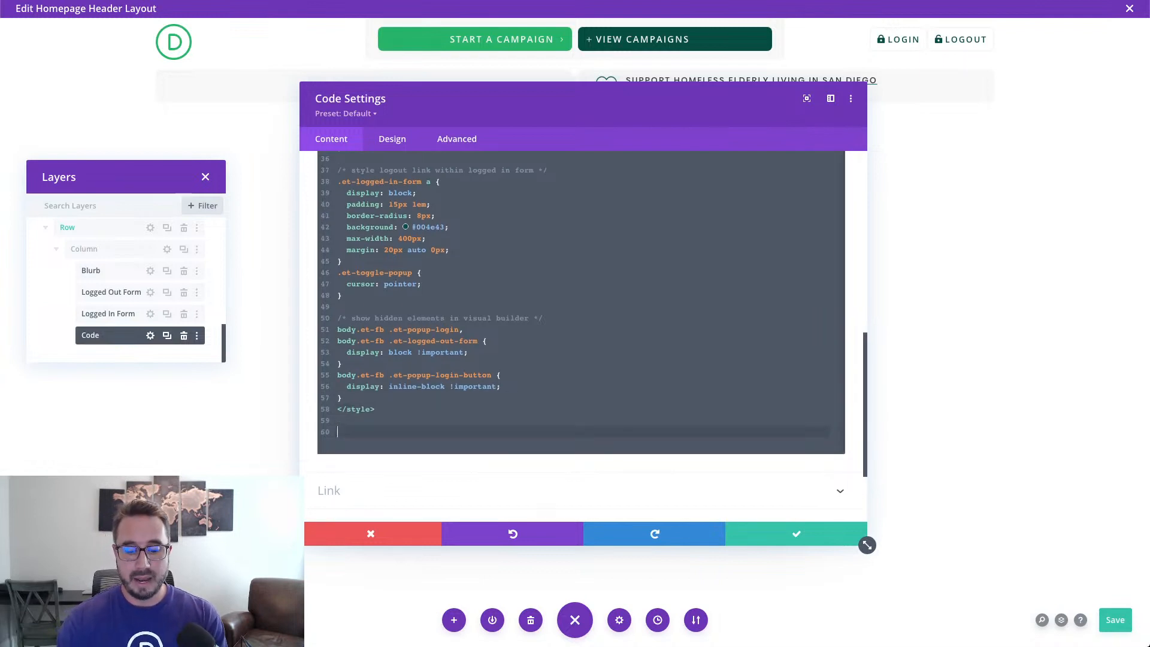
pyautogui.write('<')
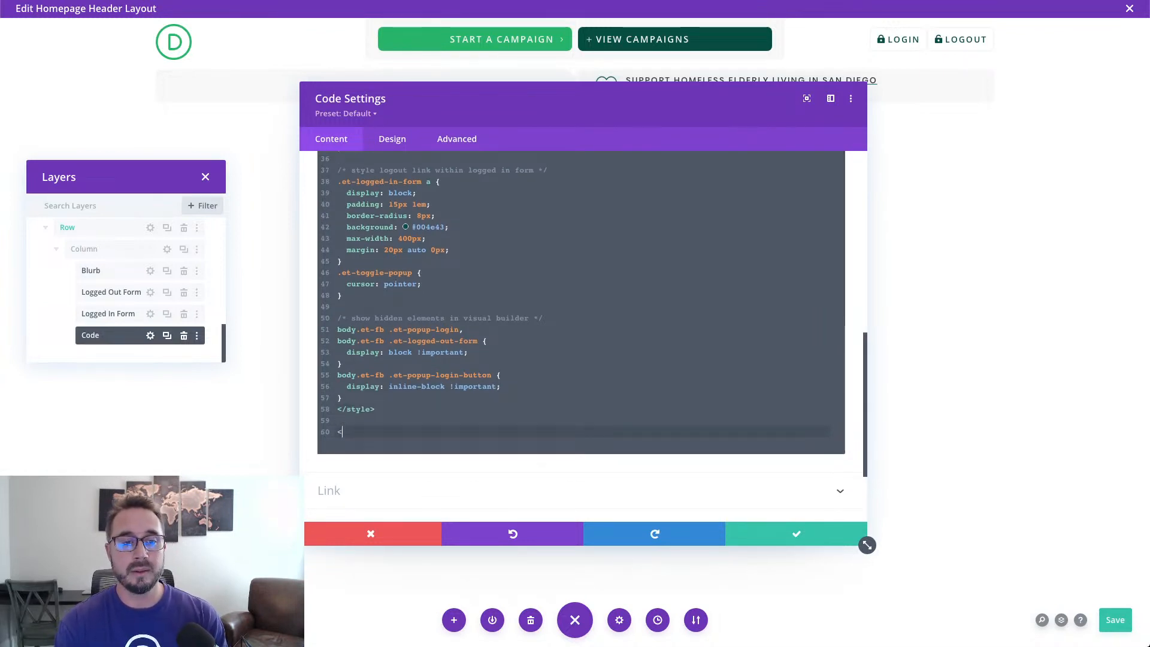
pyautogui.write('sc')
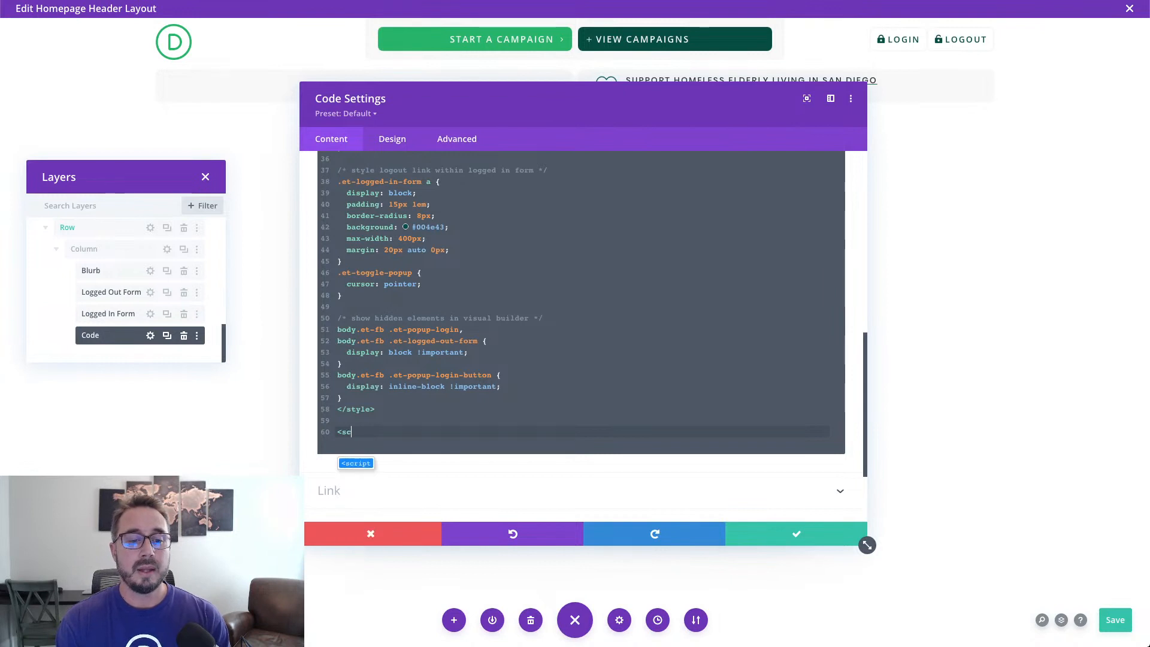
pyautogui.write('ript')
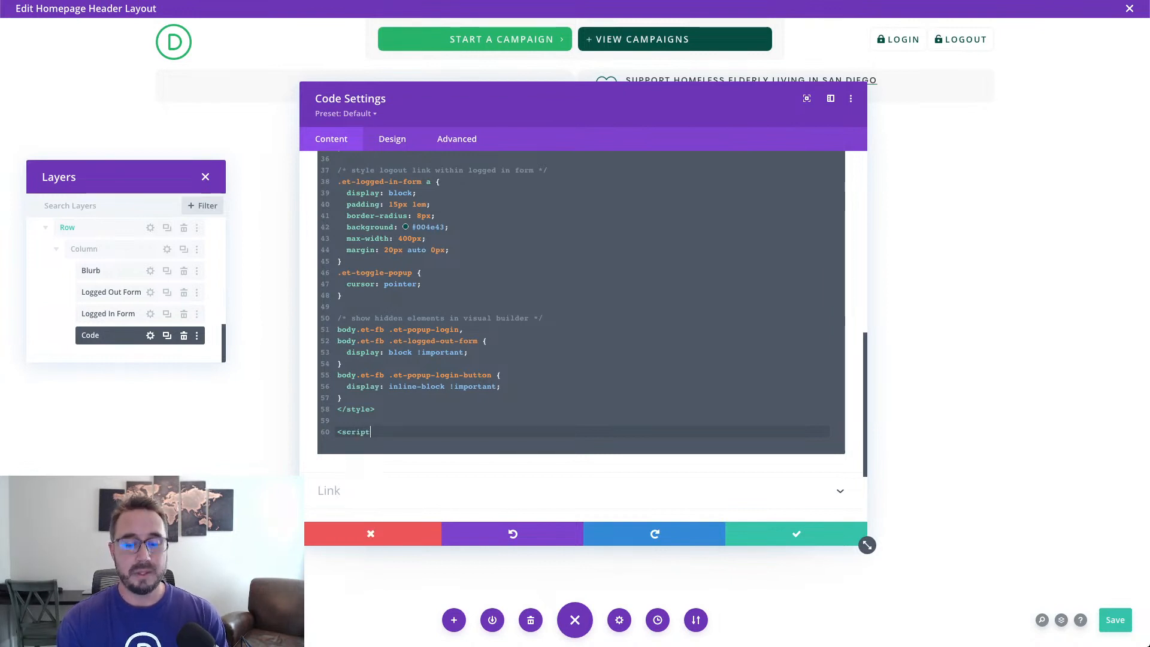
pyautogui.write('>')
pyautogui.press('Return')
pyautogui.press('Return')
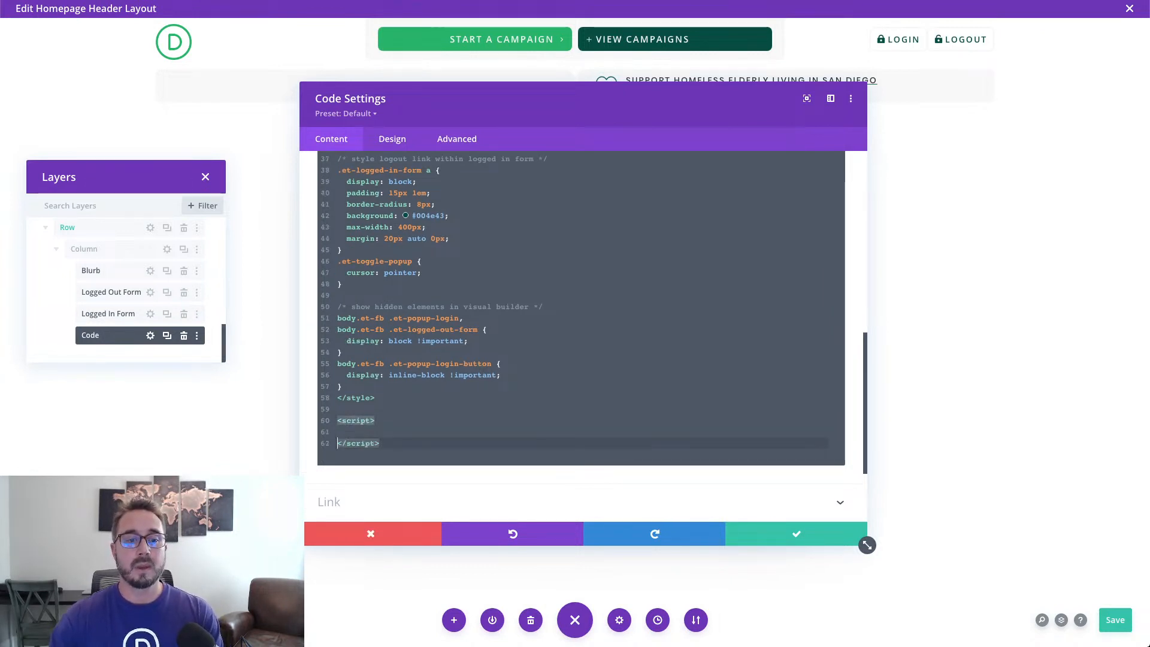
# Paste the jQuery that makes .et-toggle-popup clicks run fadeToggle(500) on .et-popup-login between the script tags, and save the module and header layout.
pyautogui.click(392, 431)
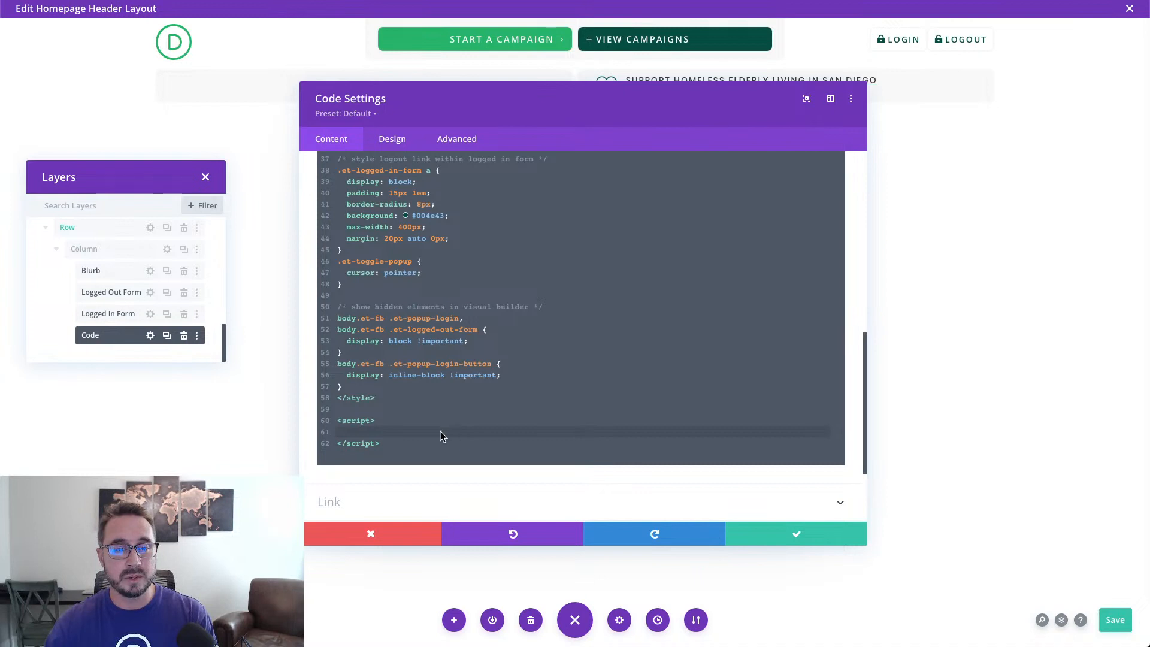
pyautogui.hotkey('ctrl', 'v')
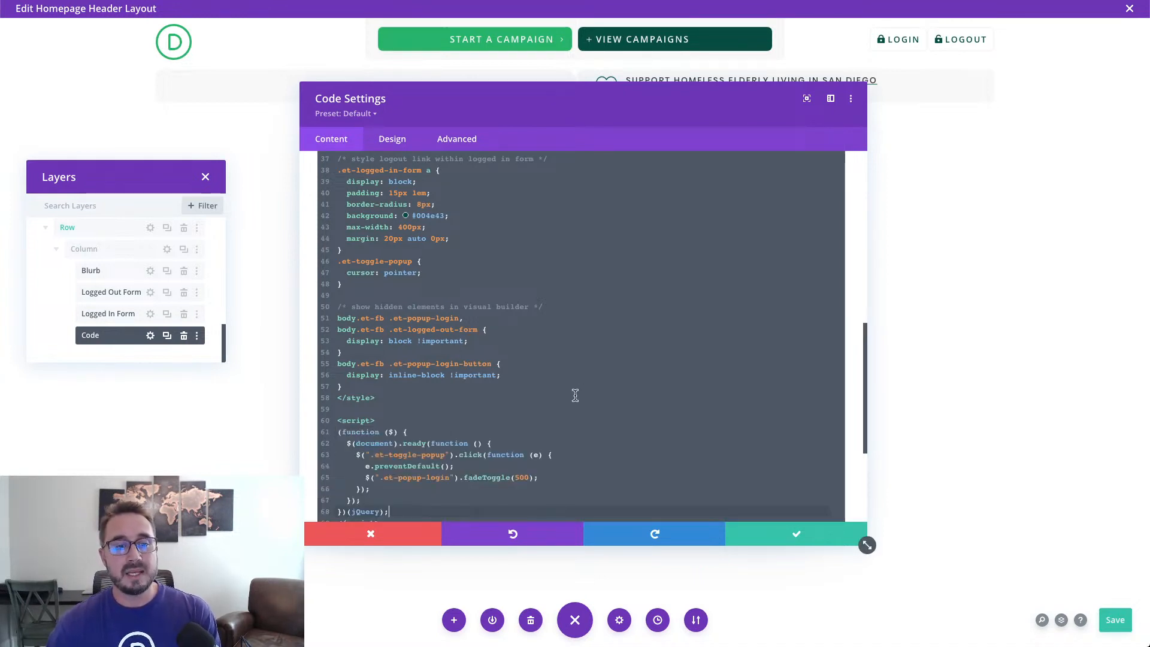
pyautogui.scroll(-1, 574, 396)
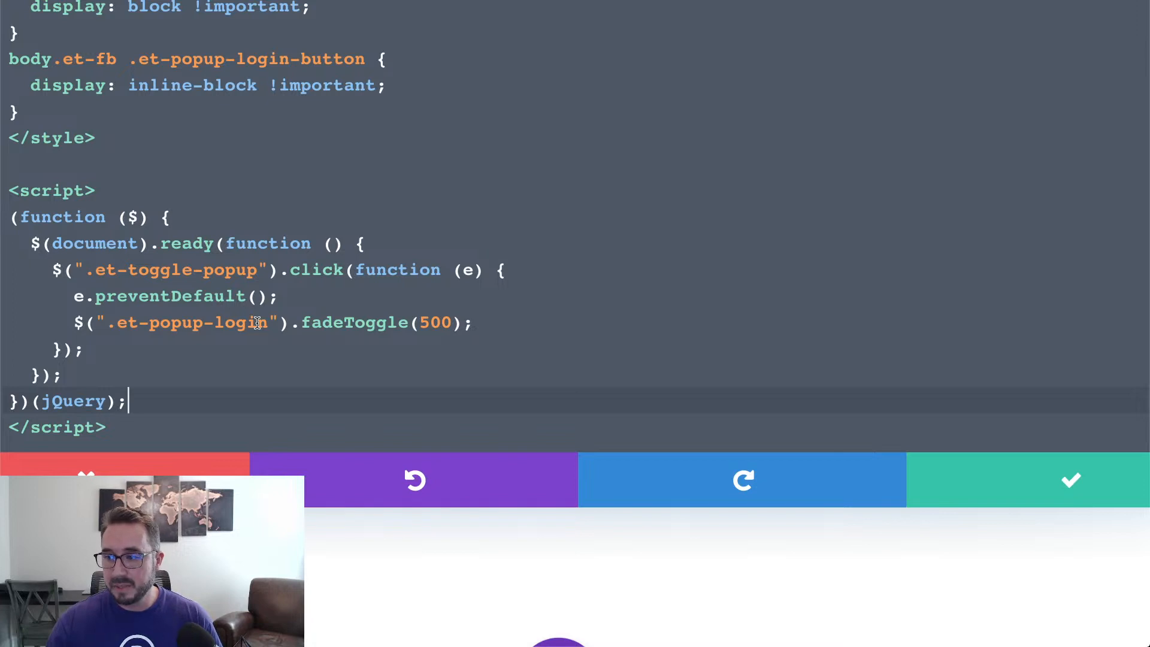
pyautogui.click(303, 299)
pyautogui.click(258, 269)
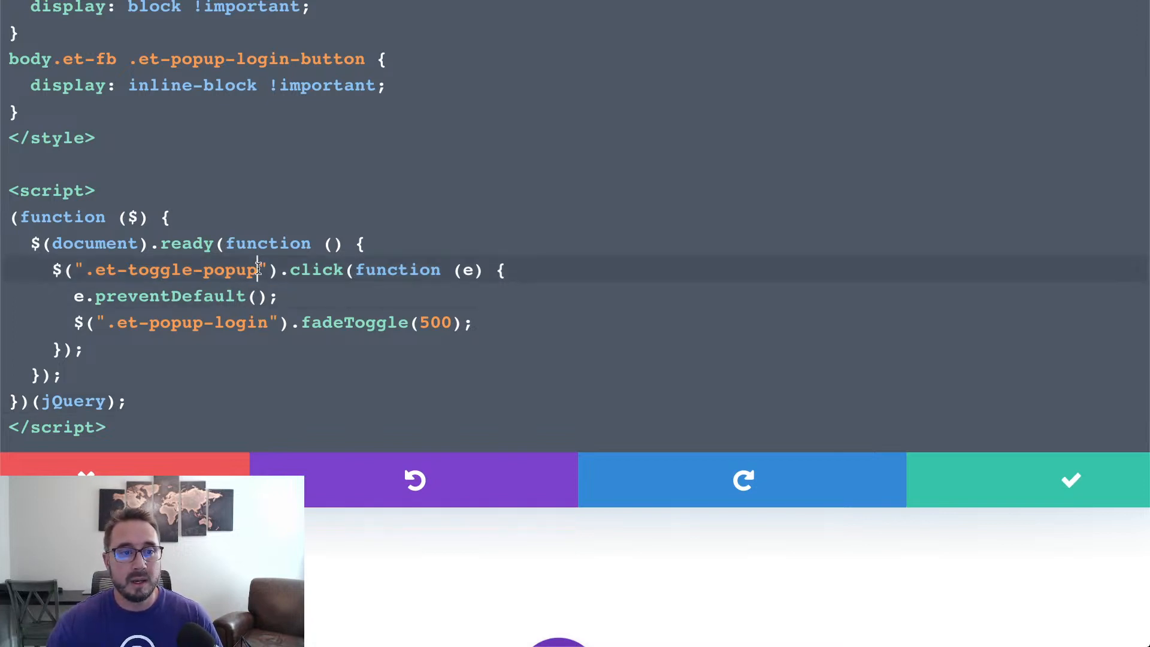
pyautogui.moveTo(257, 270); pyautogui.dragTo(89, 274)
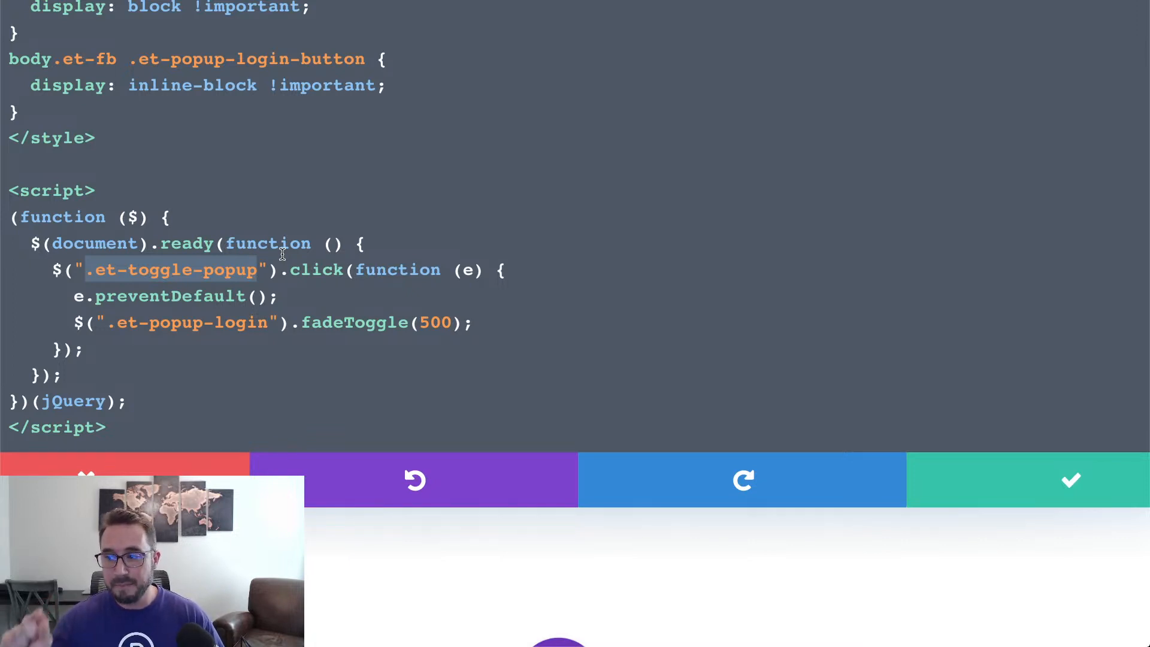
pyautogui.click(313, 277)
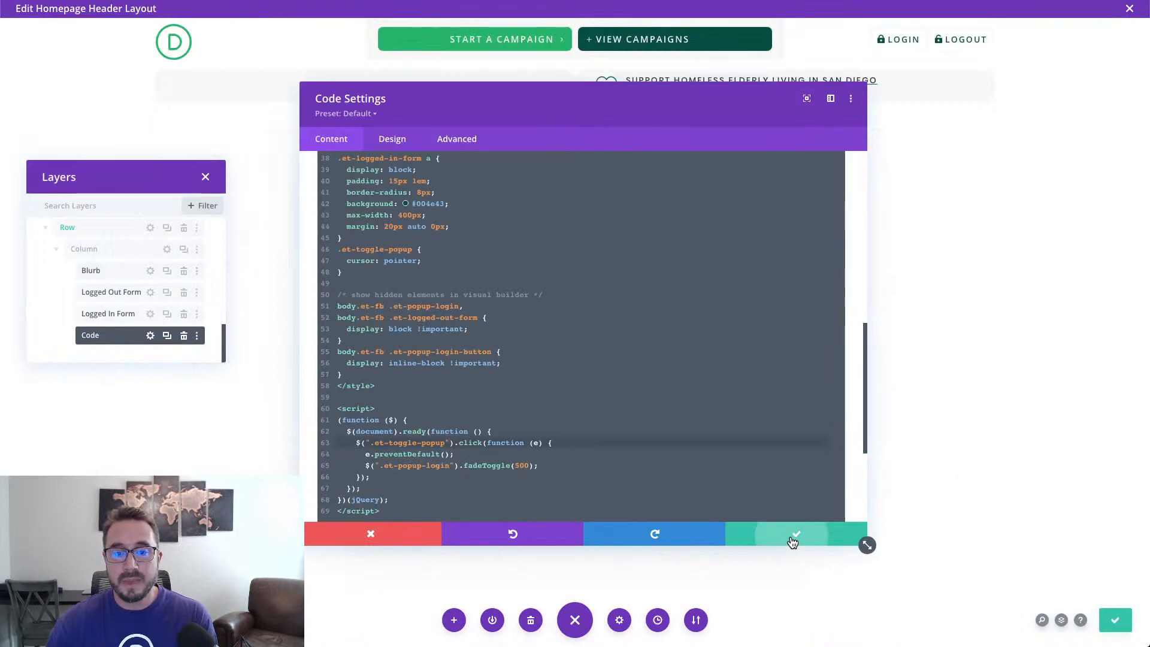
pyautogui.click(791, 536)
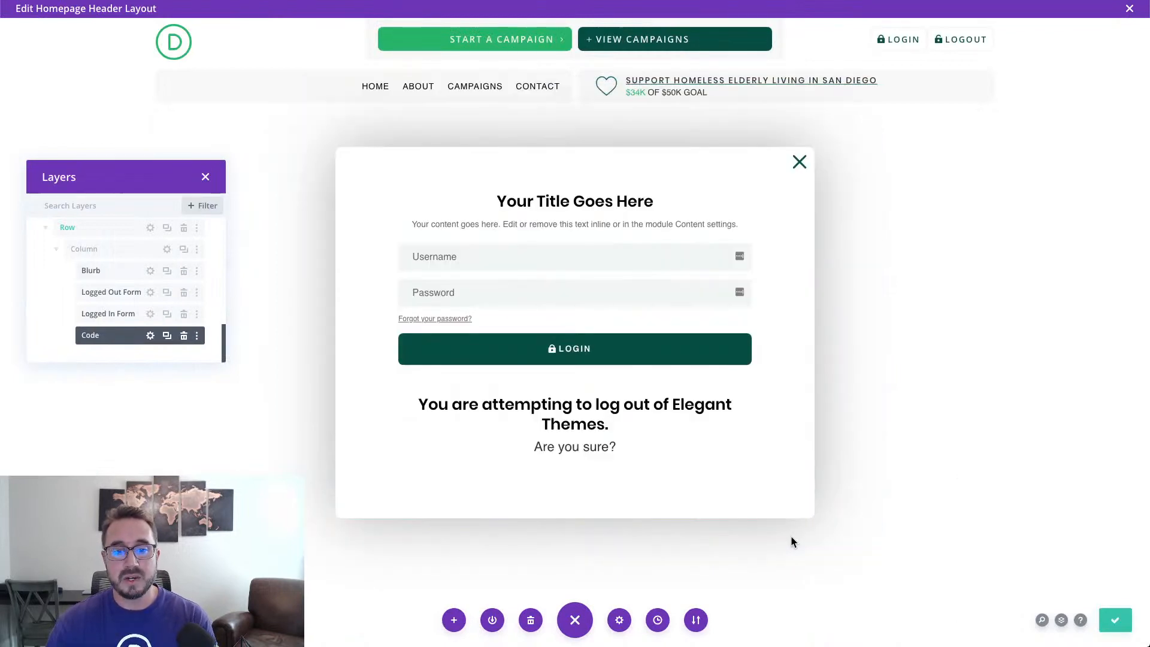
pyautogui.click(1115, 619)
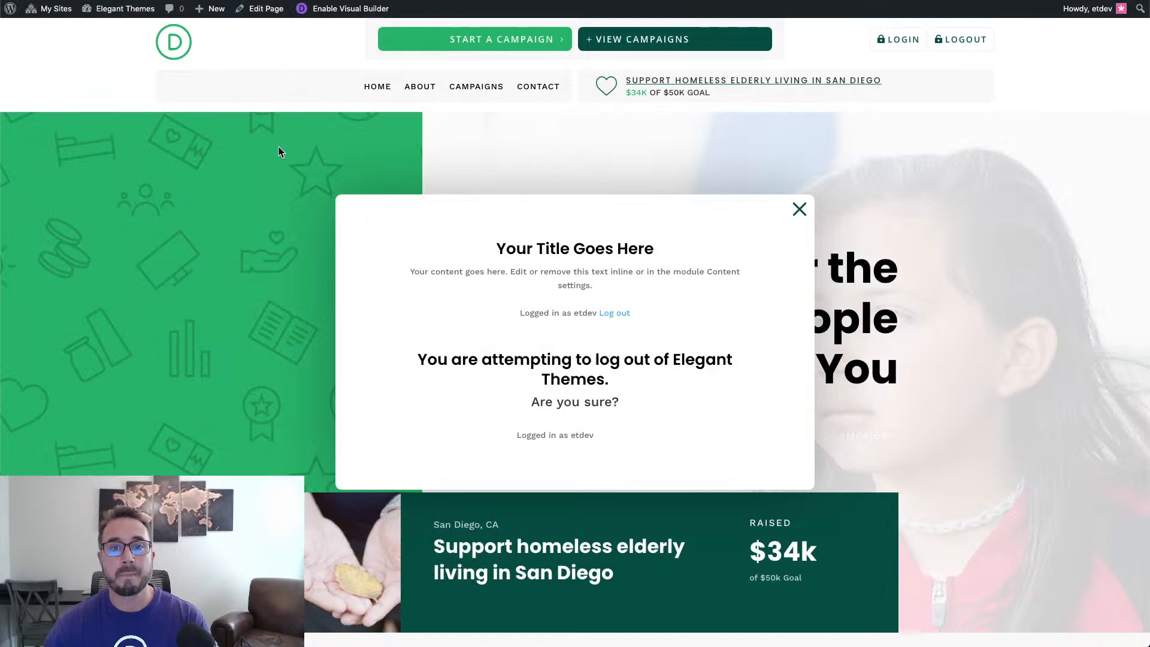
# Reload the live homepage, test opening and closing the logout popup, and log out through its Log Out link.
pyautogui.press('super+r')
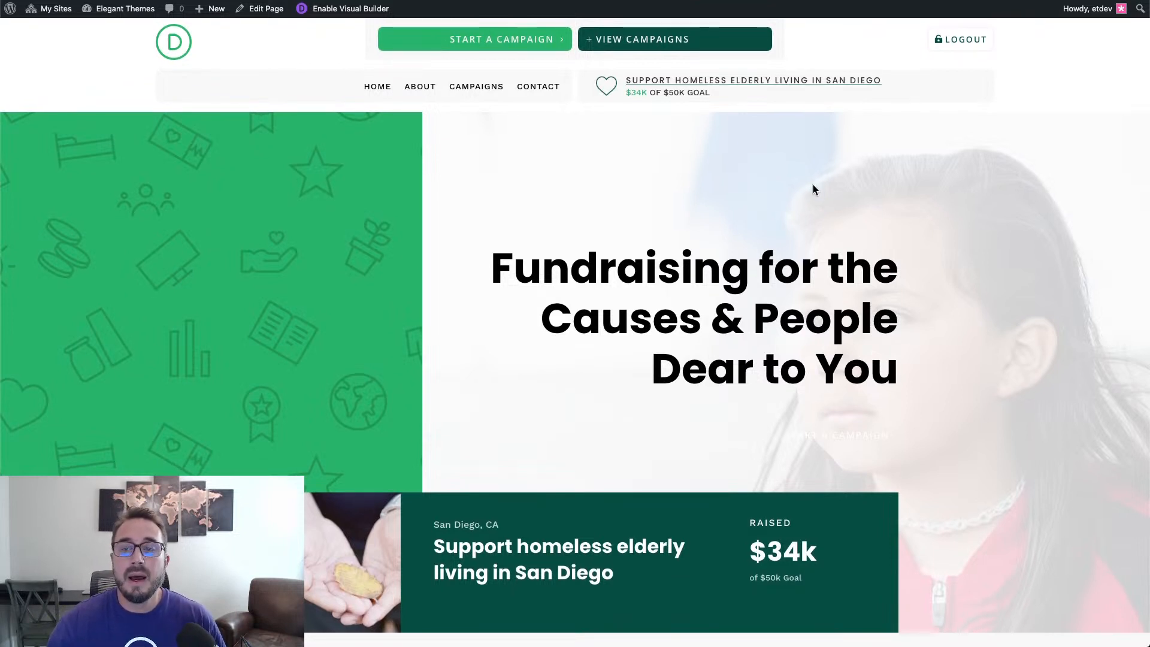
pyautogui.click(962, 44)
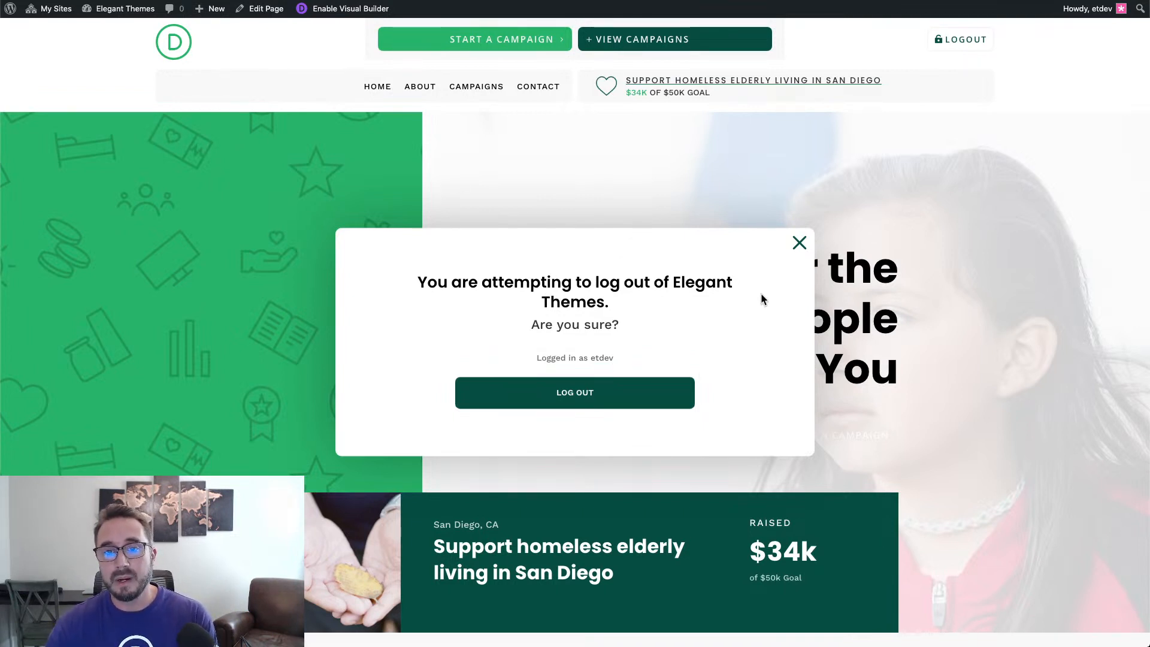
pyautogui.click(799, 243)
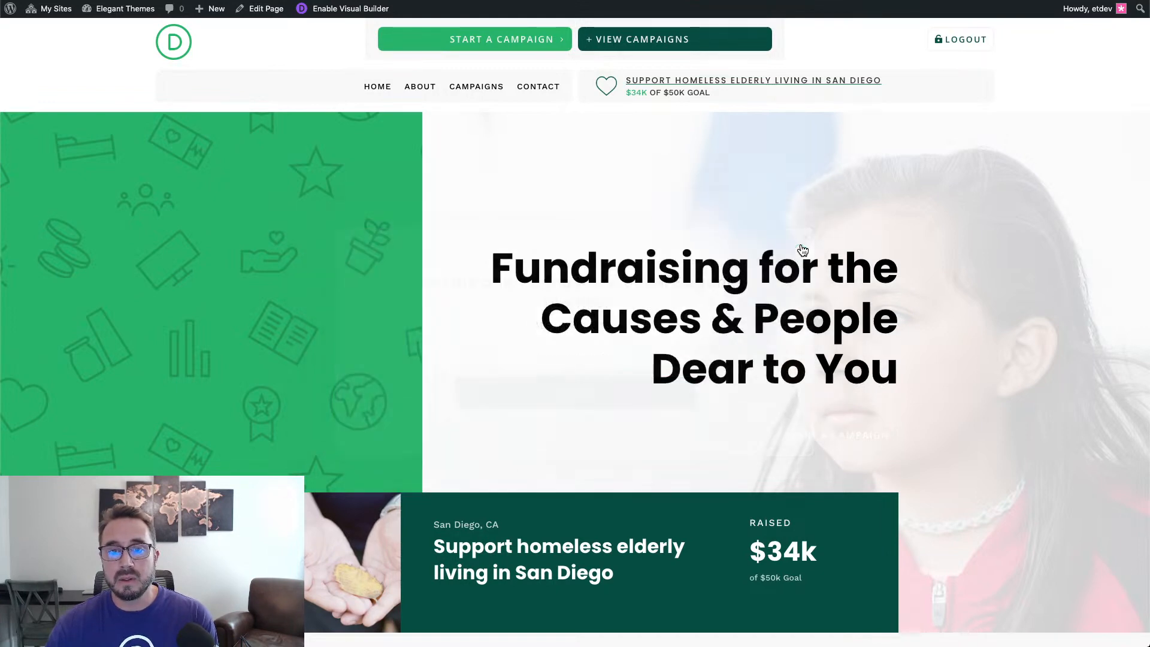
pyautogui.click(960, 42)
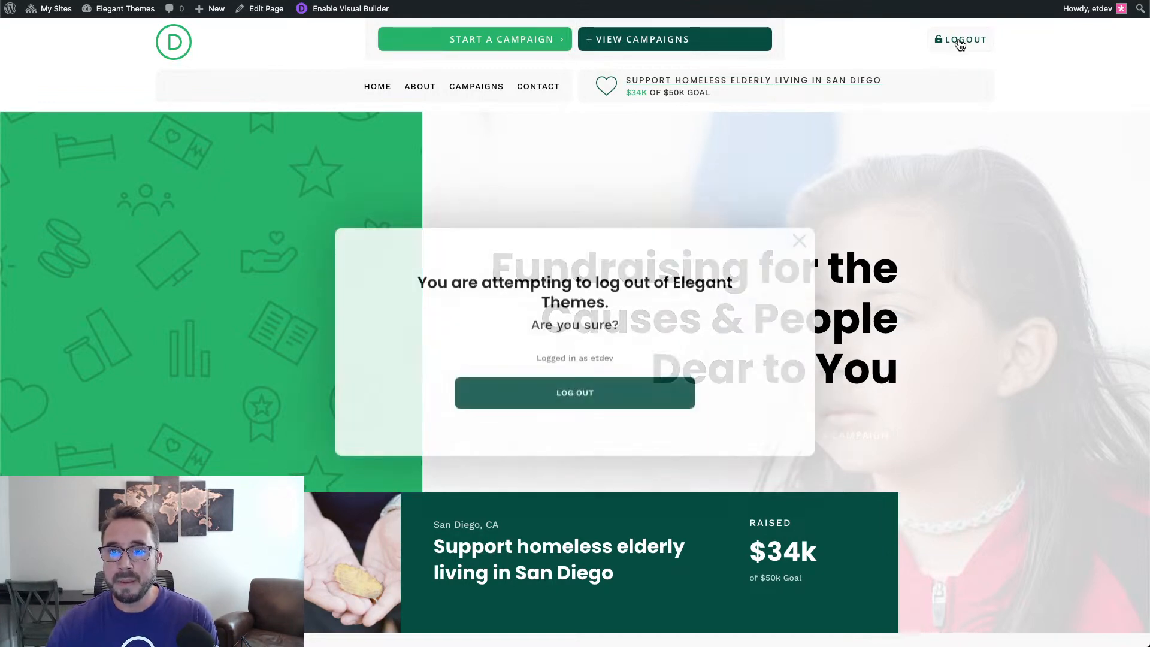
pyautogui.click(575, 393)
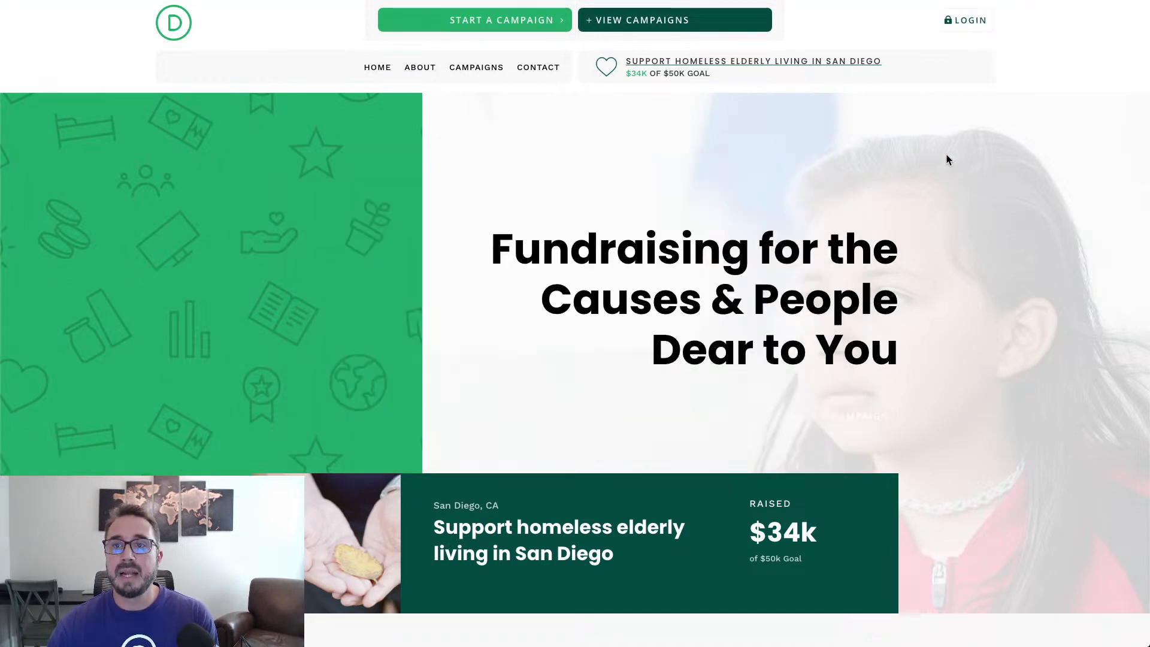
# Open the login popup on the live homepage, fill the username and password fields from the saved LastPass entry, and submit the login.
pyautogui.click(963, 30)
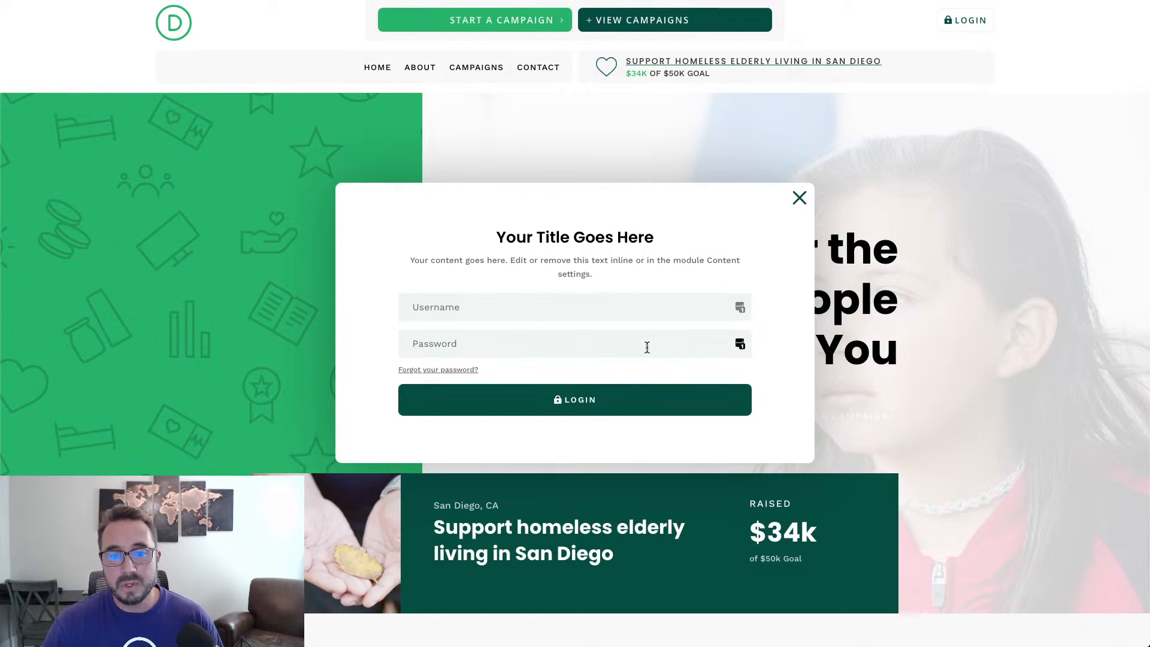
pyautogui.click(741, 309)
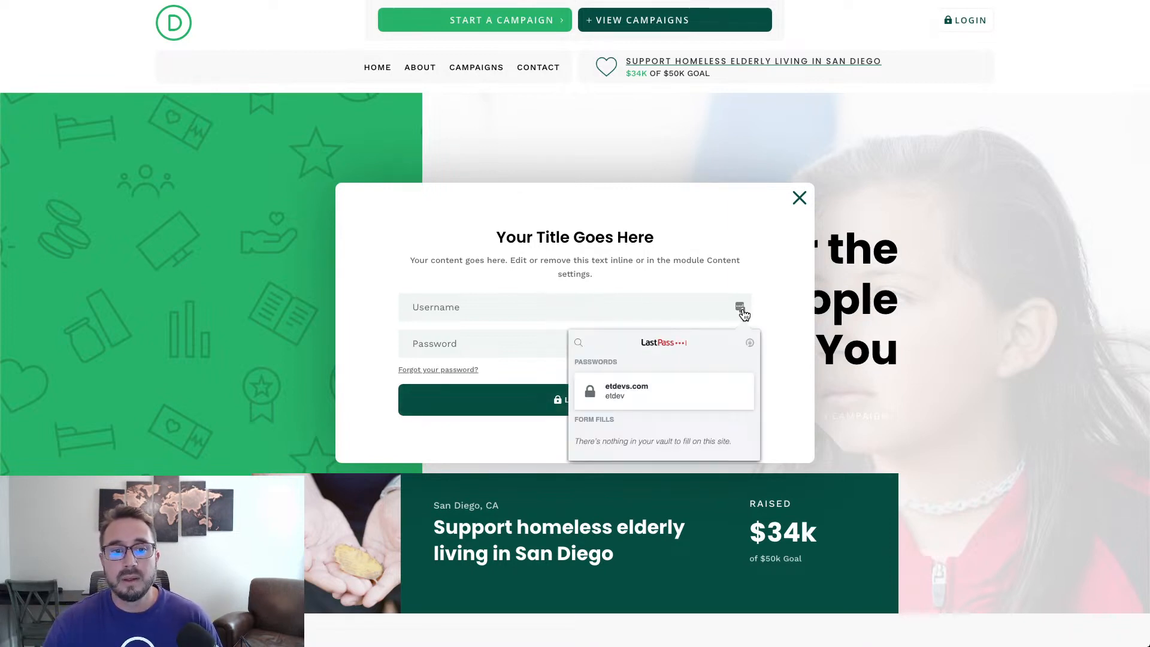
pyautogui.click(671, 374)
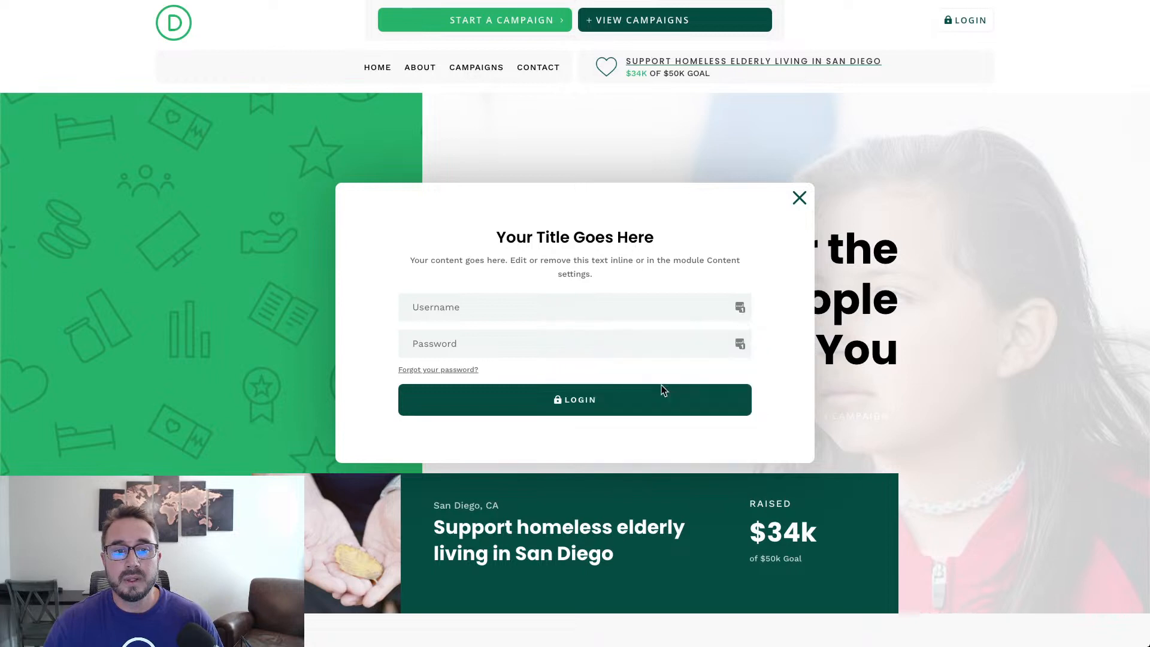
pyautogui.click(623, 407)
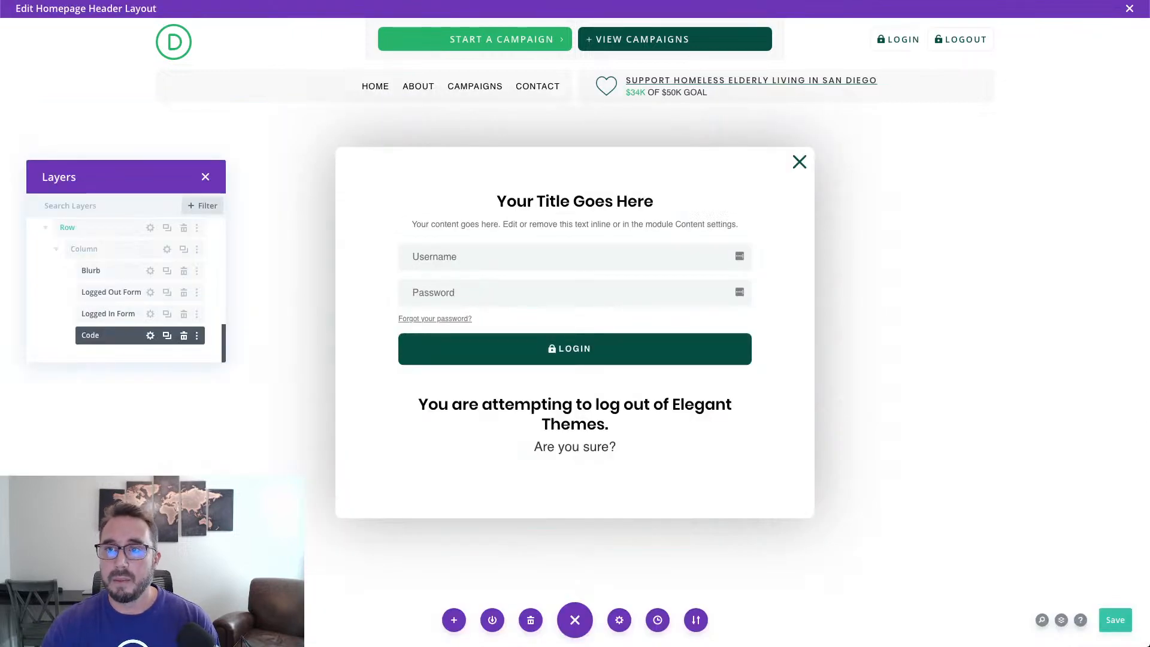
# Close the header layout editor, reload the Divi Theme Builder and reopen the Homepage template's Custom Header for editing.
pyautogui.click(1129, 11)
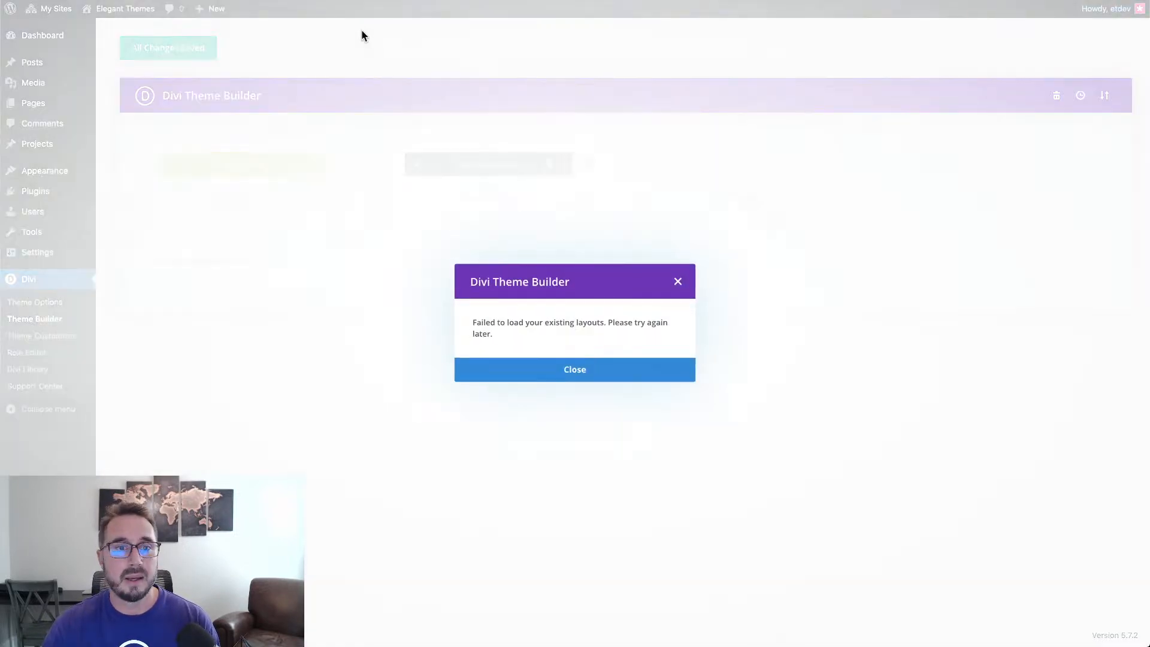
pyautogui.click(678, 281)
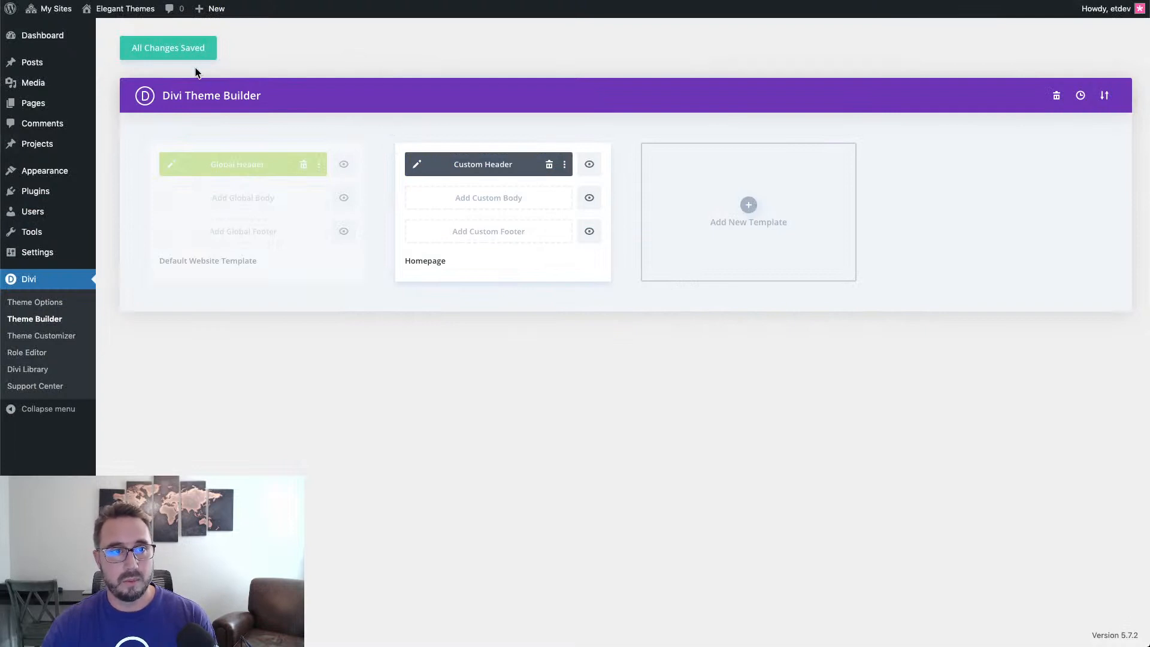
pyautogui.press('super+r')
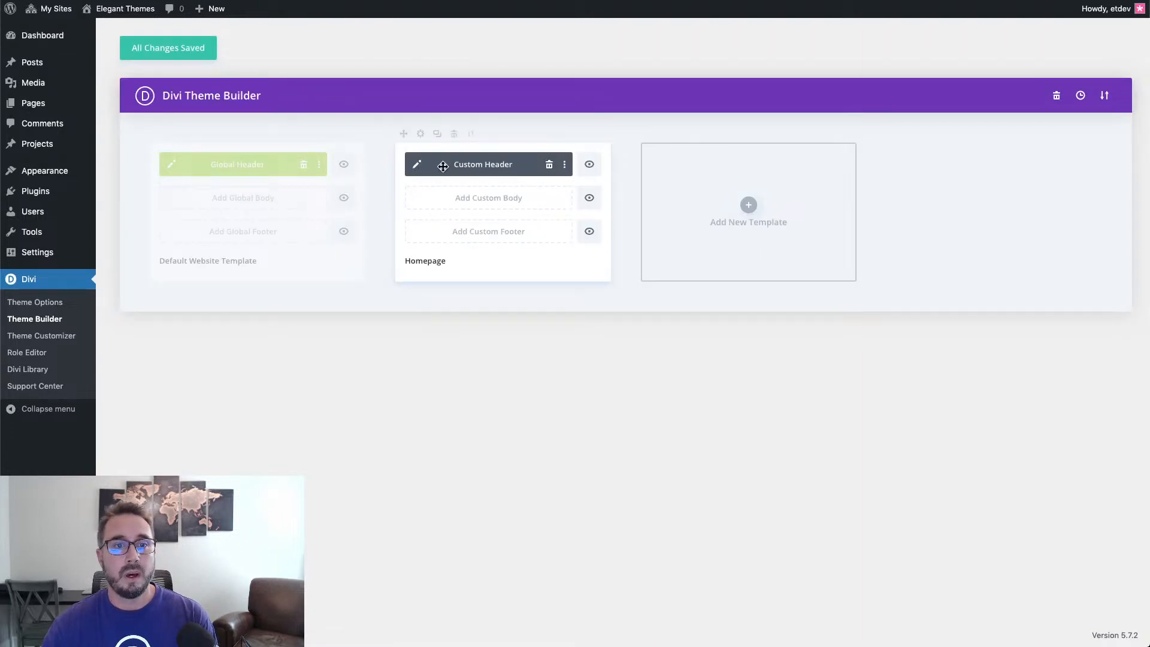
pyautogui.click(417, 165)
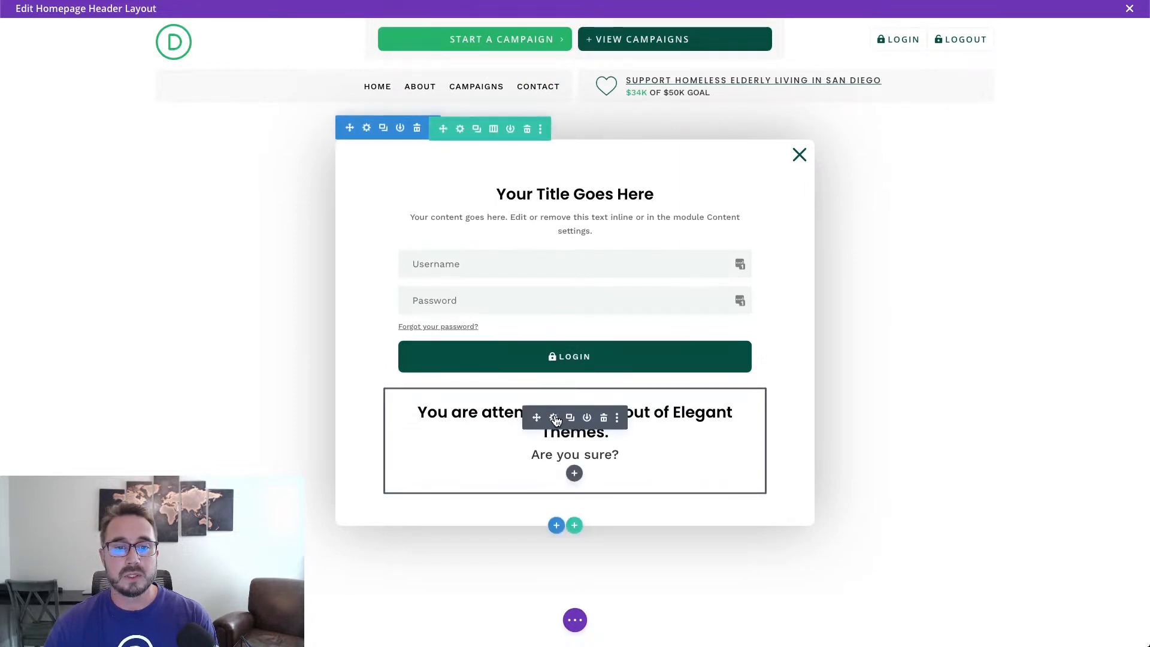
# Show the header's layer structure and open the settings of the Code module below the Logged In Form.
pyautogui.click(554, 418)
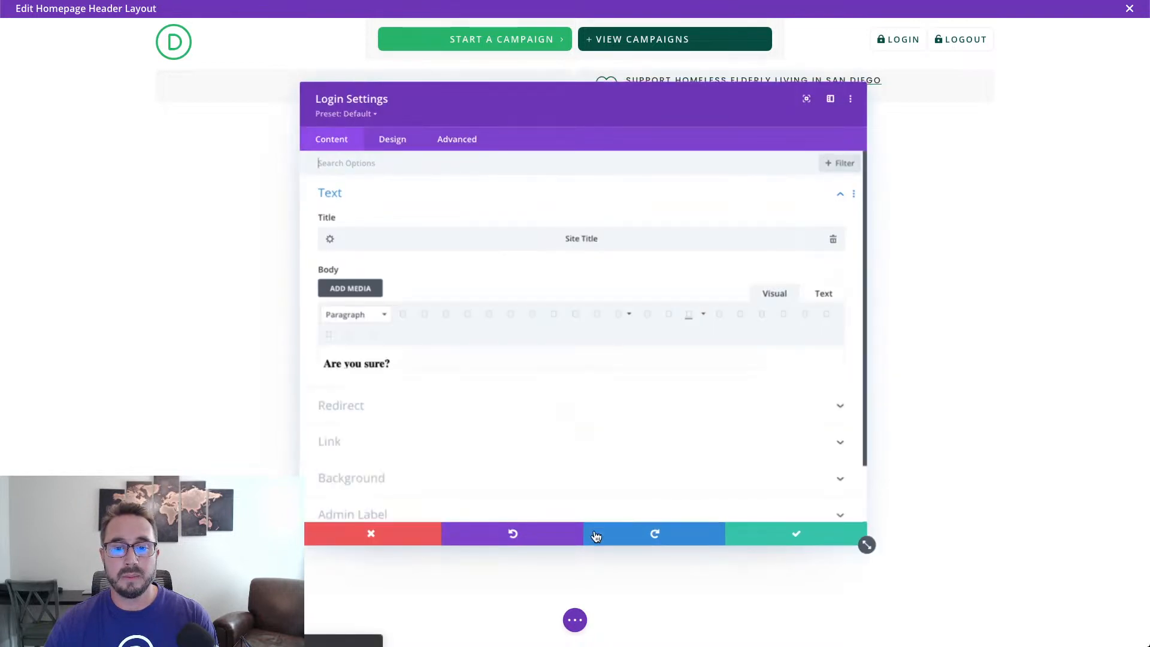
pyautogui.click(418, 534)
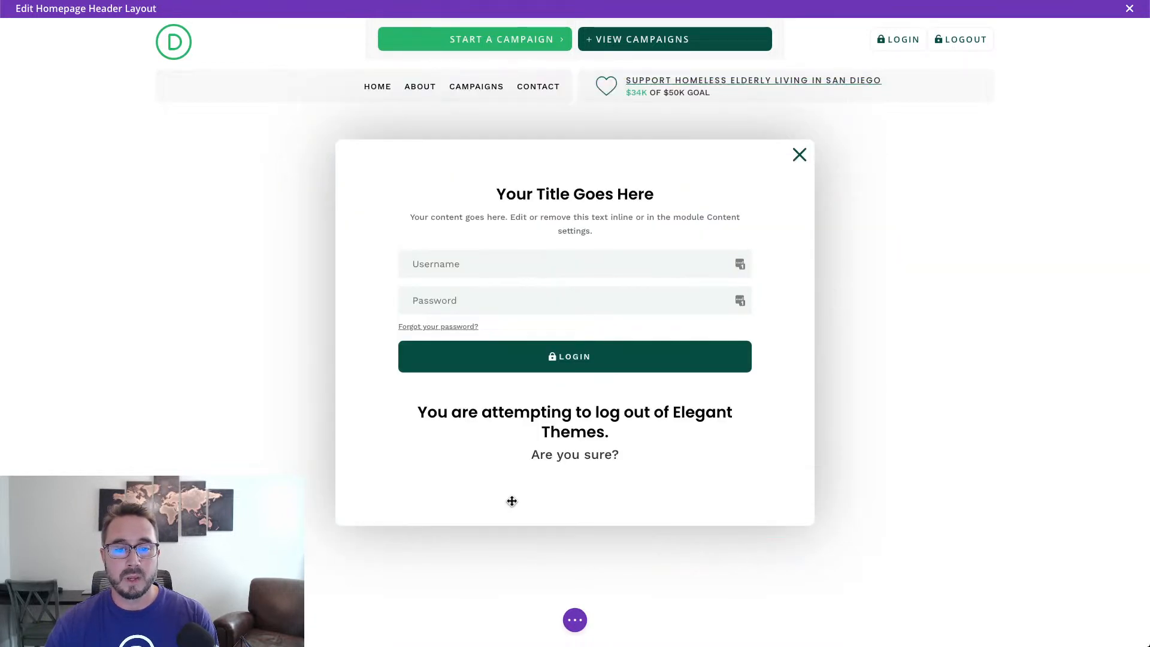
pyautogui.click(575, 620)
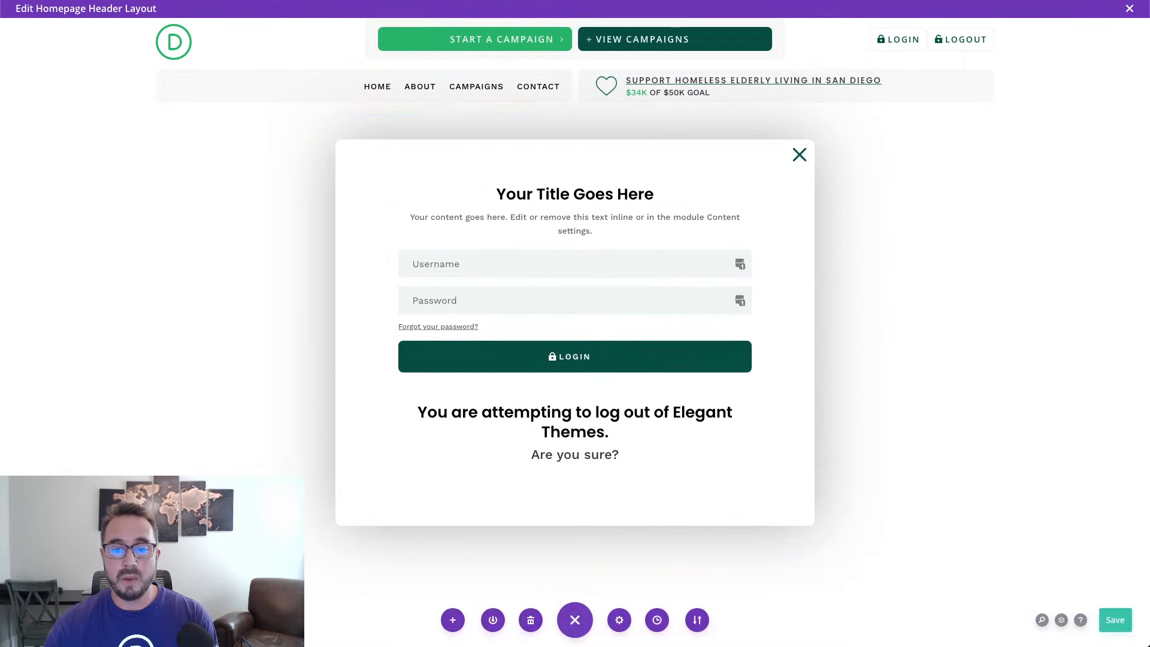
pyautogui.click(1061, 620)
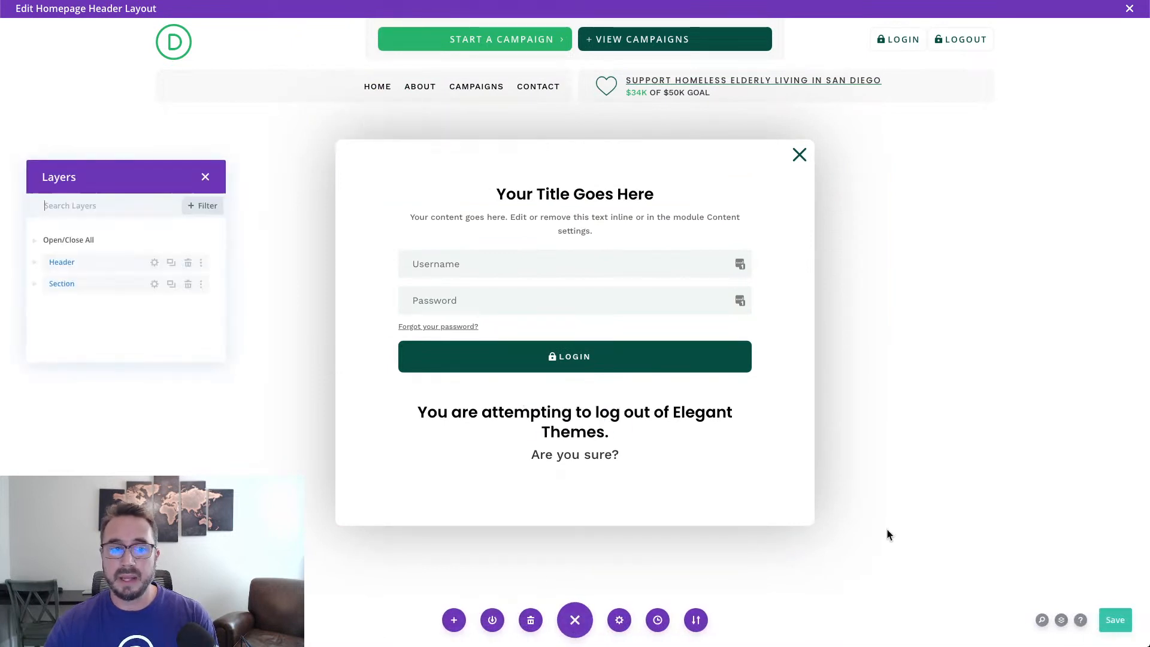
pyautogui.click(84, 262)
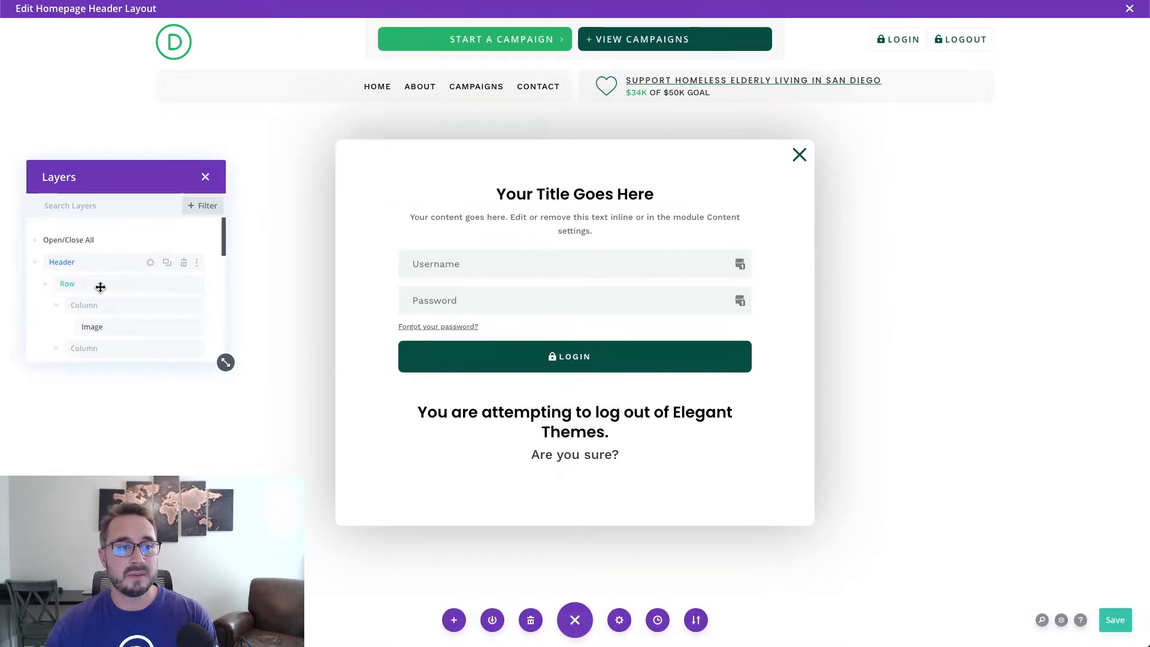
pyautogui.scroll(-3, 97, 288)
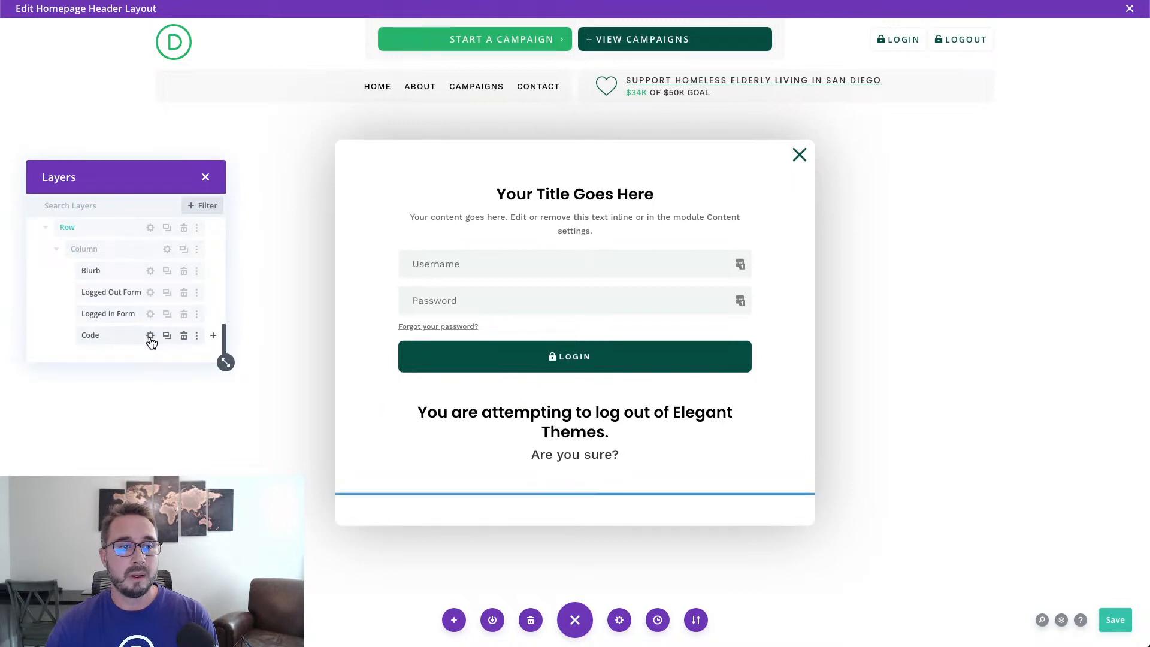
pyautogui.click(151, 336)
pyautogui.click(150, 336)
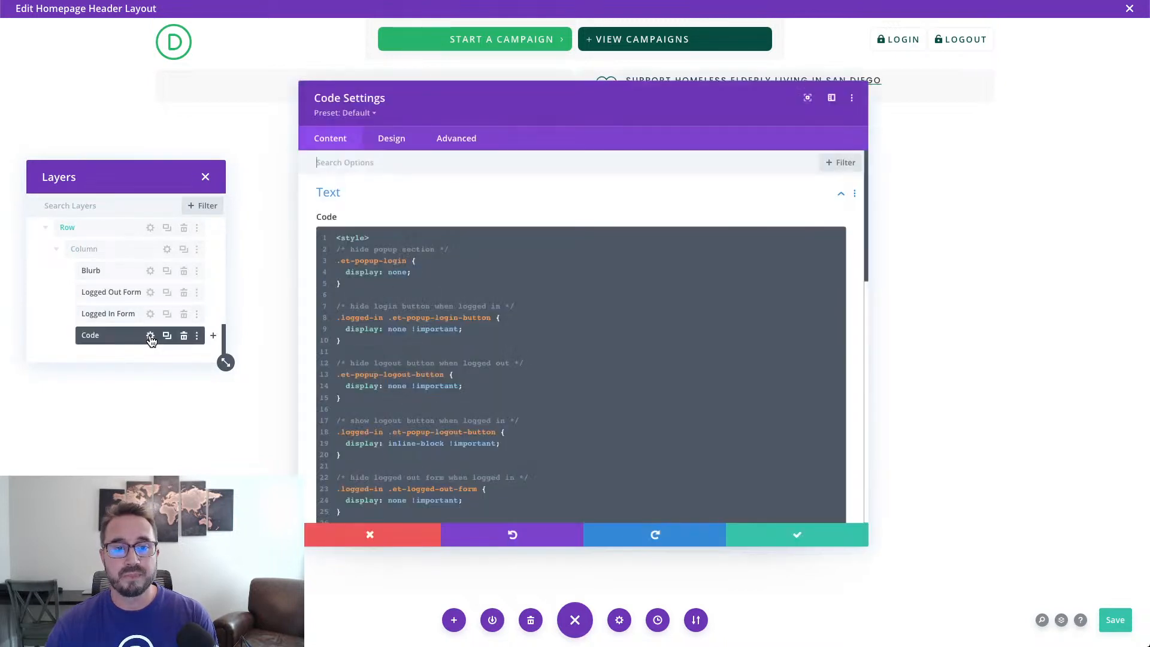
# Review the Code module's CSS that styles the logout link in the logged-in form, and compare it with the live homepage's logout popup.
pyautogui.scroll(-1, 434, 321)
pyautogui.scroll(-5, 434, 322)
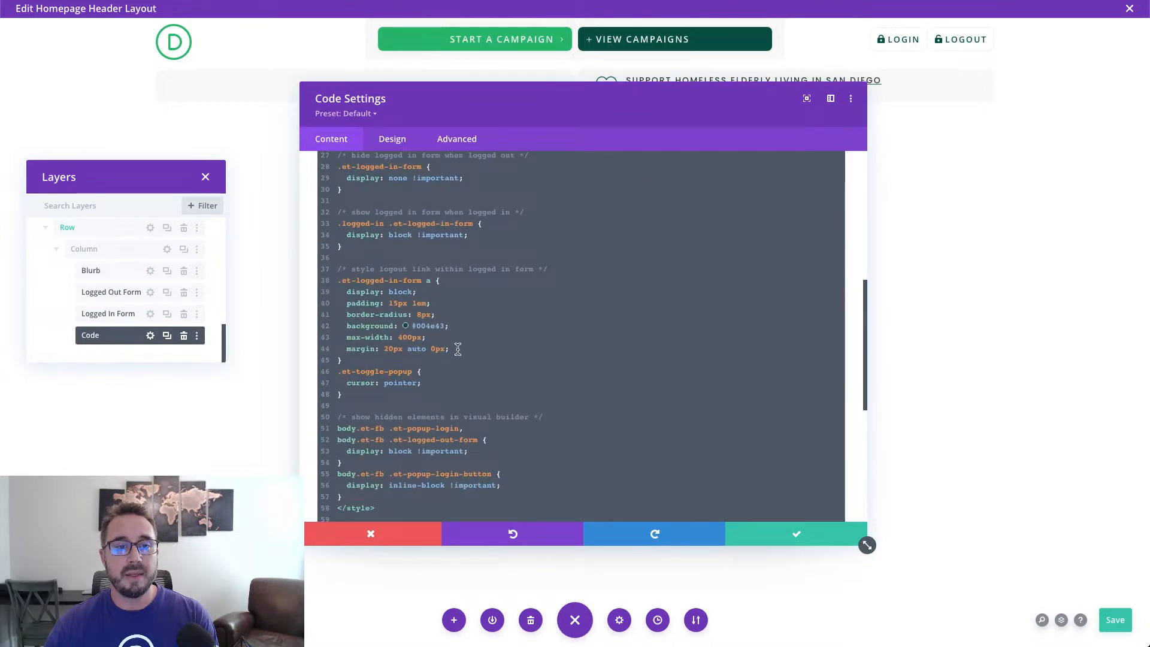
pyautogui.moveTo(450, 348); pyautogui.dragTo(335, 291)
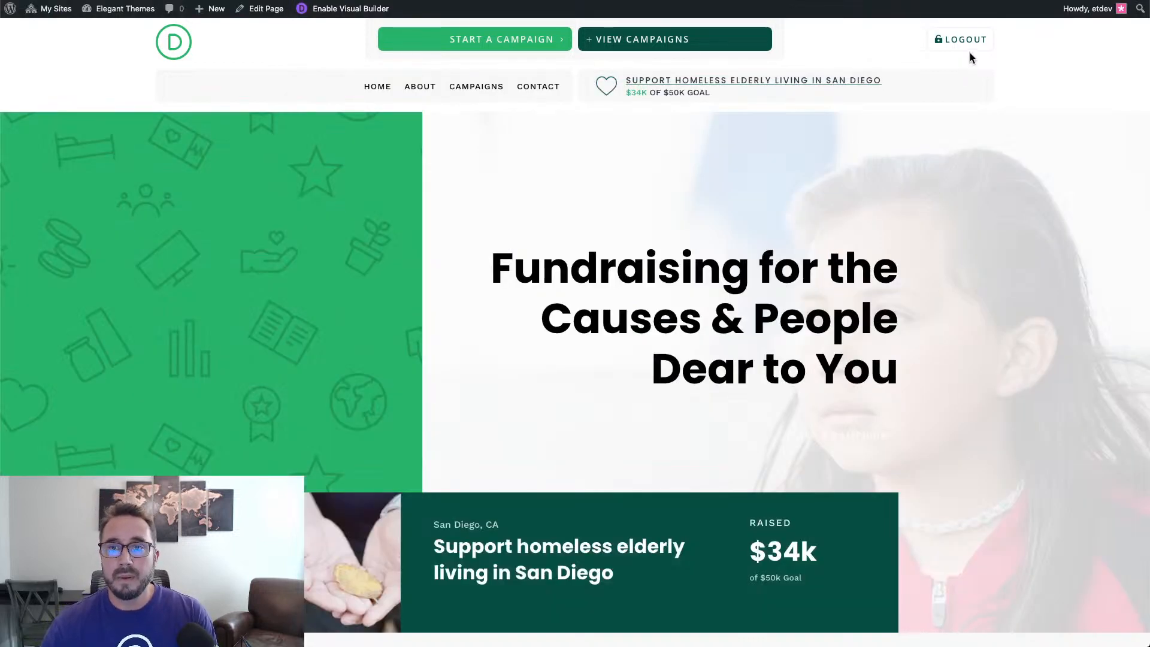
pyautogui.click(967, 43)
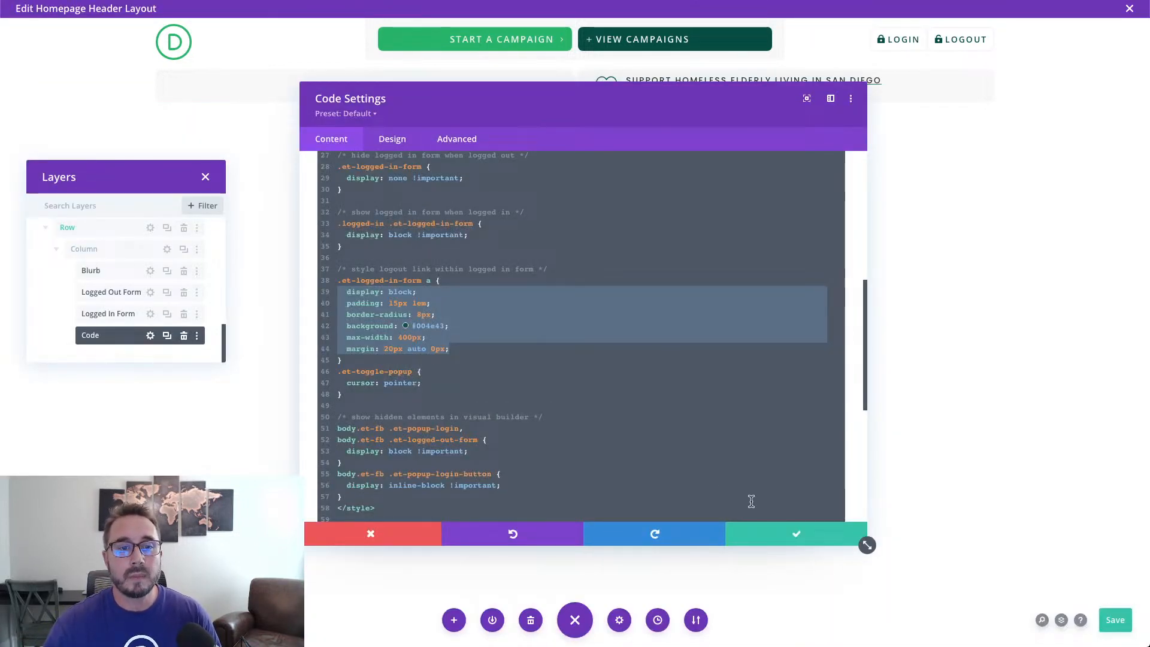
# Keep the Code module's settings and save the homepage header layout.
pyautogui.click(791, 541)
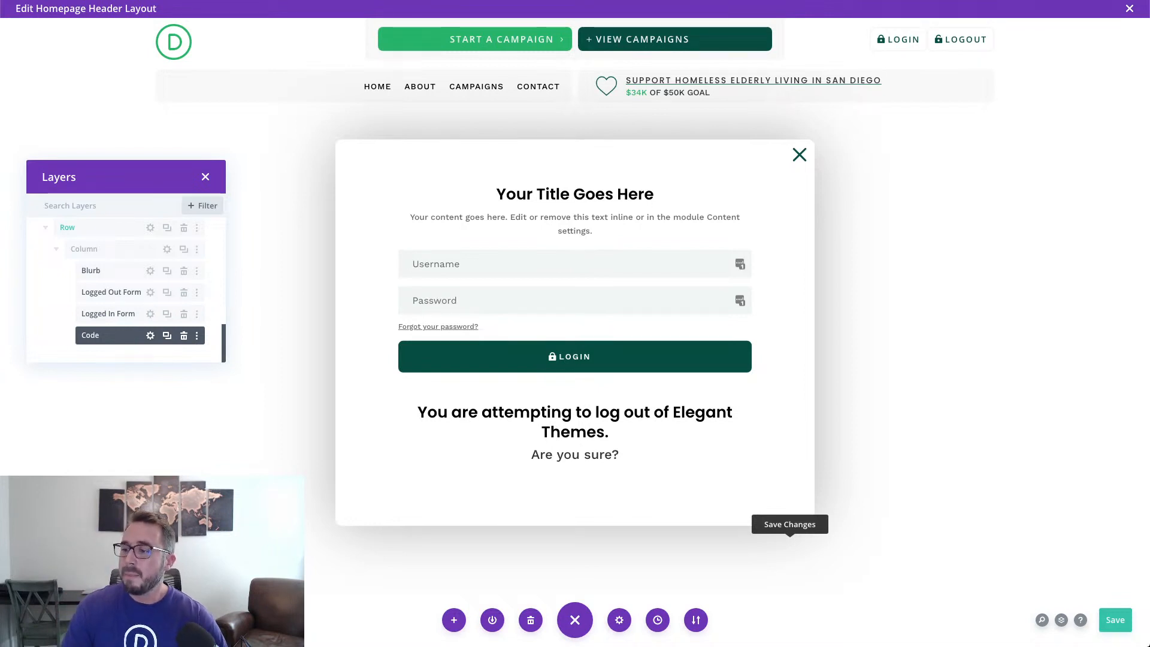
pyautogui.hotkey('ctrl', 's')
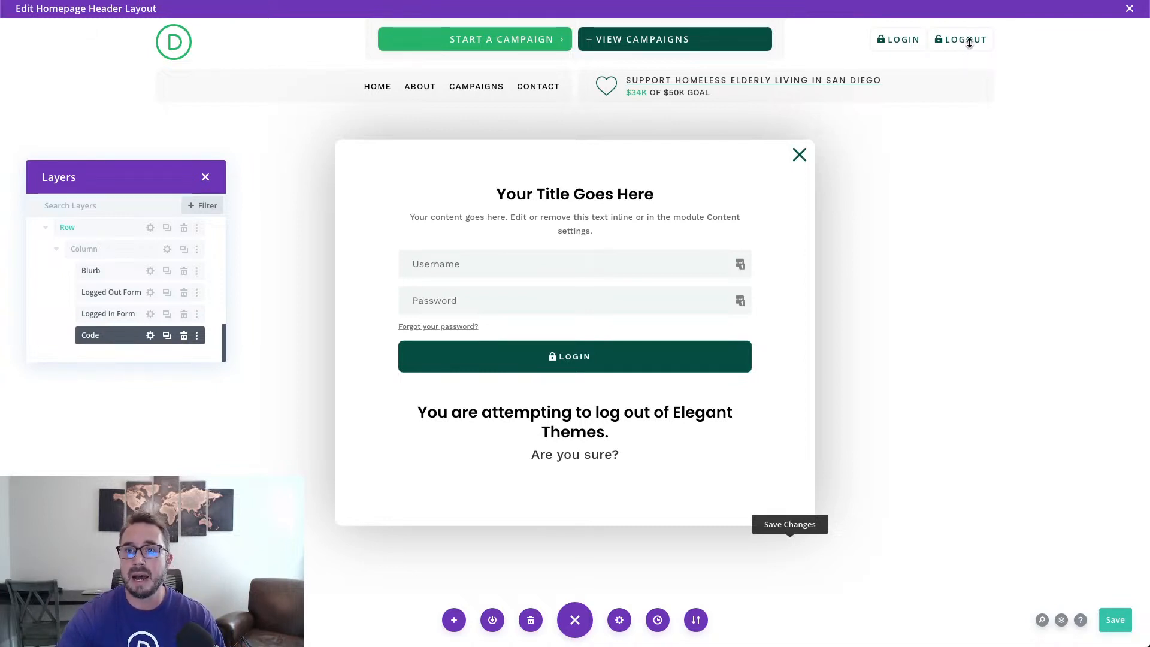
# On the live homepage, close and reopen the logout popup, and log out through its Log Out link.
pyautogui.moveTo(973, 48)
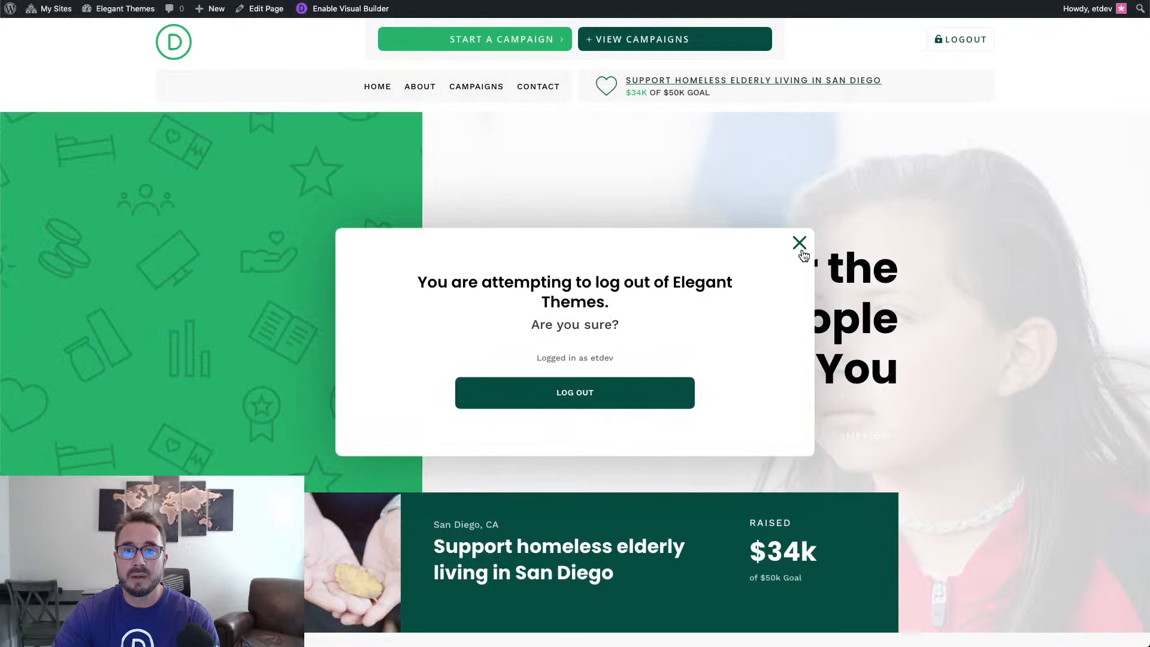
pyautogui.click(798, 244)
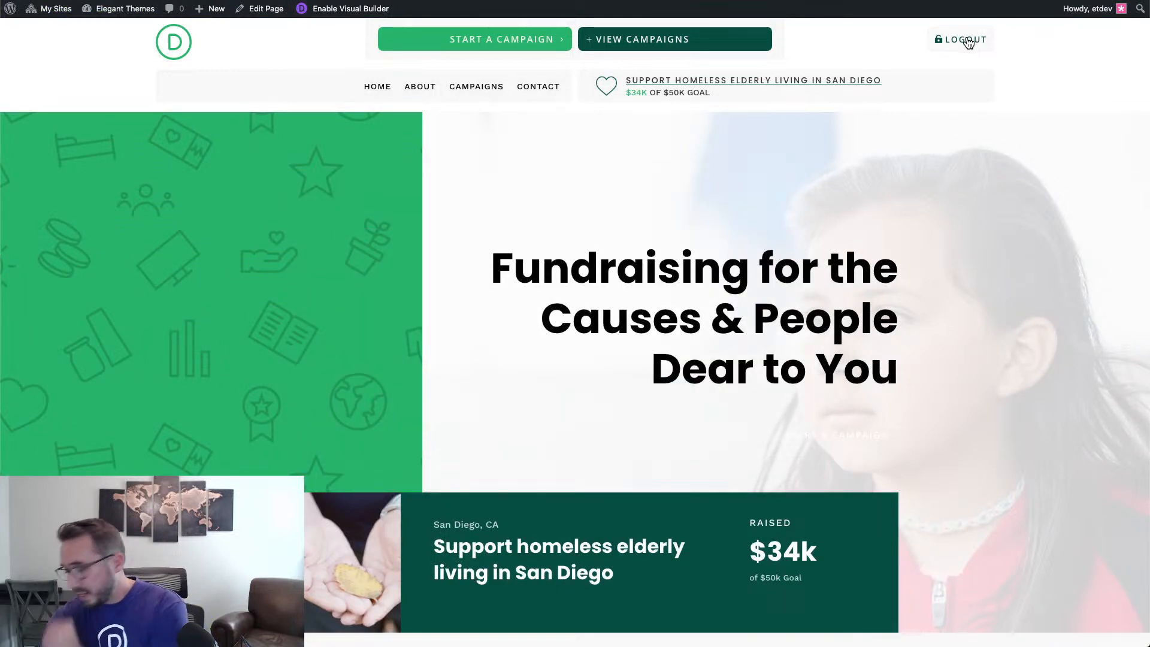
pyautogui.click(966, 41)
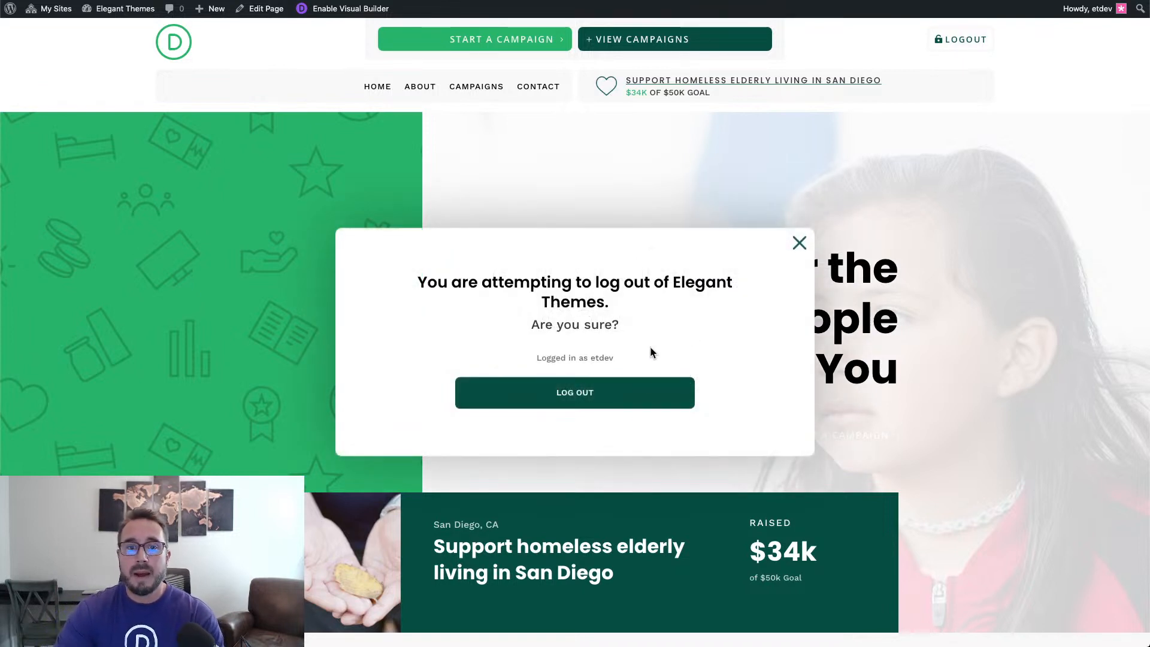
pyautogui.click(664, 401)
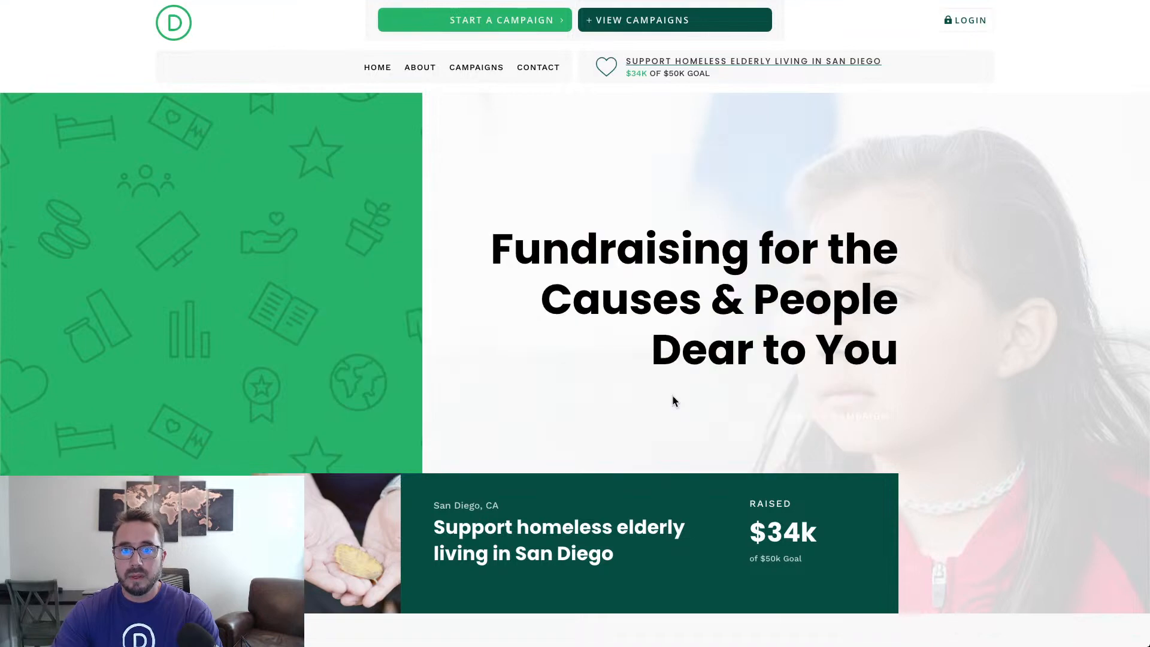
# Open the login popup, fill the username and password fields from the saved LastPass entry, and submit the login.
pyautogui.click(971, 24)
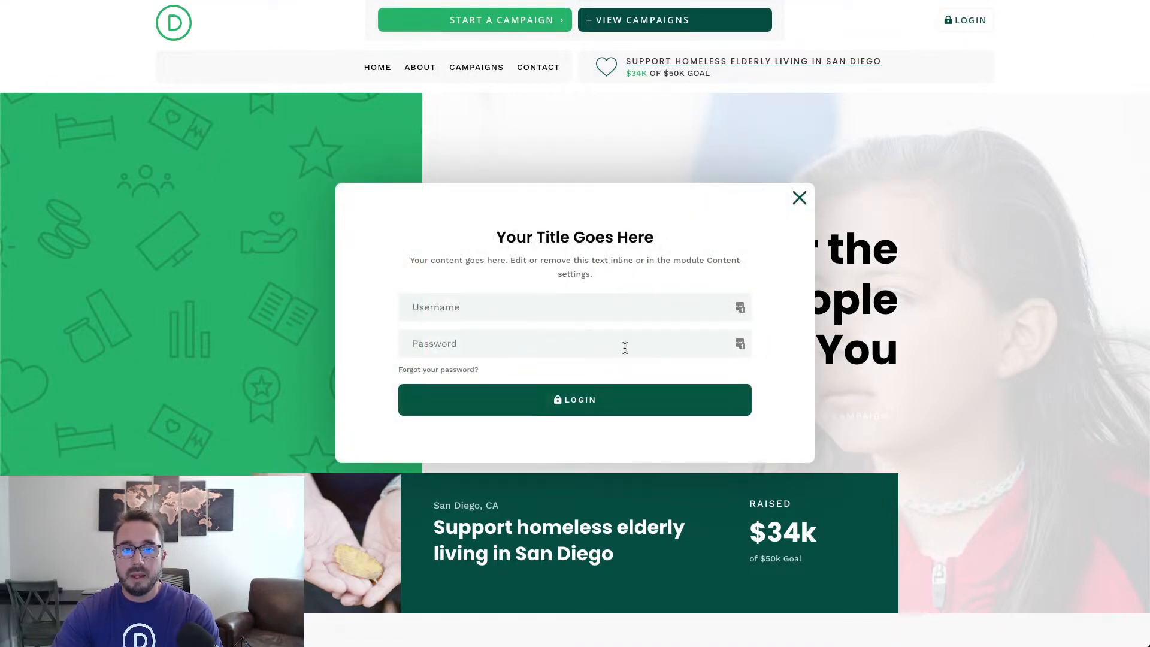
pyautogui.click(742, 312)
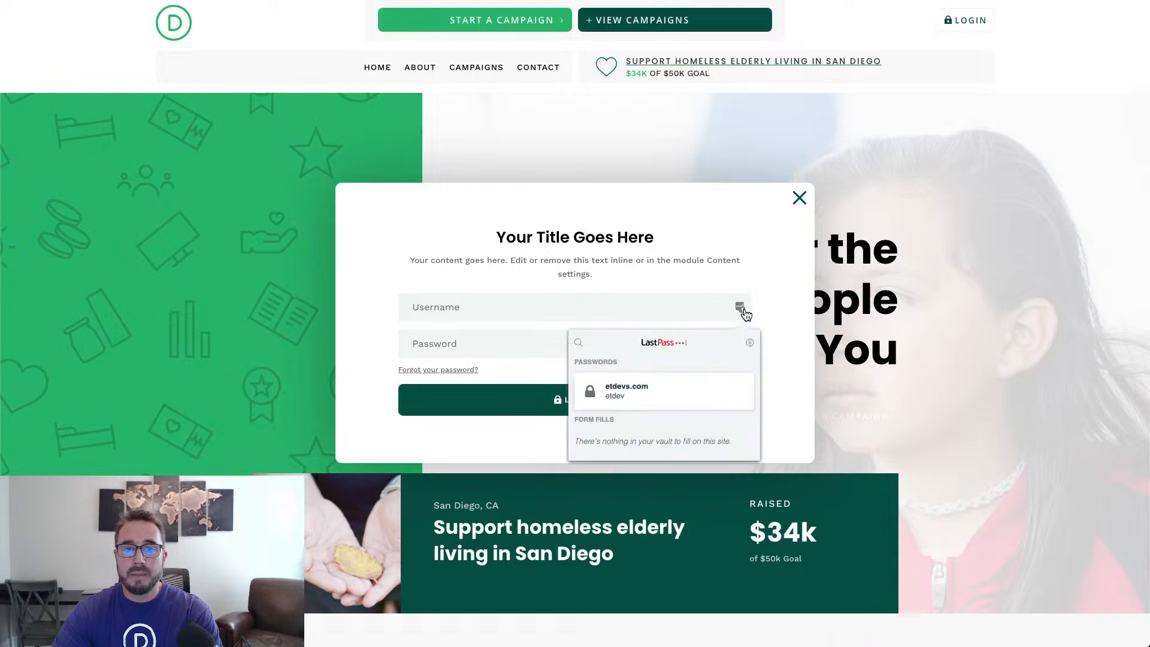
pyautogui.click(659, 396)
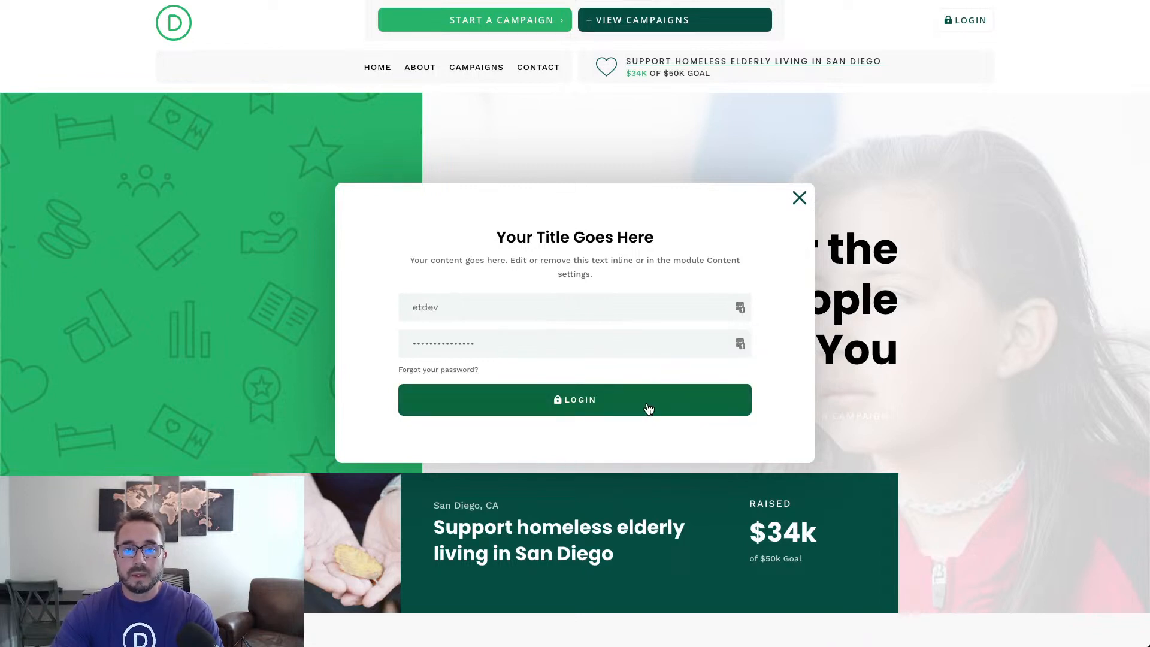
pyautogui.click(647, 406)
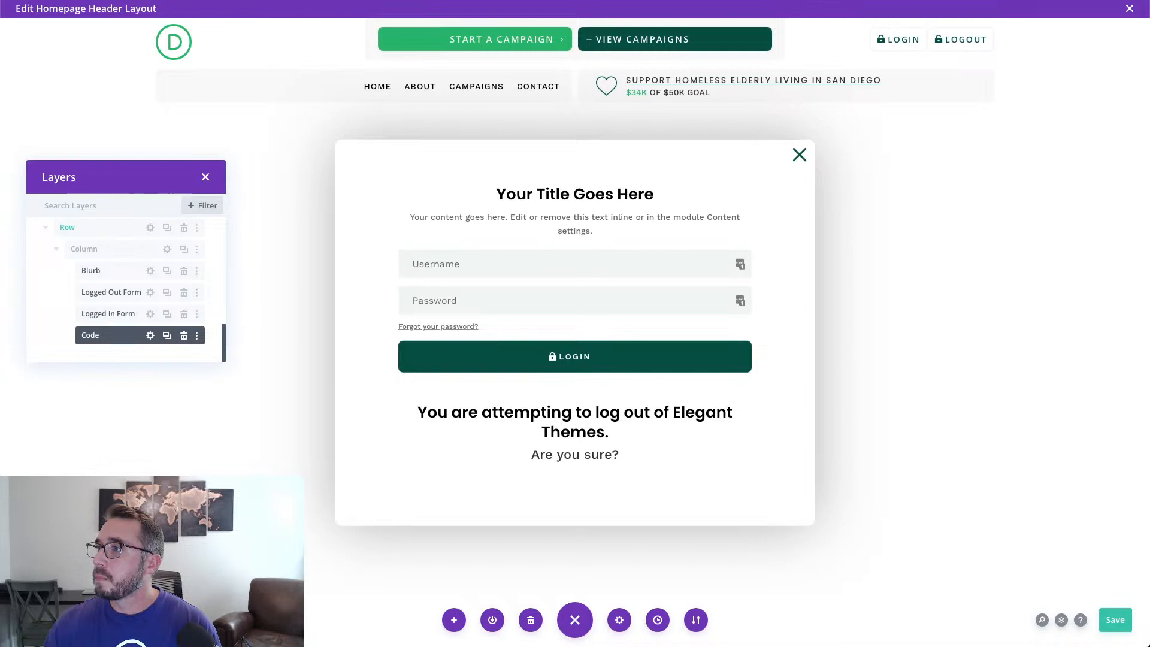
# Return to the homepage header layout editor and save the layout again.
pyautogui.hotkey('ctrl', 's')
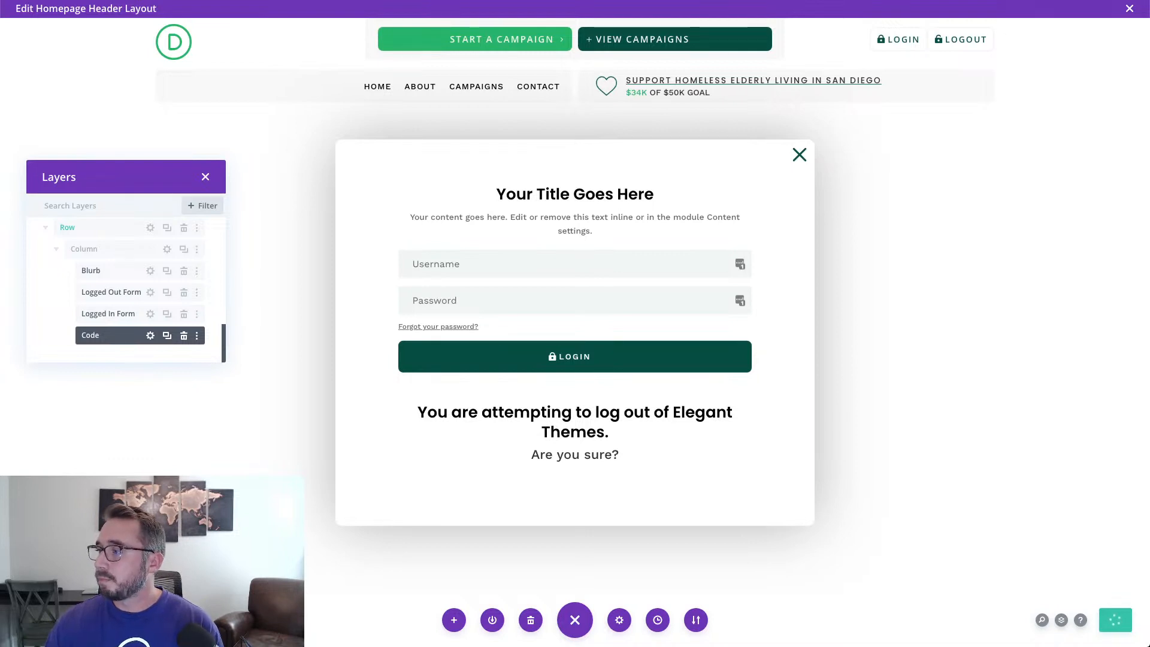